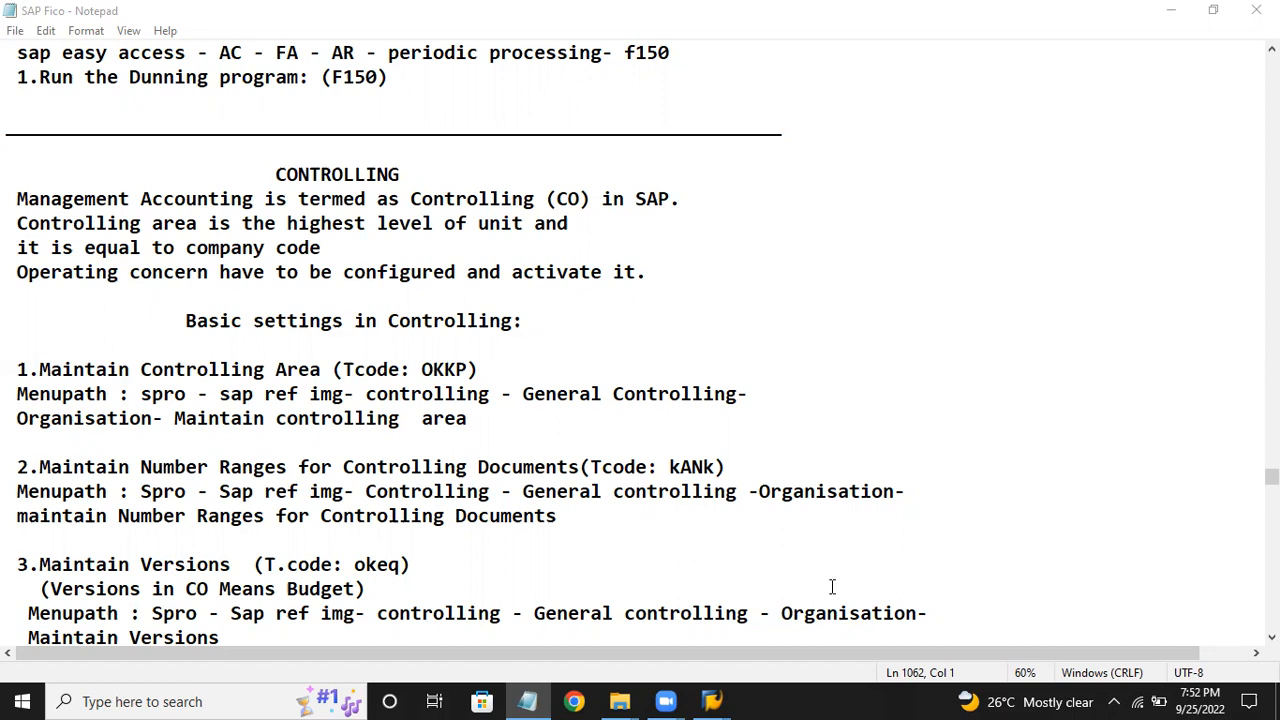
Log on to client 800 with the suggested user name and the account password.
{"action": "scroll", "coordinate": [618, 429], "scroll_direction": "down", "scroll_amount": 3}
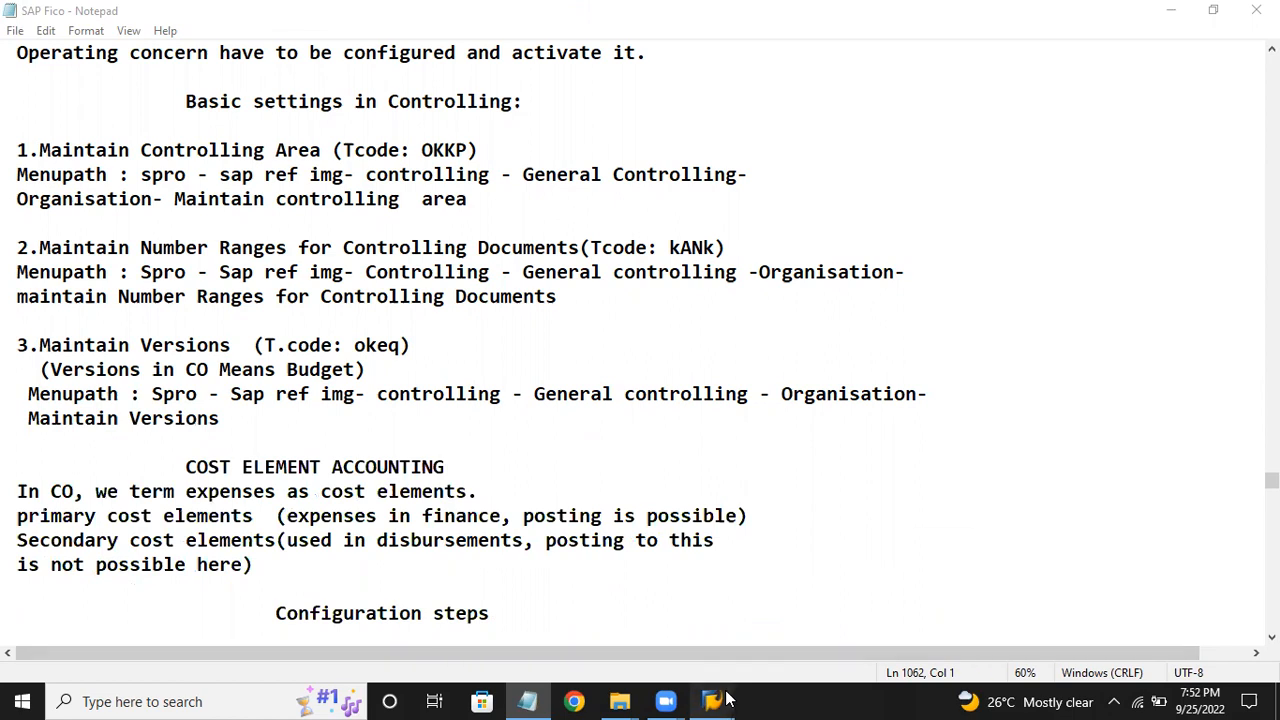
{"action": "mouse_move", "coordinate": [712, 701]}
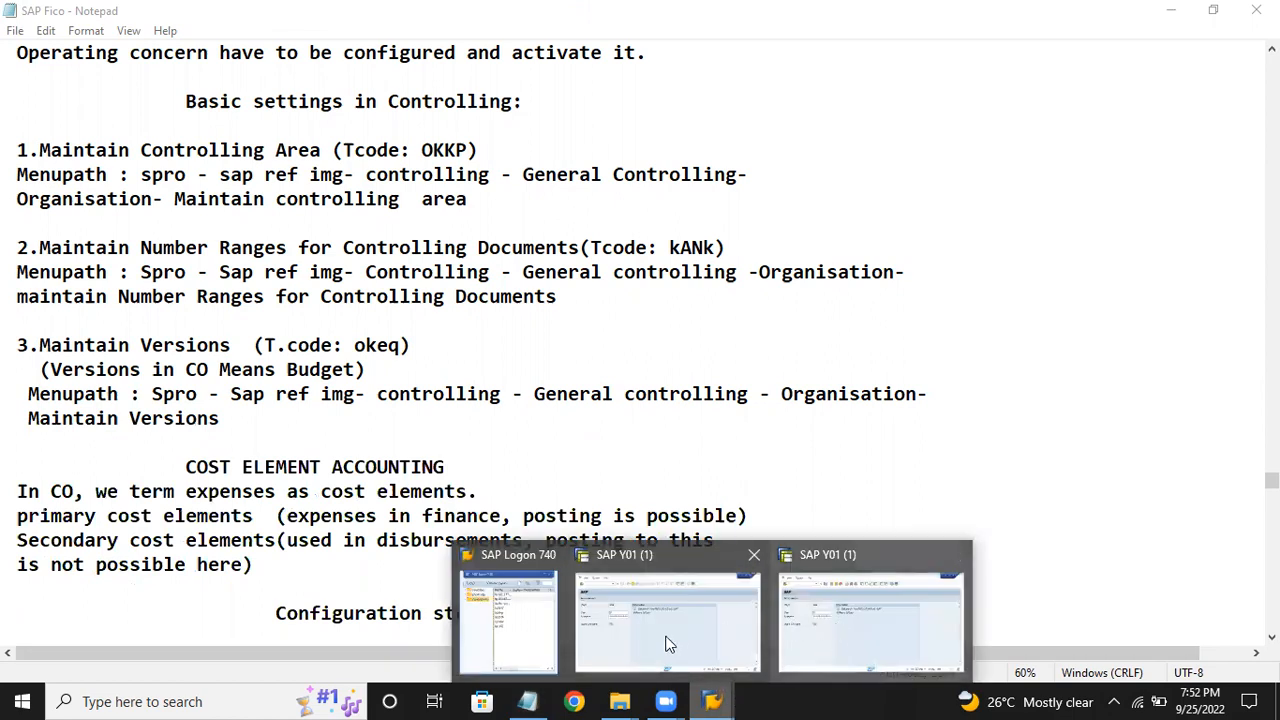
{"action": "left_click", "coordinate": [708, 630]}
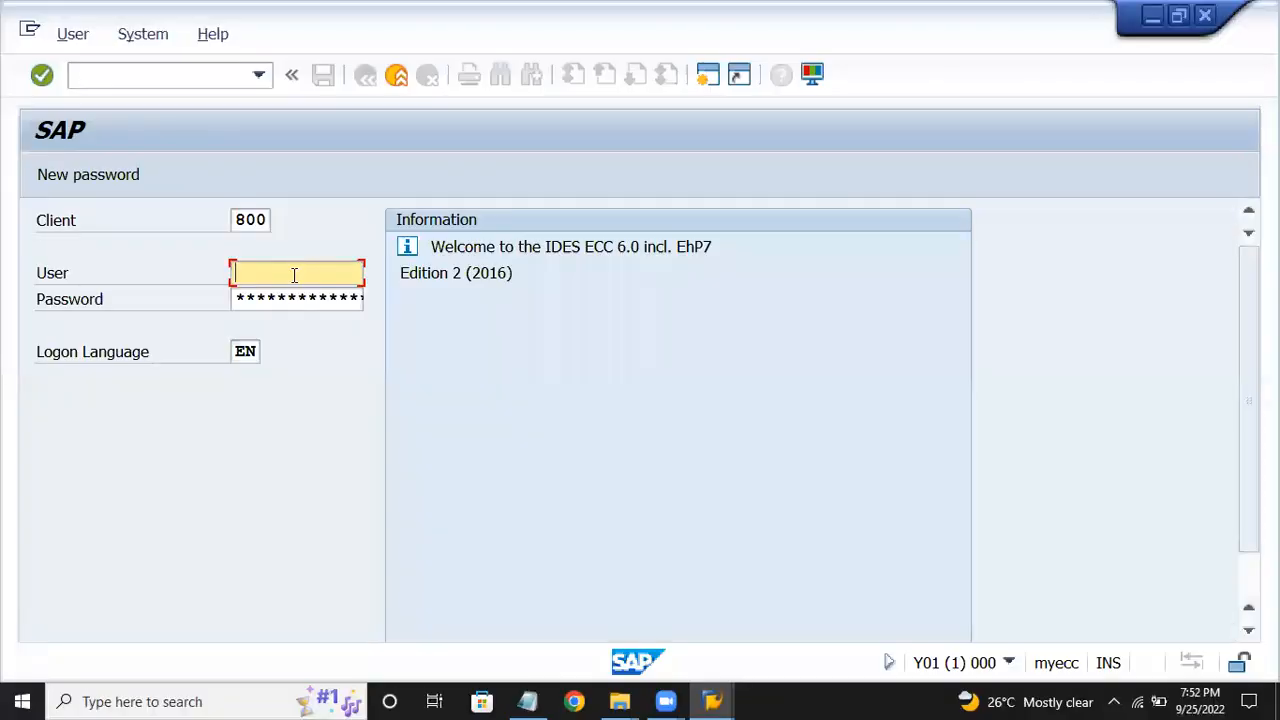
{"action": "type", "text": "arc"}
{"action": "key", "text": "Down"}
{"action": "key", "text": "Return"}
{"action": "left_click", "coordinate": [296, 297]}
{"action": "type", "text": "***"}
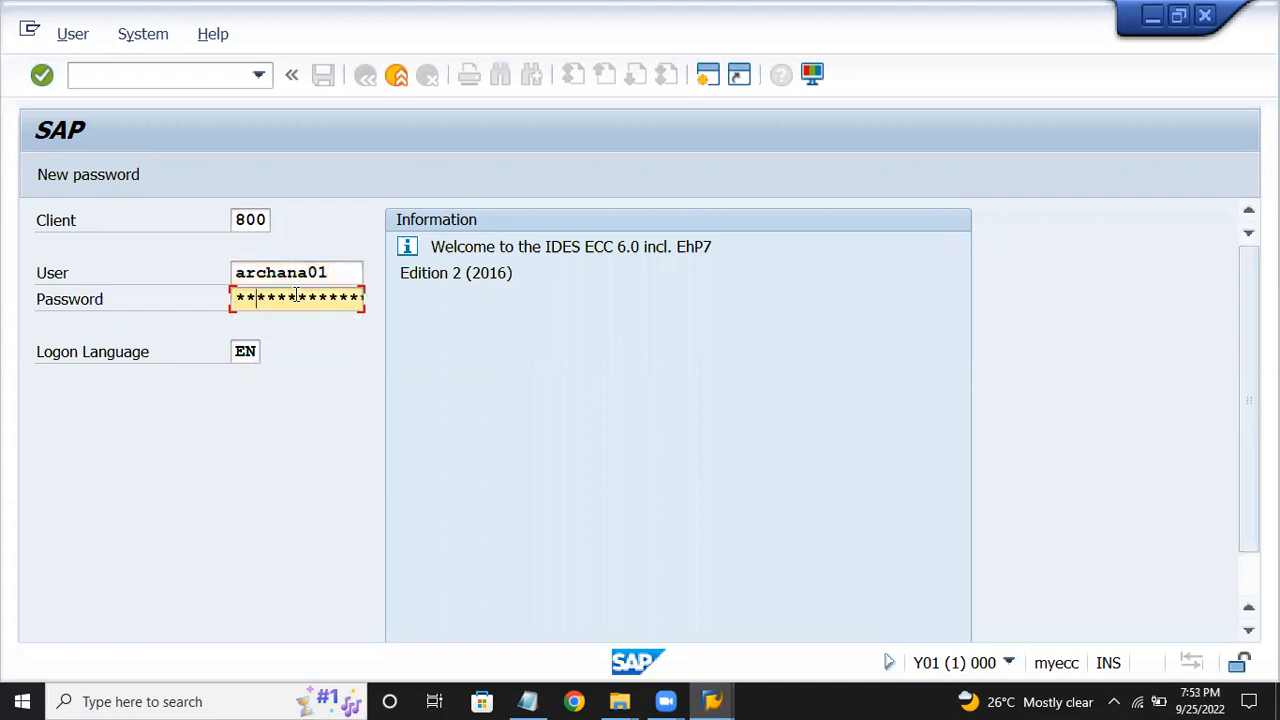
{"action": "key", "text": "Return"}
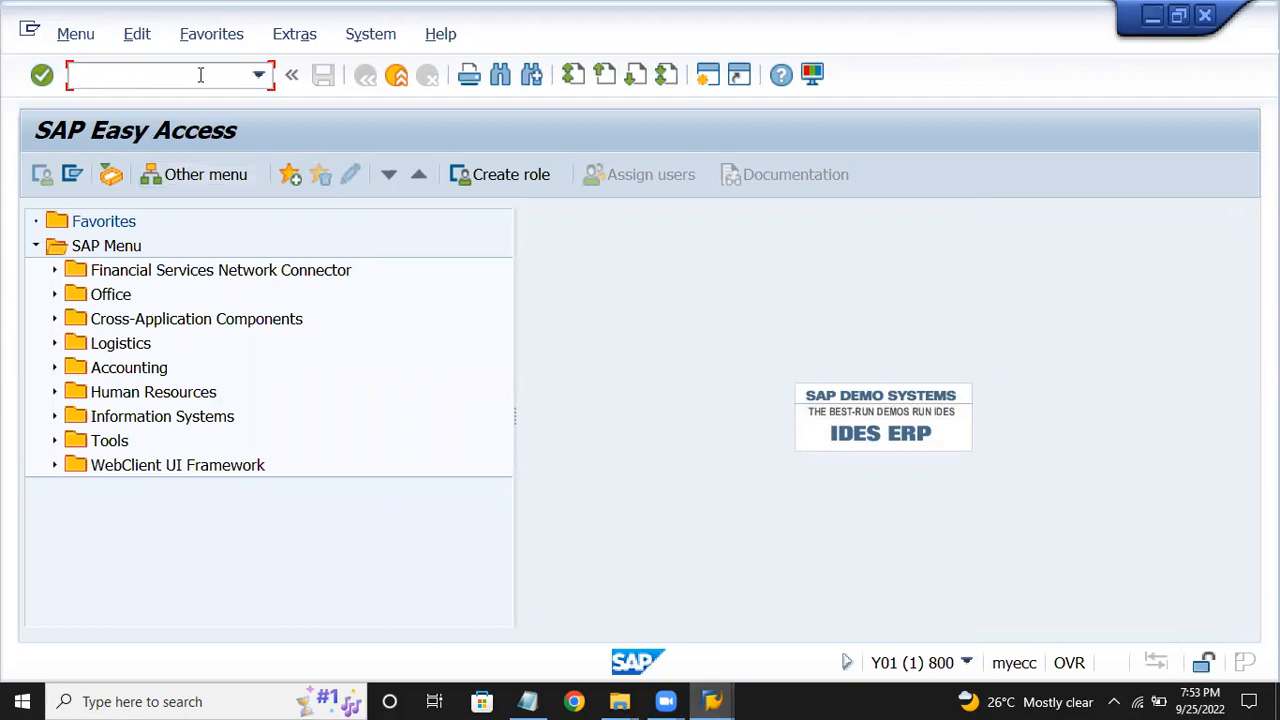
Start SPRO, open the SAP Reference IMG and expand the Controlling branch.
{"action": "type", "text": "spro"}
{"action": "key", "text": "Return"}
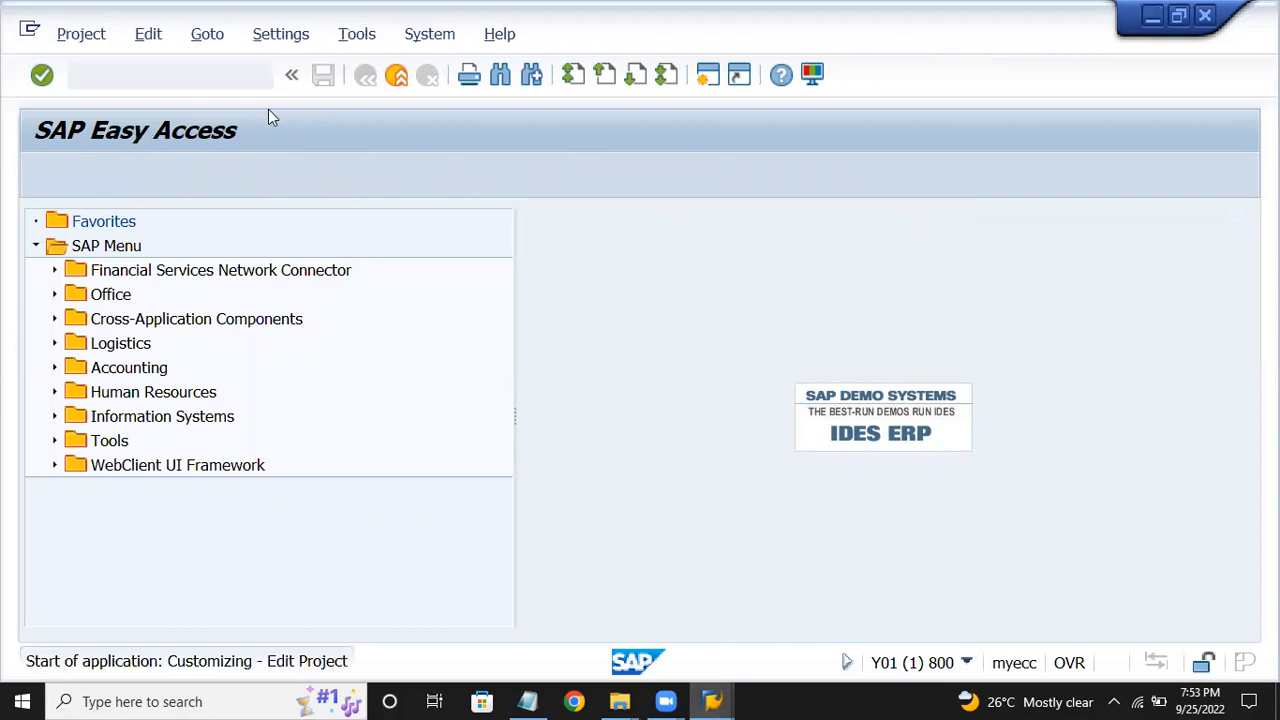
{"action": "left_click", "coordinate": [109, 180]}
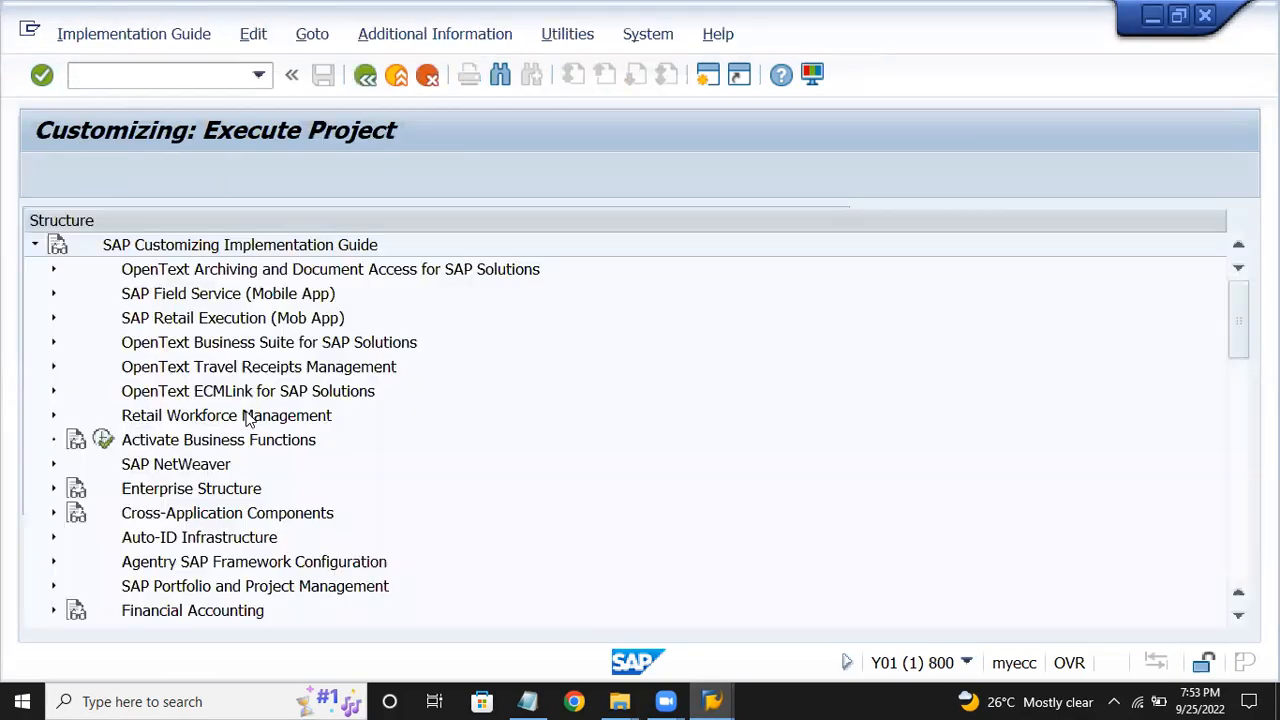
{"action": "left_click", "coordinate": [214, 418]}
{"action": "scroll", "coordinate": [245, 430], "scroll_direction": "down", "scroll_amount": 3}
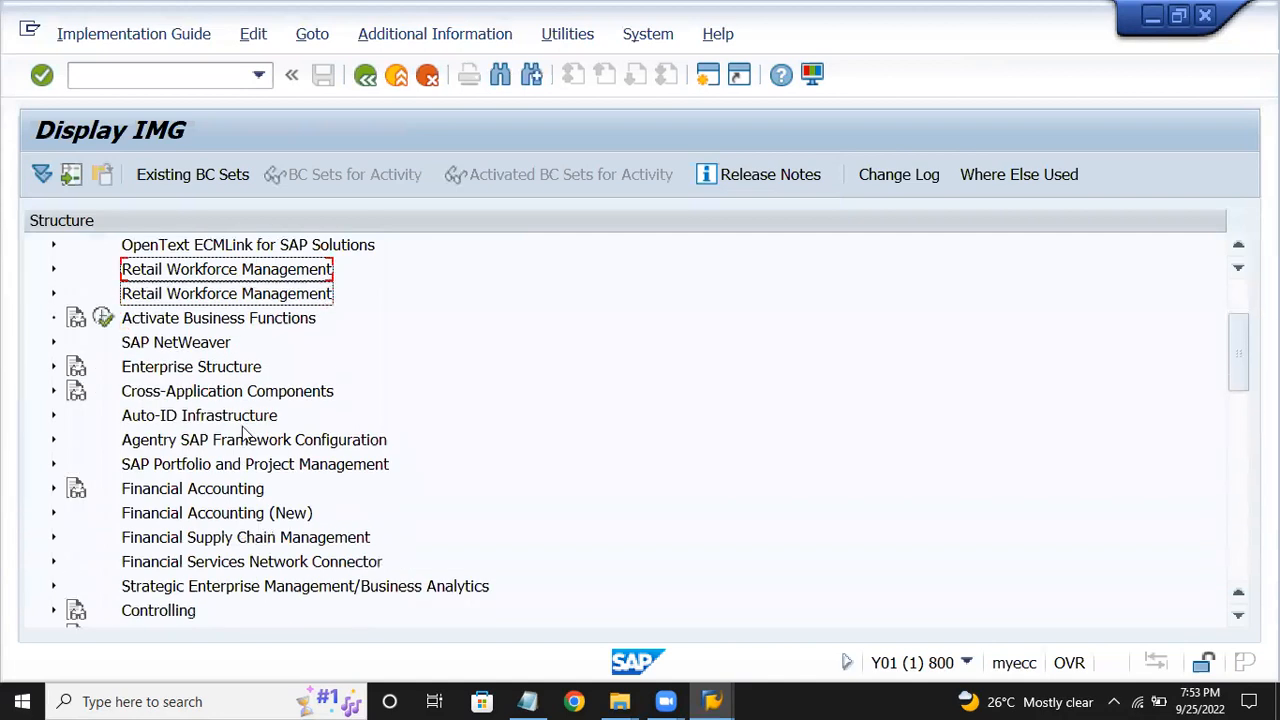
{"action": "scroll", "coordinate": [245, 430], "scroll_direction": "down", "scroll_amount": 4}
{"action": "left_click", "coordinate": [196, 443]}
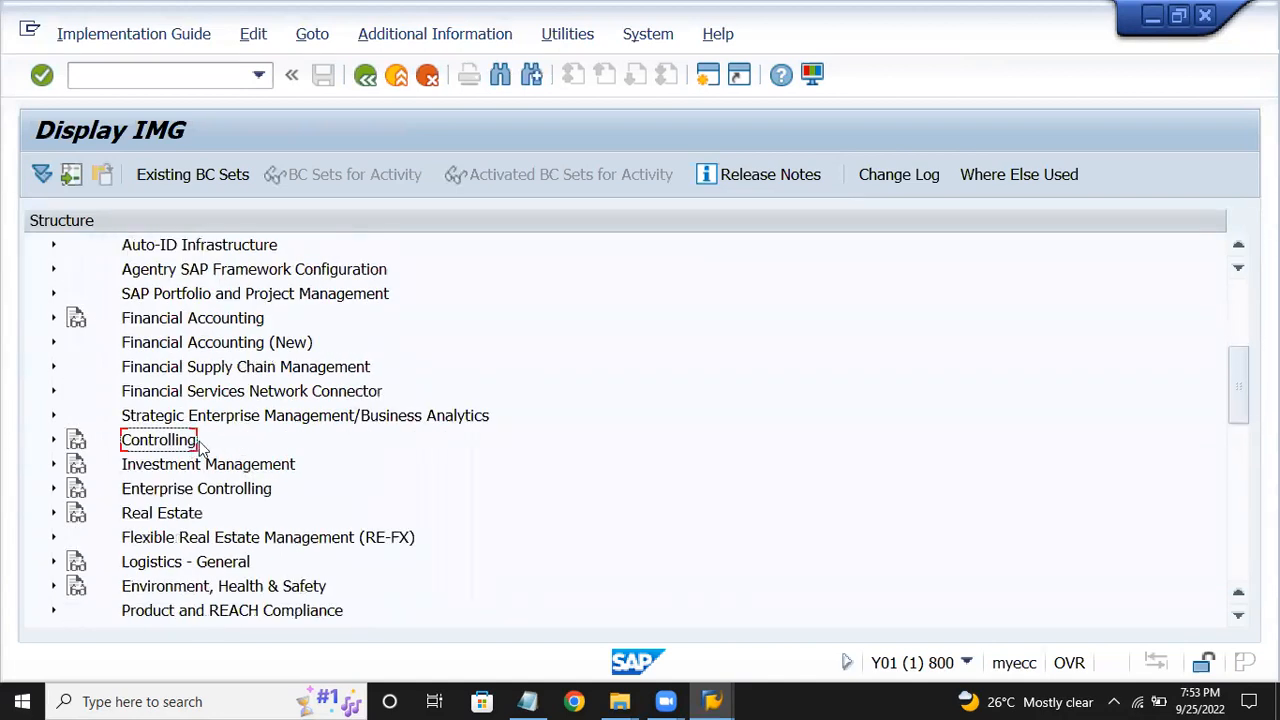
{"action": "double_click", "coordinate": [199, 446]}
Expand General Controlling > Organization and run Maintain Controlling Area.
{"action": "double_click", "coordinate": [199, 446]}
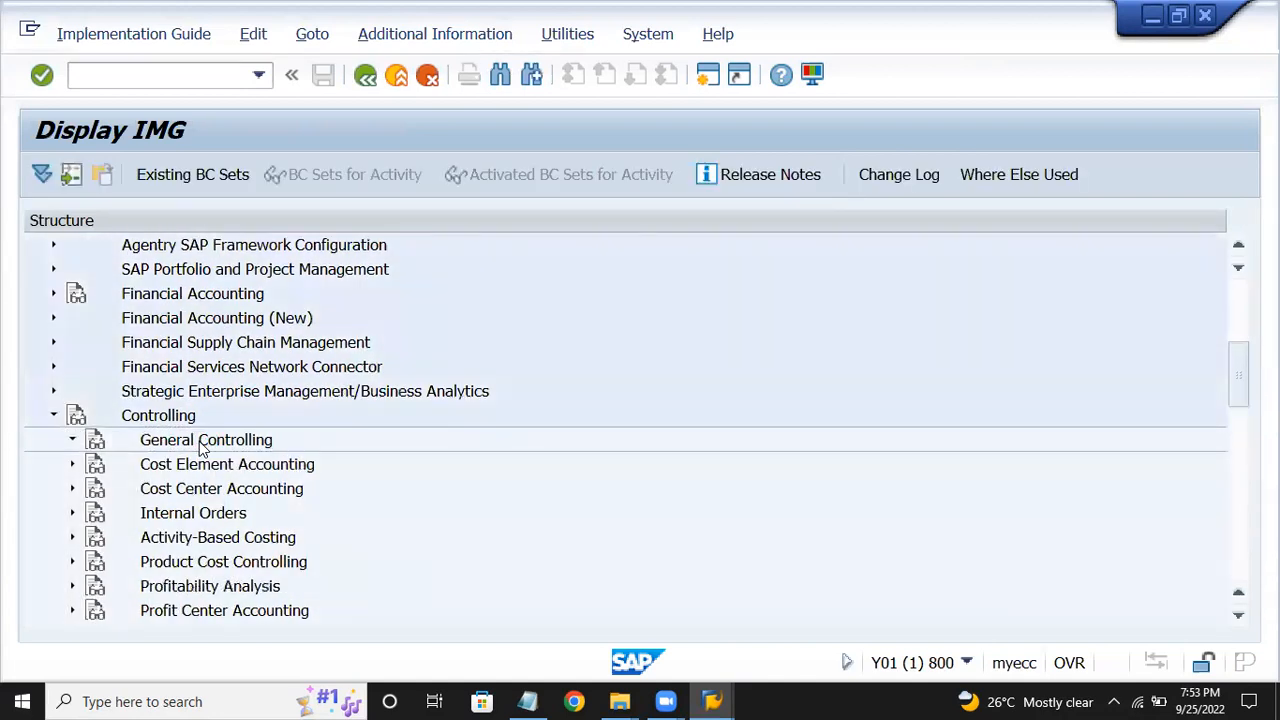
{"action": "key", "text": "Down"}
{"action": "key", "text": "Right"}
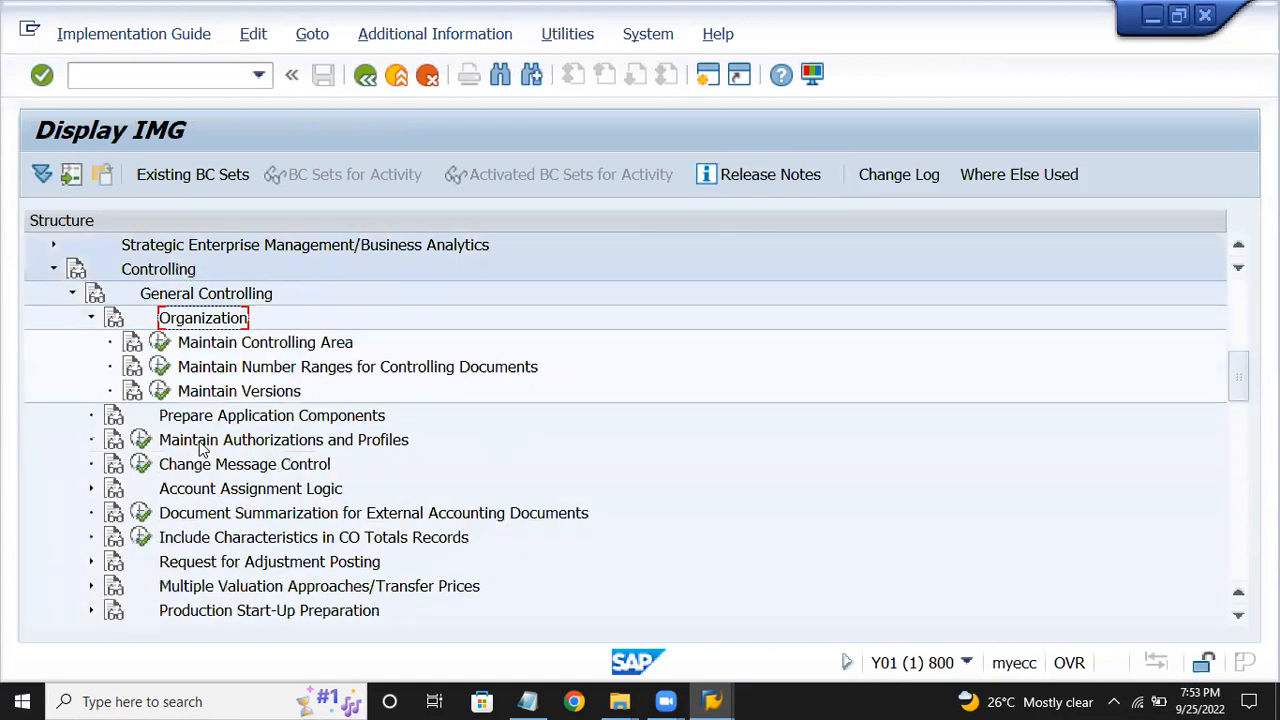
{"action": "key", "text": "Down"}
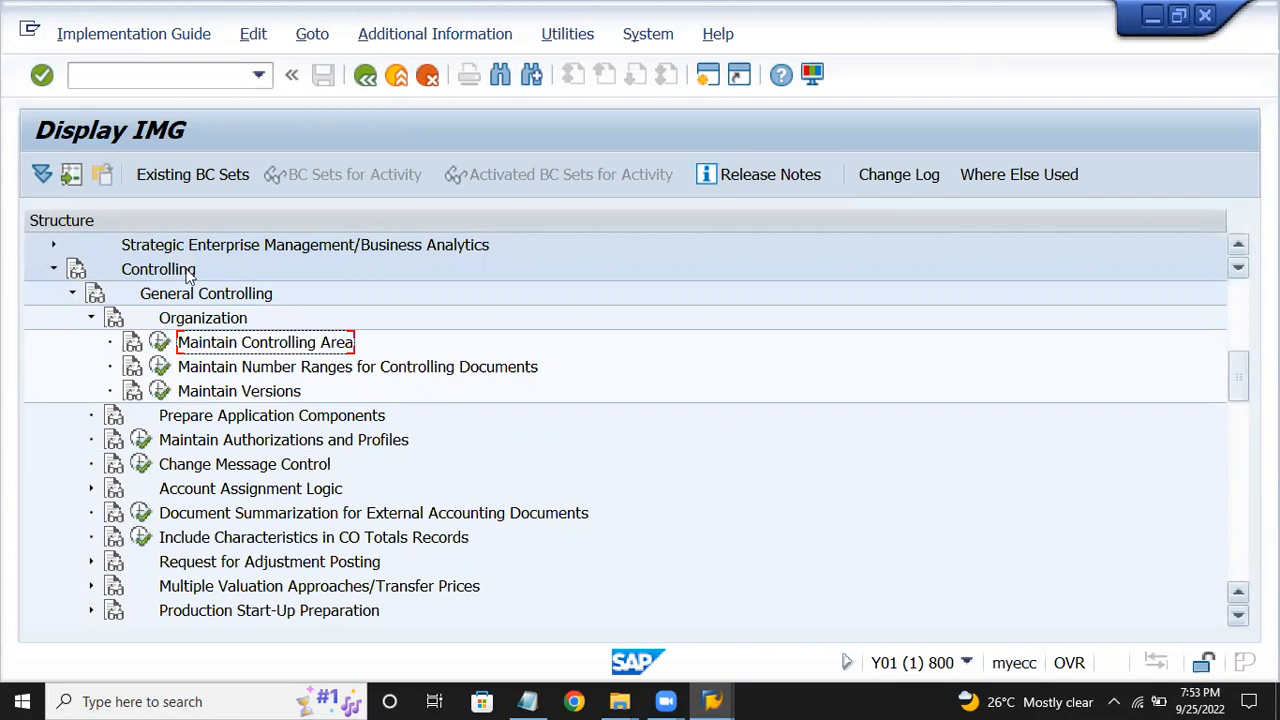
{"action": "left_click", "coordinate": [163, 342]}
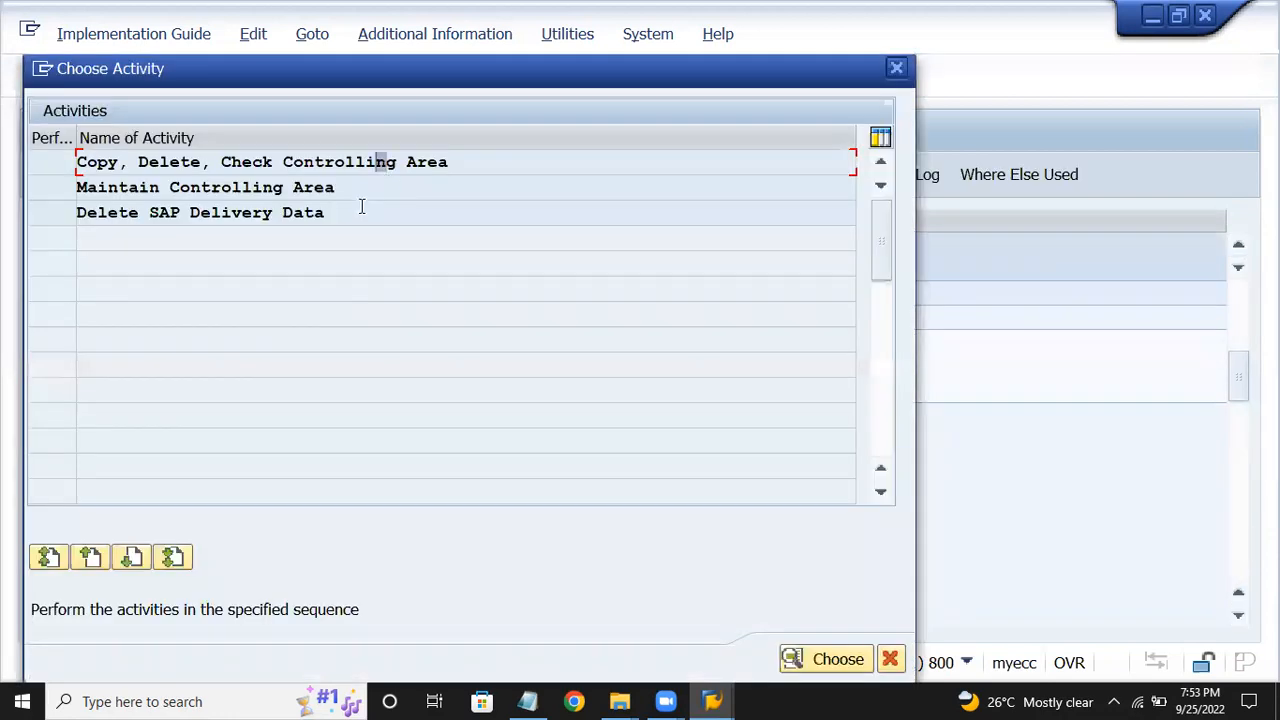
{"action": "left_click", "coordinate": [350, 190]}
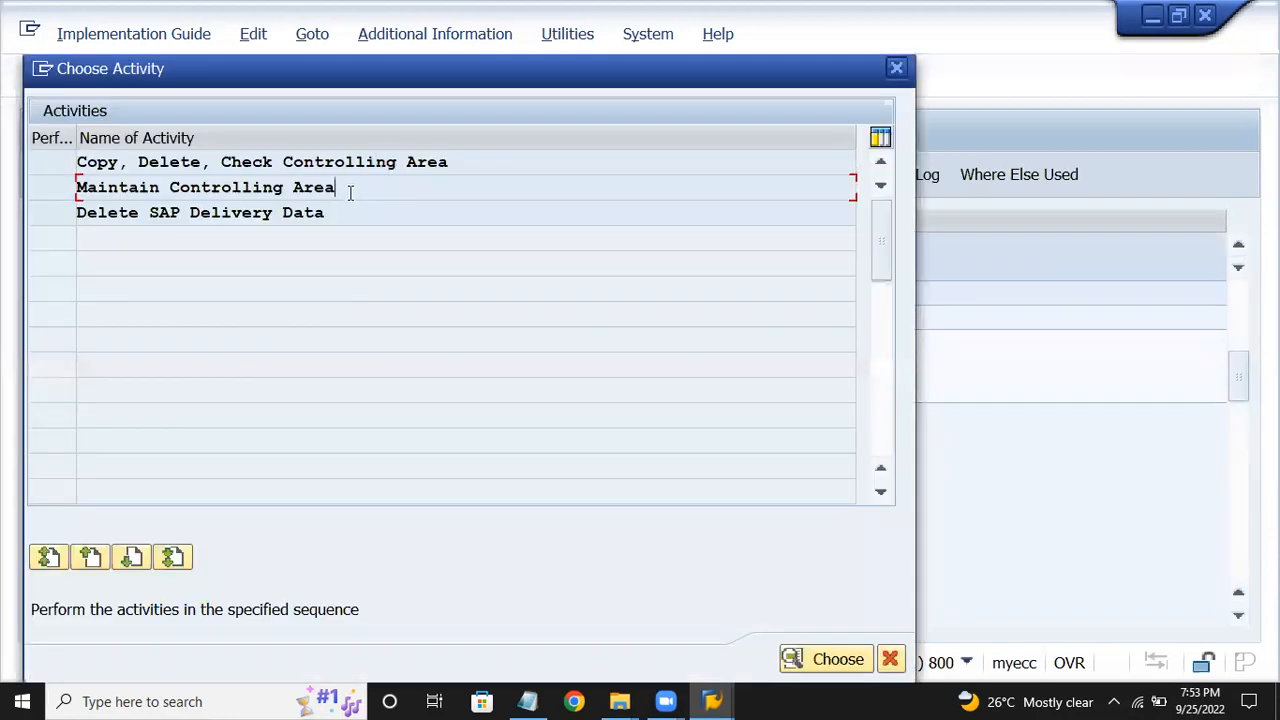
{"action": "double_click", "coordinate": [351, 191]}
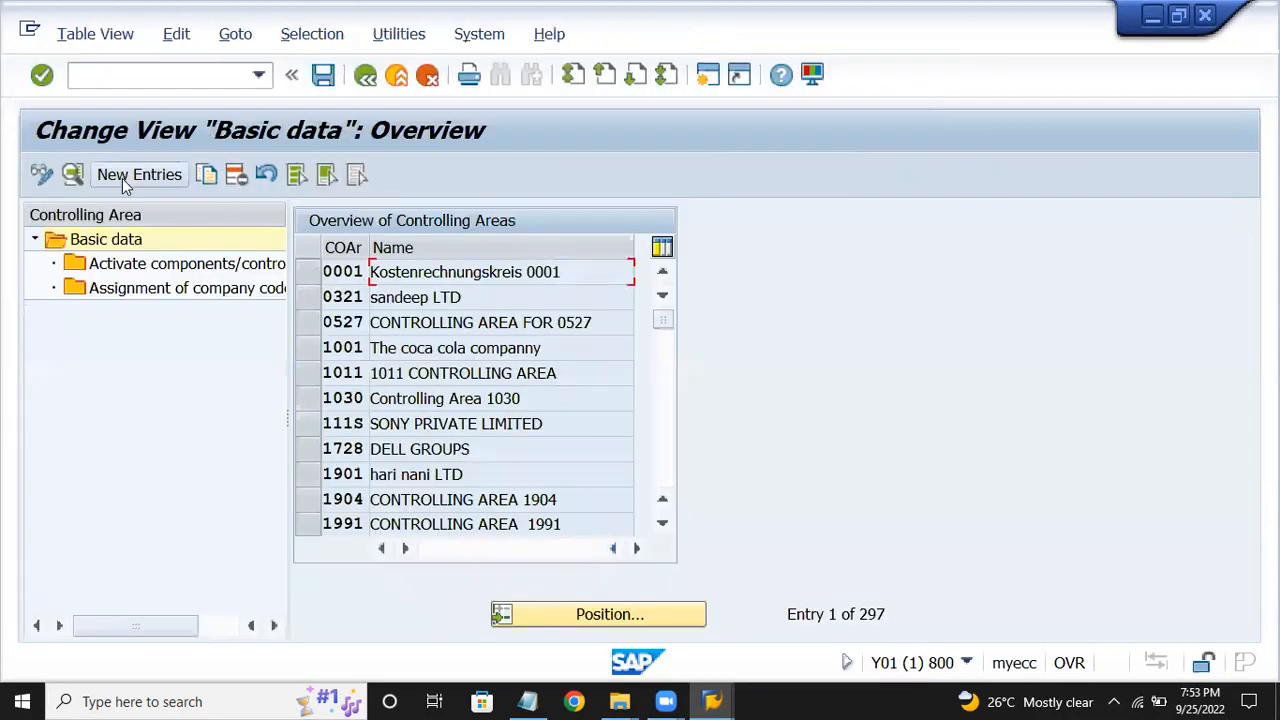
Add new controlling area EV15, copying its data from company code EV15.
{"action": "key", "text": "F5"}
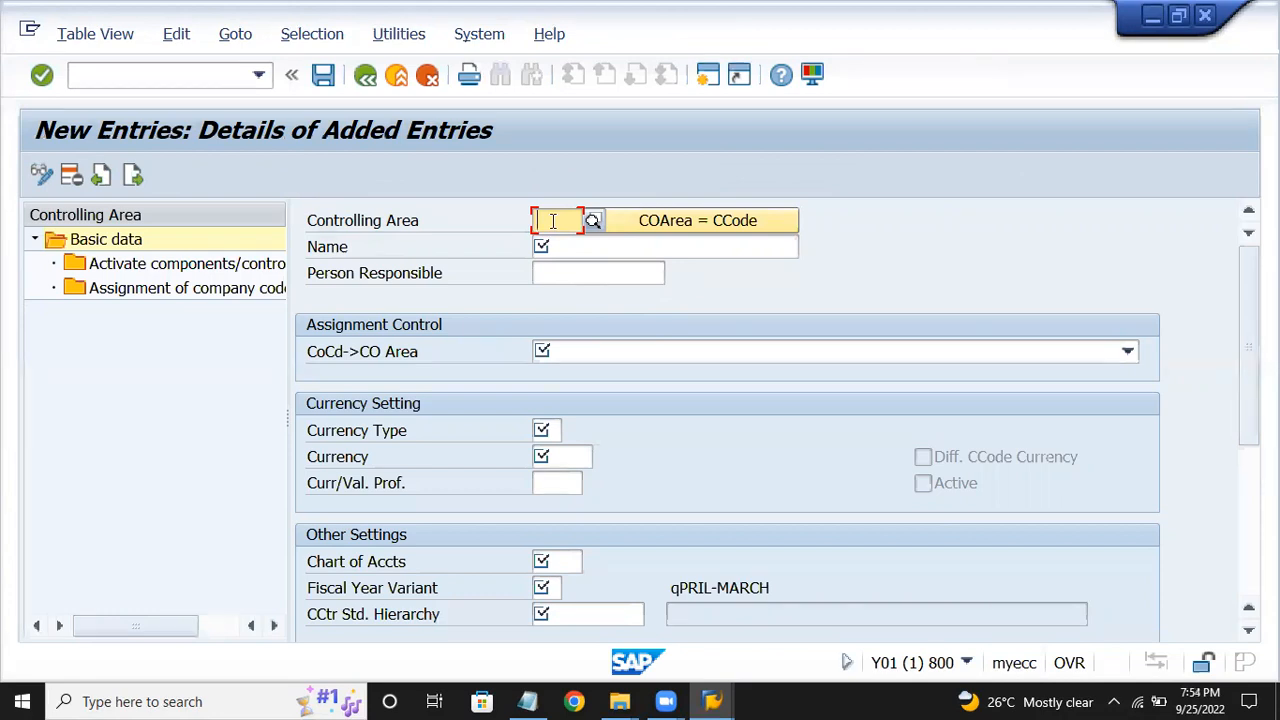
{"action": "type", "text": "e"}
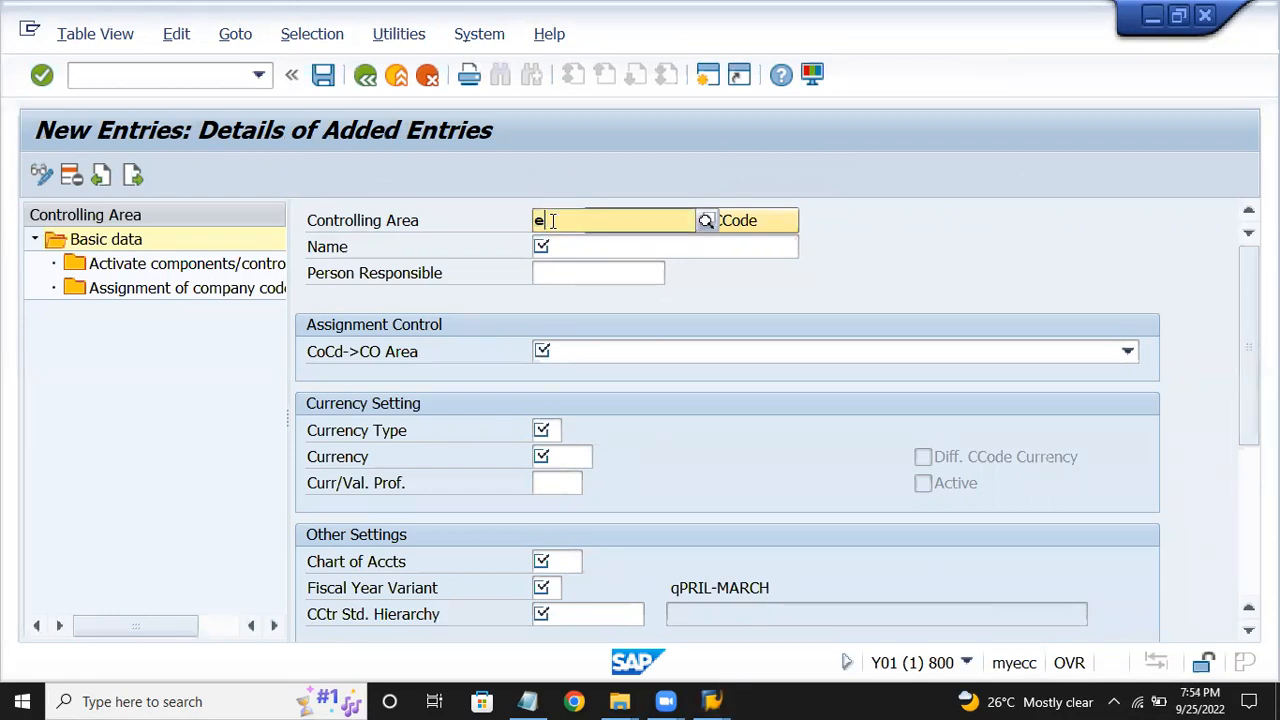
{"action": "key", "text": "BackSpace"}
{"action": "type", "text": "ev15"}
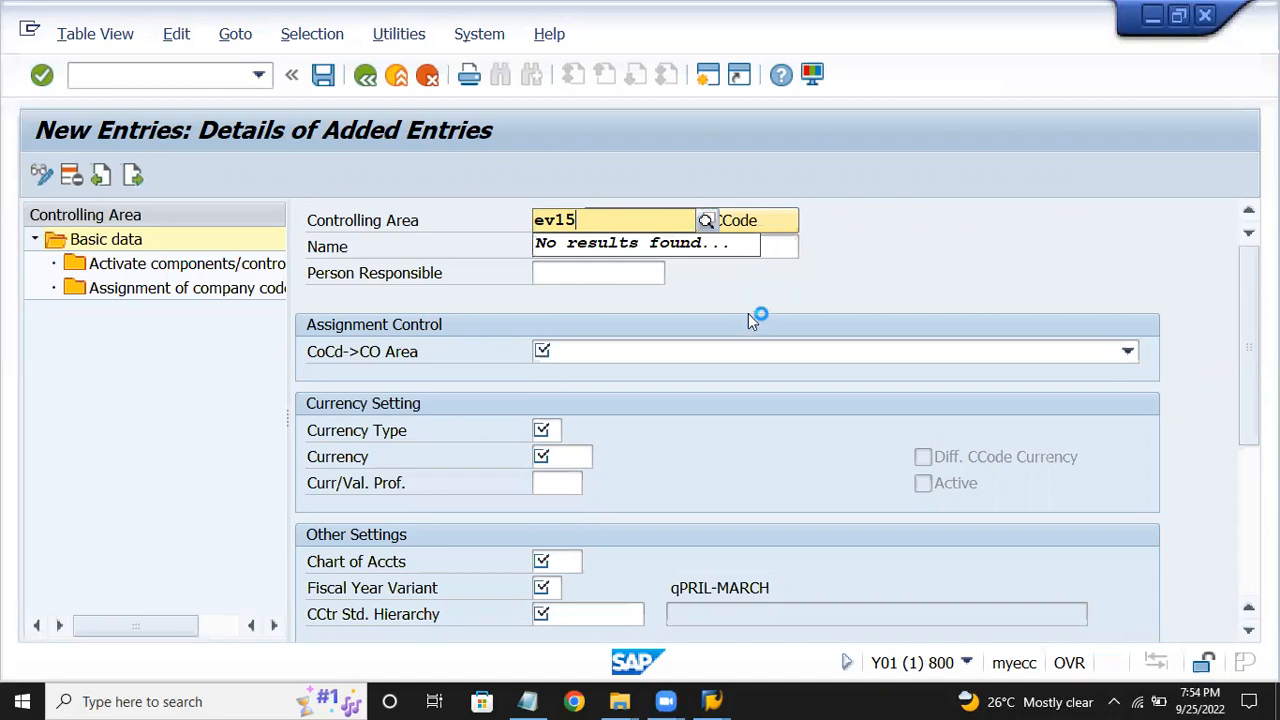
{"action": "left_click", "coordinate": [752, 320]}
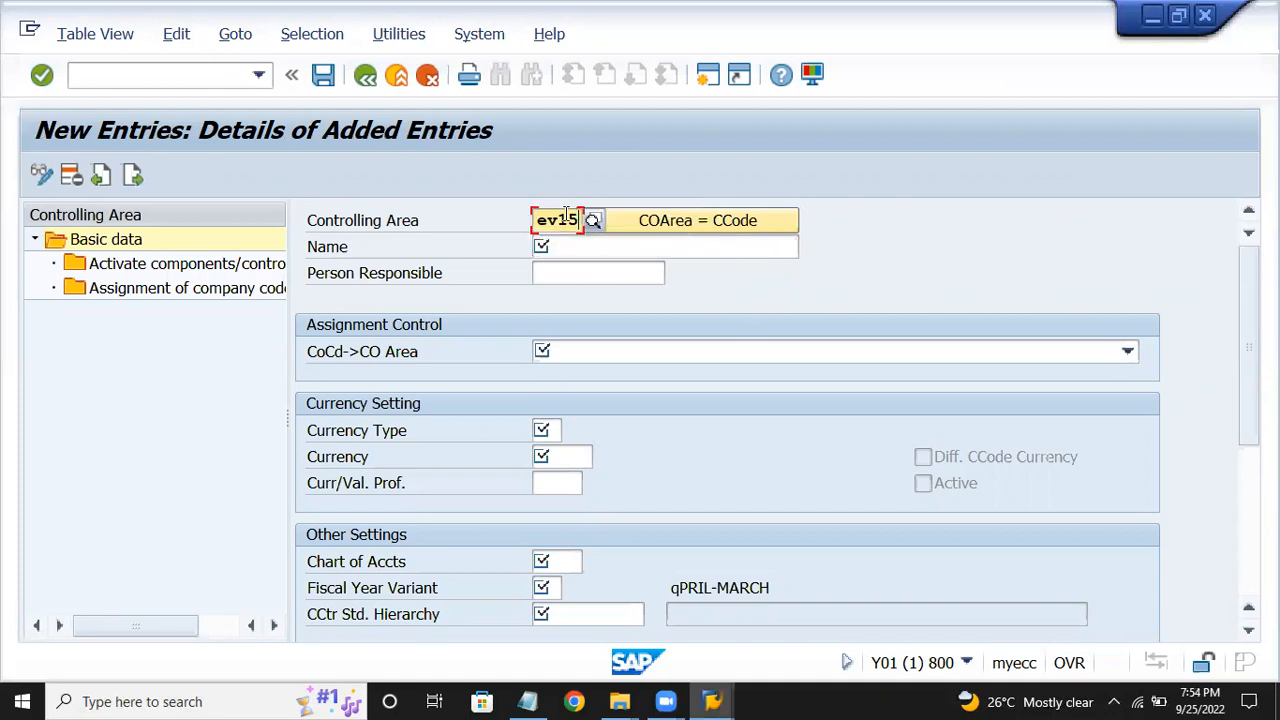
{"action": "left_click", "coordinate": [698, 225]}
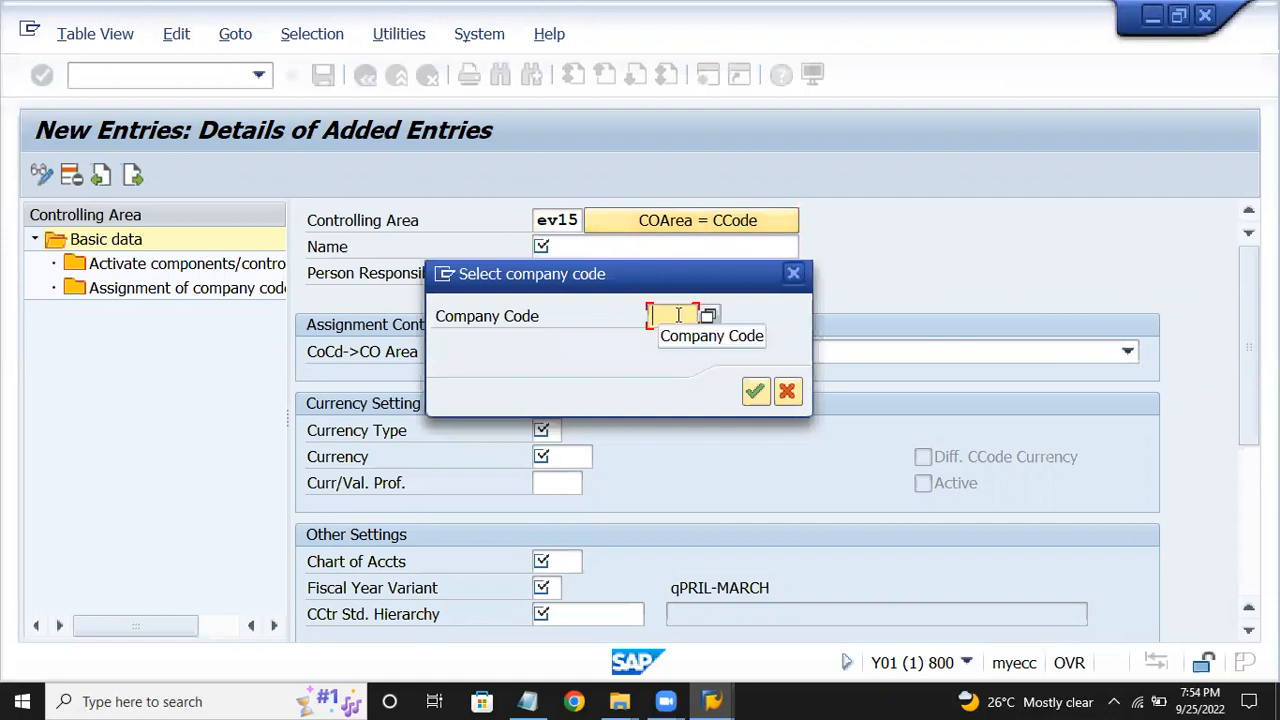
{"action": "type", "text": "ev15"}
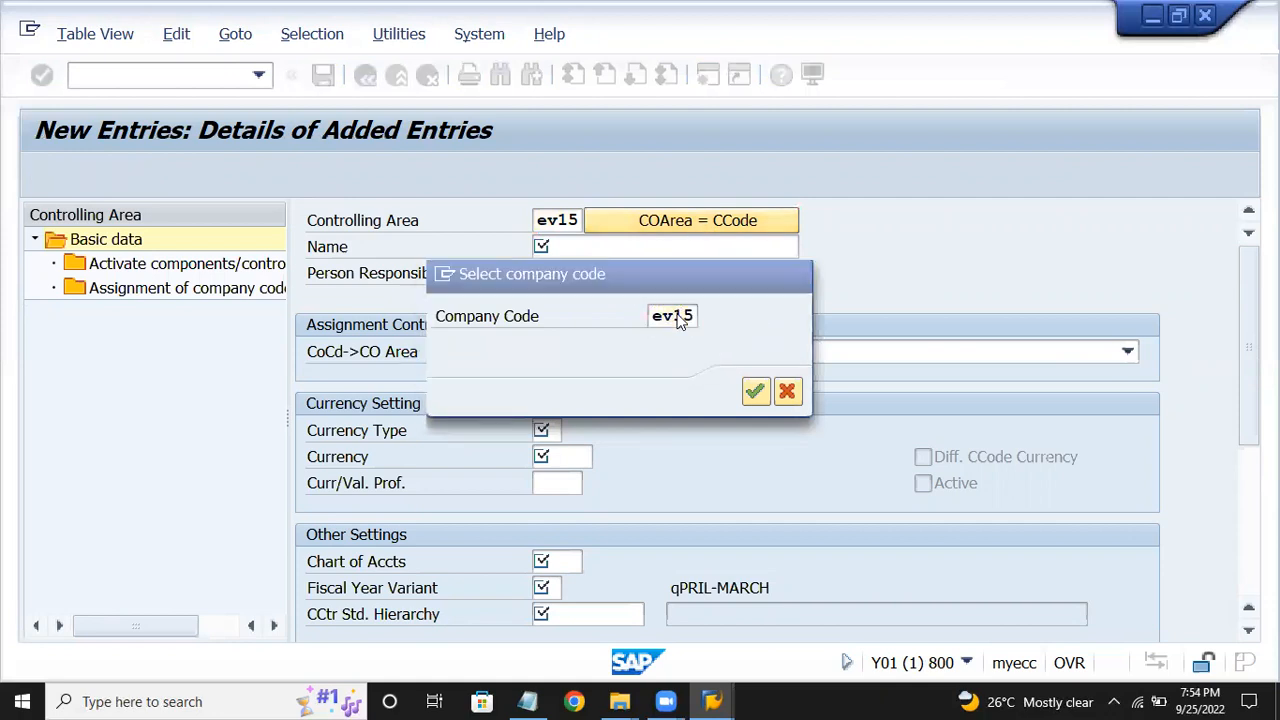
{"action": "key", "text": "Return"}
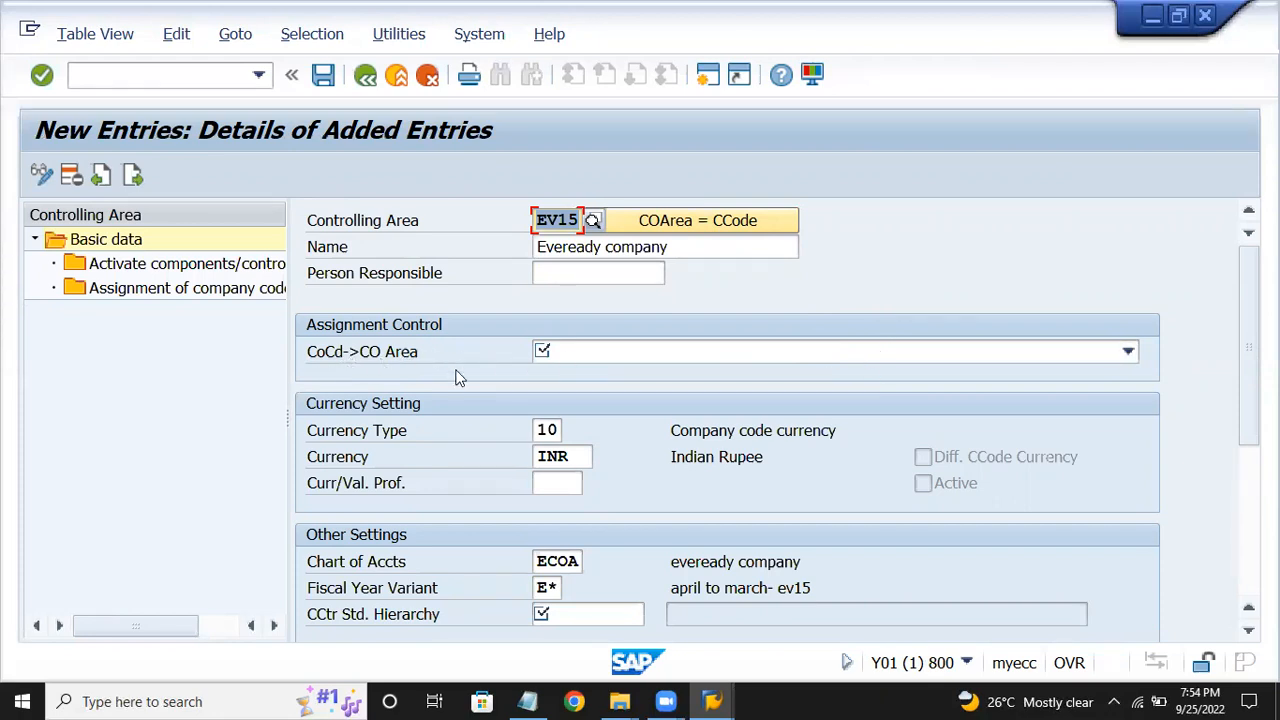
Set the CoCd->CO Area assignment to 'Controlling area same as company code'.
{"action": "left_click", "coordinate": [639, 350]}
{"action": "left_click", "coordinate": [620, 378]}
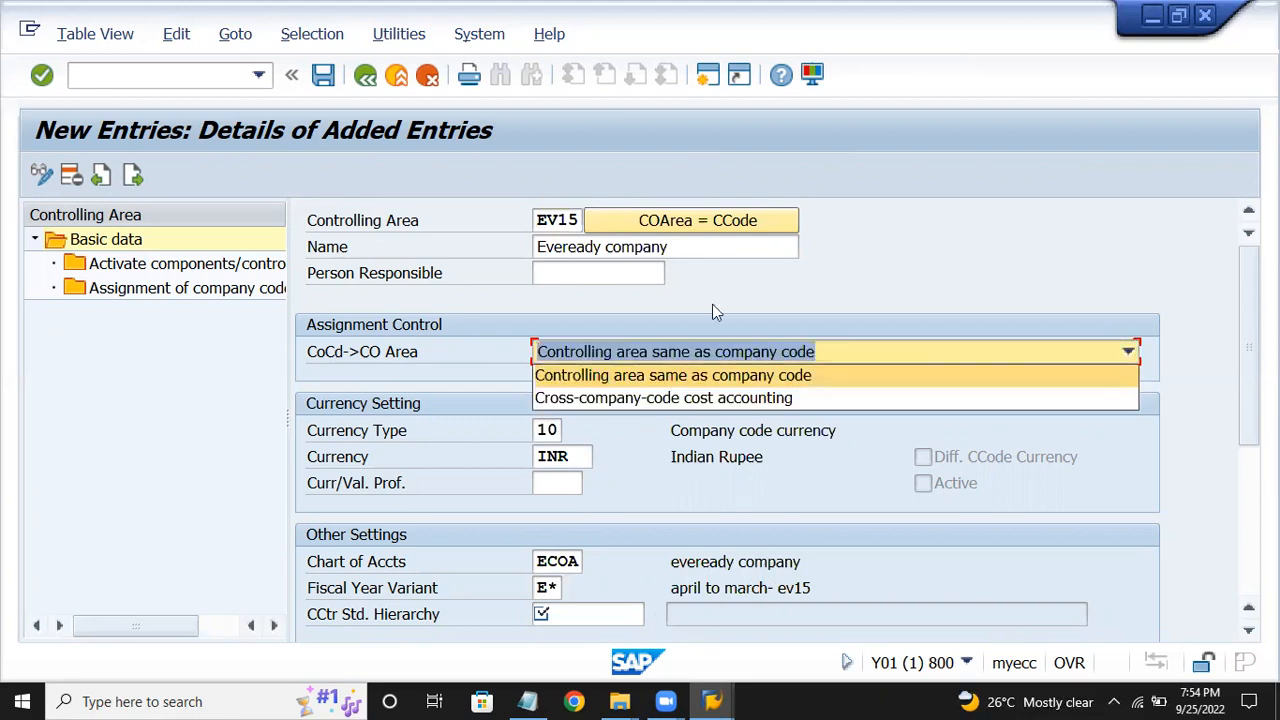
{"action": "left_click", "coordinate": [720, 375]}
Enter HIEREV15 as the cost center standard hierarchy.
{"action": "scroll", "coordinate": [1240, 606], "scroll_direction": "down", "scroll_amount": 1}
{"action": "scroll", "coordinate": [760, 485], "scroll_direction": "down", "scroll_amount": 3}
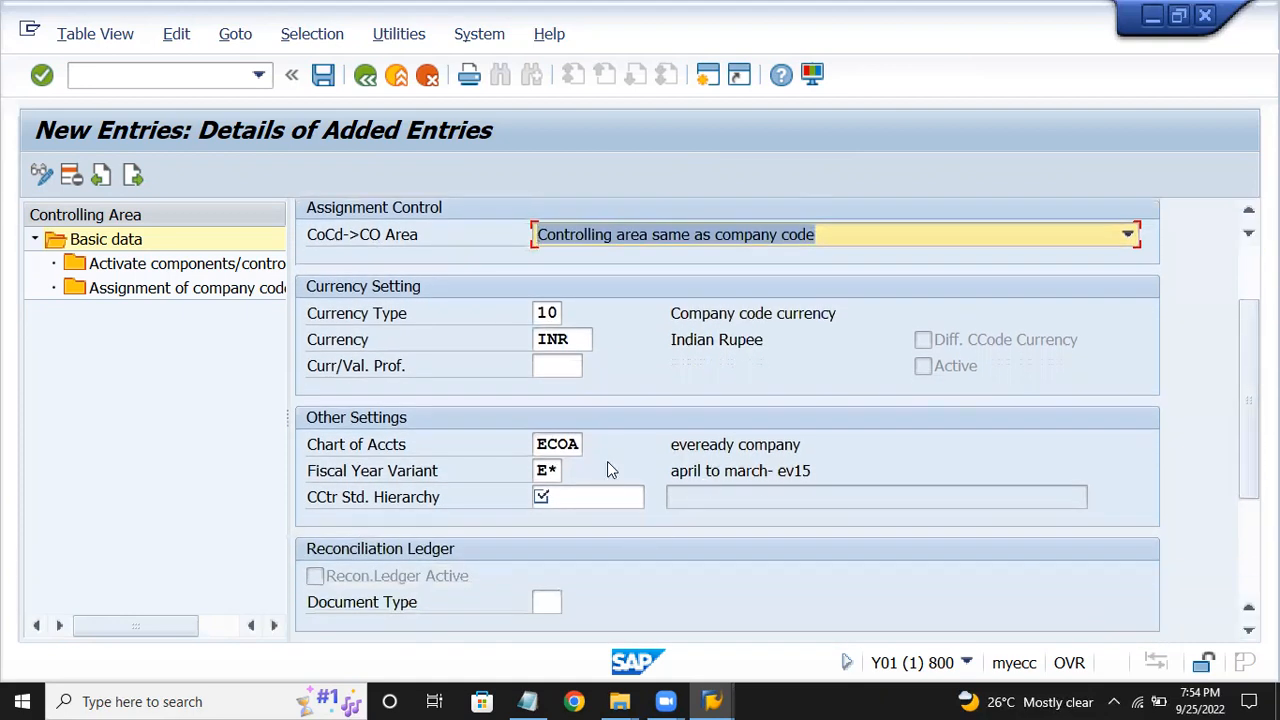
{"action": "left_click", "coordinate": [617, 500]}
{"action": "type", "text": "hier"}
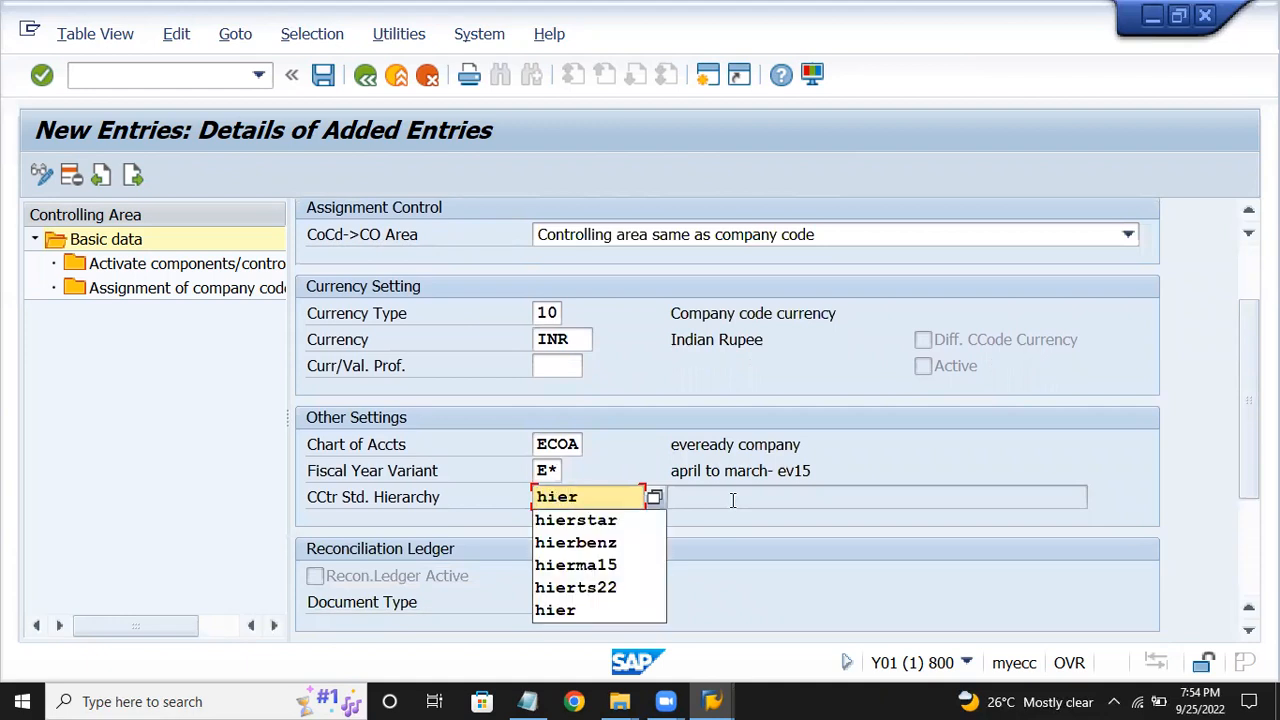
{"action": "type", "text": "ev15"}
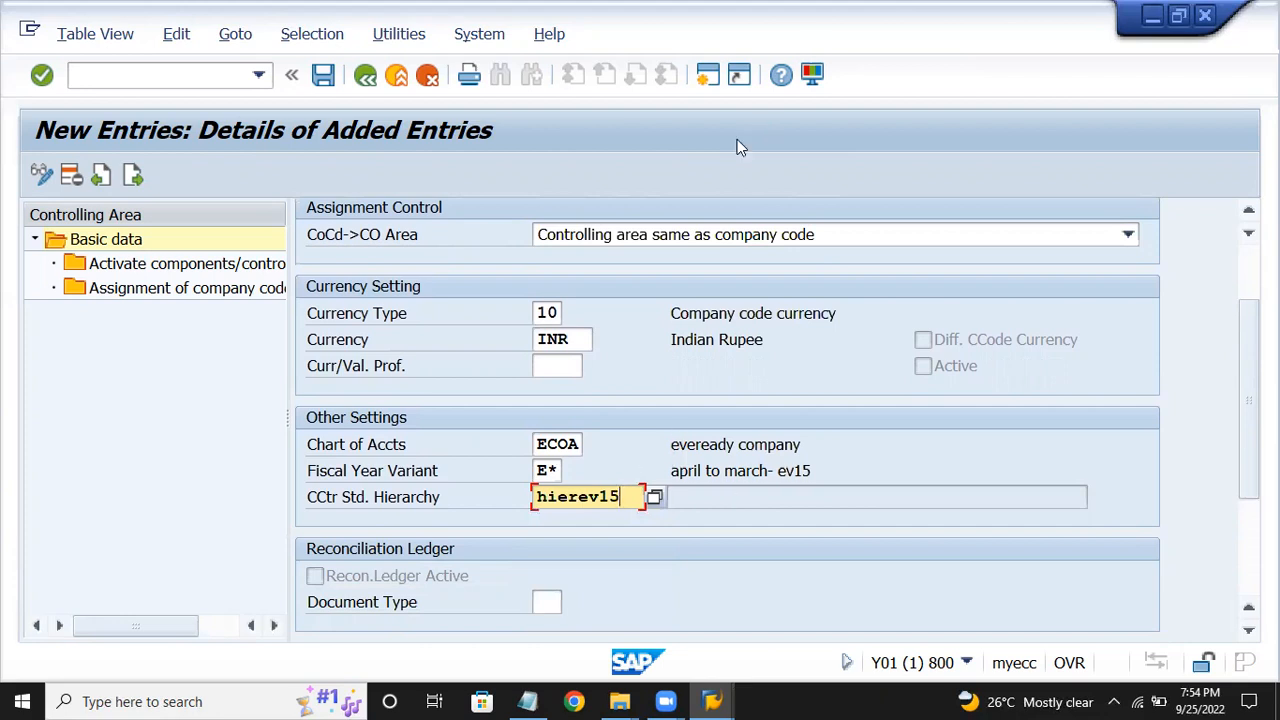
{"action": "key", "text": "Return"}
{"action": "key", "text": "Return"}
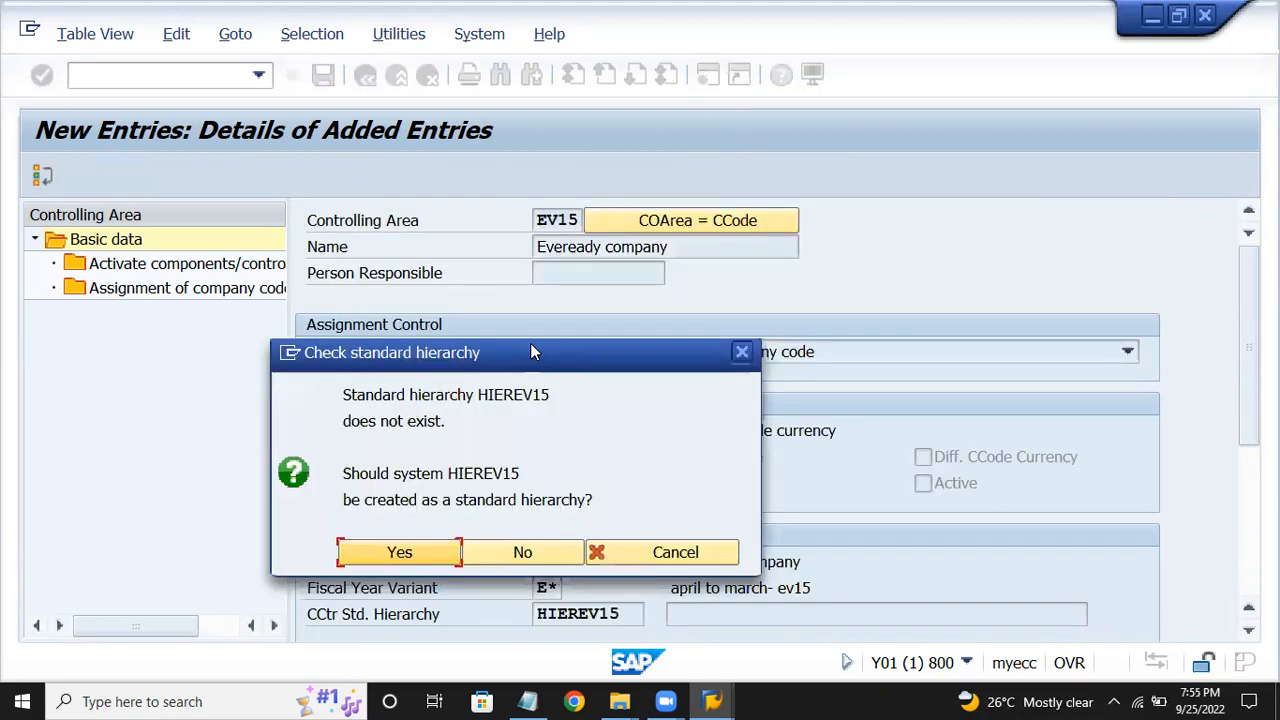
Decline creating HIEREV15 and discard the unsaved EV15 entry.
{"action": "left_click", "coordinate": [910, 458]}
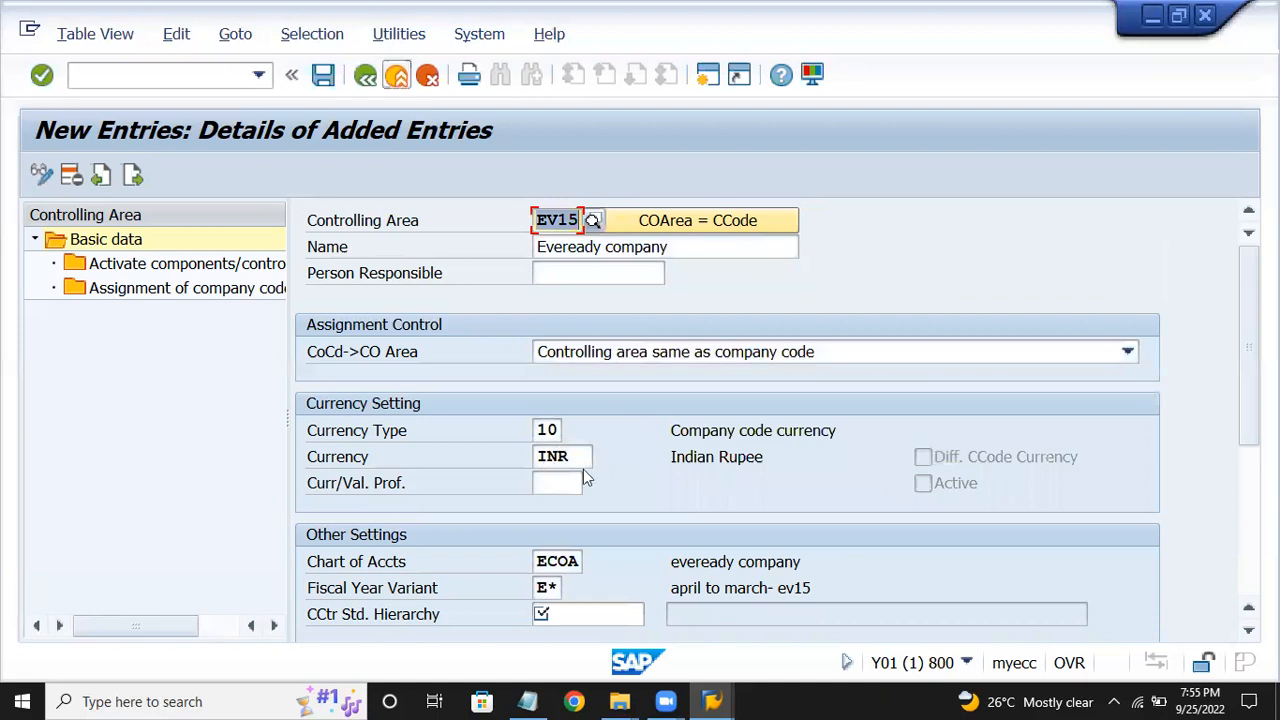
{"action": "left_click", "coordinate": [574, 260]}
{"action": "left_click", "coordinate": [321, 80]}
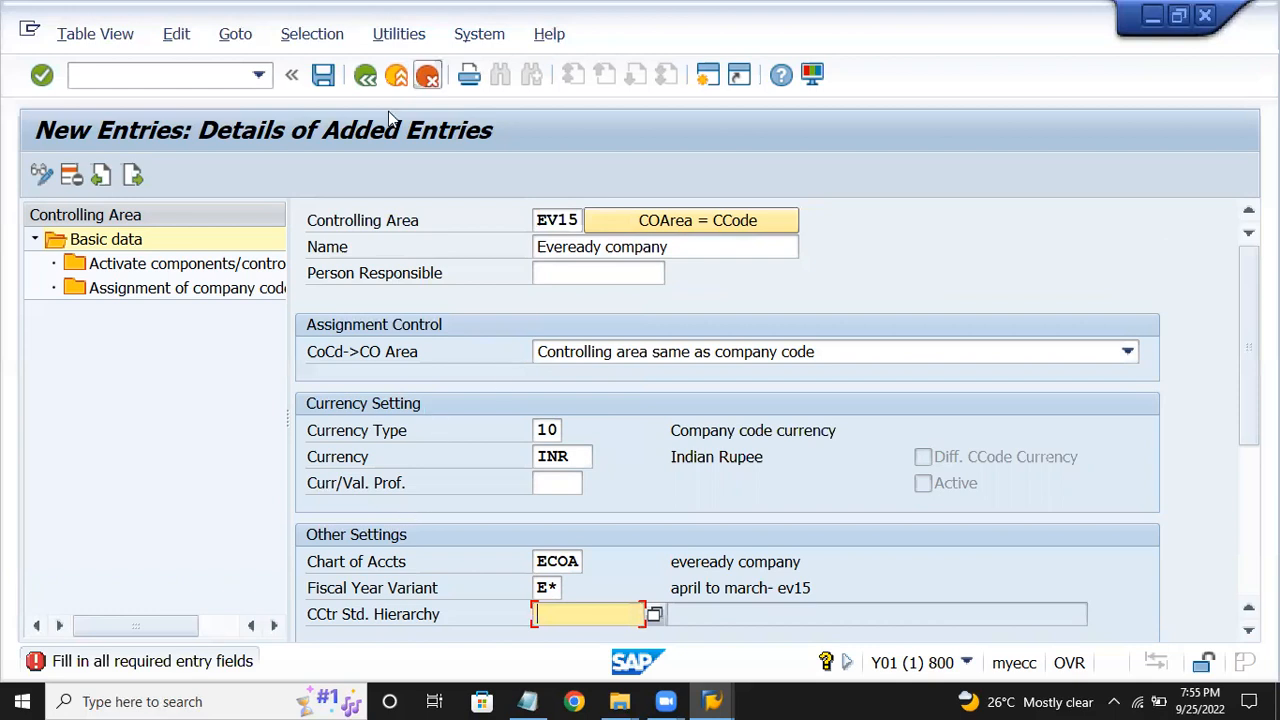
{"action": "left_click", "coordinate": [435, 482]}
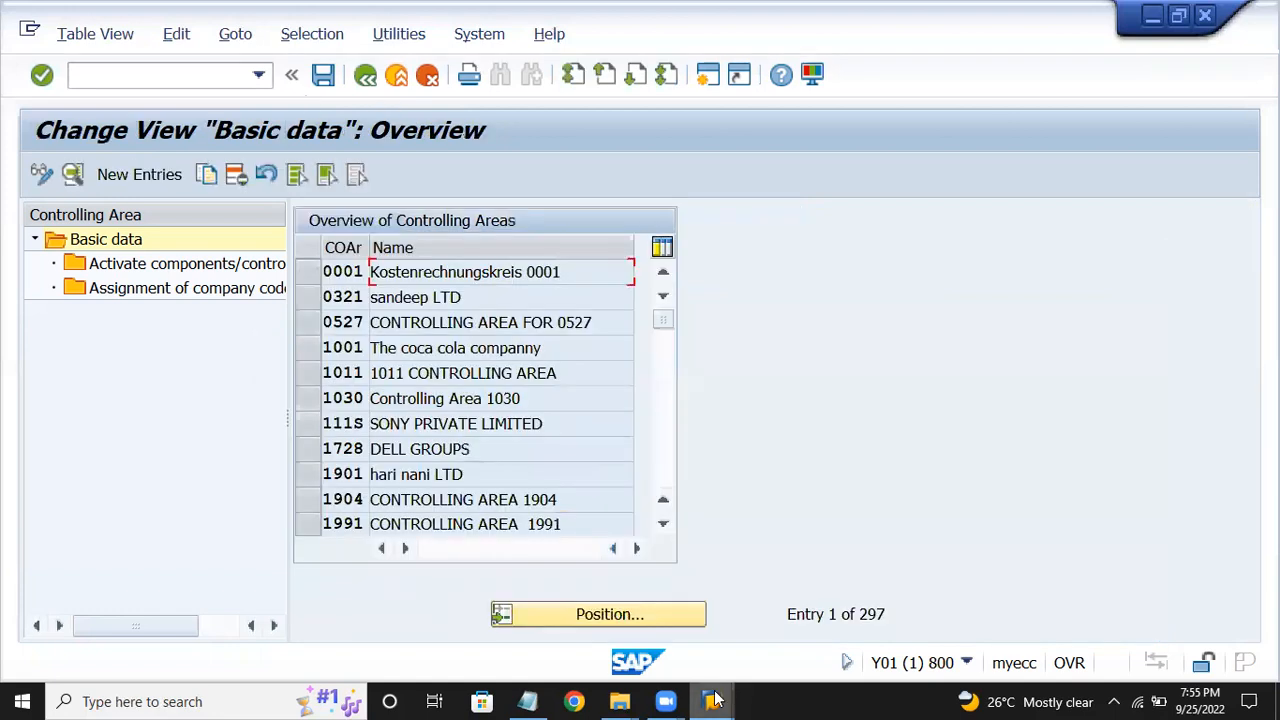
{"action": "mouse_move", "coordinate": [720, 680]}
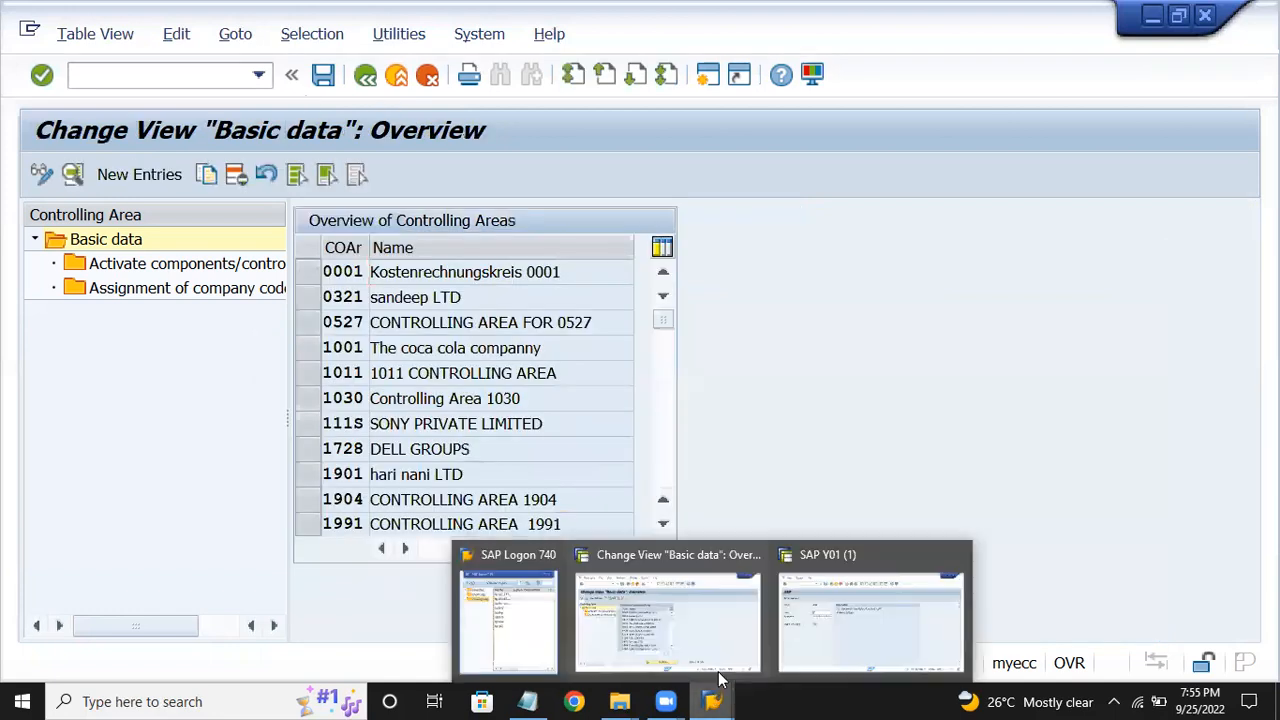
Log on again to client 800 with the suggested user name and password.
{"action": "left_click", "coordinate": [533, 638]}
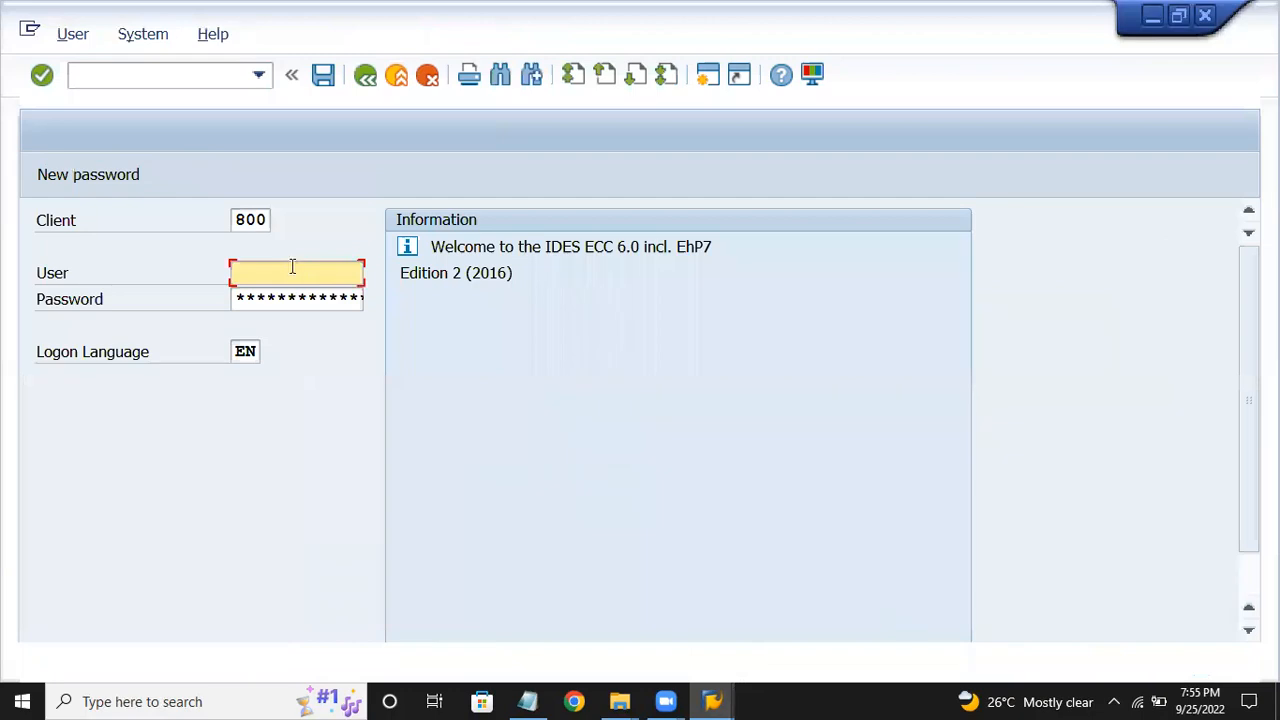
{"action": "type", "text": "user"}
{"action": "key", "text": "Down"}
{"action": "key", "text": "Tab"}
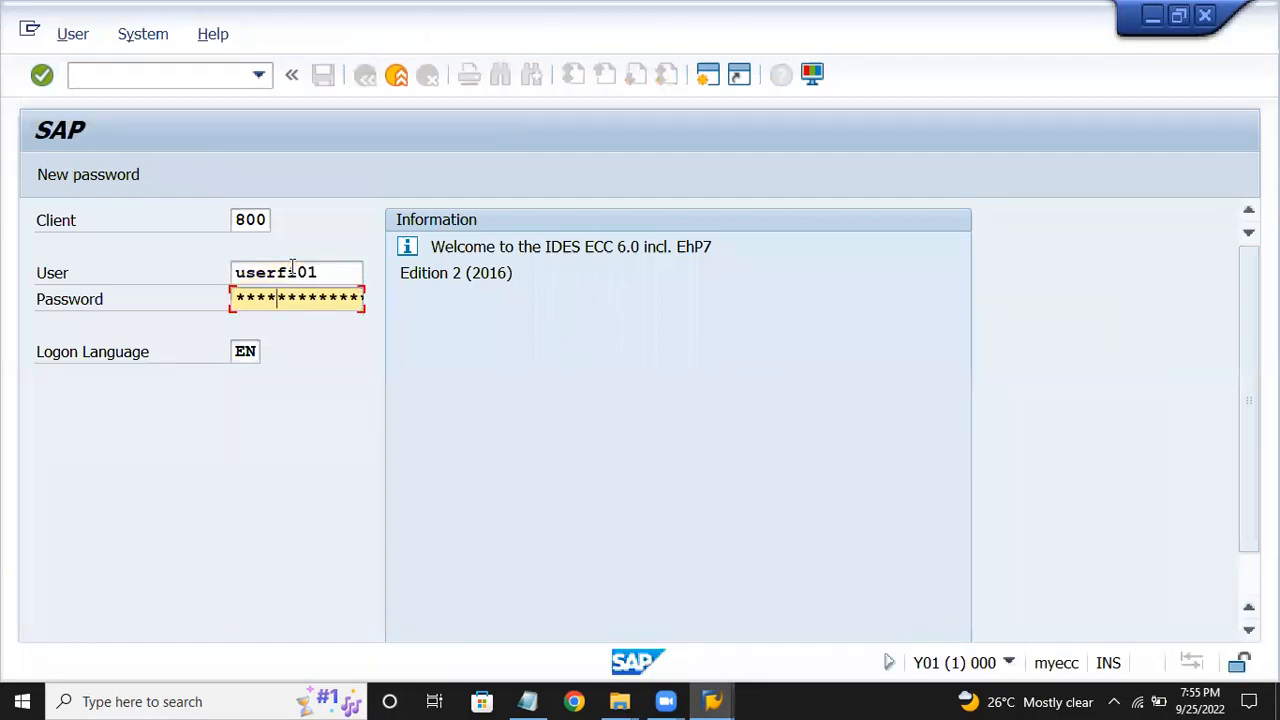
{"action": "key", "text": "Return"}
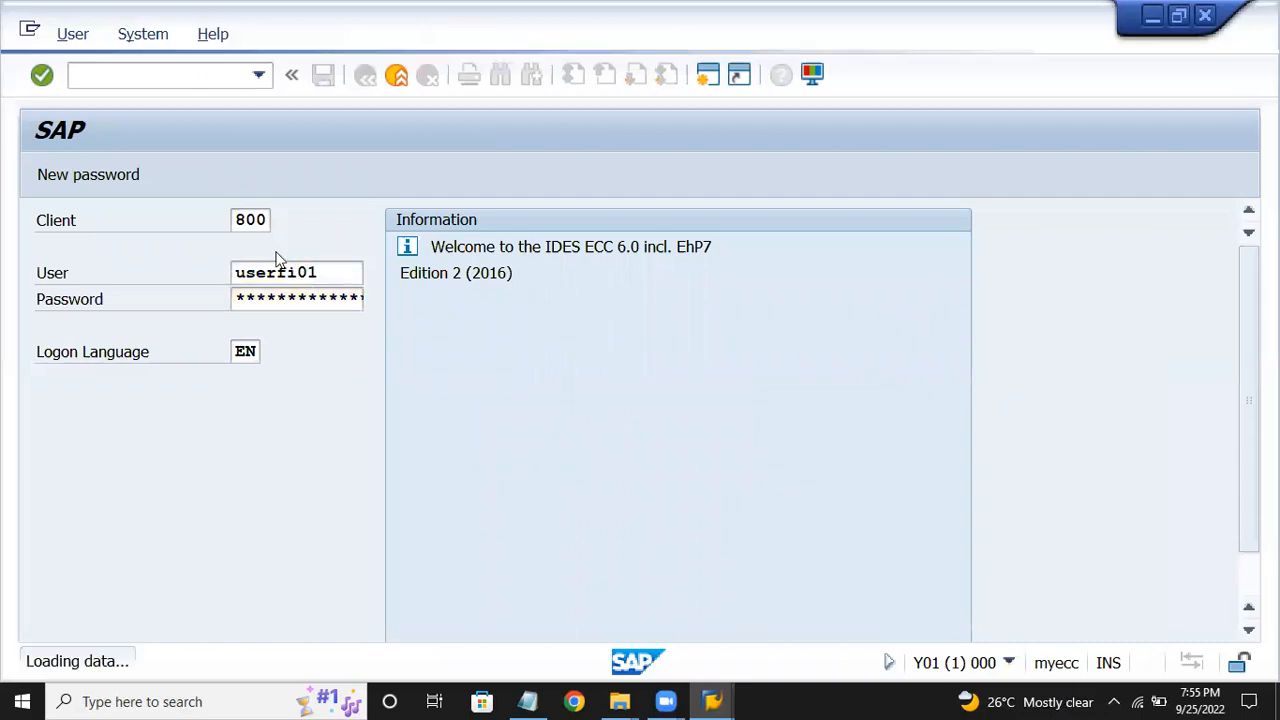
Run FS00, then return to the main menu.
{"action": "type", "text": "fs00"}
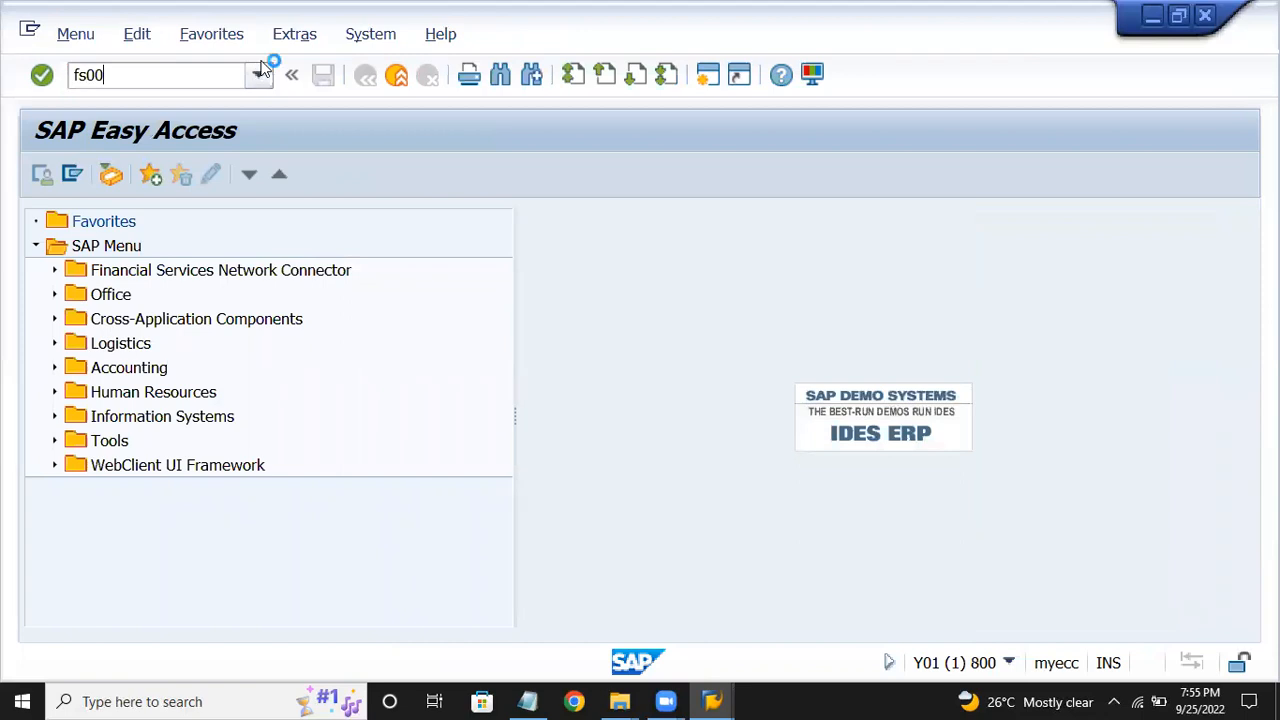
{"action": "key", "text": "Return"}
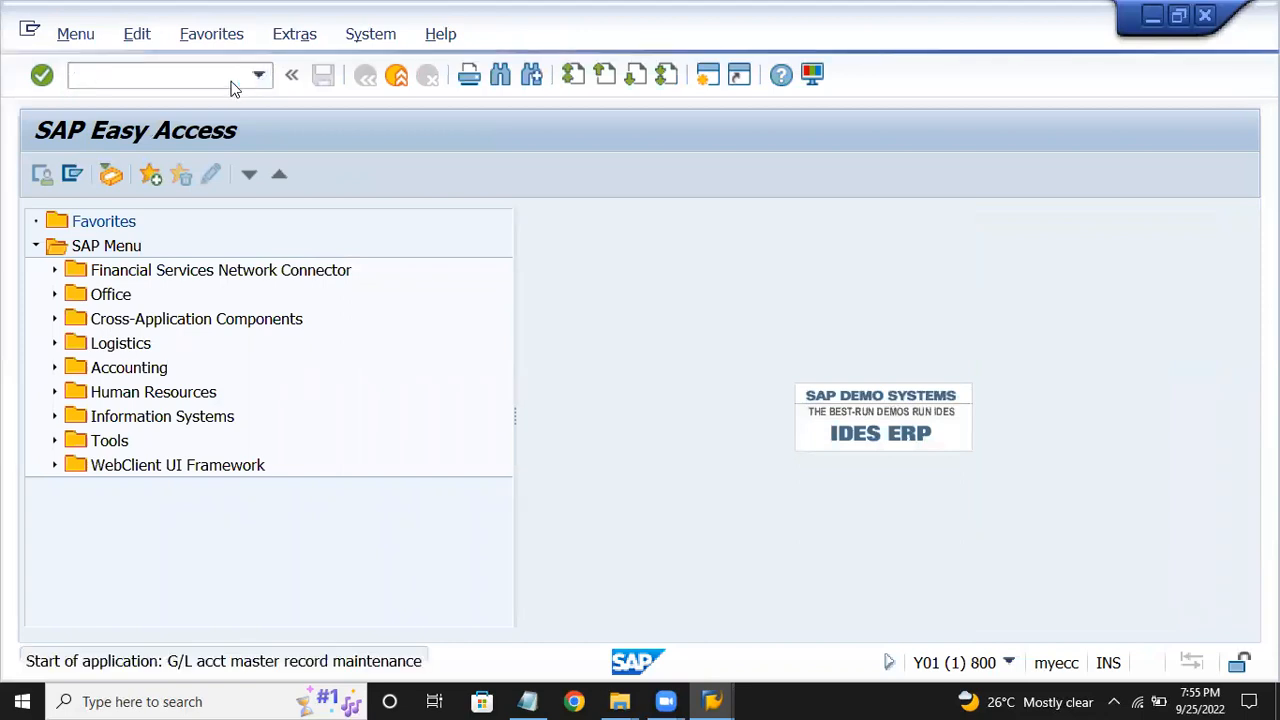
{"action": "left_click", "coordinate": [232, 78]}
{"action": "type", "text": "/n"}
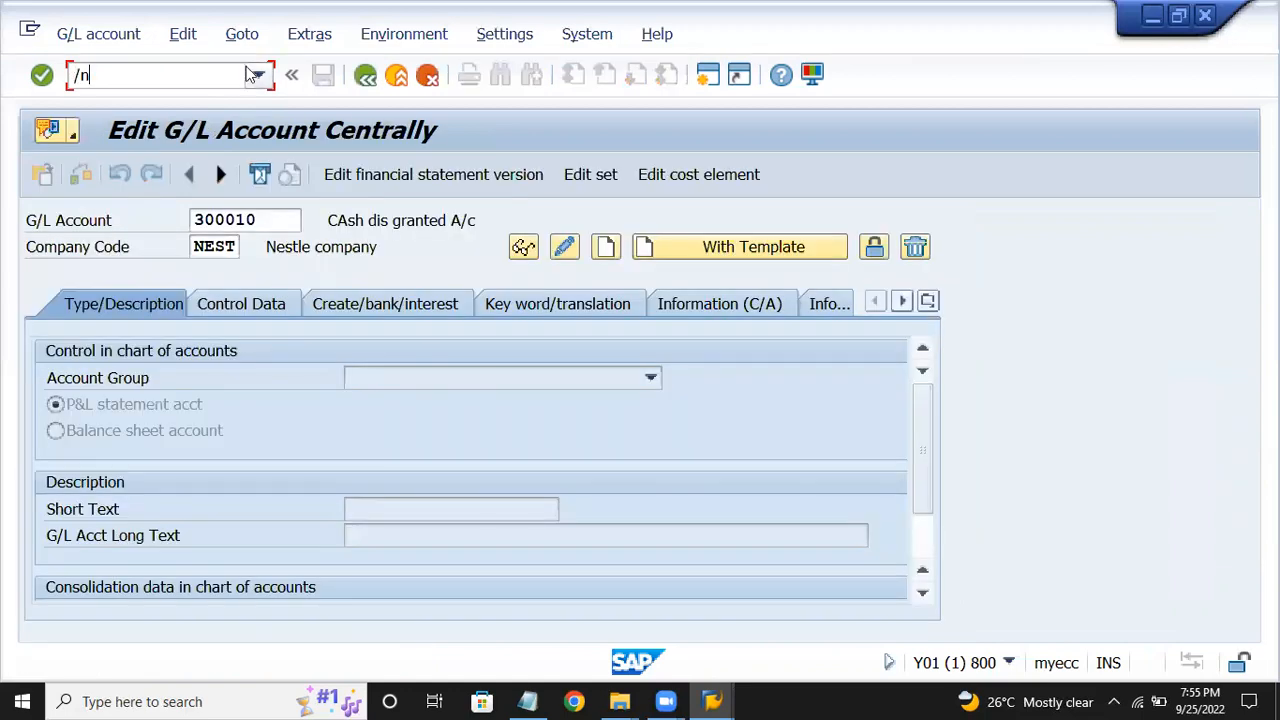
{"action": "key", "text": "Return"}
Through SPRO's Reference IMG, run Maintain Controlling Area under Controlling > Organization.
{"action": "type", "text": "s"}
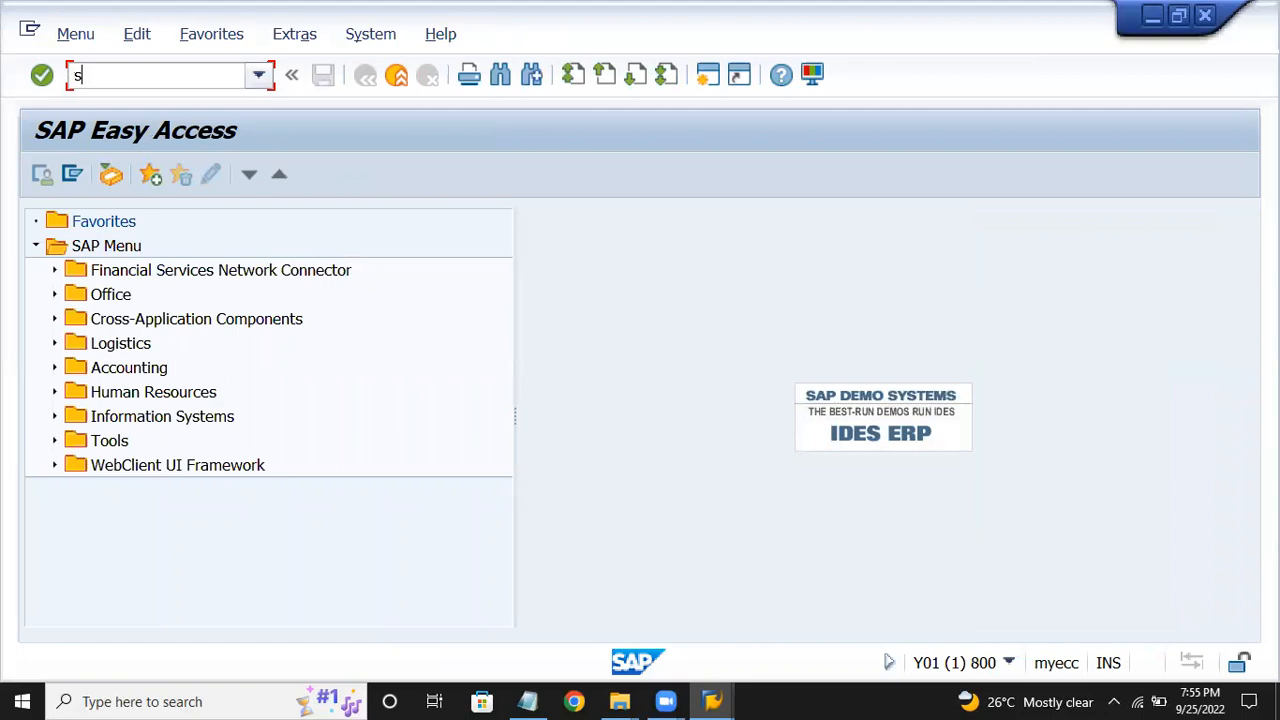
{"action": "type", "text": "pro"}
{"action": "key", "text": "Return"}
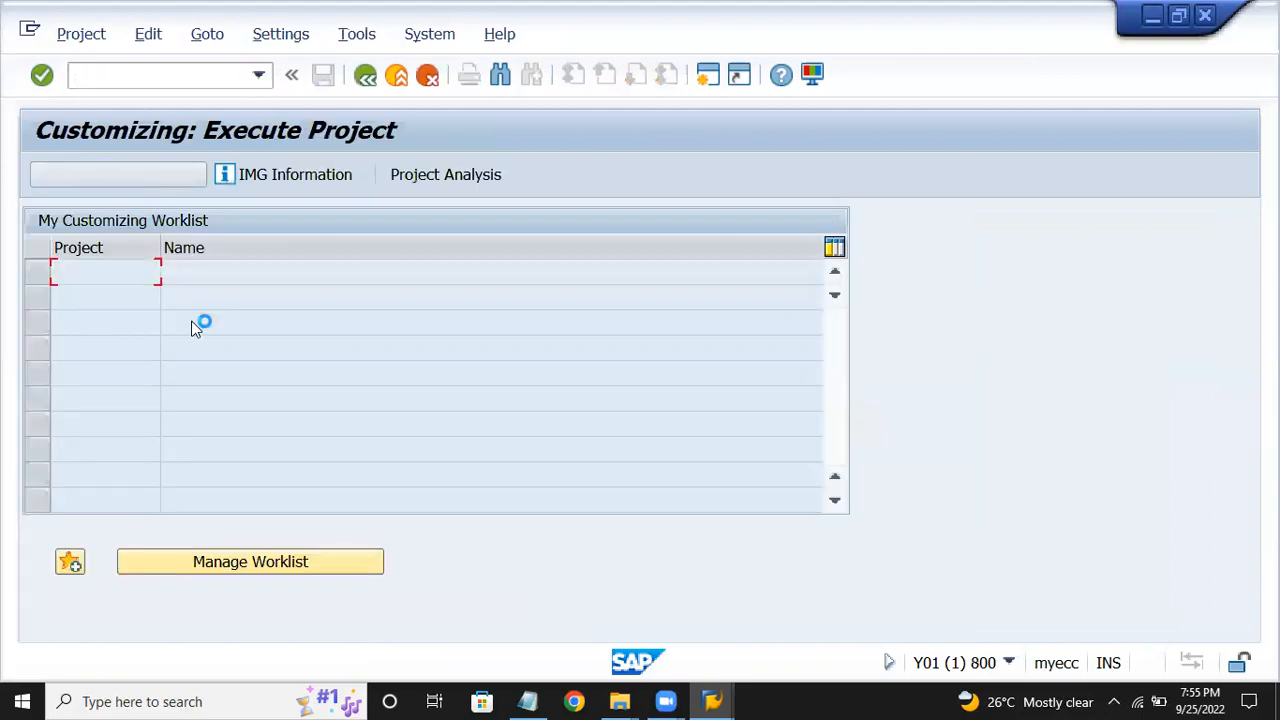
{"action": "key", "text": "F5"}
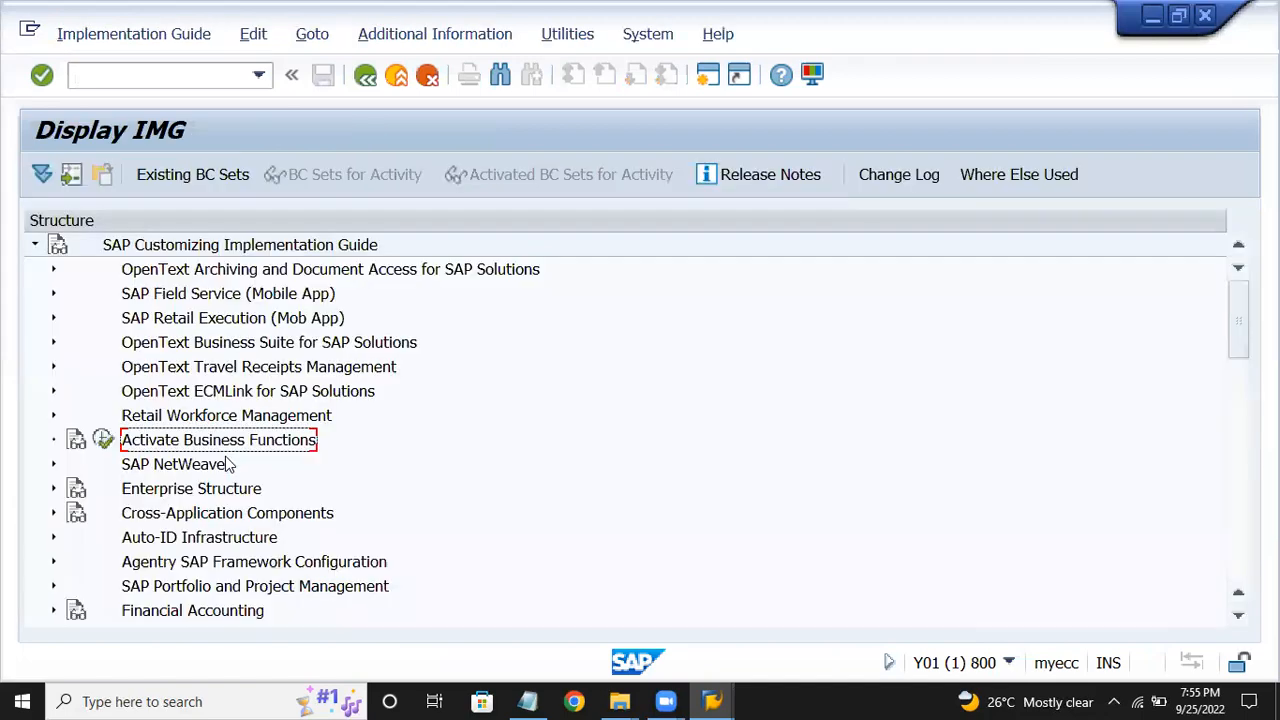
{"action": "scroll", "coordinate": [228, 470], "scroll_direction": "down", "scroll_amount": 3}
{"action": "left_click", "coordinate": [333, 520]}
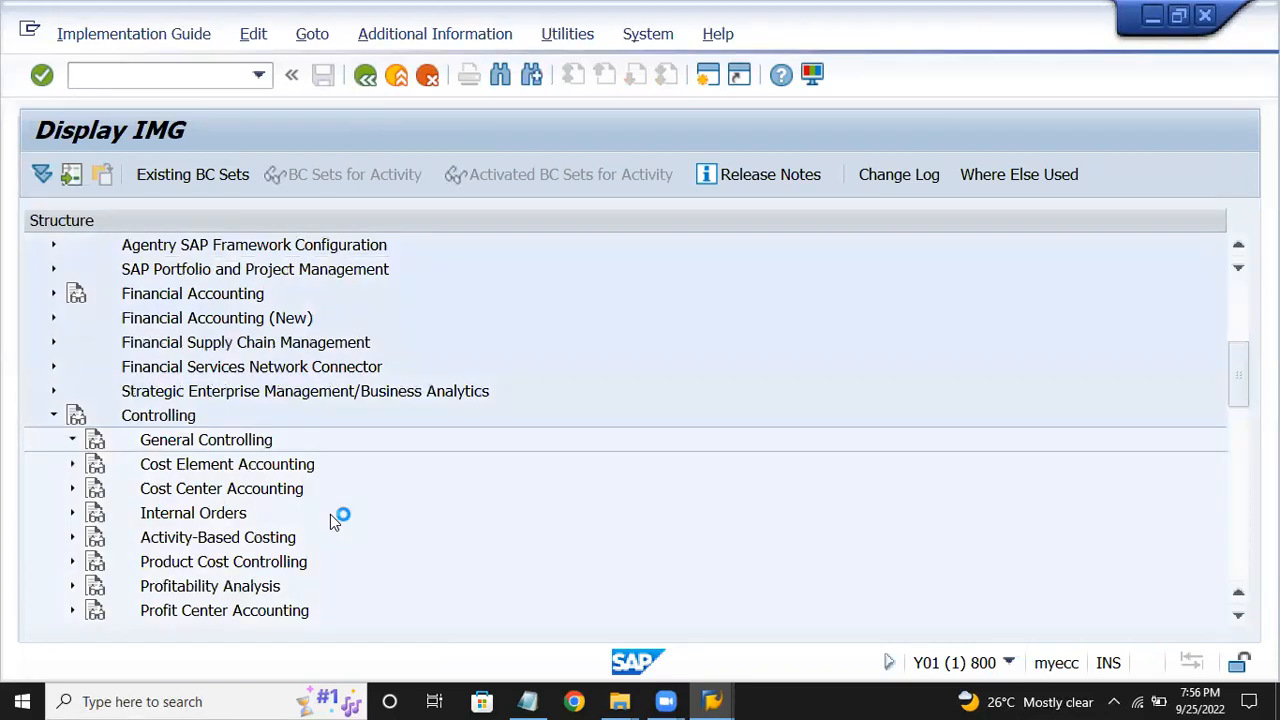
{"action": "key", "text": "Up"}
{"action": "key", "text": "Right"}
{"action": "key", "text": "Down"}
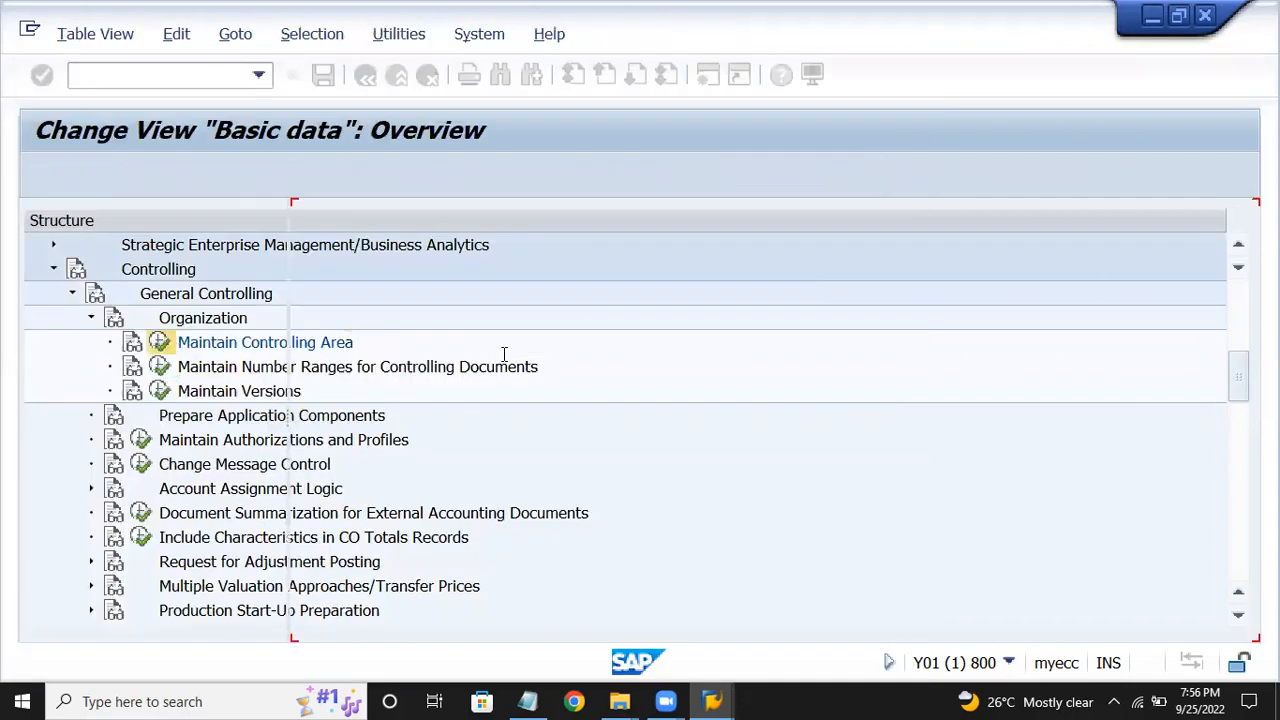
Add new controlling area CROM, copying its data from company code CROM.
{"action": "left_click", "coordinate": [139, 174]}
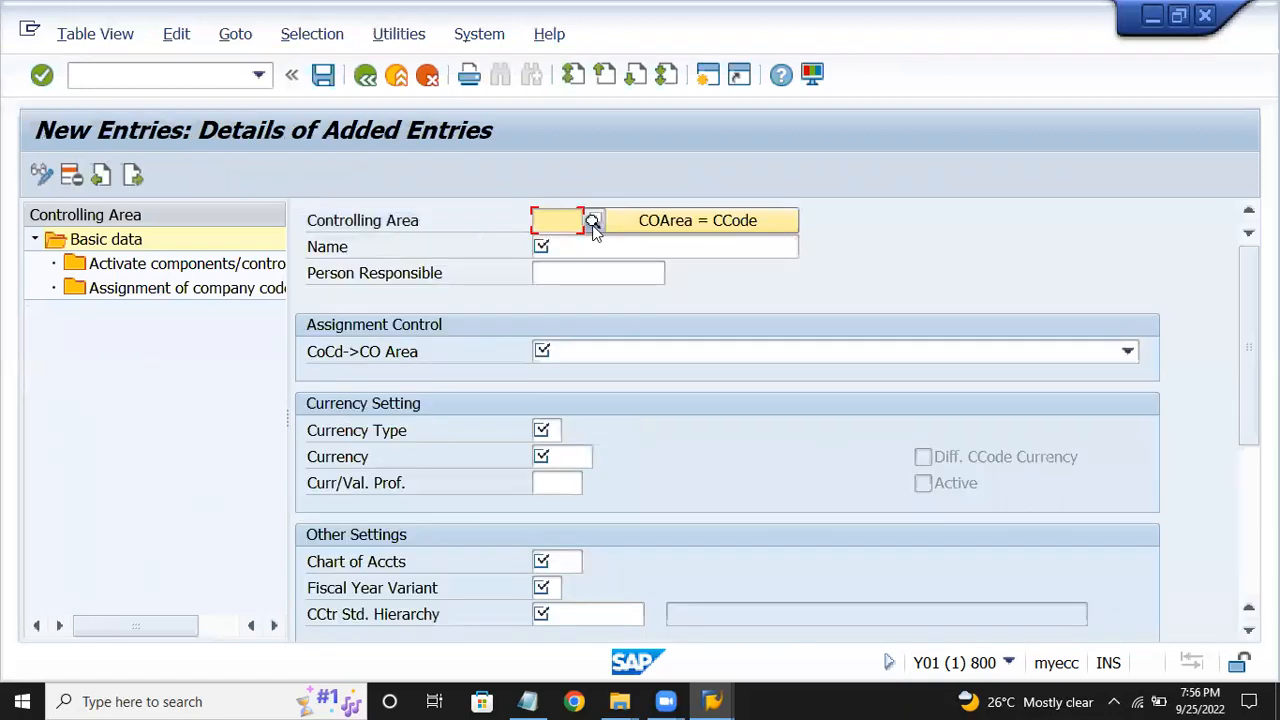
{"action": "type", "text": "crom"}
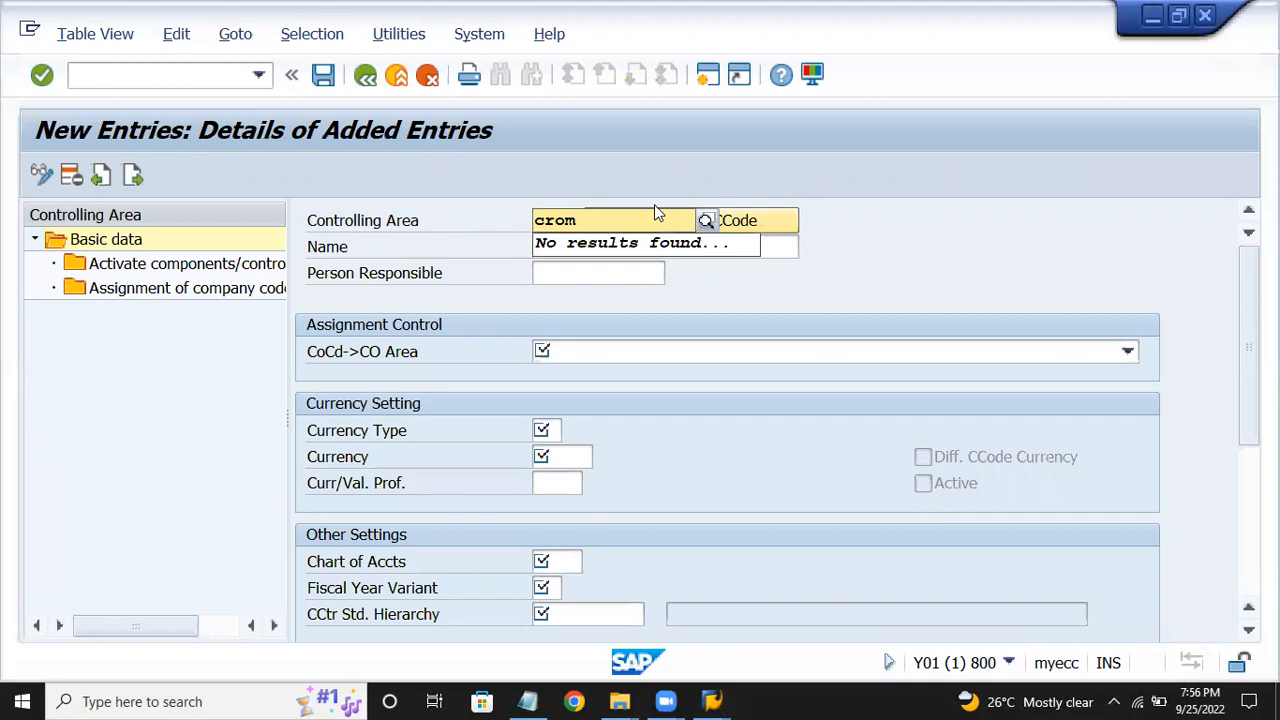
{"action": "left_click", "coordinate": [774, 221]}
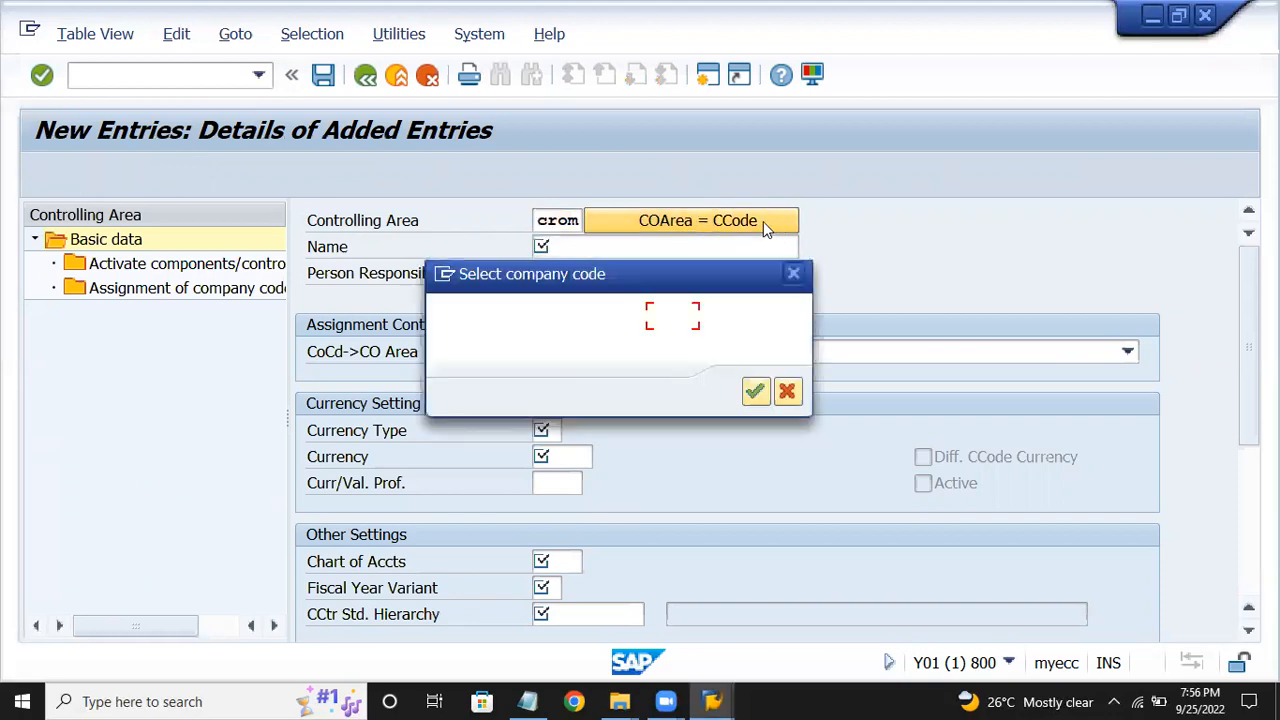
{"action": "type", "text": "crom"}
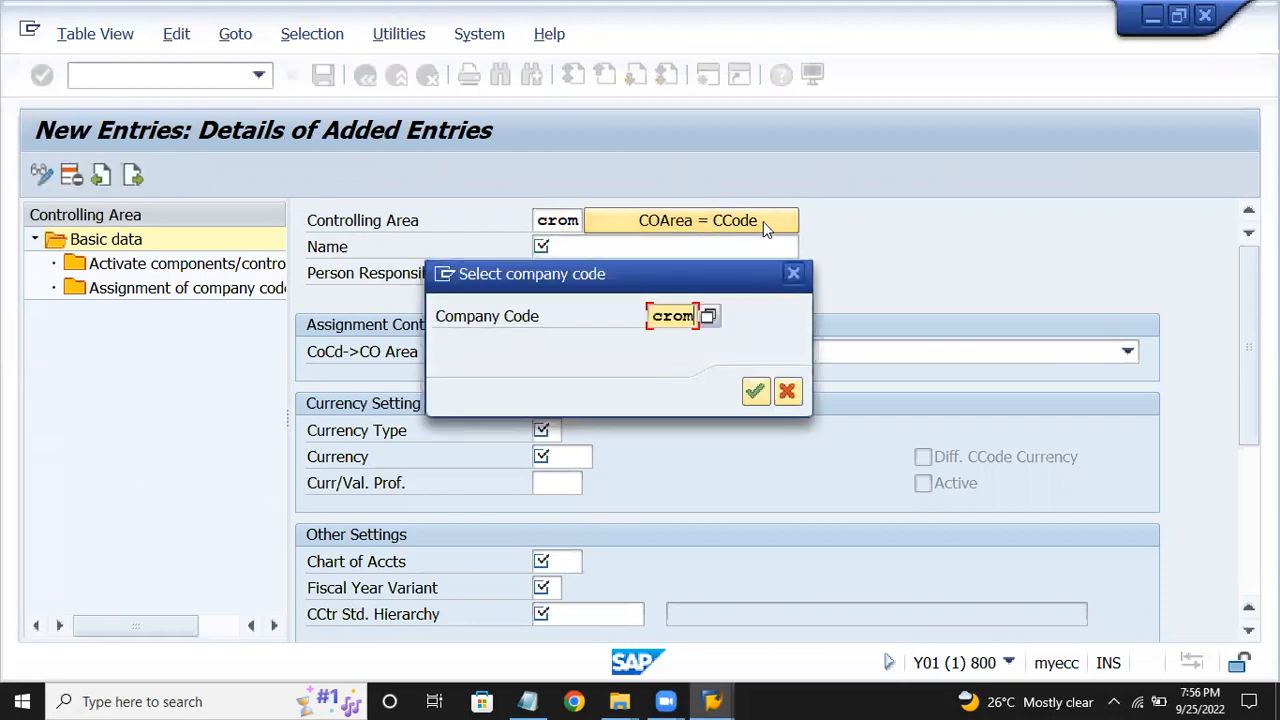
{"action": "key", "text": "Return"}
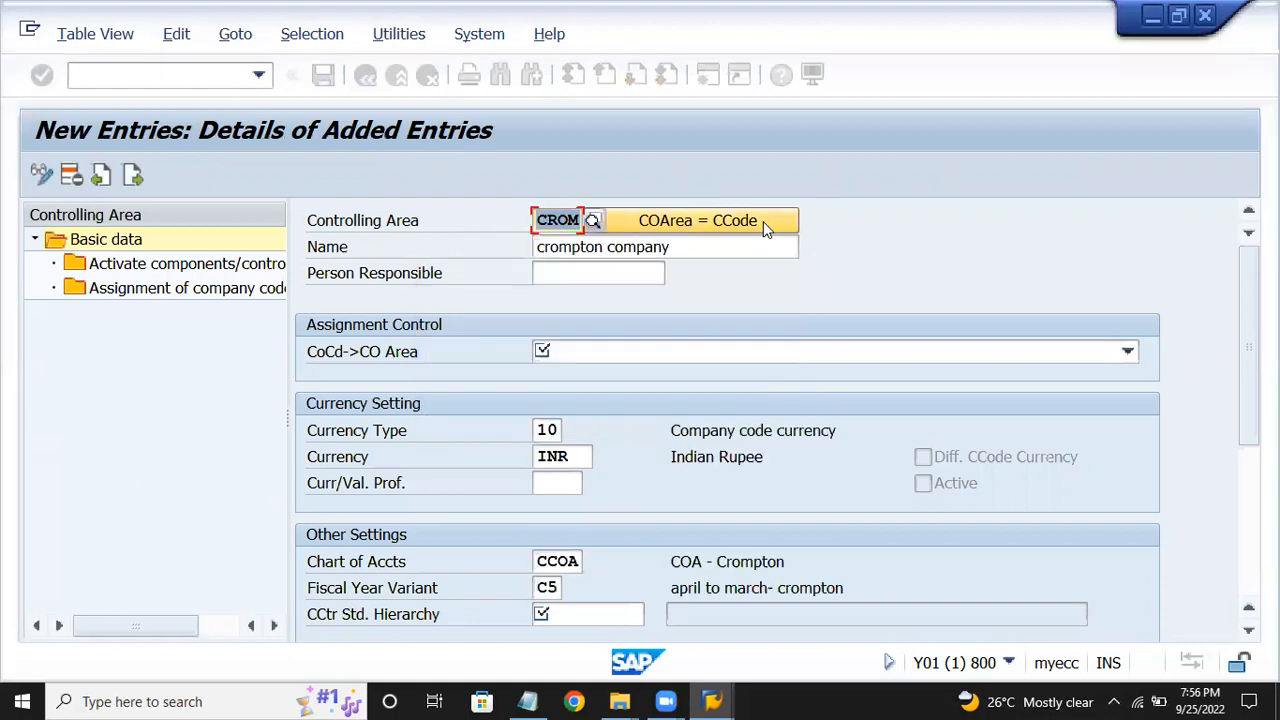
Make CROM same as company code and enter HIERCROM as standard hierarchy.
{"action": "left_click", "coordinate": [658, 350]}
{"action": "left_click", "coordinate": [660, 376]}
{"action": "key", "text": "Return"}
{"action": "key", "text": "Return"}
{"action": "key", "text": "Return"}
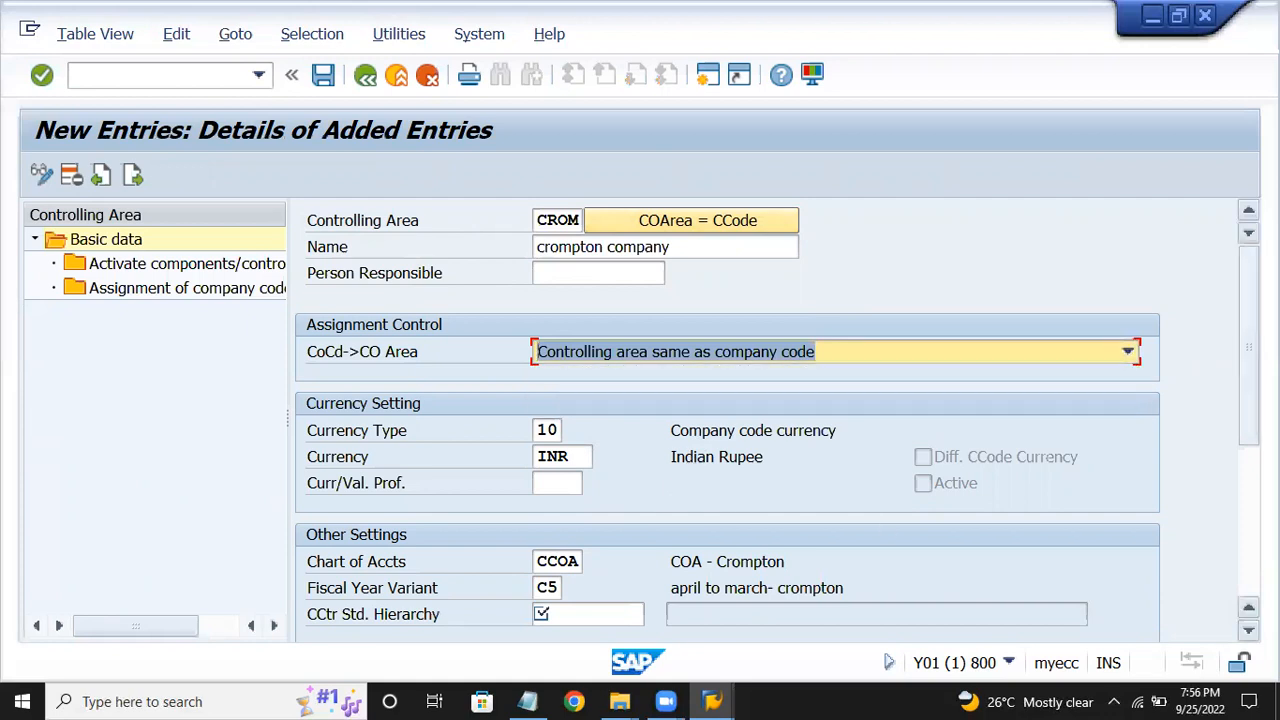
{"action": "scroll", "coordinate": [600, 433], "scroll_direction": "down", "scroll_amount": 3}
{"action": "left_click", "coordinate": [581, 293]}
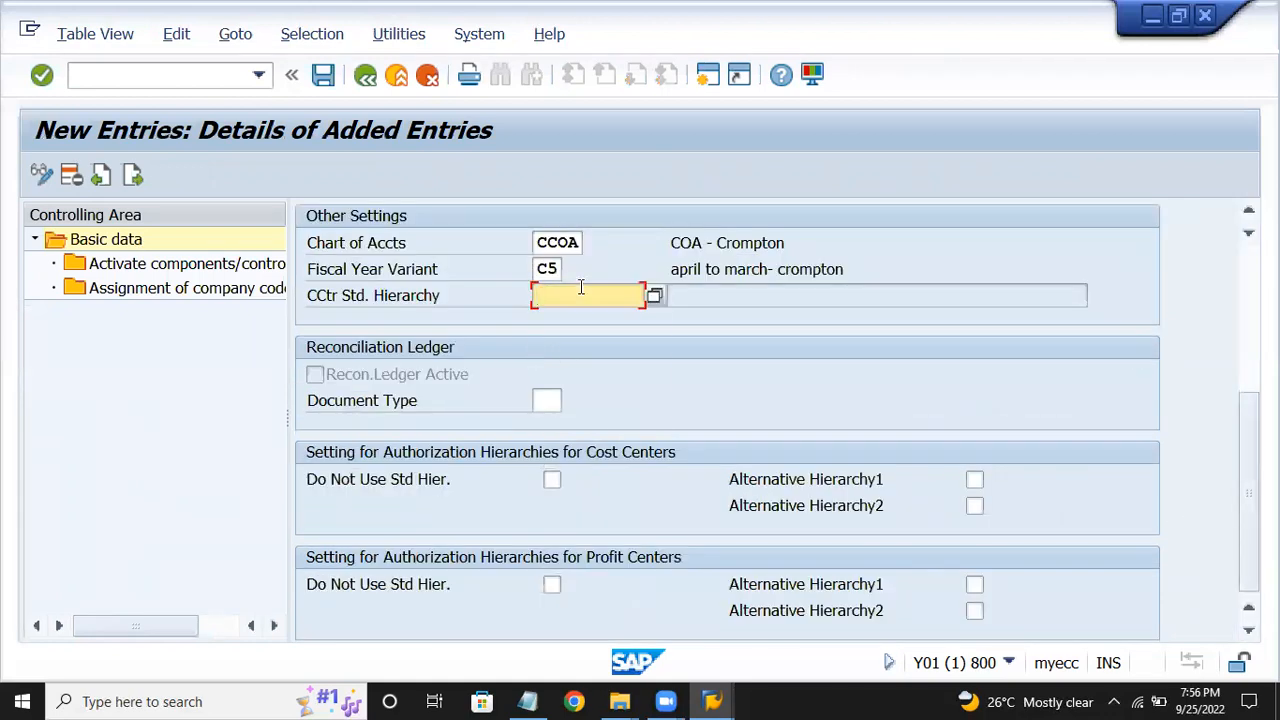
{"action": "type", "text": "hierar"}
{"action": "key", "text": "Return"}
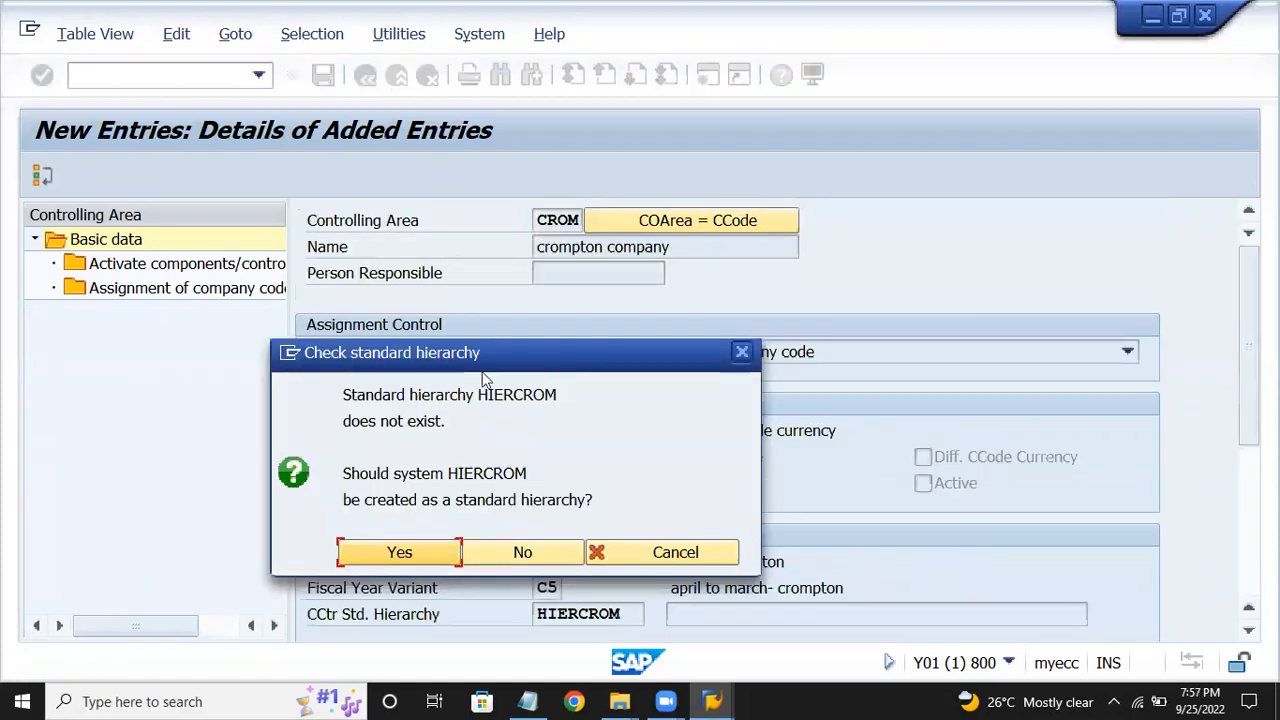
Create HIERCROM, save controlling area CROM, and accept the customizing request.
{"action": "left_click", "coordinate": [430, 563]}
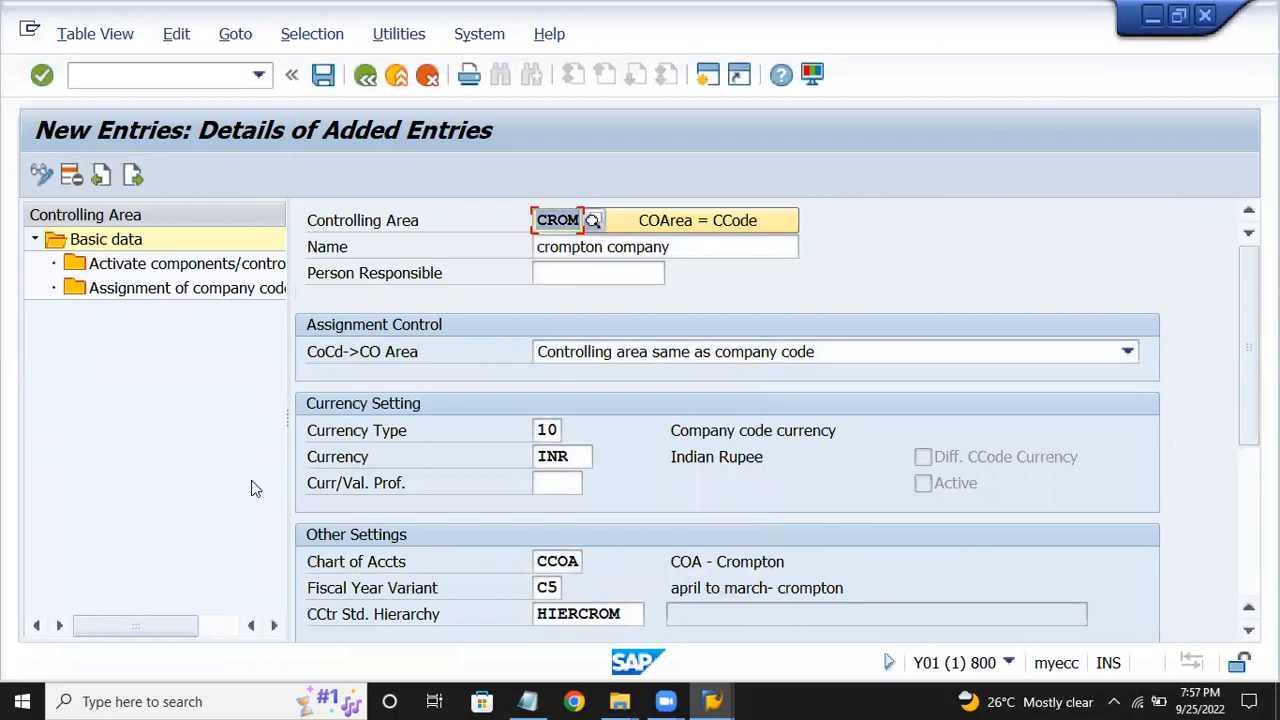
{"action": "left_click", "coordinate": [323, 77]}
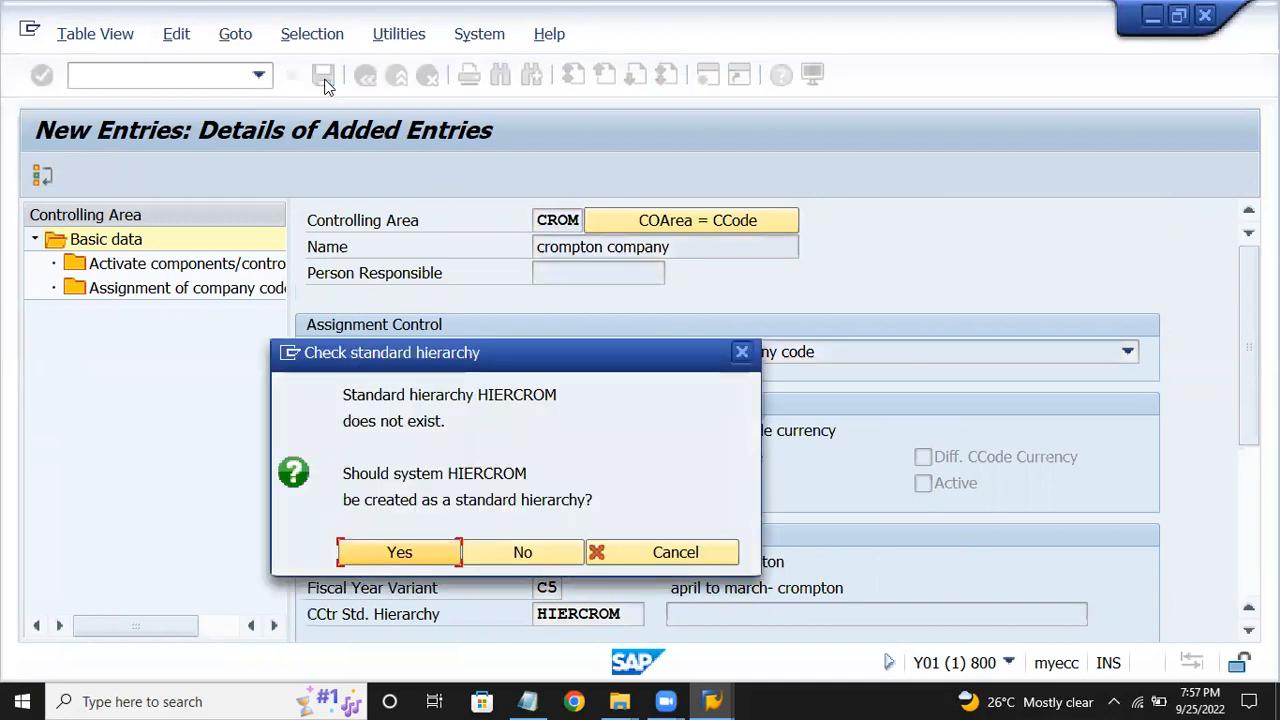
{"action": "left_click", "coordinate": [436, 551]}
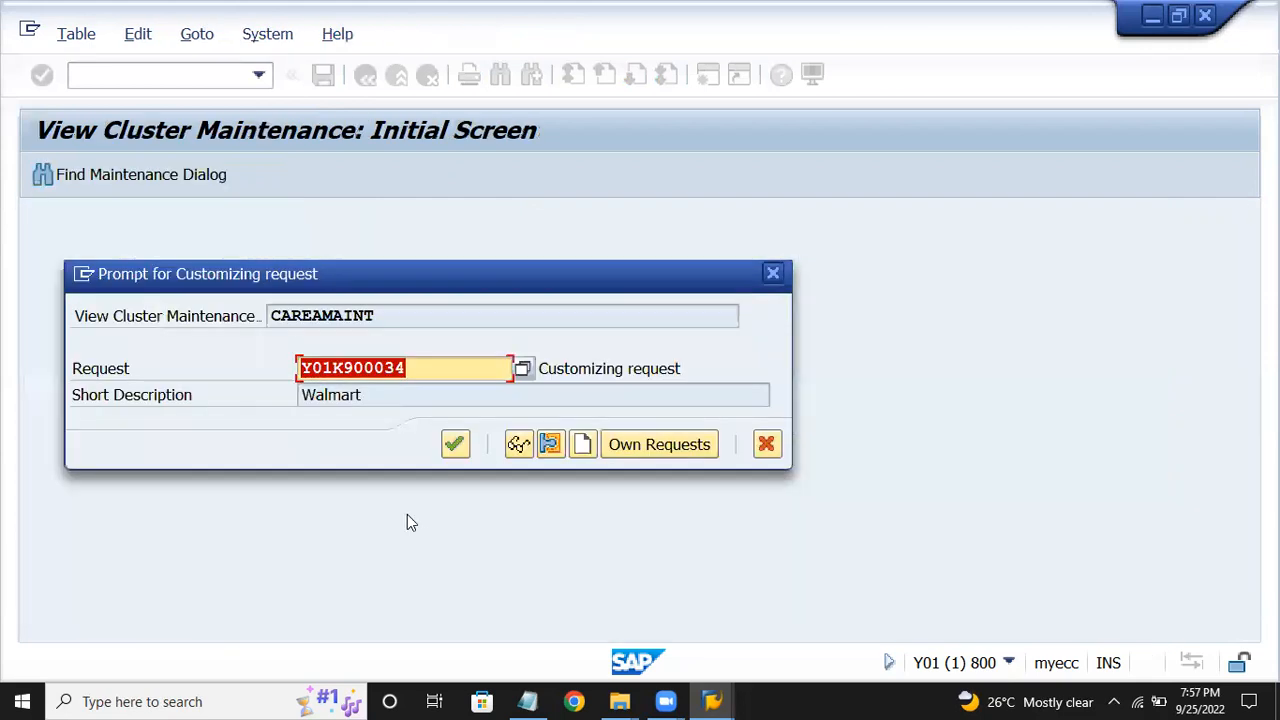
{"action": "left_click", "coordinate": [453, 445]}
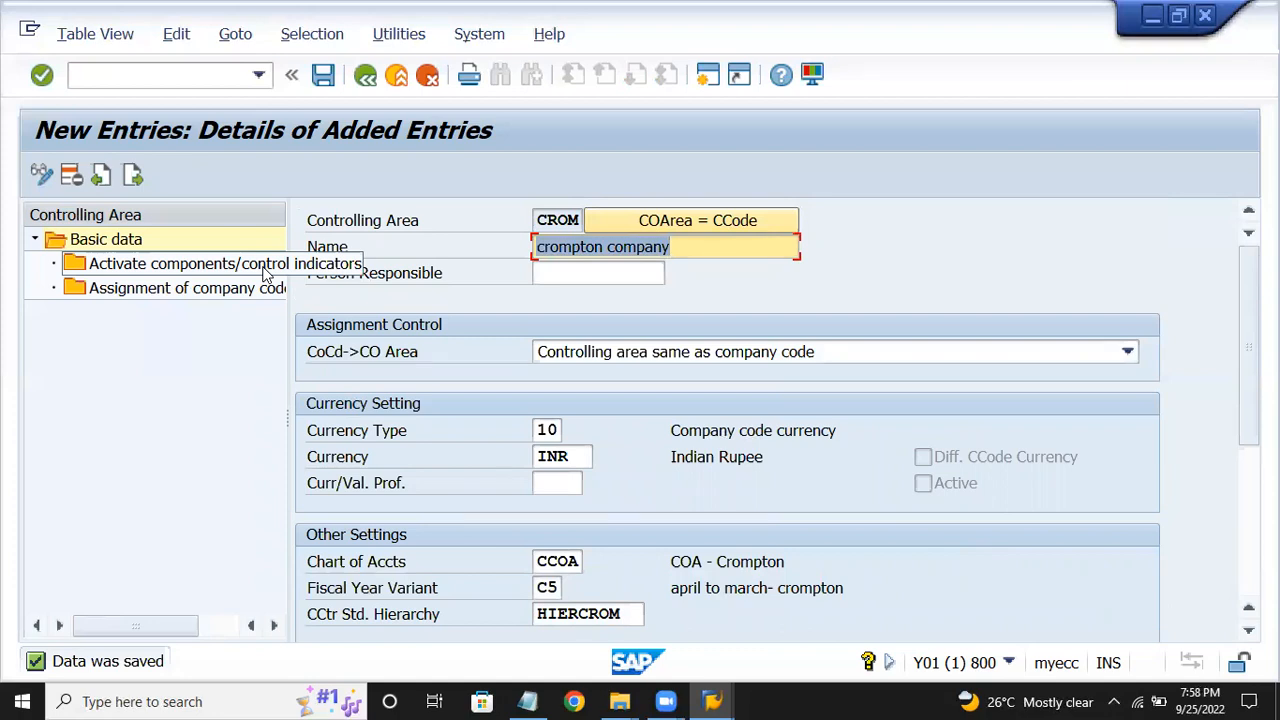
Add company code CROM under Assignment of company code(s) for controlling area CROM.
{"action": "left_click", "coordinate": [225, 289]}
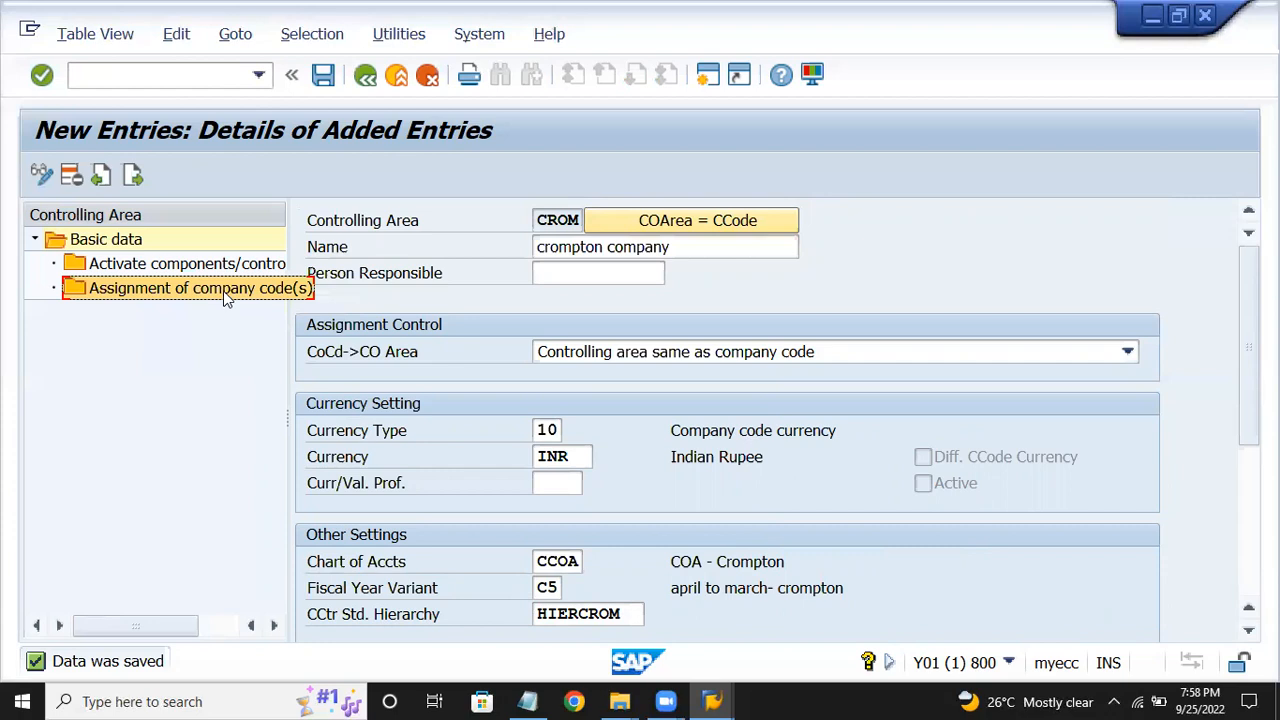
{"action": "double_click", "coordinate": [227, 287]}
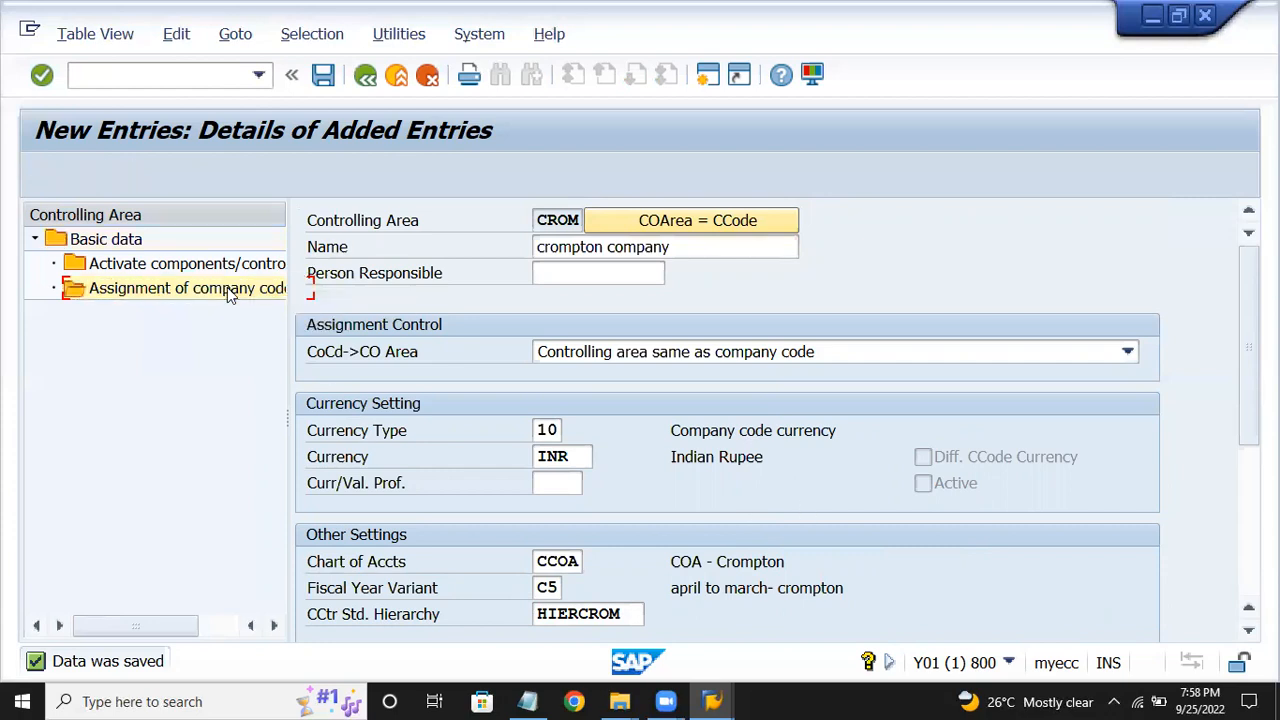
{"action": "left_click", "coordinate": [113, 175]}
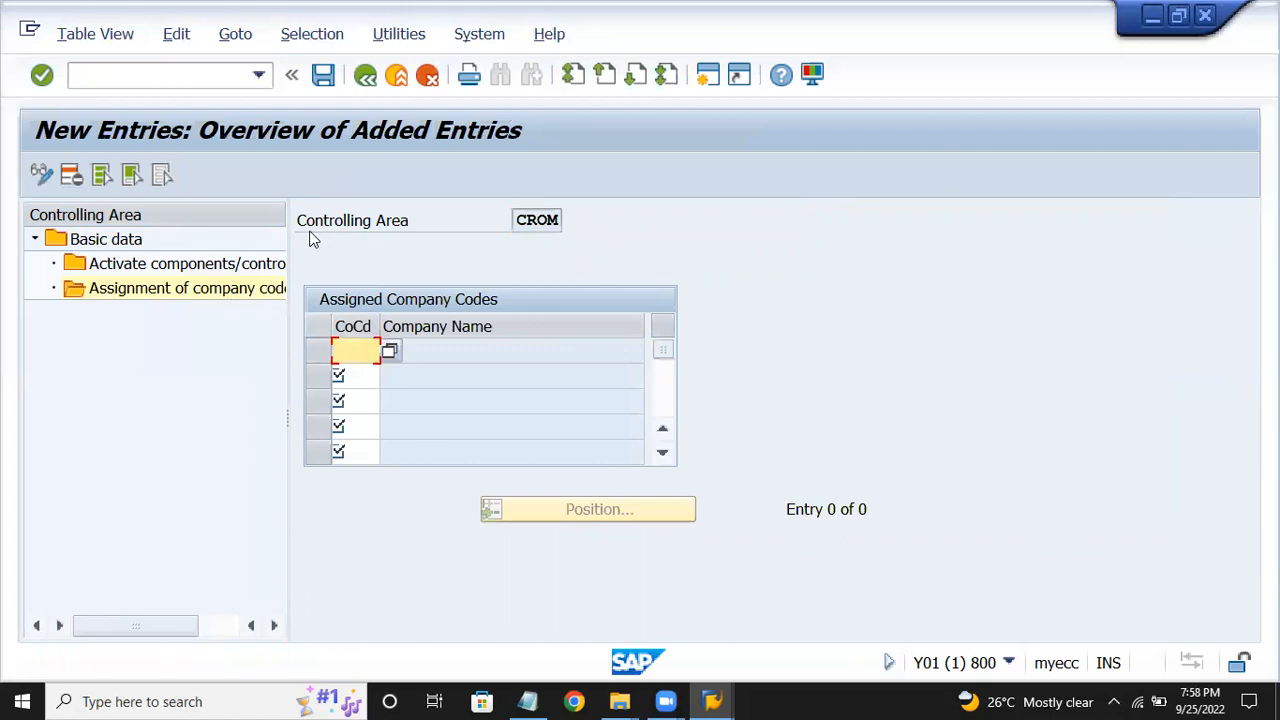
{"action": "type", "text": "crom"}
{"action": "key", "text": "Return"}
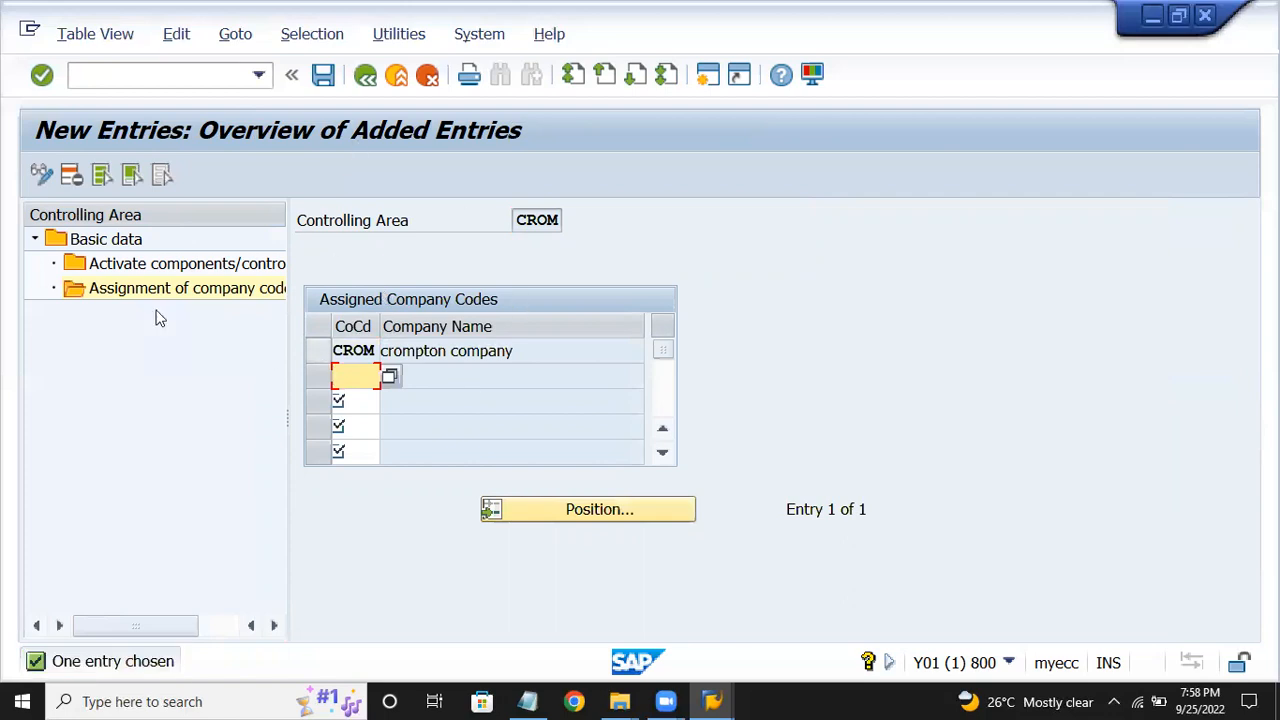
{"action": "left_click", "coordinate": [145, 266]}
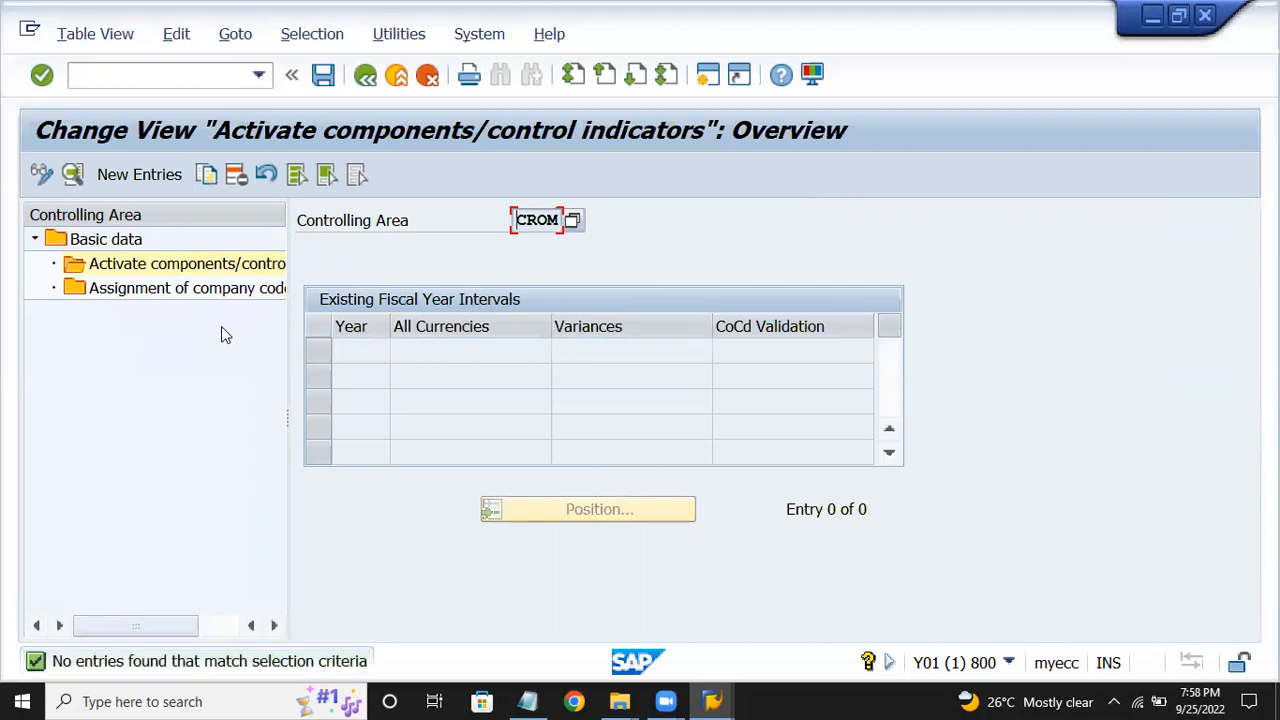
After the 'No company code assigned' error on a new activation entry, reopen the 63 controlling areas via OKKP.
{"action": "left_click", "coordinate": [160, 174]}
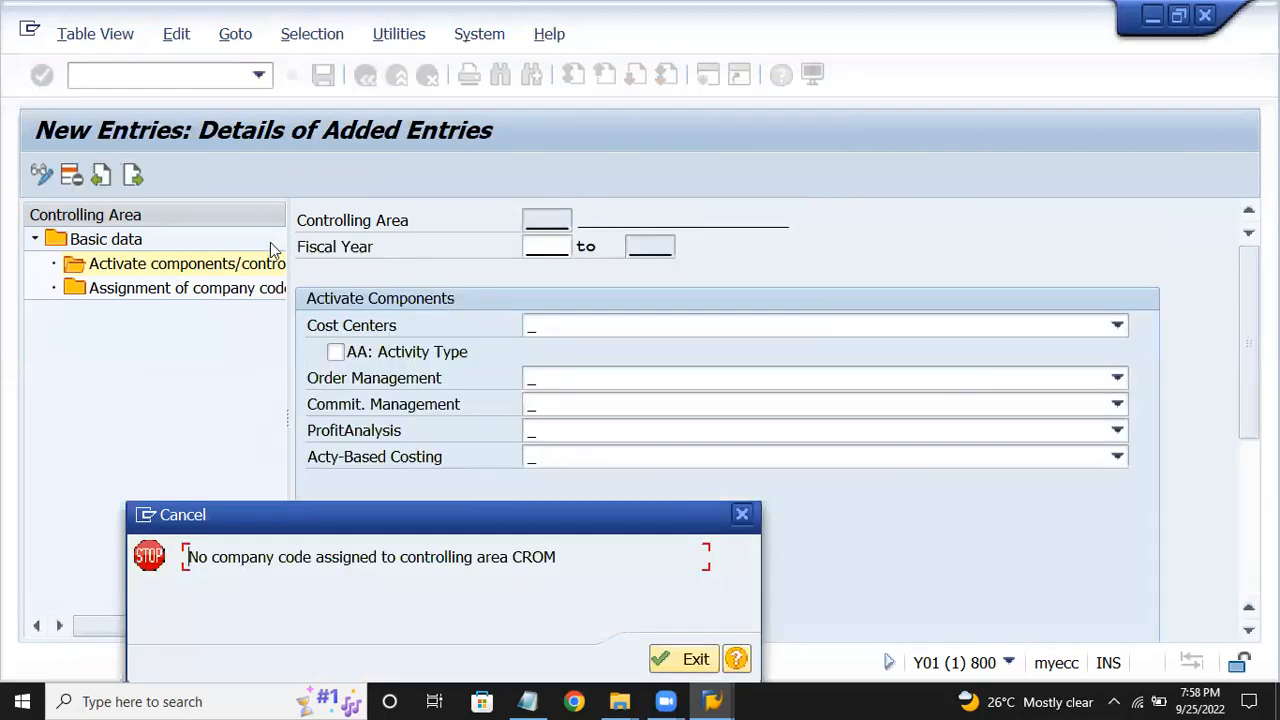
{"action": "left_click", "coordinate": [688, 658]}
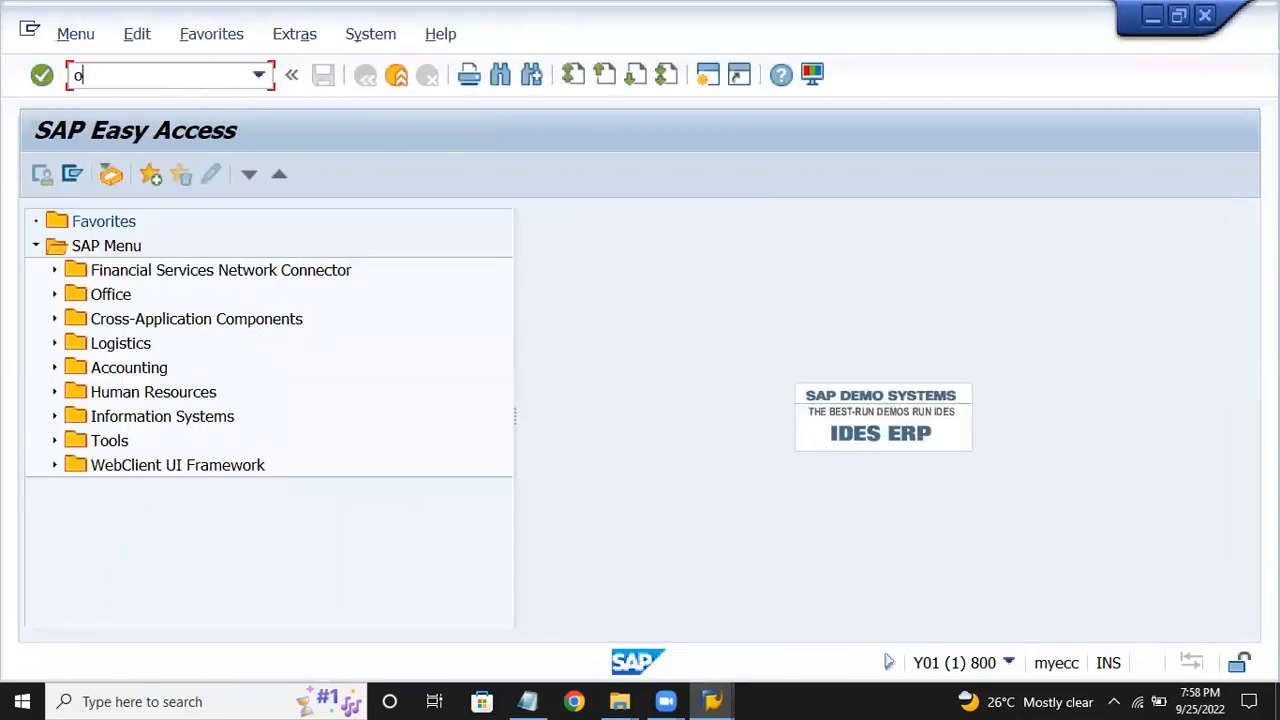
{"action": "key", "text": "Return"}
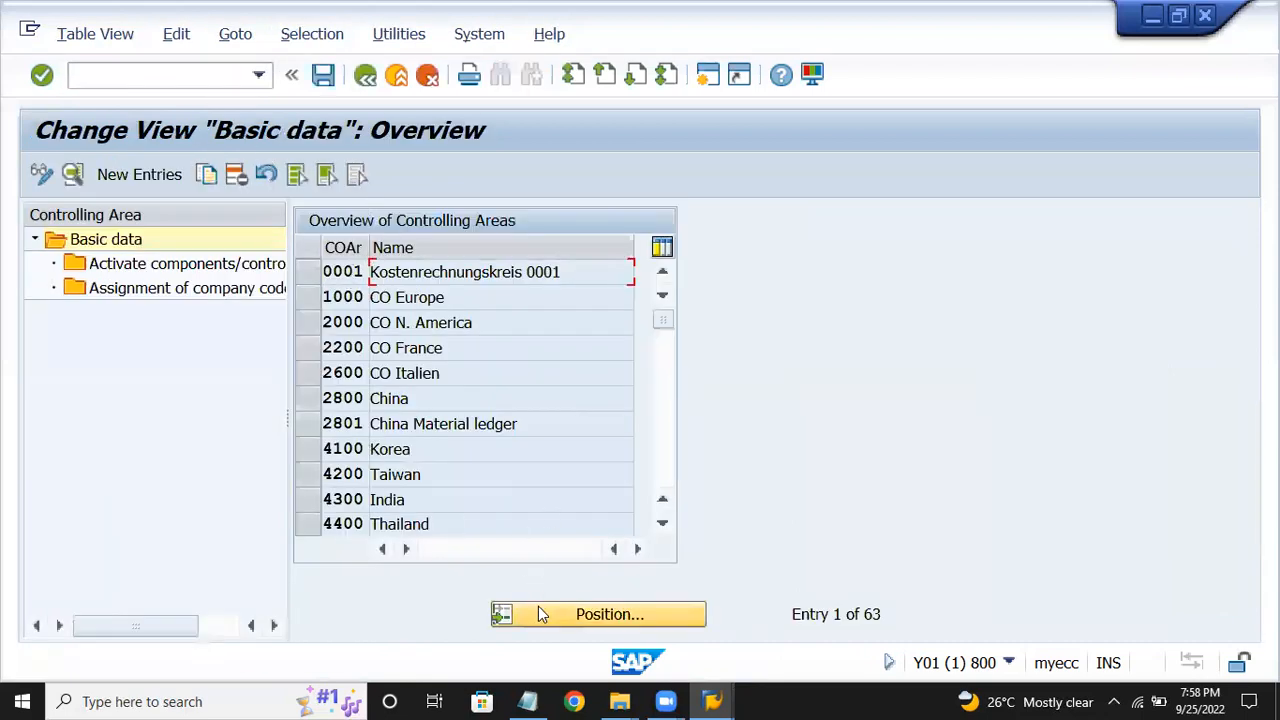
Position the list on controlling area CROM 'crompton company' and open its company code assignments.
{"action": "left_click", "coordinate": [538, 606]}
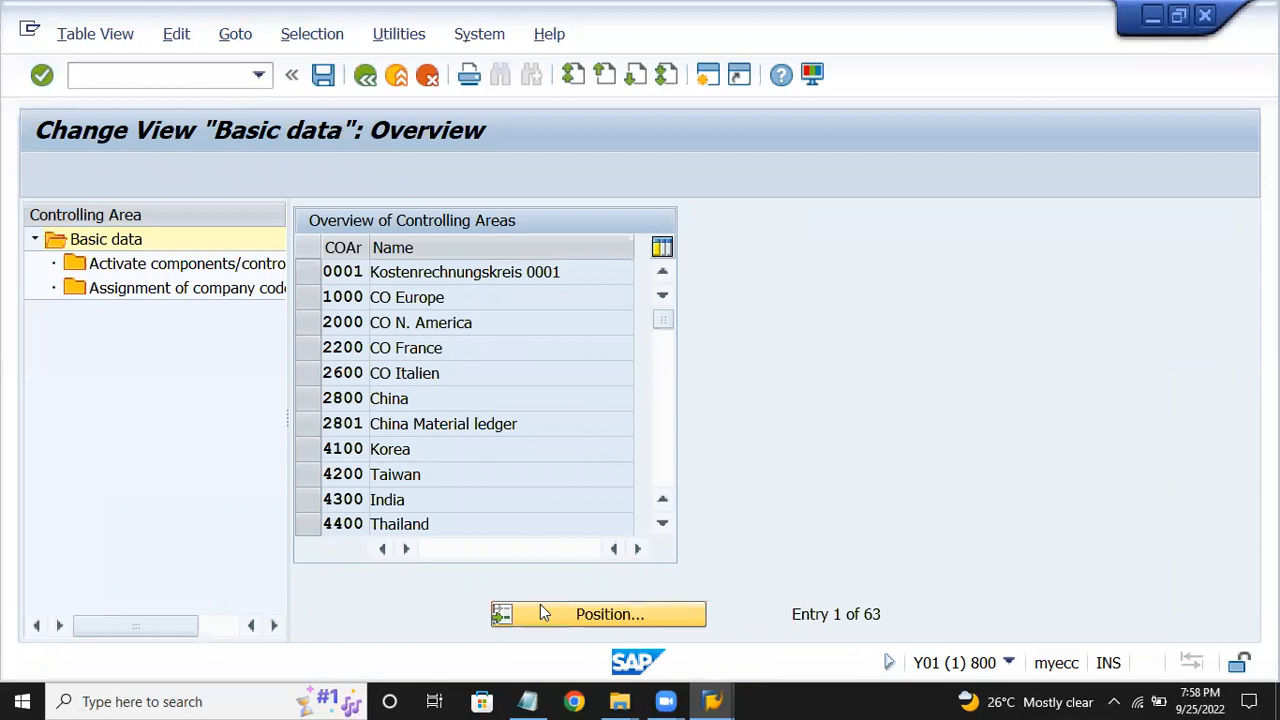
{"action": "type", "text": "cro"}
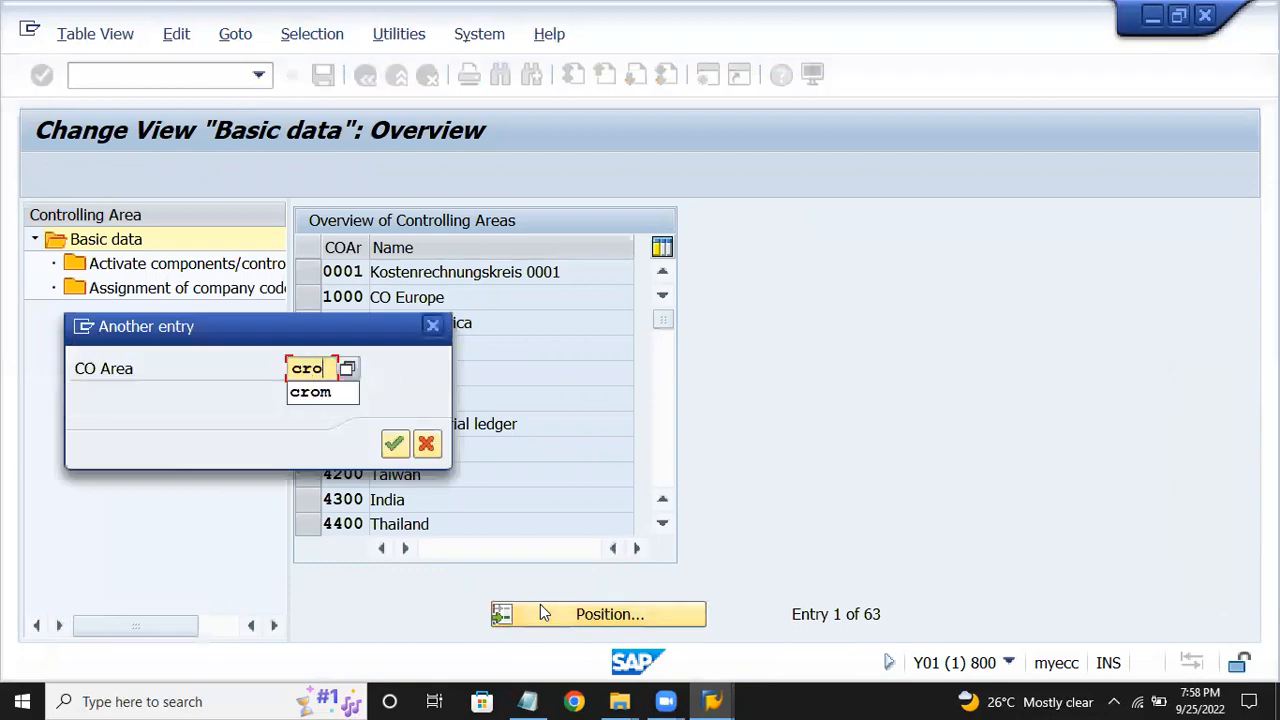
{"action": "type", "text": "m"}
{"action": "key", "text": "Return"}
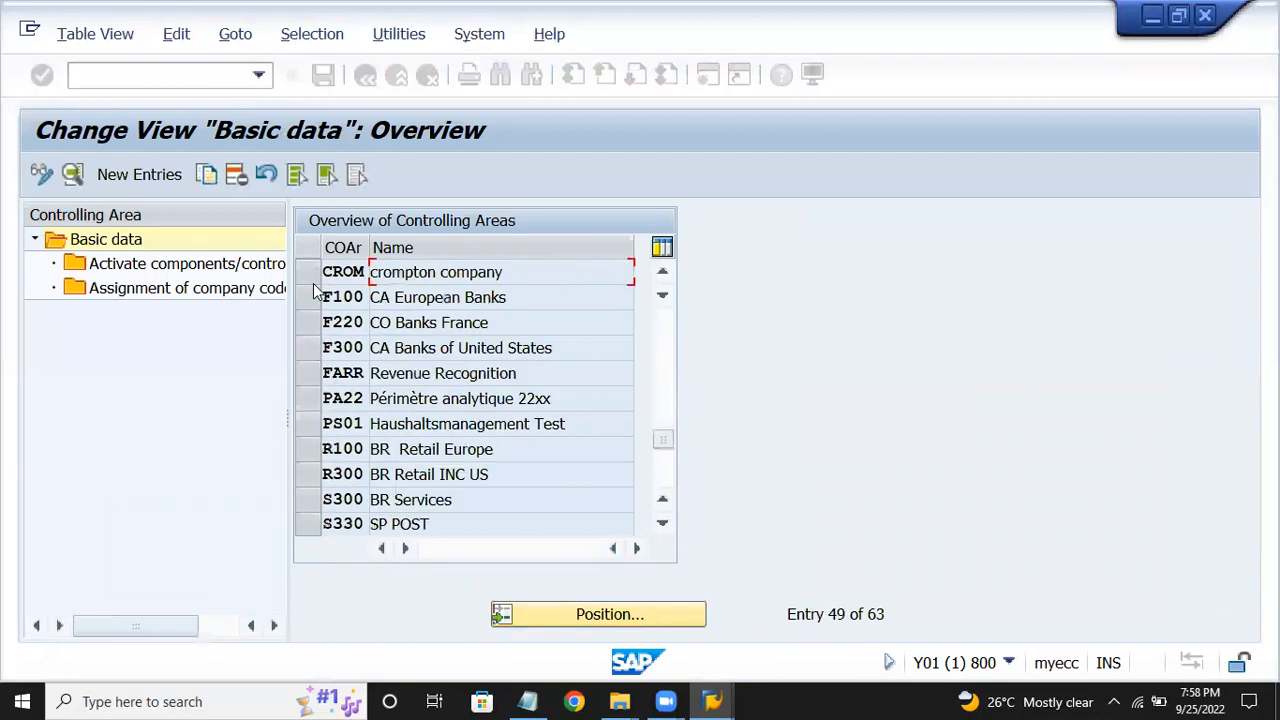
{"action": "left_click", "coordinate": [307, 274]}
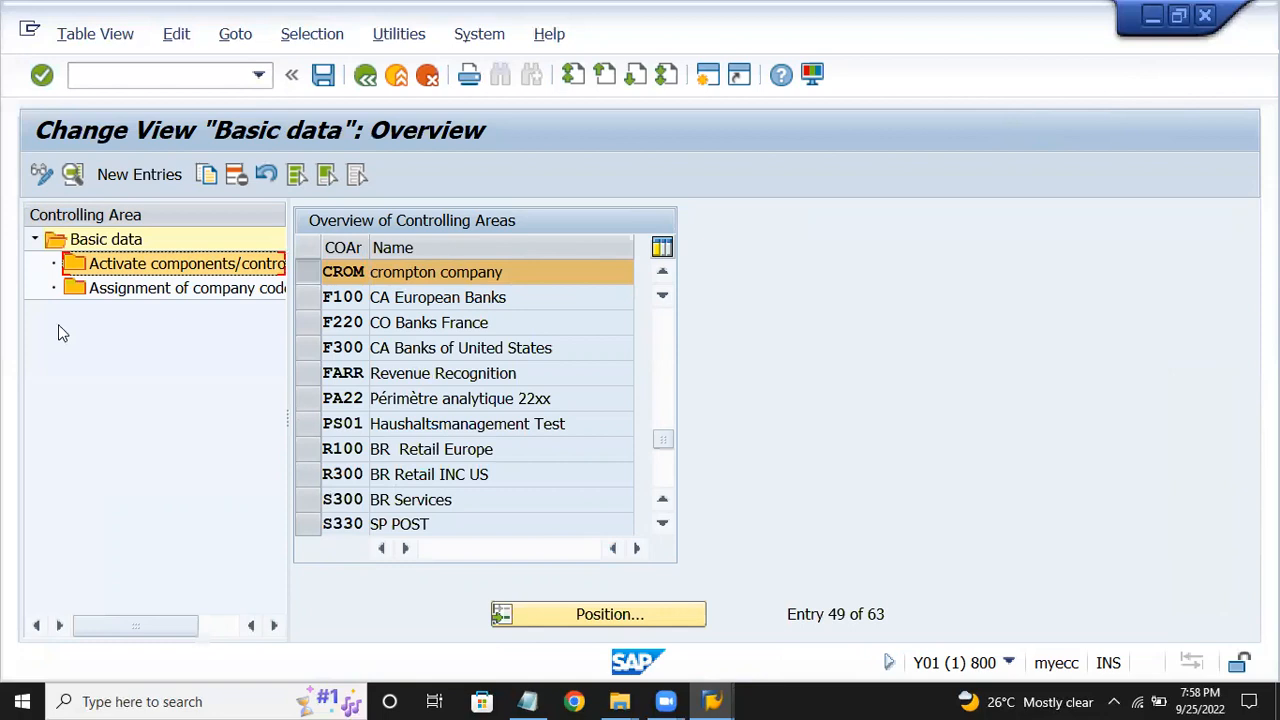
{"action": "double_click", "coordinate": [148, 292]}
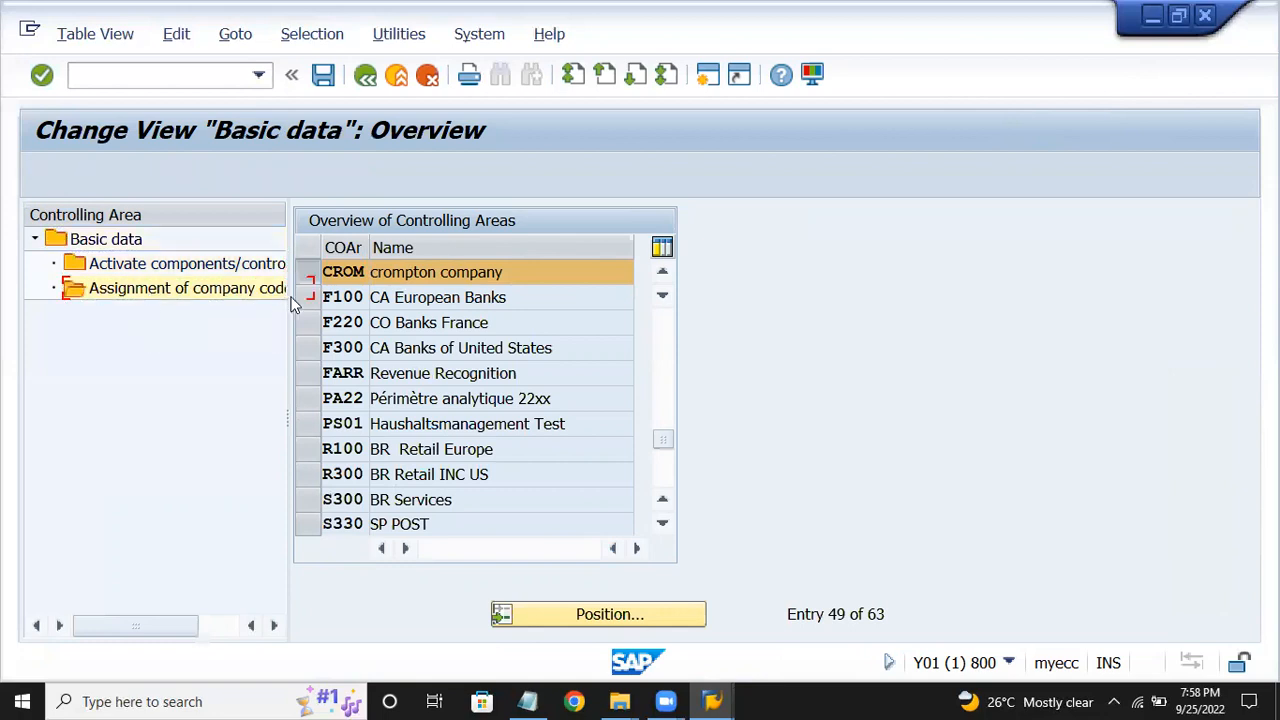
Add company code CROM to controlling area CROM and save it to a customizing request.
{"action": "left_click", "coordinate": [148, 177]}
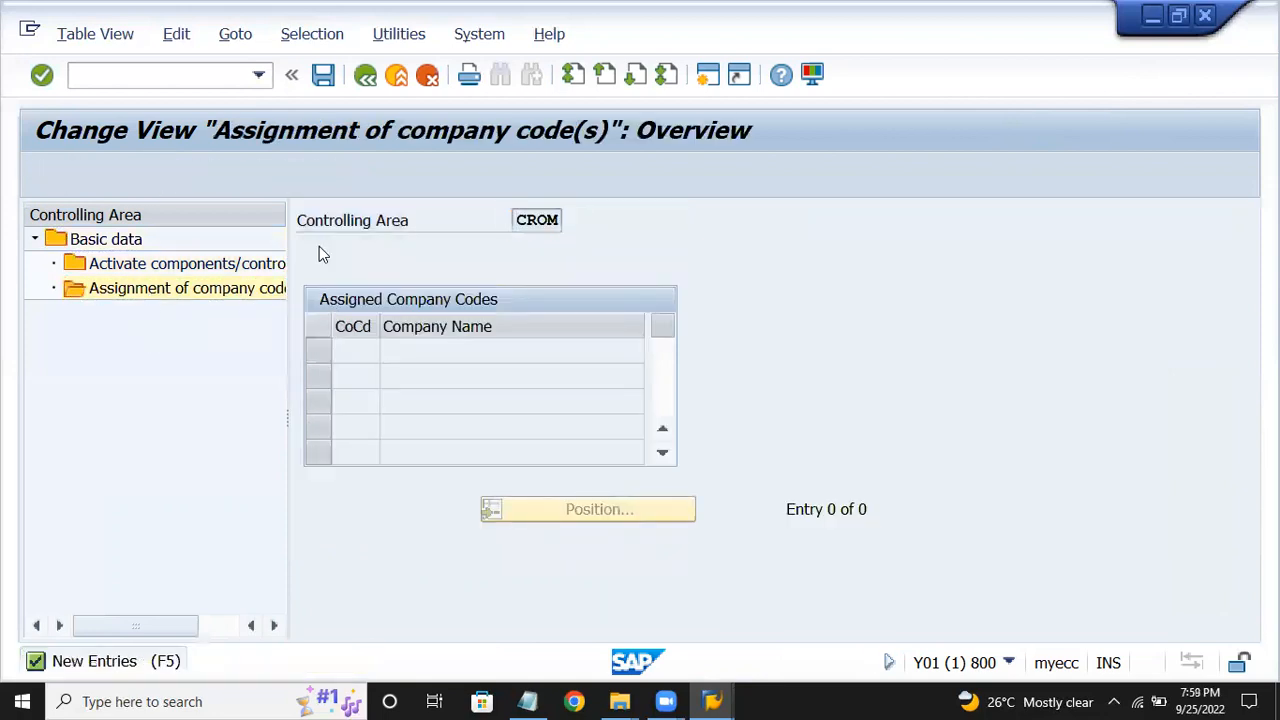
{"action": "type", "text": "crom"}
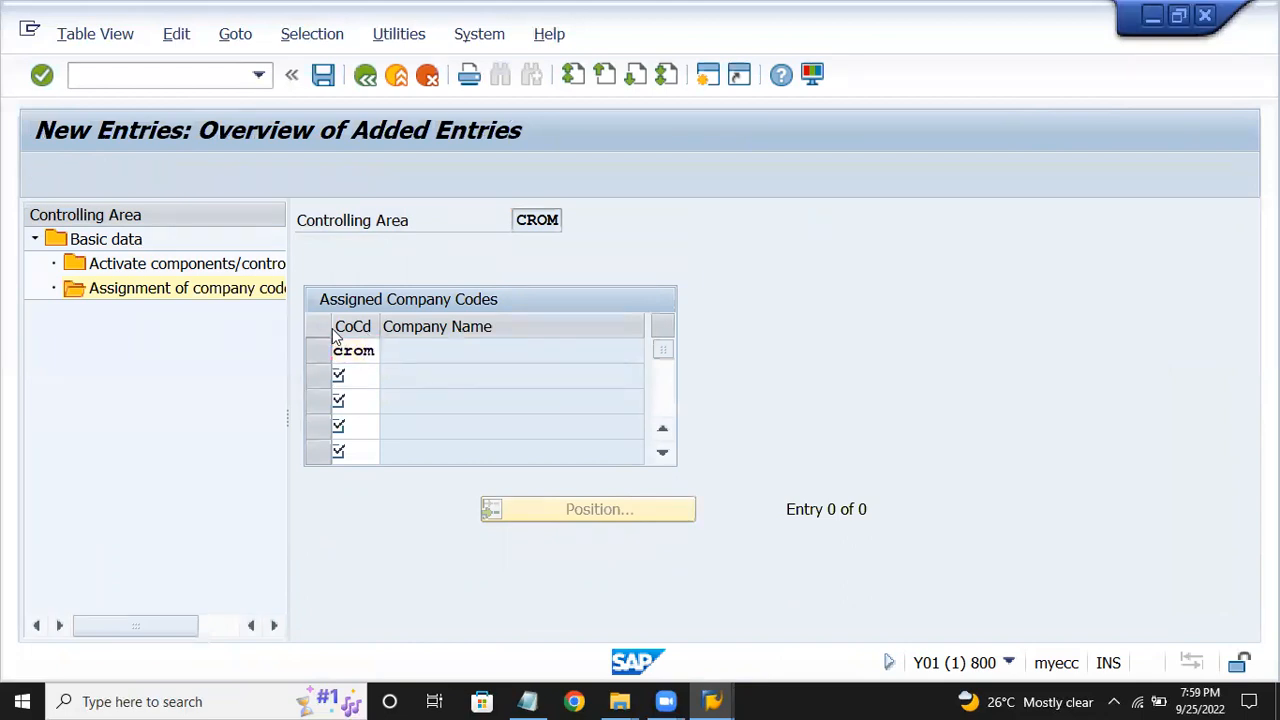
{"action": "key", "text": "Return"}
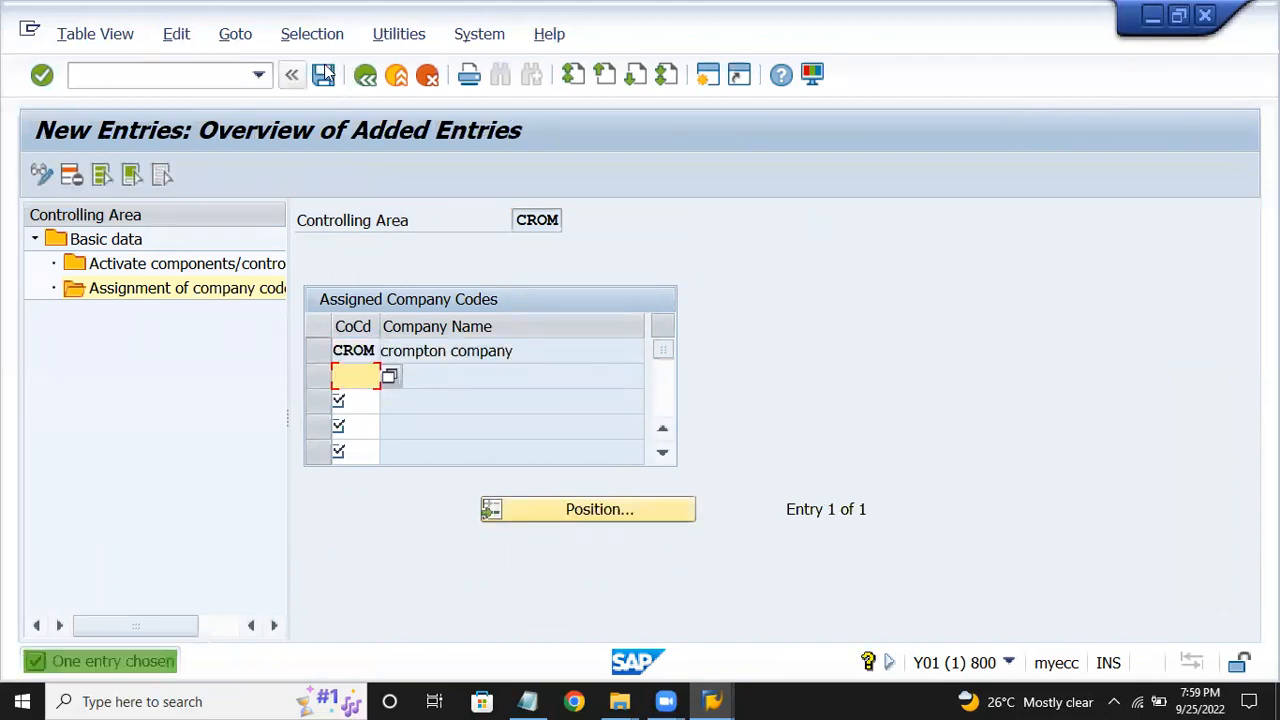
{"action": "left_click", "coordinate": [325, 75]}
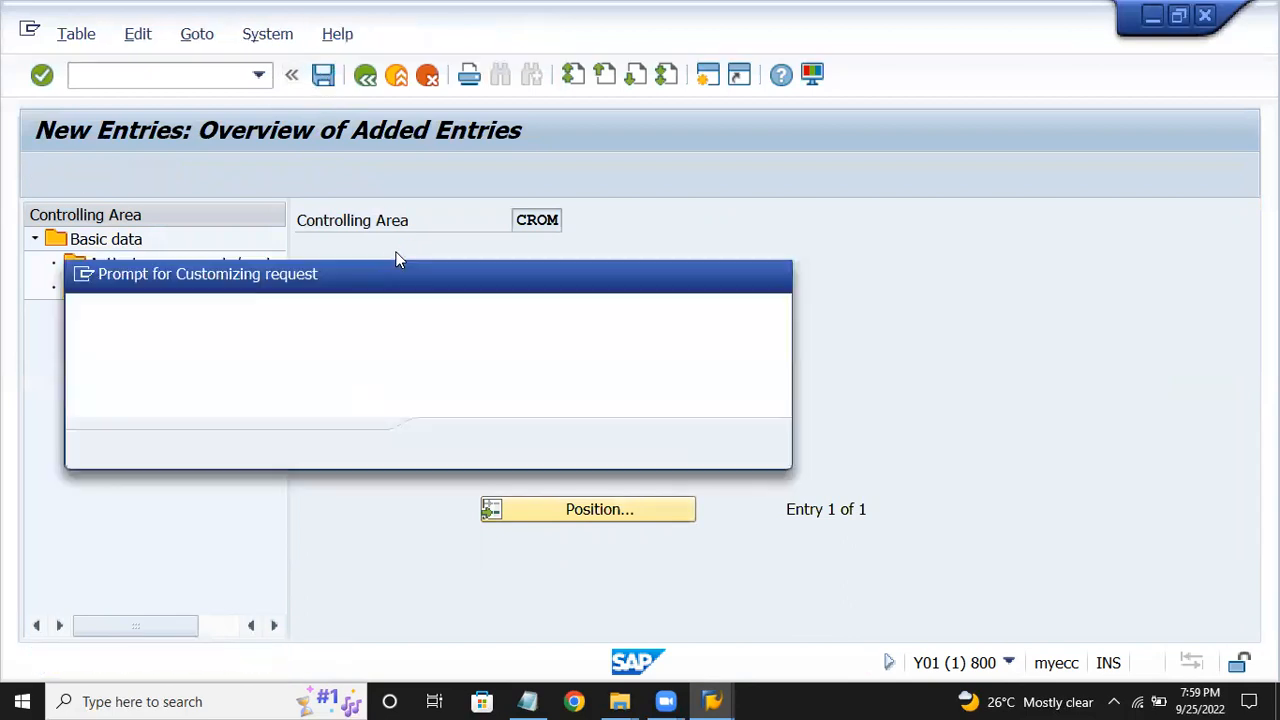
{"action": "key", "text": "Return"}
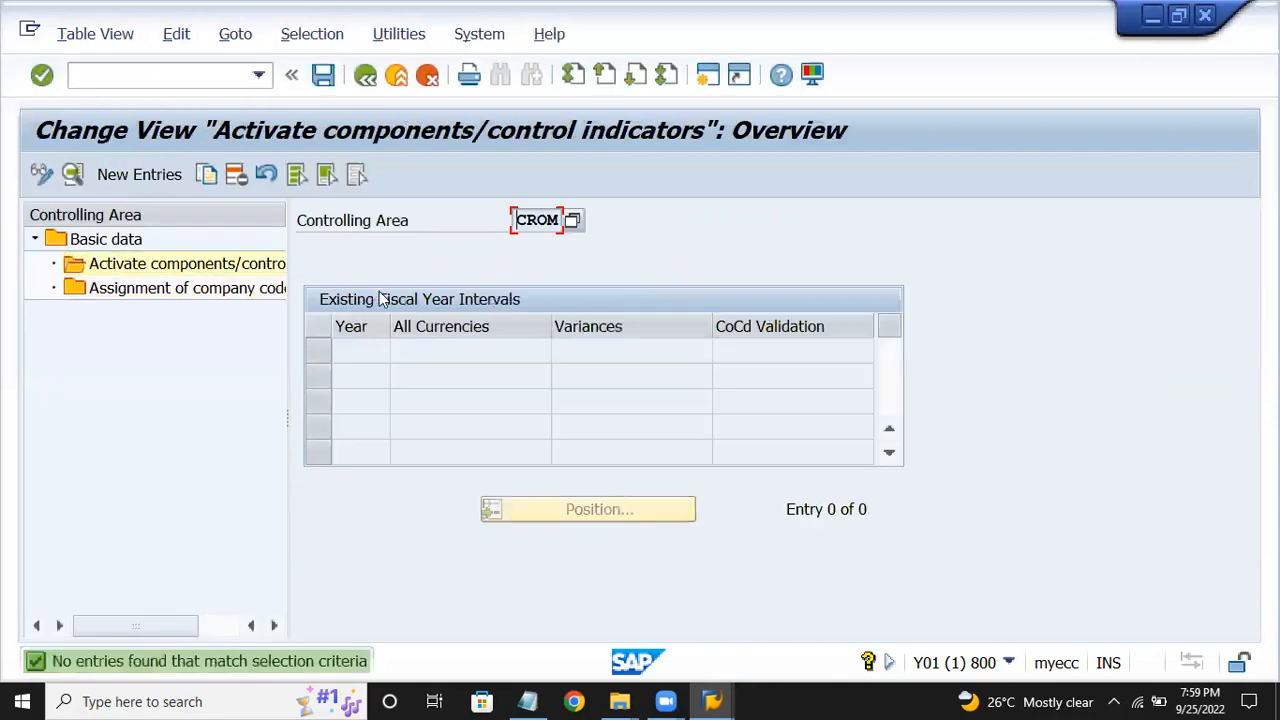
Add a new component activation entry for controlling area CROM.
{"action": "left_click", "coordinate": [148, 176]}
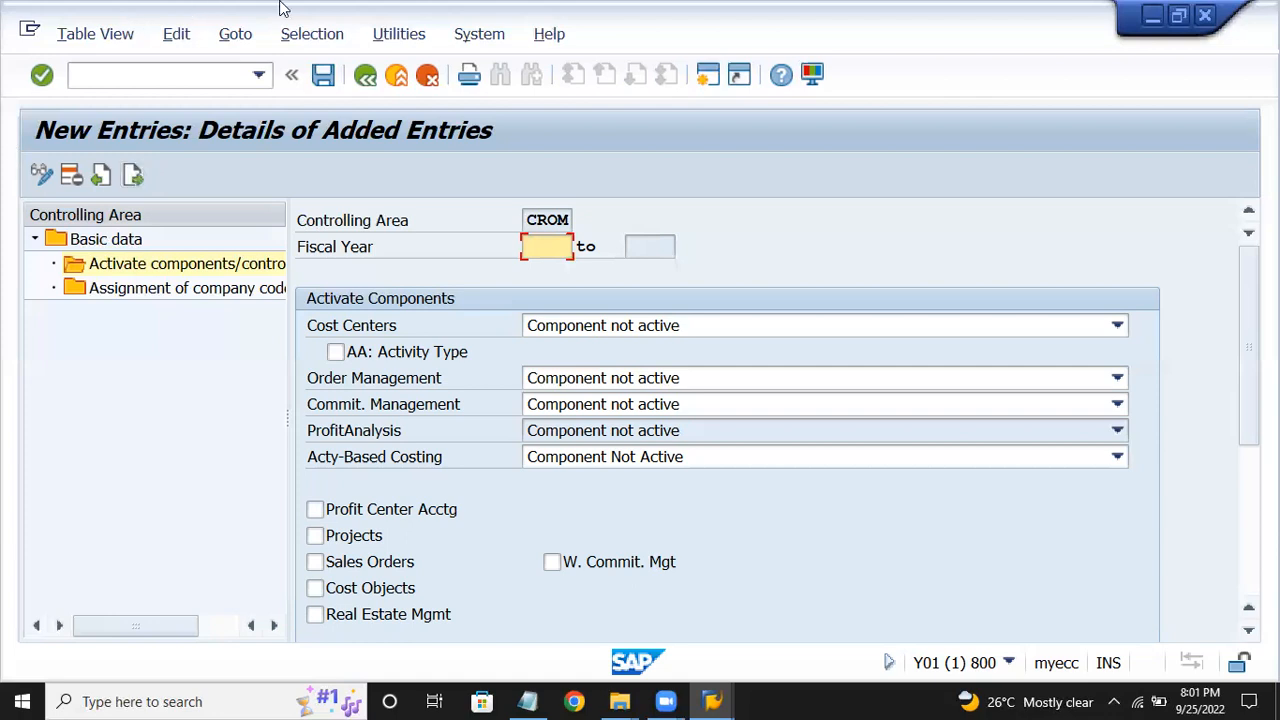
For fiscal year 2022, activate the Cost Centers component with AA: Activity Type.
{"action": "key", "text": "alt+Tab"}
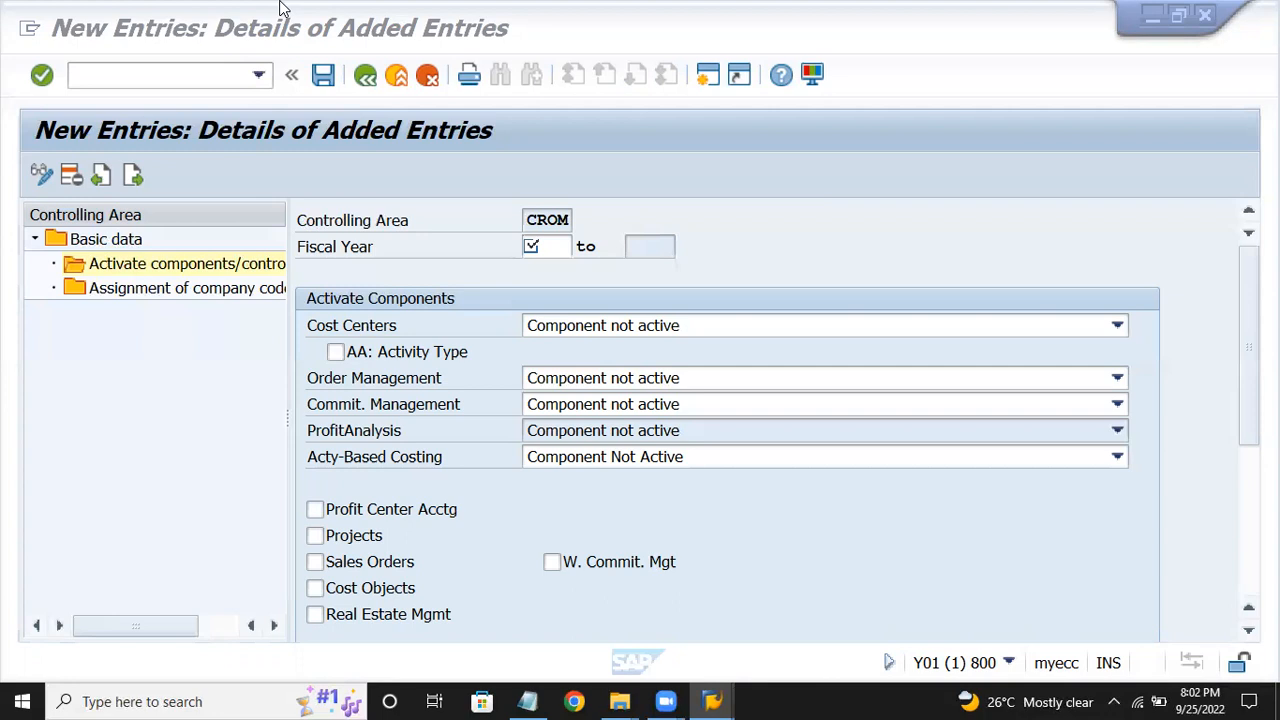
{"action": "left_click", "coordinate": [548, 247]}
{"action": "type", "text": "2022"}
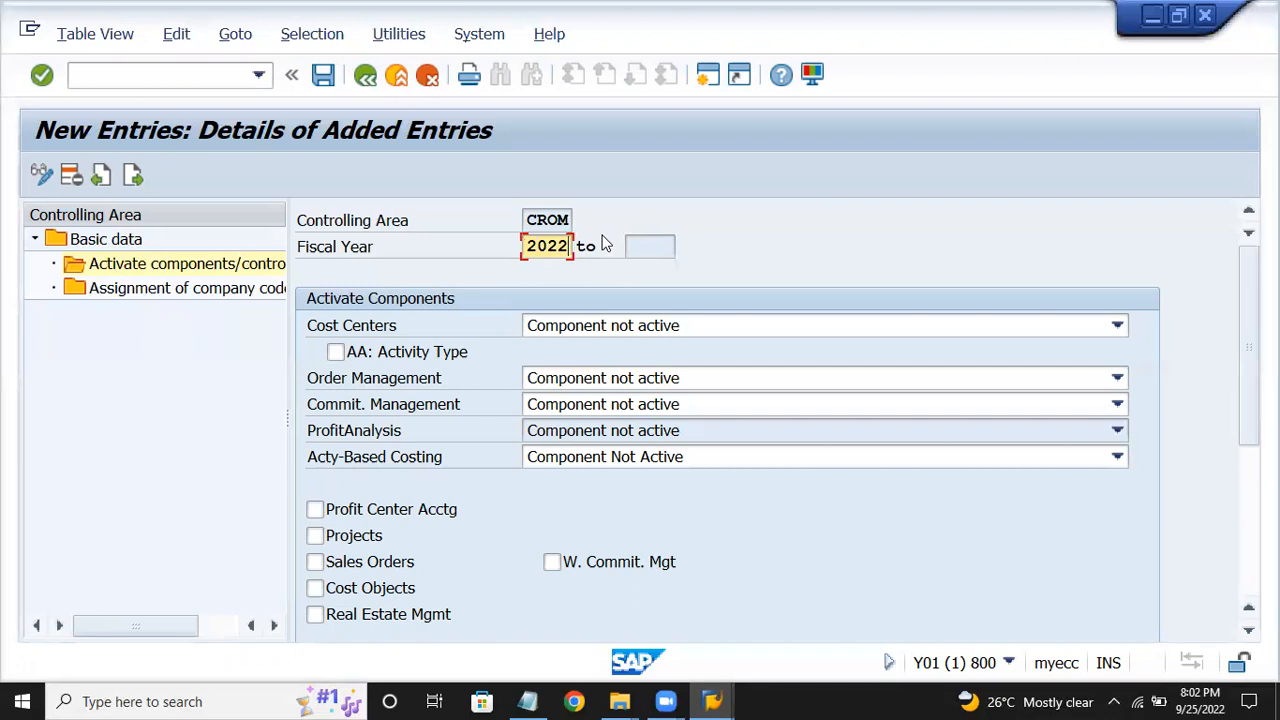
{"action": "left_click", "coordinate": [580, 326]}
{"action": "left_click", "coordinate": [595, 373]}
{"action": "left_click", "coordinate": [415, 352]}
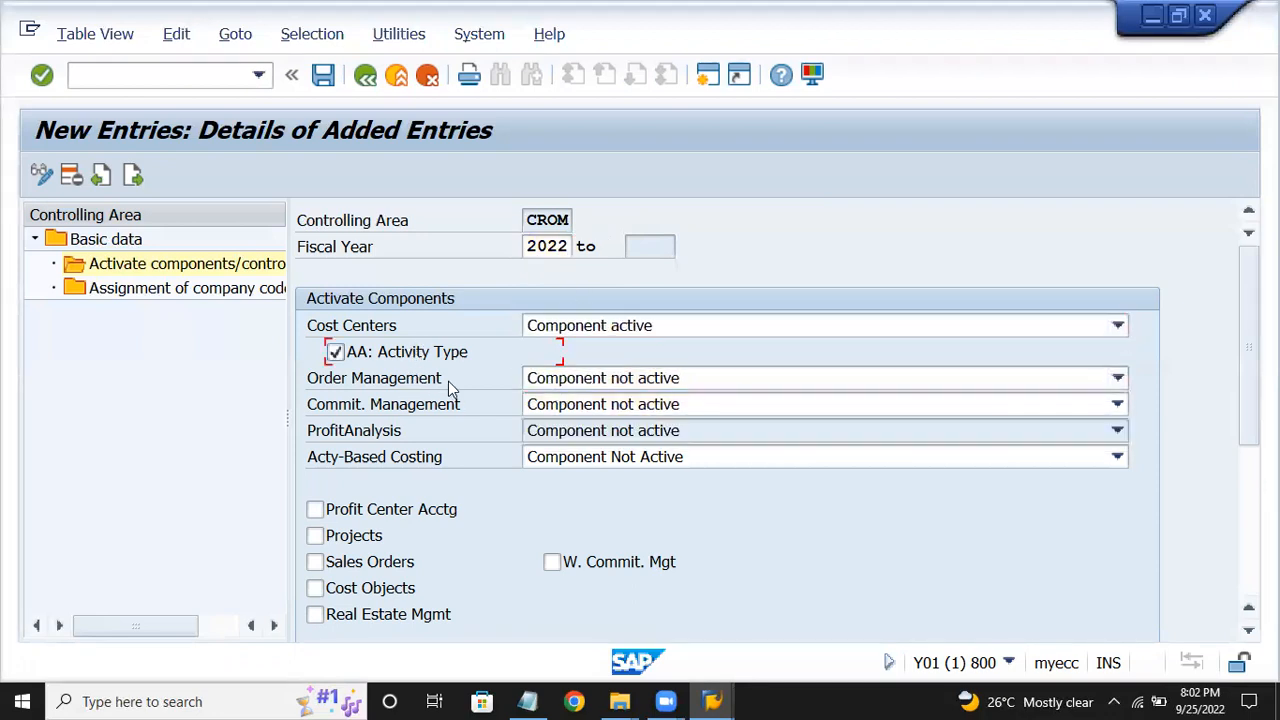
Activate Order Management, Commitment Management and Profit Center Acctg, leaving Projects off, and save.
{"action": "left_click", "coordinate": [583, 385]}
{"action": "left_click", "coordinate": [578, 426]}
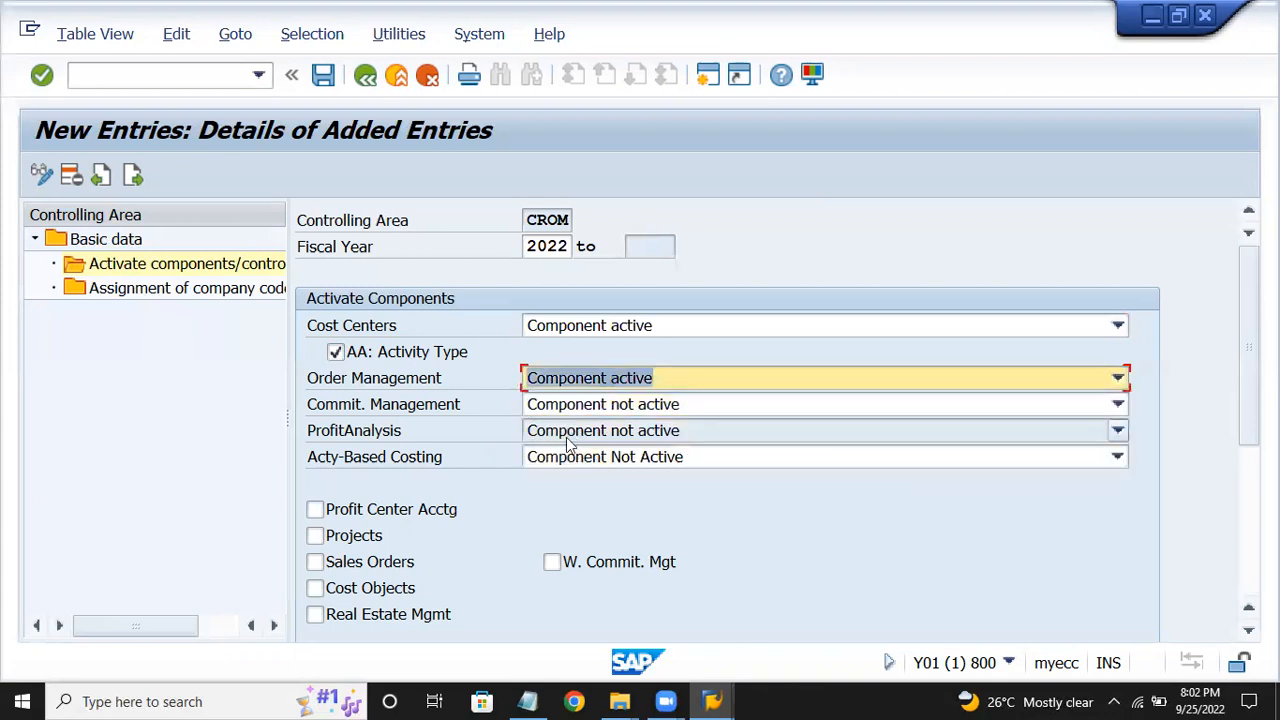
{"action": "left_click", "coordinate": [574, 406]}
{"action": "left_click", "coordinate": [590, 450]}
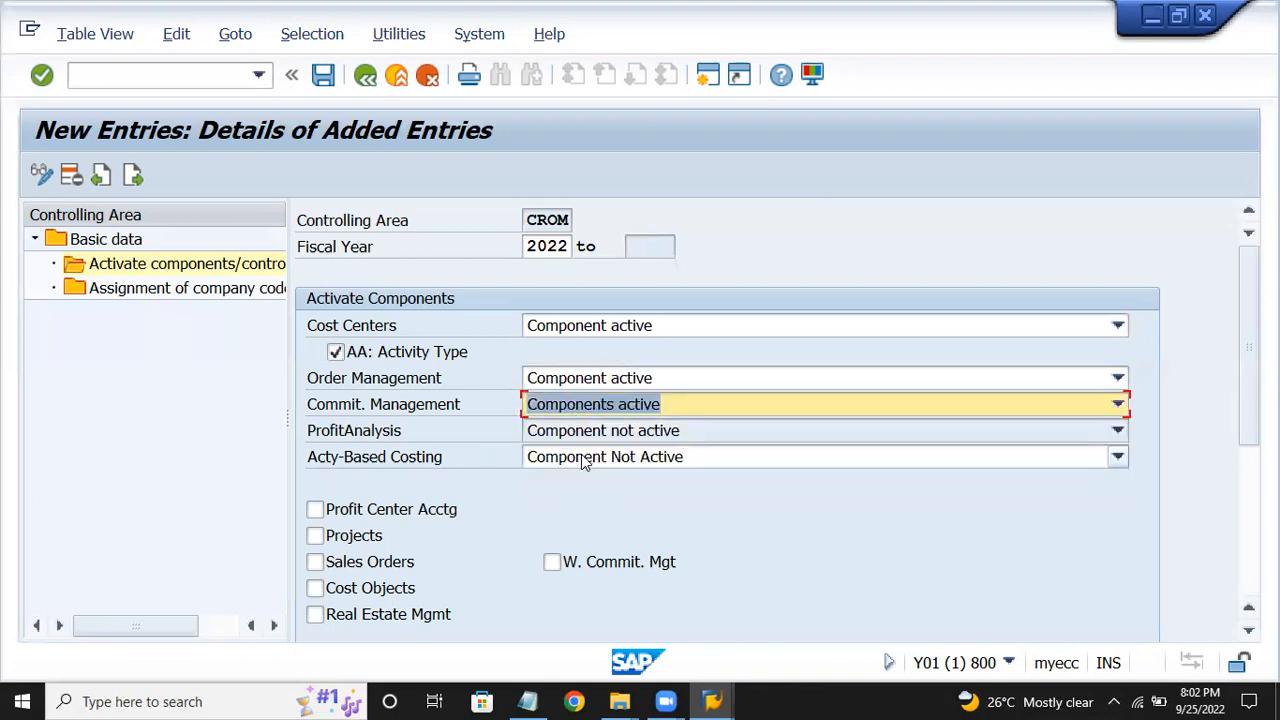
{"action": "left_click", "coordinate": [336, 536]}
{"action": "left_click", "coordinate": [336, 536]}
{"action": "left_click", "coordinate": [365, 508]}
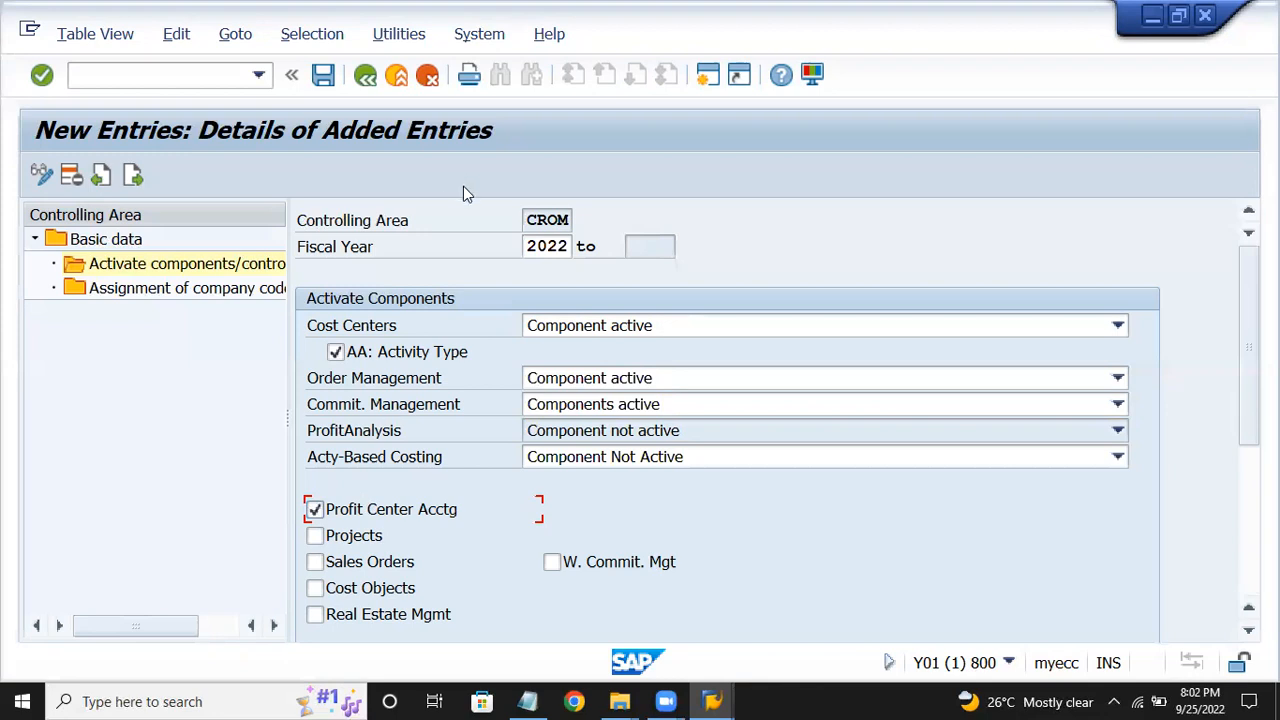
{"action": "left_click", "coordinate": [322, 76]}
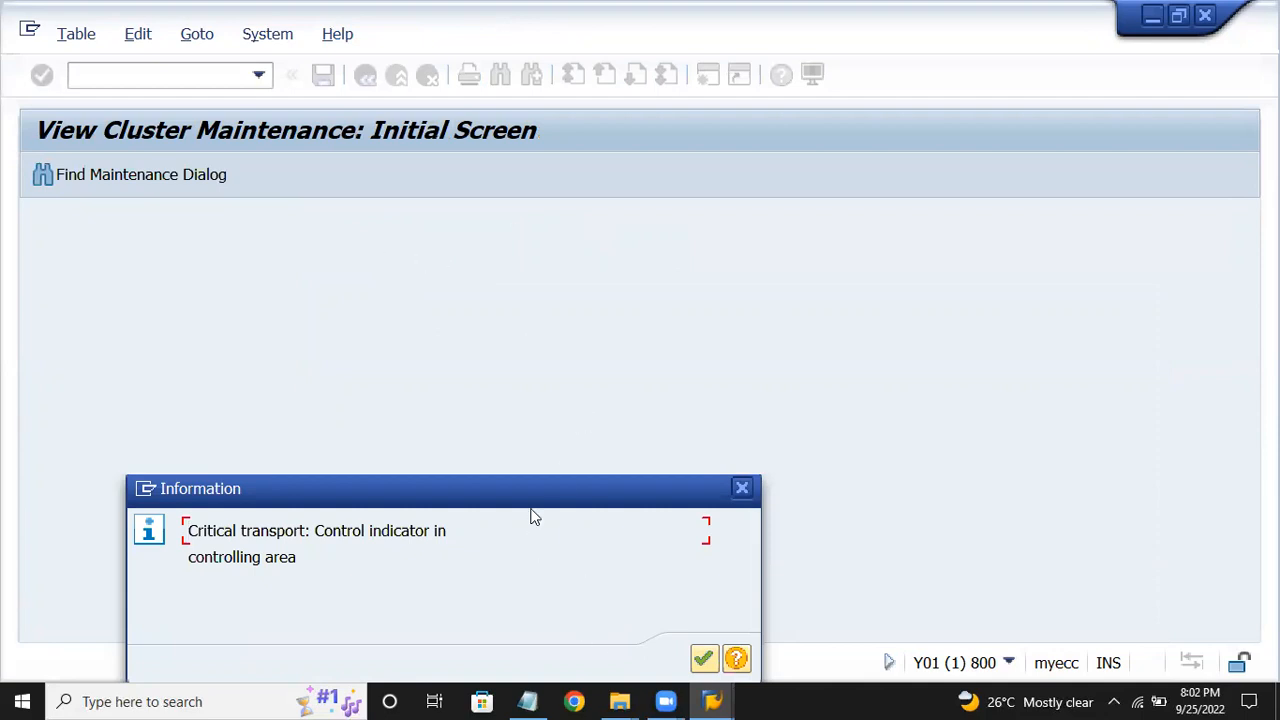
Acknowledge the critical-transport notice and save CROM's activation, valid from 2022 to 9999.
{"action": "key", "text": "Return"}
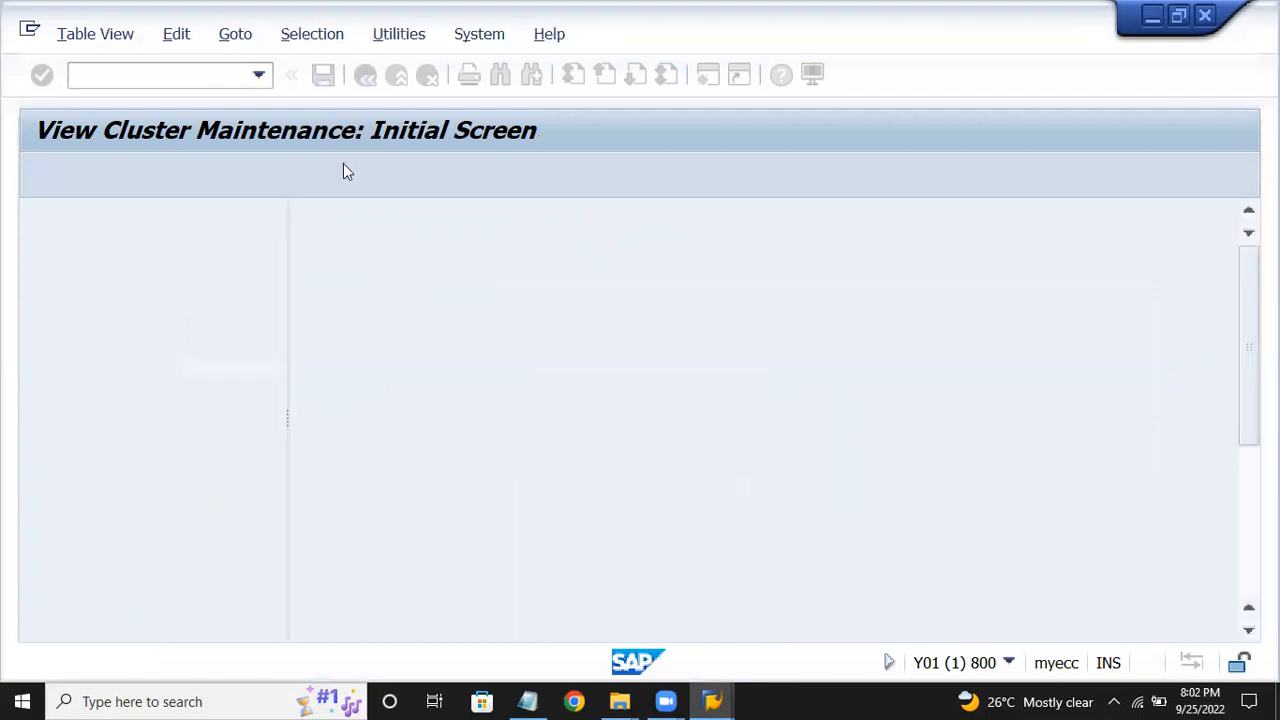
{"action": "left_click", "coordinate": [323, 75]}
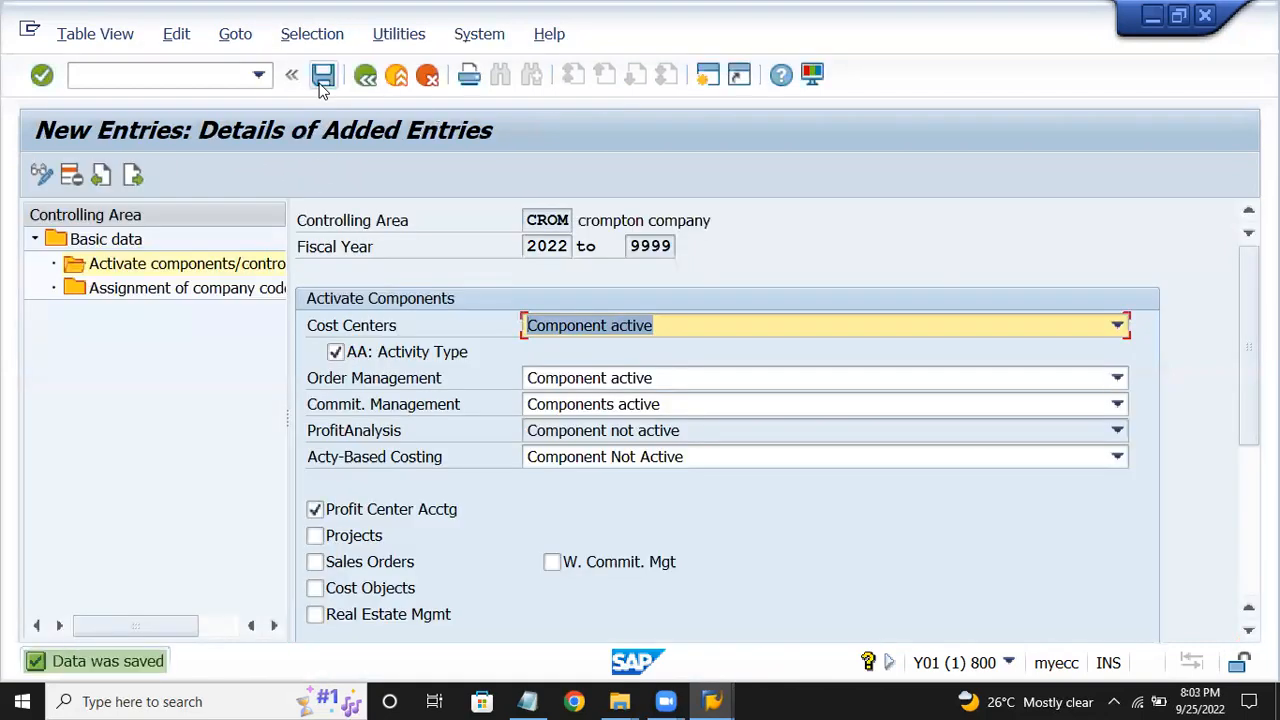
{"action": "left_click", "coordinate": [364, 77]}
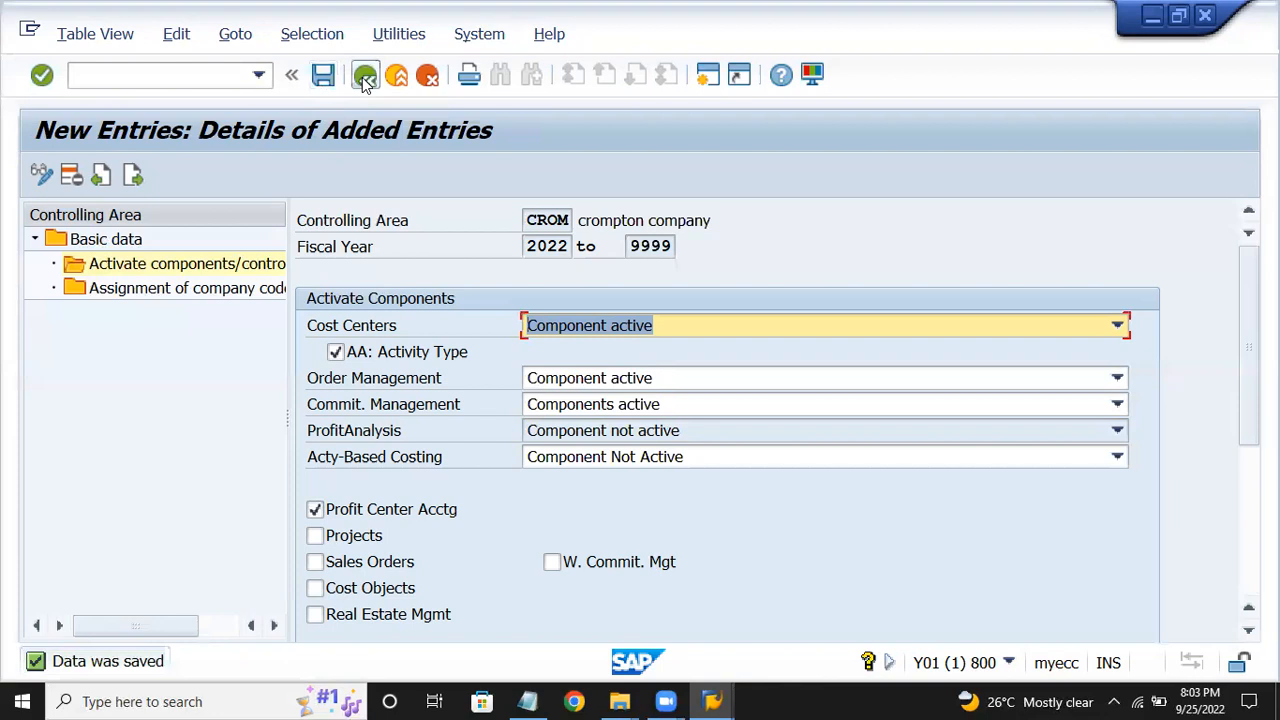
Step back from the control indicators and close the spare SAP session window.
{"action": "left_click", "coordinate": [364, 77]}
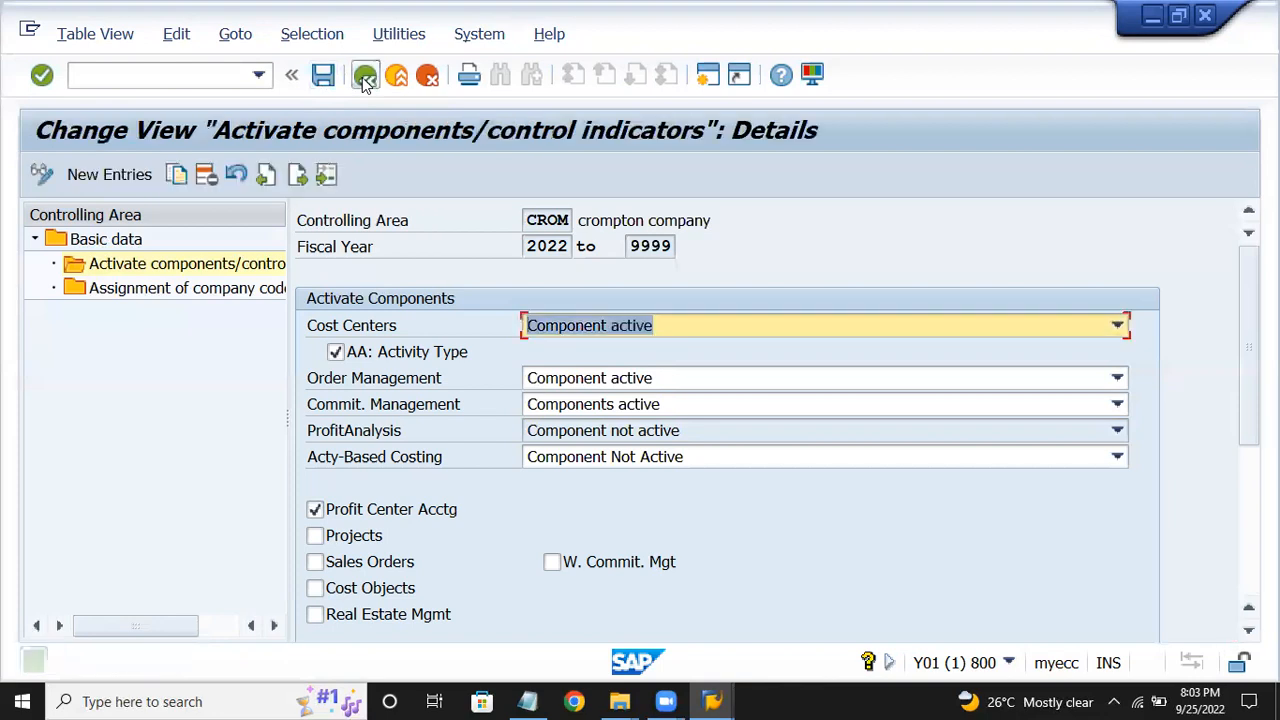
{"action": "left_click", "coordinate": [527, 701]}
{"action": "left_click", "coordinate": [378, 281]}
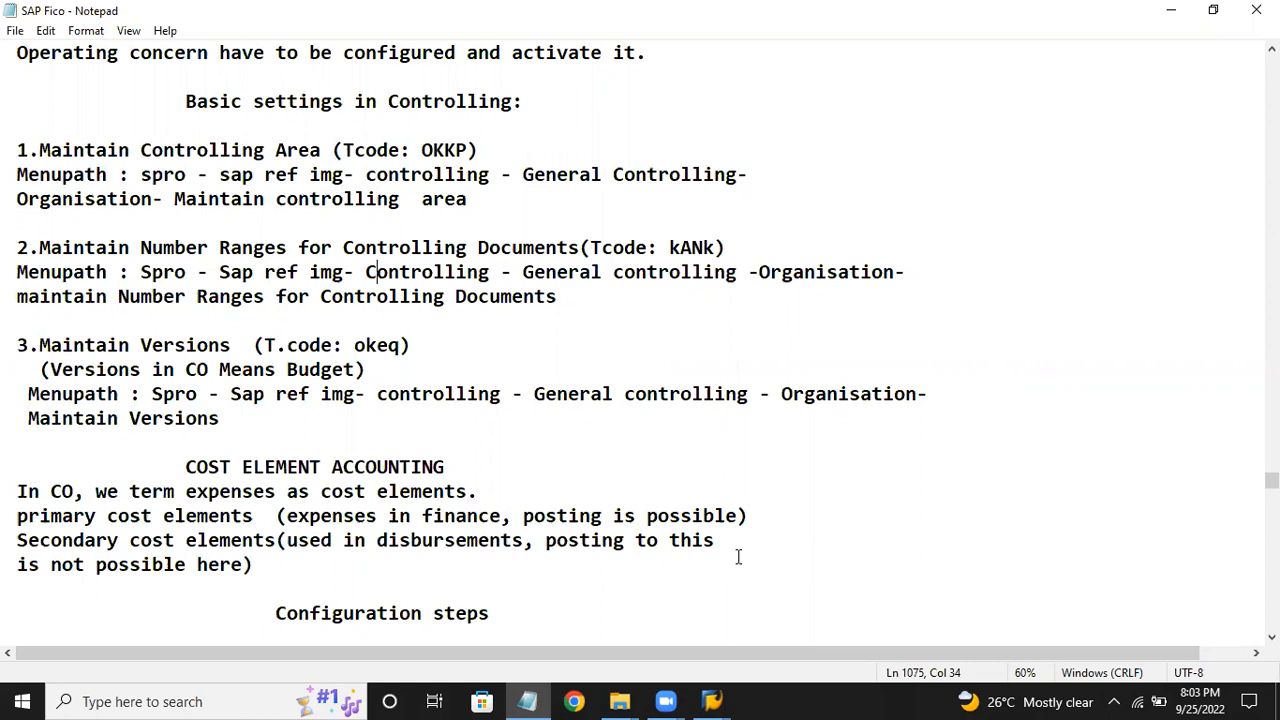
{"action": "left_click", "coordinate": [710, 700]}
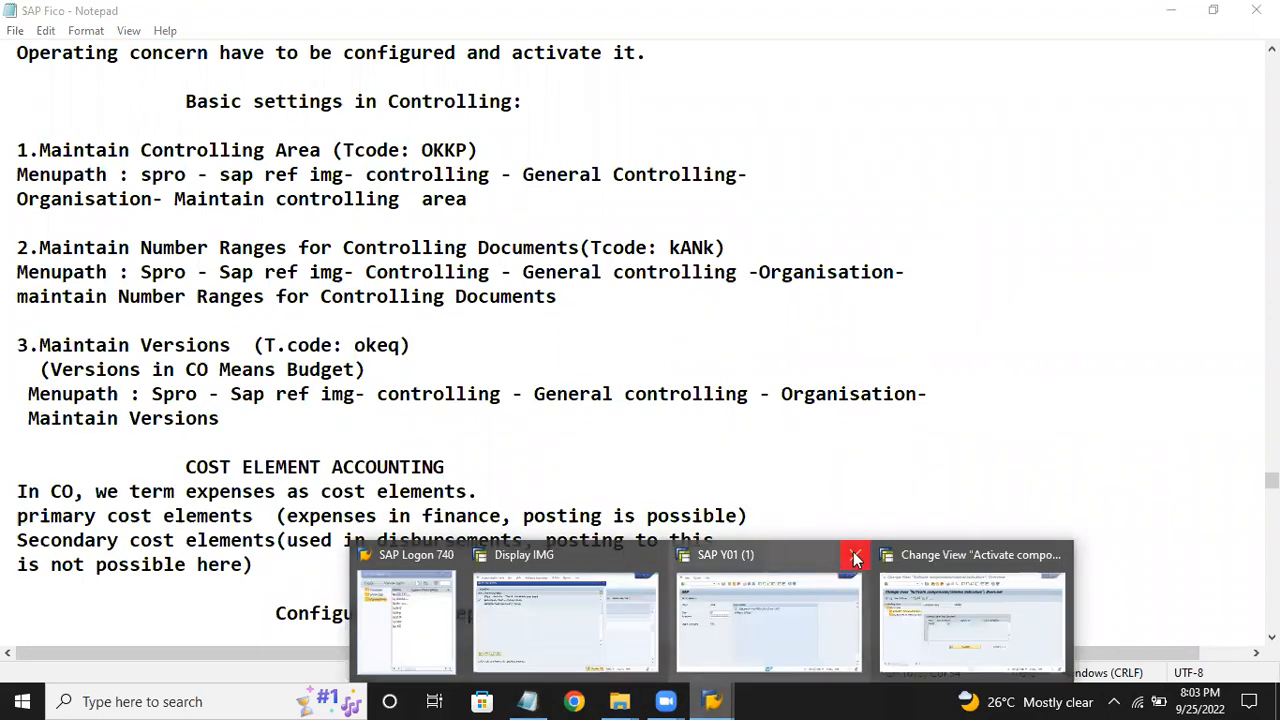
{"action": "left_click", "coordinate": [851, 555]}
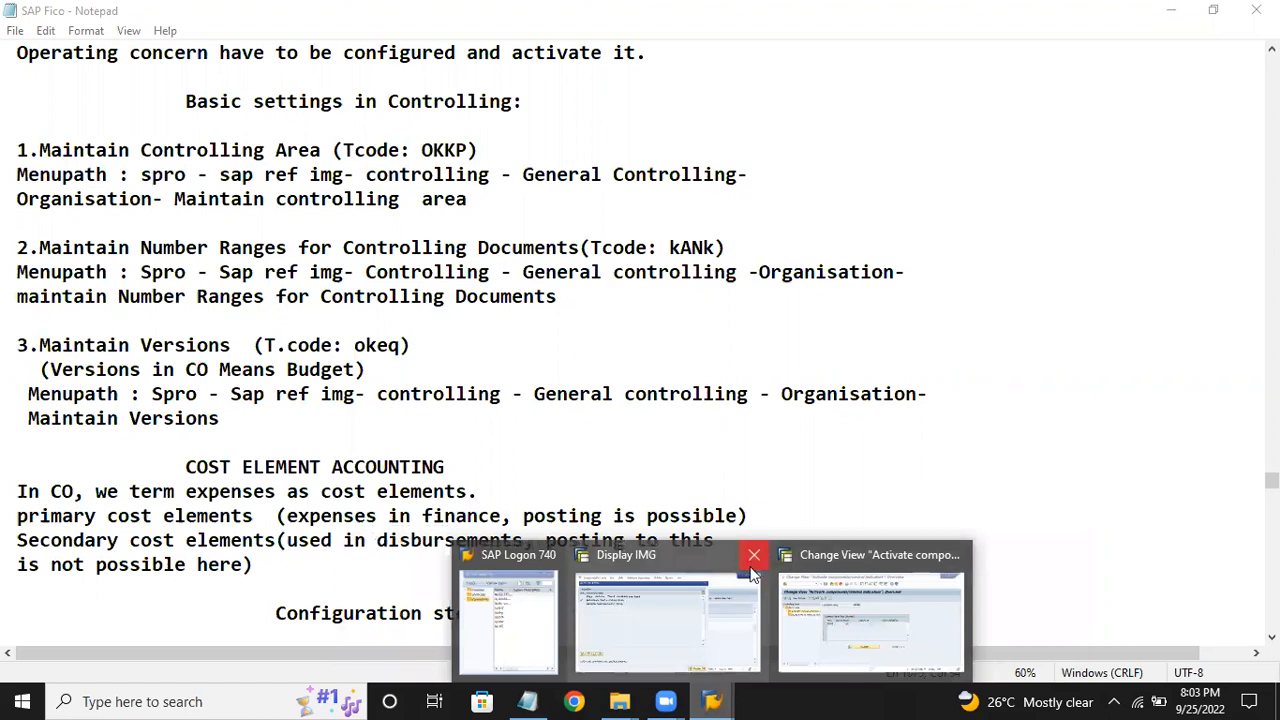
{"action": "left_click", "coordinate": [758, 580]}
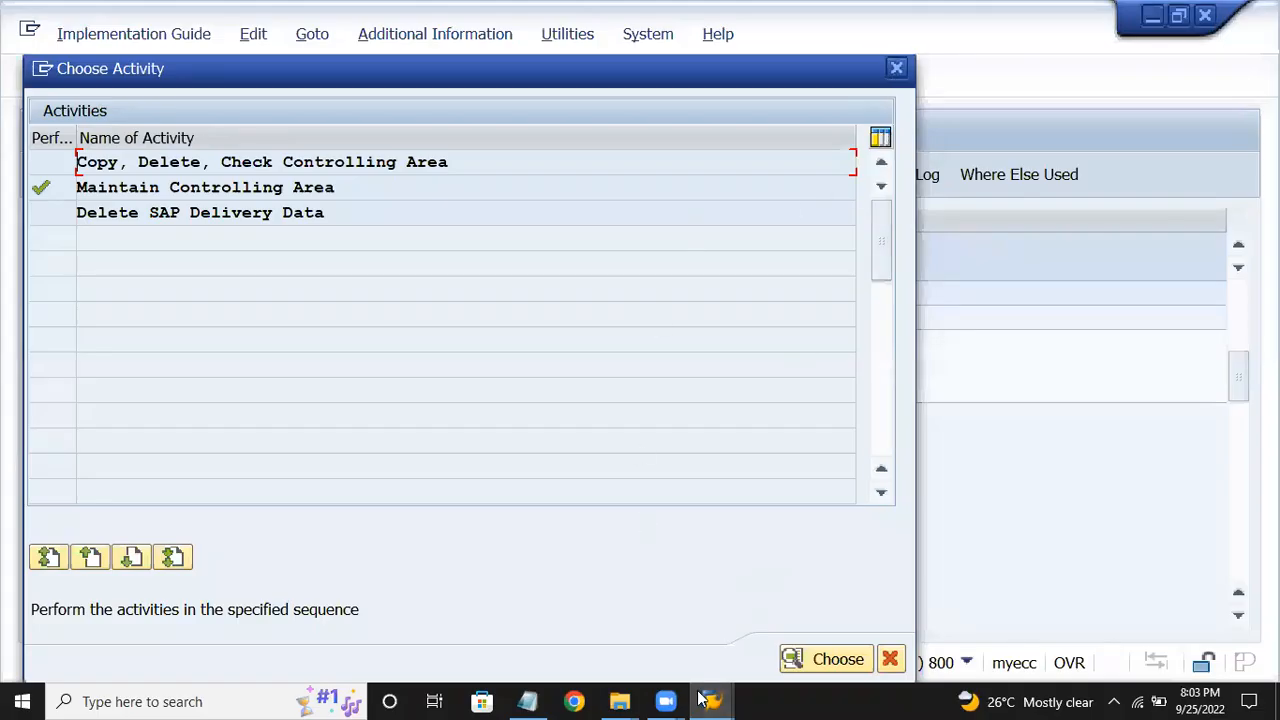
{"action": "mouse_move", "coordinate": [716, 700]}
{"action": "left_click", "coordinate": [800, 615]}
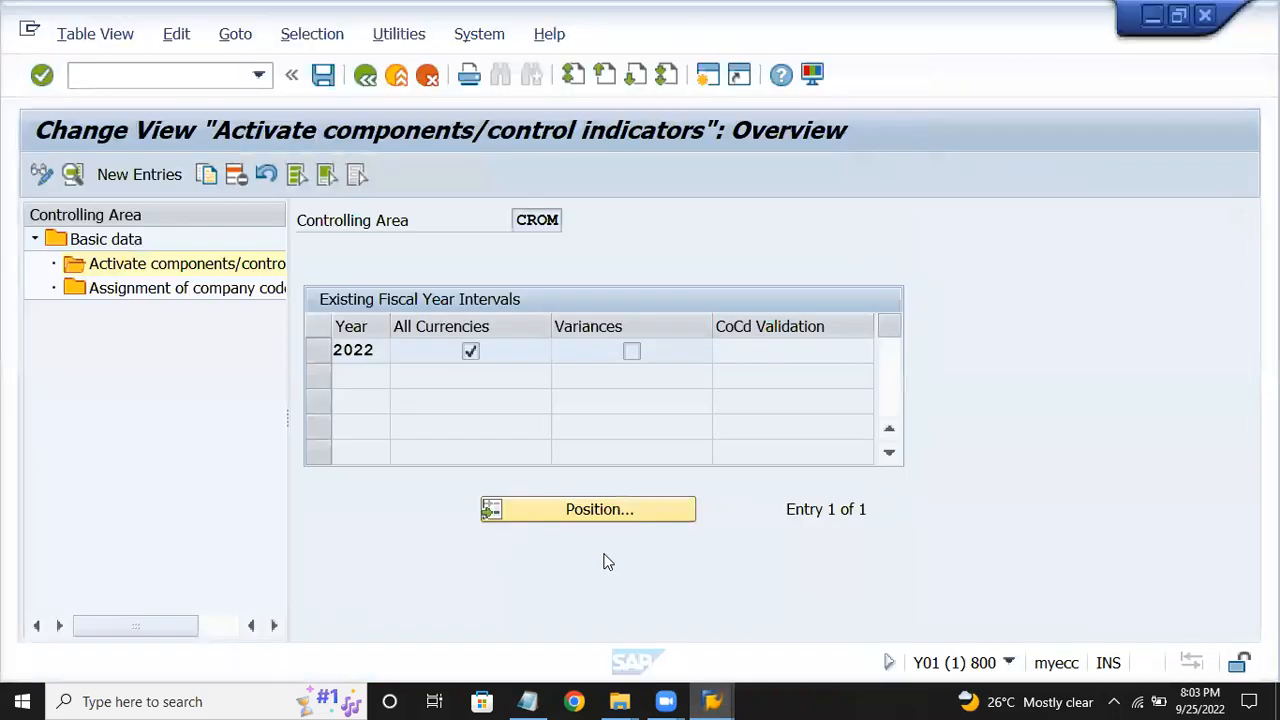
Leave controlling area maintenance and open the SAP Reference IMG through SPRO.
{"action": "left_click", "coordinate": [366, 72]}
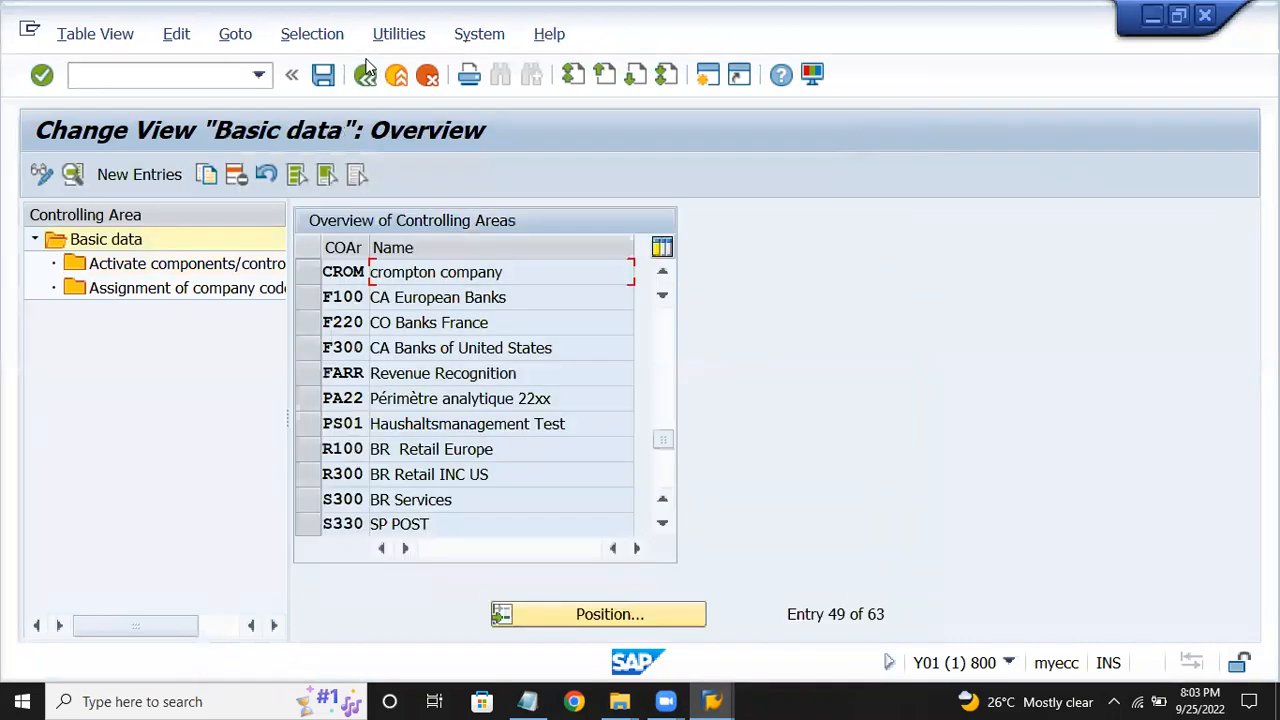
{"action": "left_click", "coordinate": [366, 74]}
{"action": "left_click", "coordinate": [198, 75]}
{"action": "type", "text": "spro"}
{"action": "key", "text": "Return"}
{"action": "left_click", "coordinate": [150, 176]}
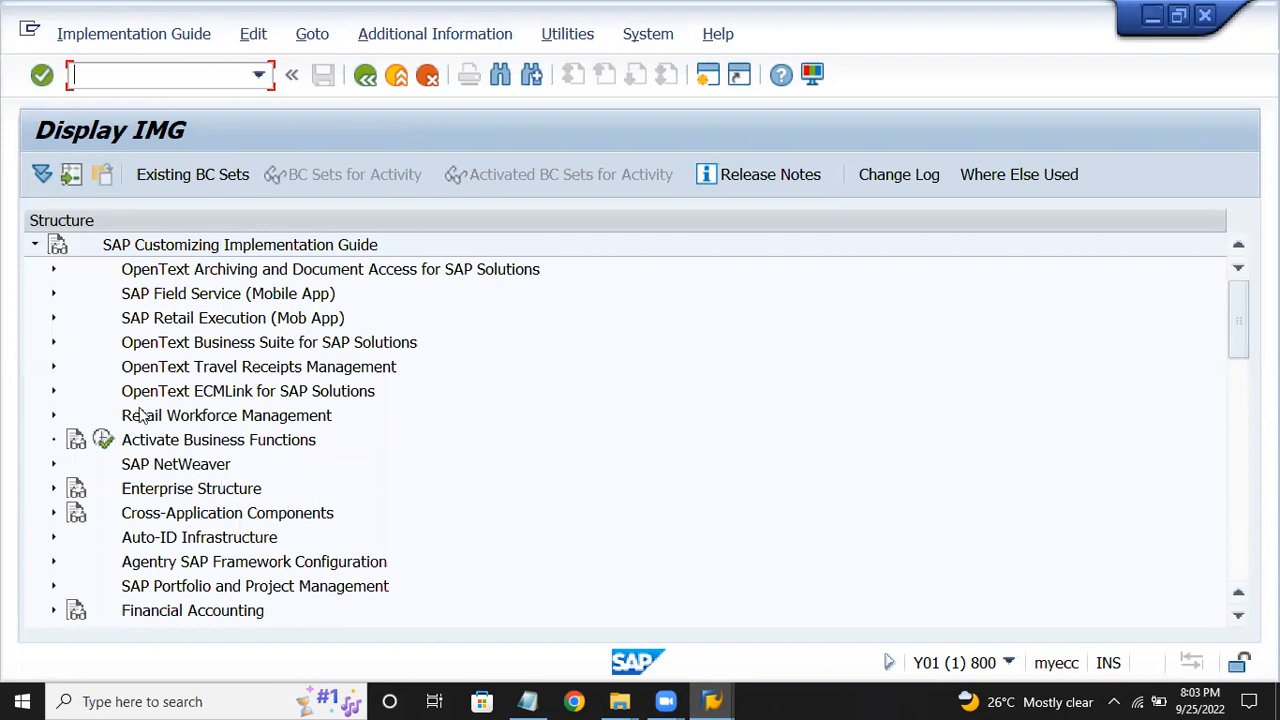
In the IMG, run Controlling > General Controlling > Organization > Maintain Number Ranges for Controlling Documents.
{"action": "left_click", "coordinate": [225, 465]}
{"action": "key", "text": "Down"}
{"action": "key", "text": "Down"}
{"action": "key", "text": "Down"}
{"action": "key", "text": "Down"}
{"action": "key", "text": "Down"}
{"action": "key", "text": "Down"}
{"action": "key", "text": "Down"}
{"action": "key", "text": "Down"}
{"action": "key", "text": "Down"}
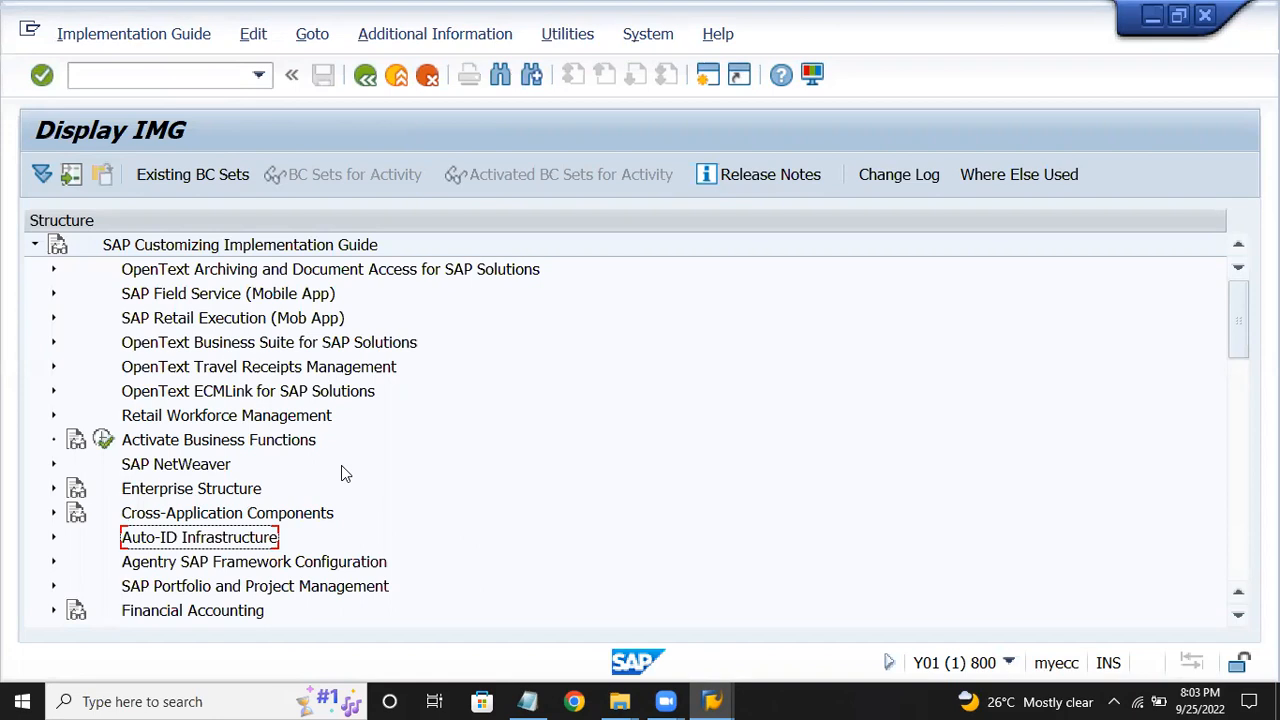
{"action": "key", "text": "Down"}
{"action": "key", "text": "Down"}
{"action": "key", "text": "Down"}
{"action": "key", "text": "Down"}
{"action": "key", "text": "Down"}
{"action": "key", "text": "Down"}
{"action": "key", "text": "Down"}
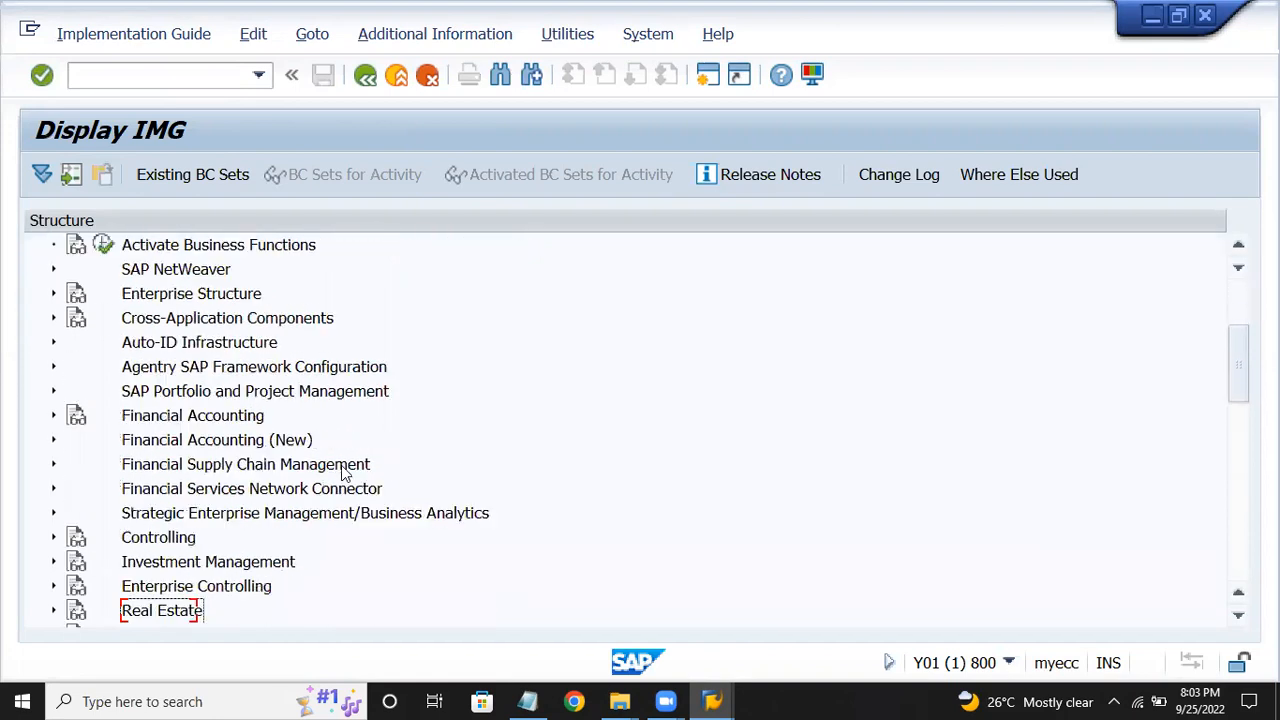
{"action": "key", "text": "Up"}
{"action": "key", "text": "Up"}
{"action": "key", "text": "Up"}
{"action": "key", "text": "Up"}
{"action": "key", "text": "Right"}
{"action": "key", "text": "Down"}
{"action": "key", "text": "Down"}
{"action": "key", "text": "Up"}
{"action": "key", "text": "Right"}
{"action": "key", "text": "Down"}
{"action": "key", "text": "Right"}
{"action": "key", "text": "Down"}
{"action": "key", "text": "Down"}
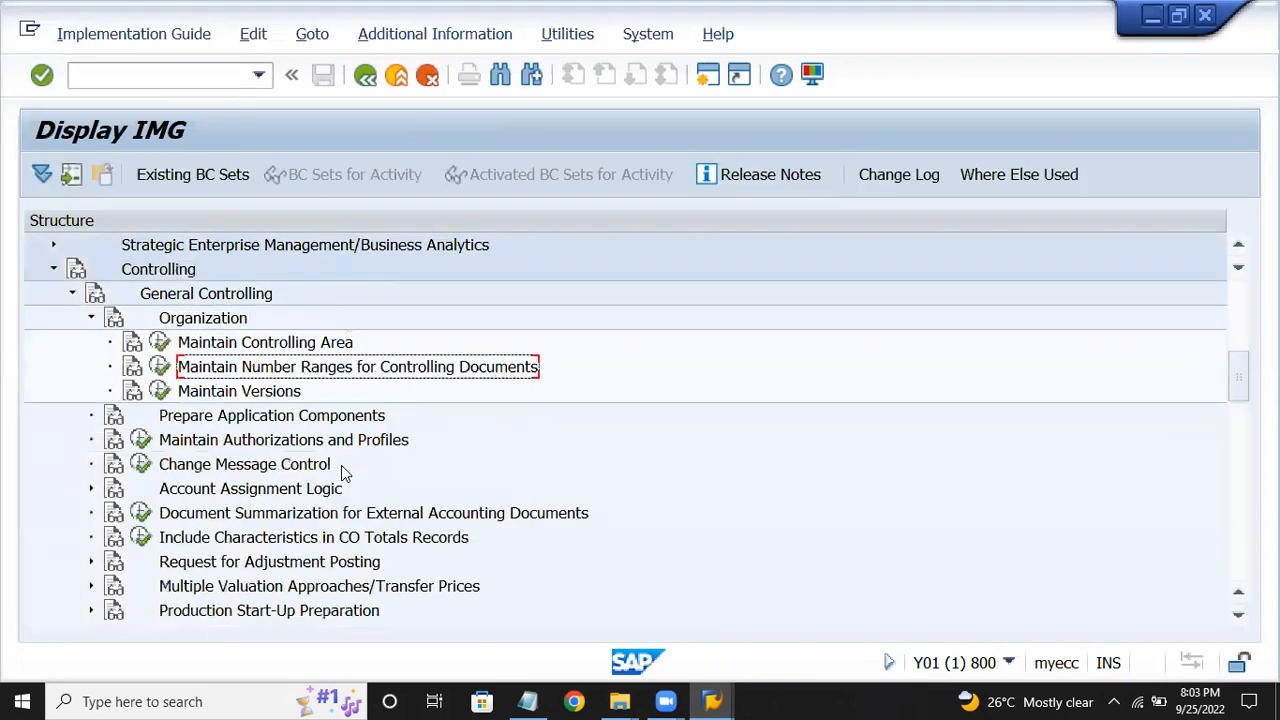
{"action": "left_click", "coordinate": [161, 367]}
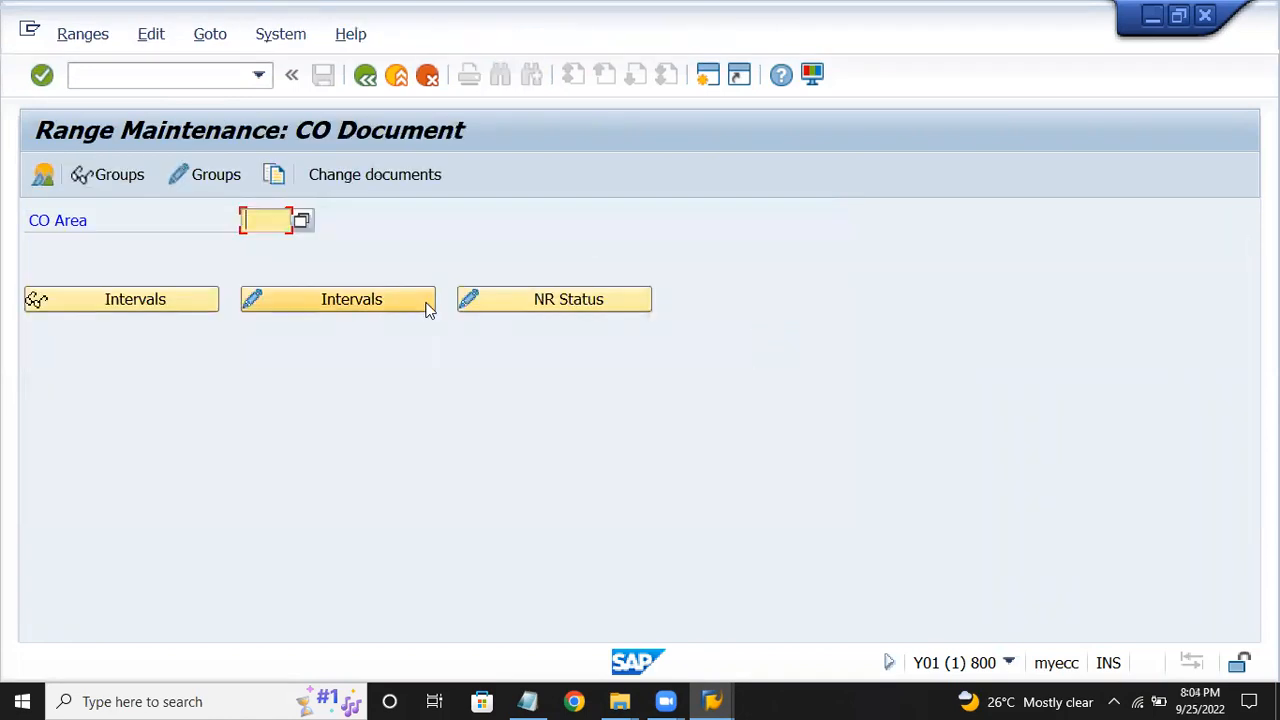
Review the RK_BELEG number range groups for CO area CROM, then save and go back.
{"action": "type", "text": "crom"}
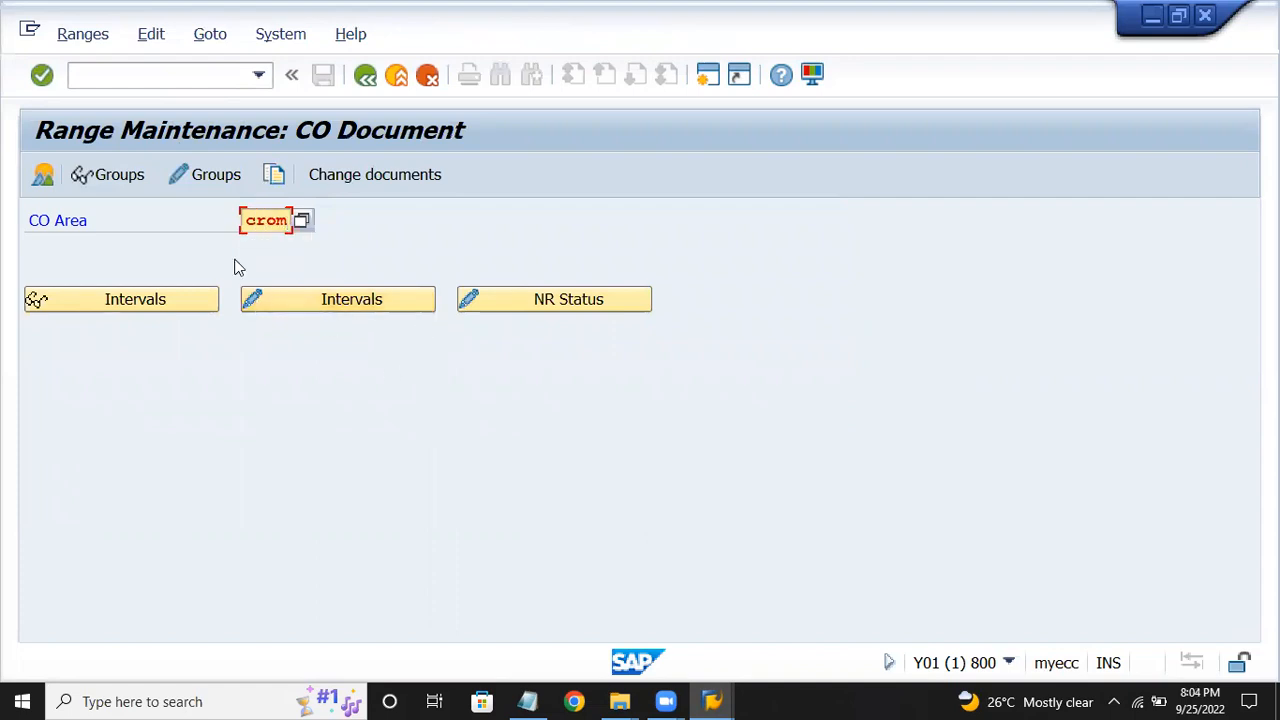
{"action": "key", "text": "Return"}
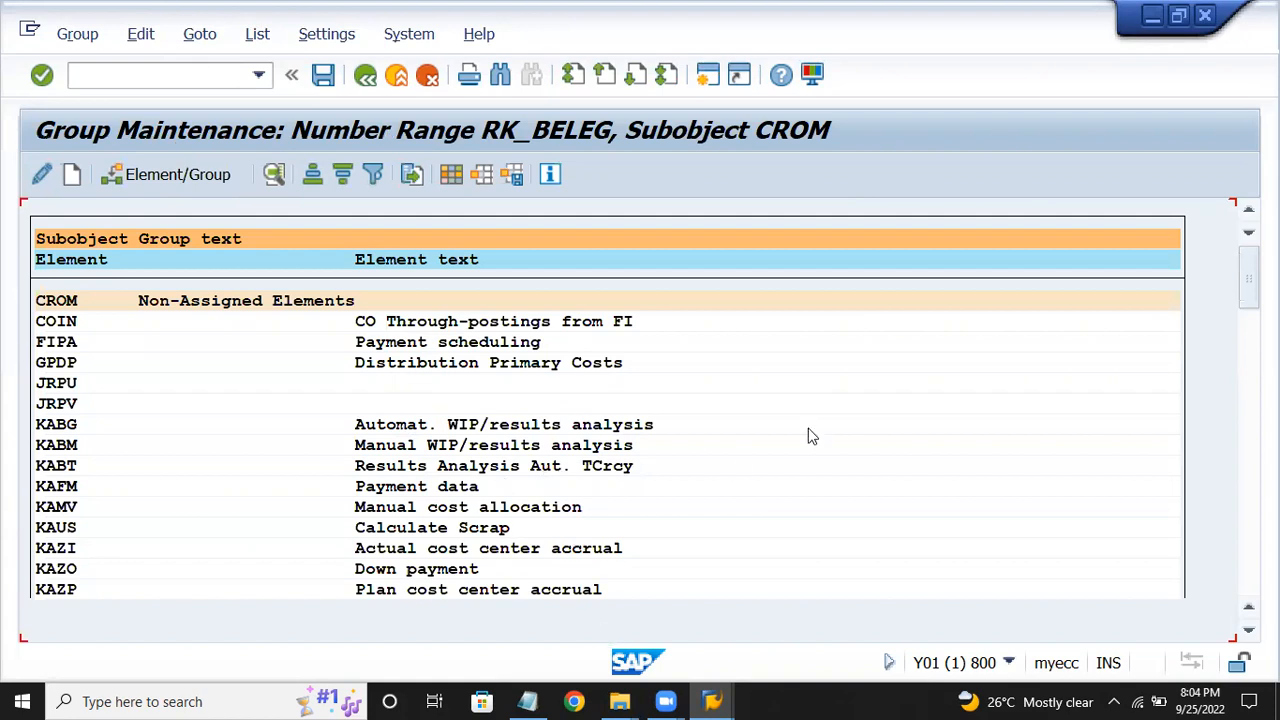
{"action": "left_click", "coordinate": [50, 321]}
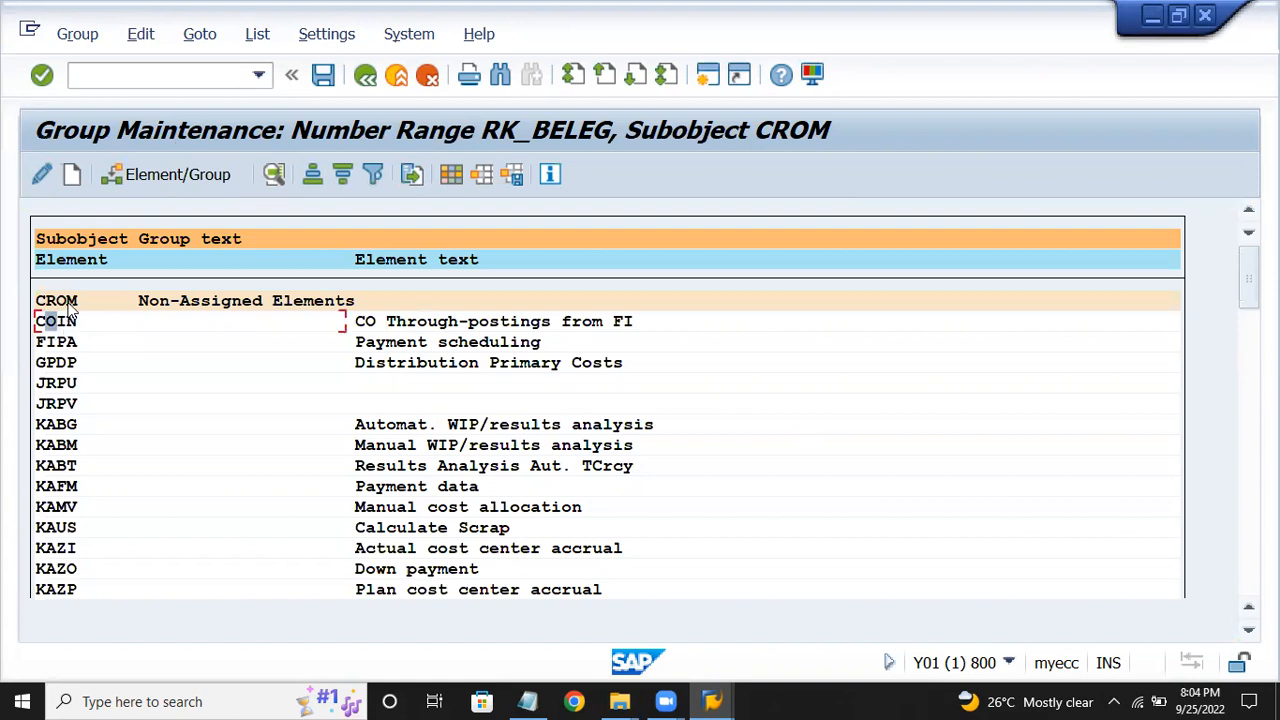
{"action": "left_click", "coordinate": [79, 321]}
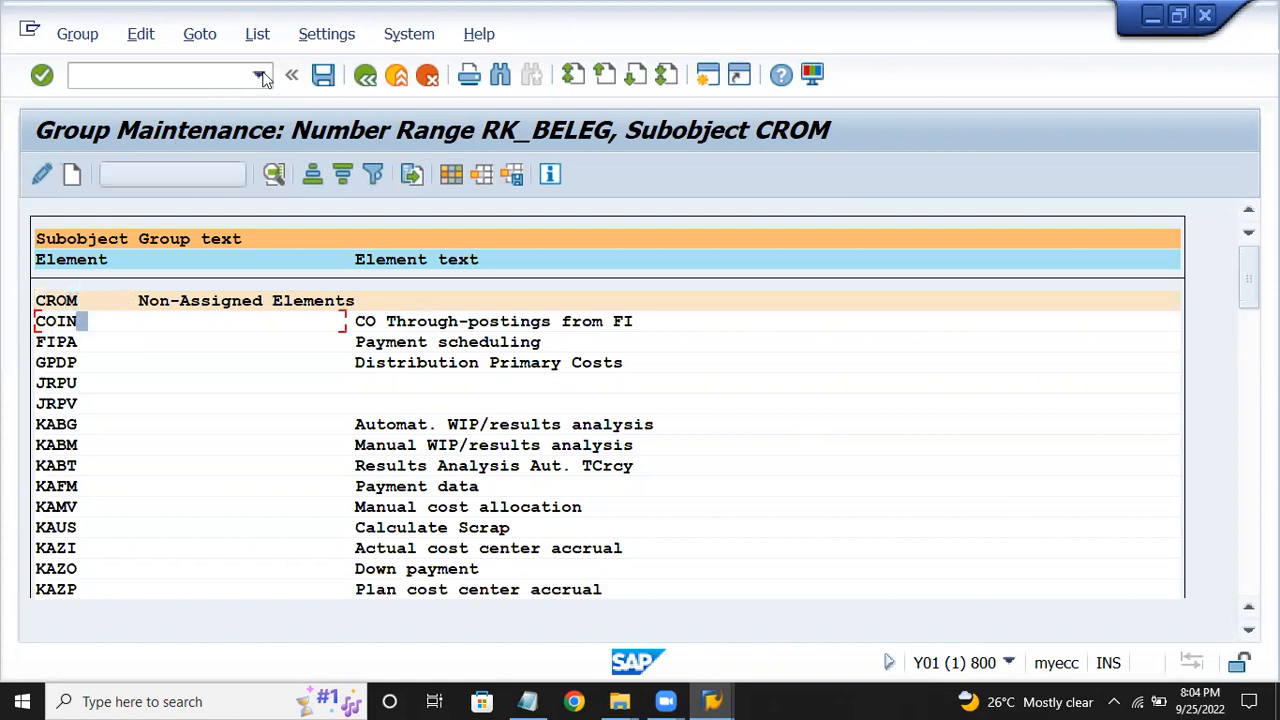
{"action": "left_click", "coordinate": [323, 77]}
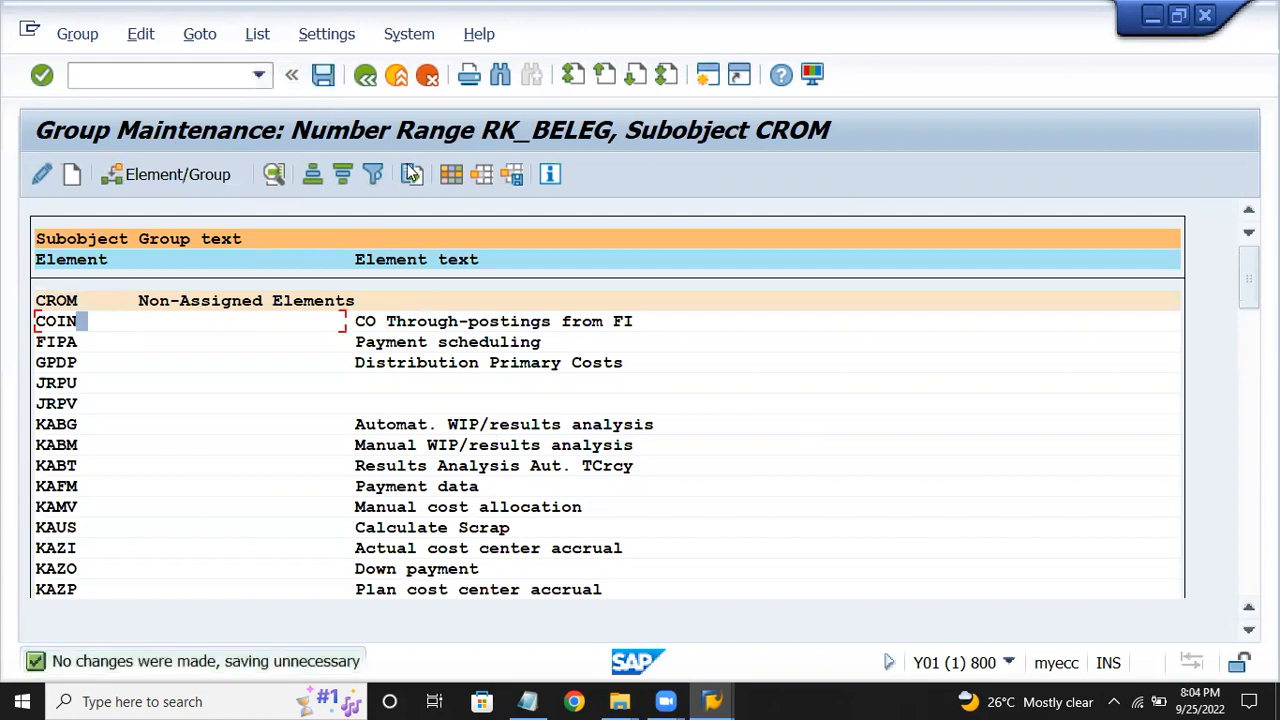
{"action": "left_click", "coordinate": [366, 78]}
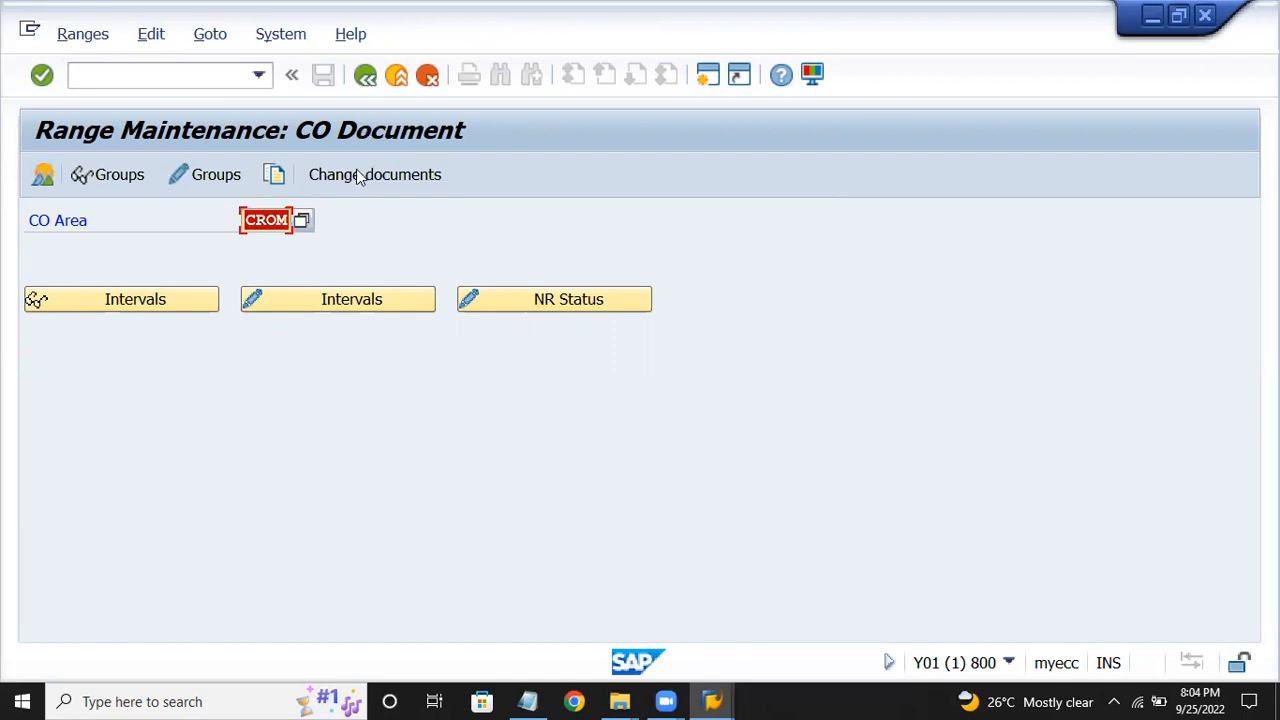
Check the Maintain Versions notes, then open General Version Definition listing 60 versions.
{"action": "left_click", "coordinate": [527, 701]}
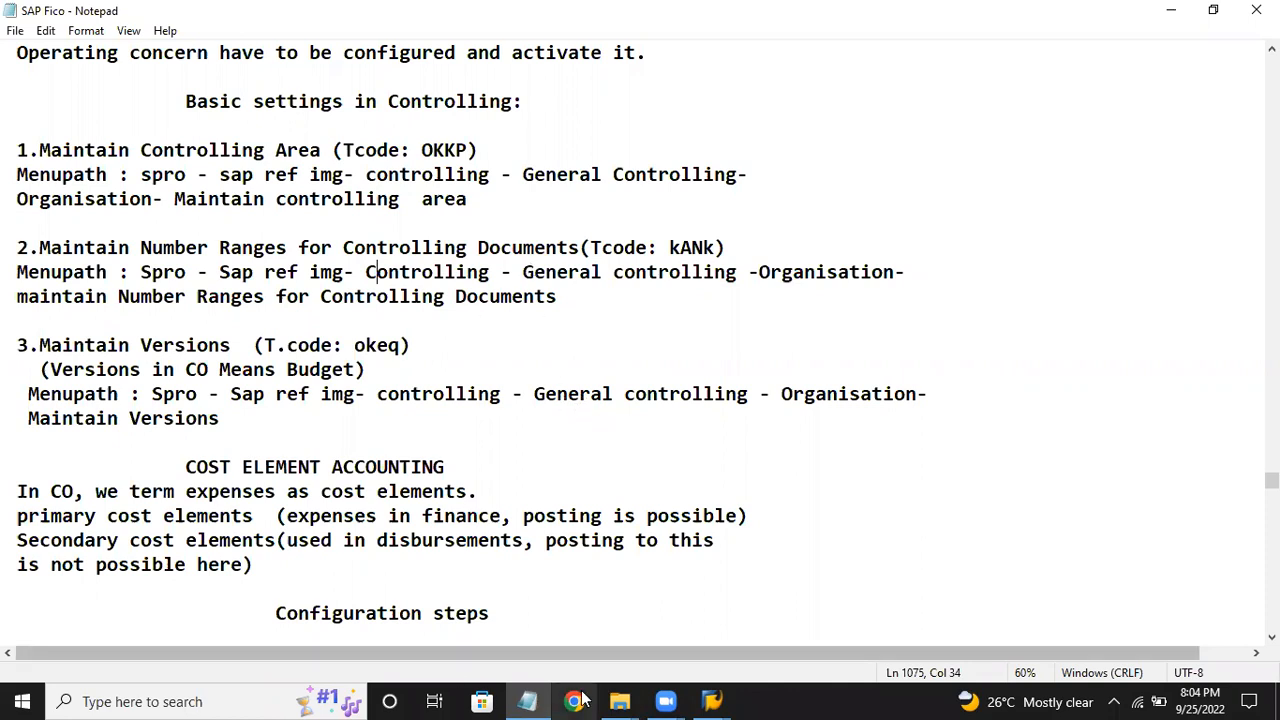
{"action": "left_click", "coordinate": [722, 700]}
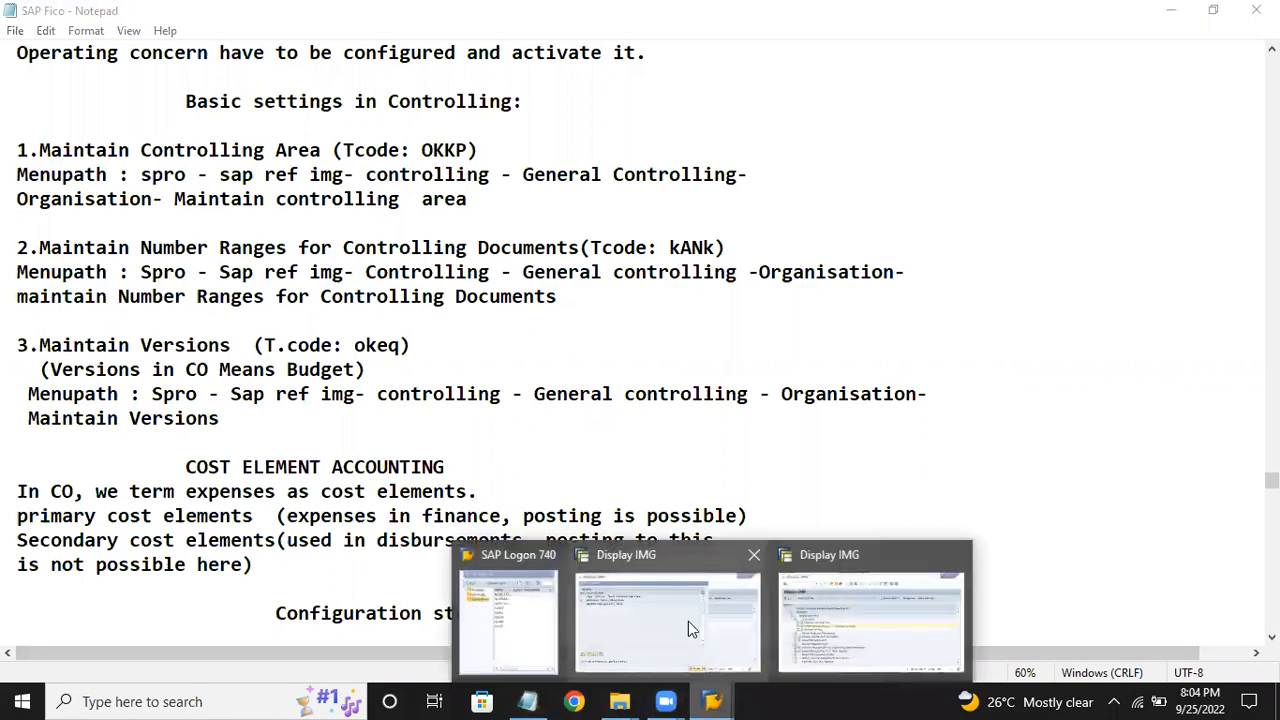
{"action": "left_click", "coordinate": [823, 604]}
{"action": "left_click", "coordinate": [160, 391]}
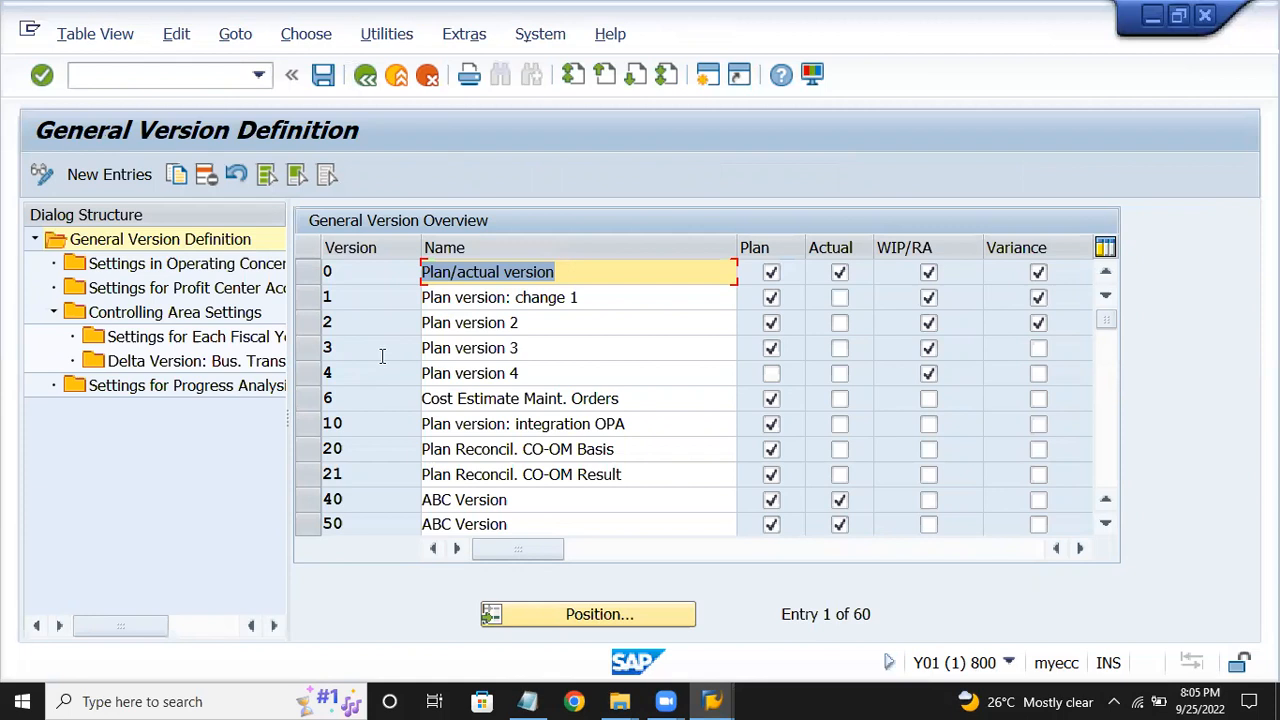
Open version 0's fiscal-year settings for controlling area CROM, fiscal year 2022.
{"action": "left_click", "coordinate": [324, 272]}
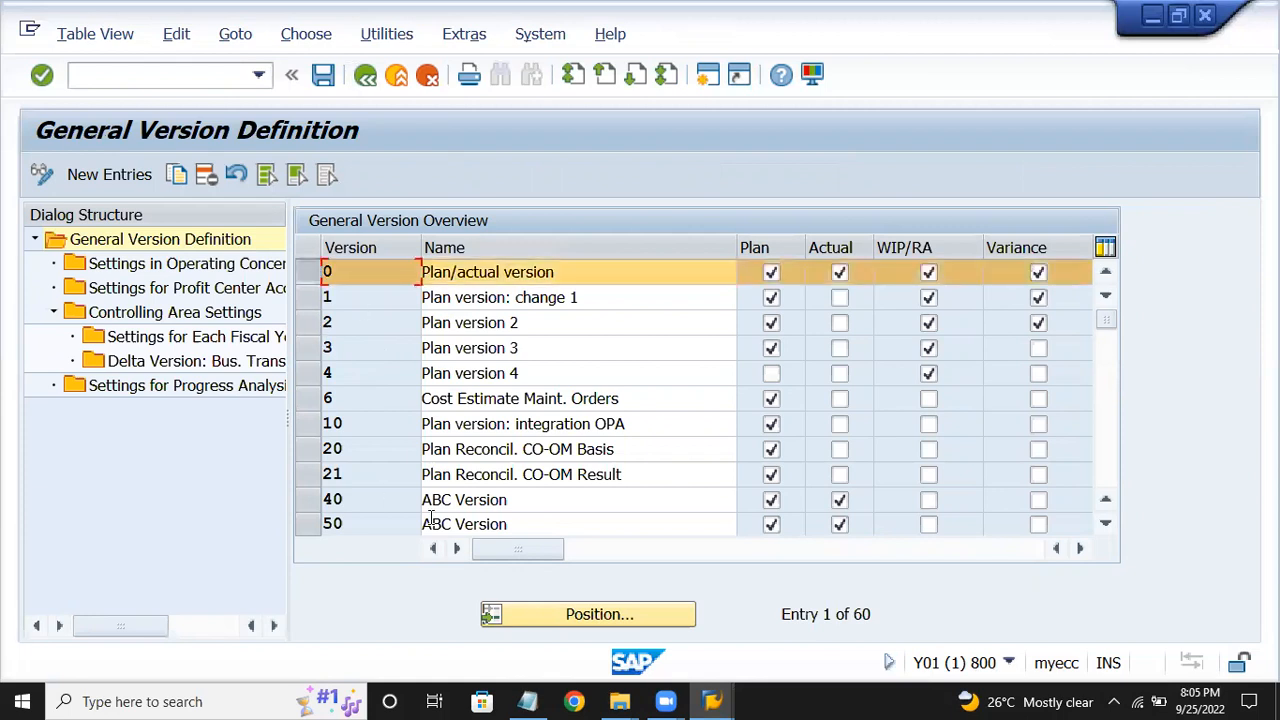
{"action": "double_click", "coordinate": [238, 337]}
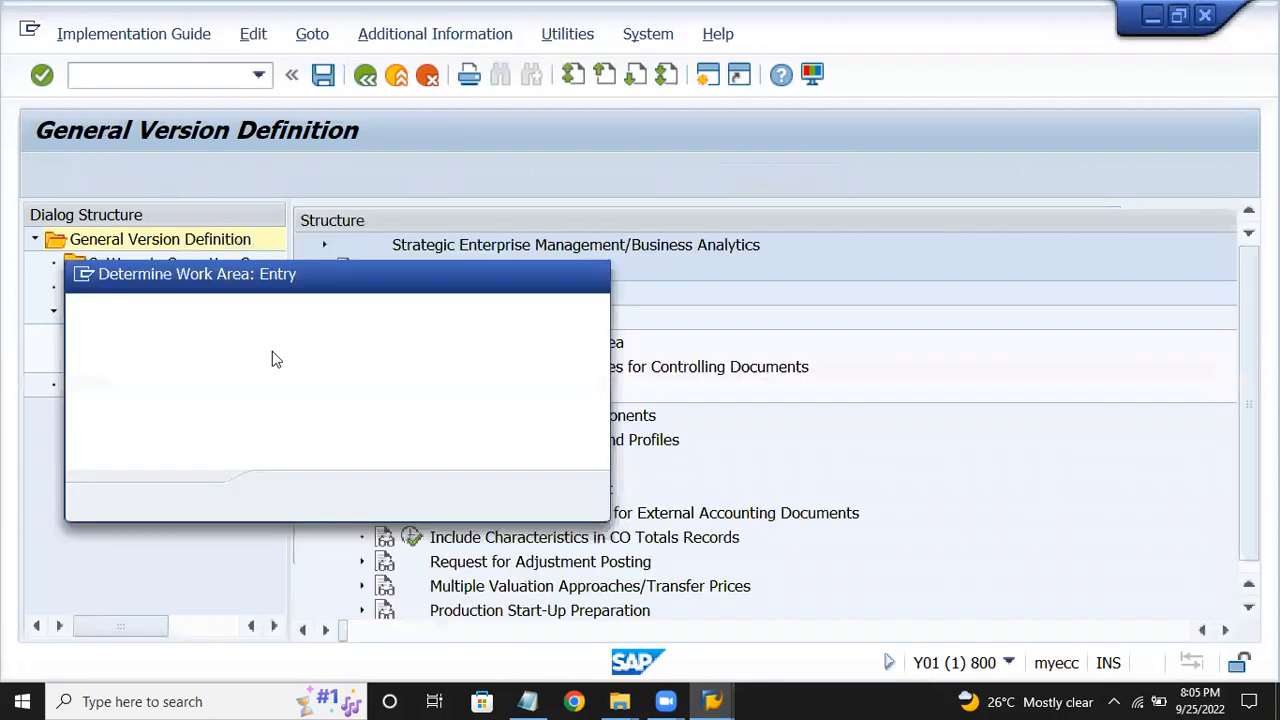
{"action": "type", "text": "crom"}
{"action": "key", "text": "Return"}
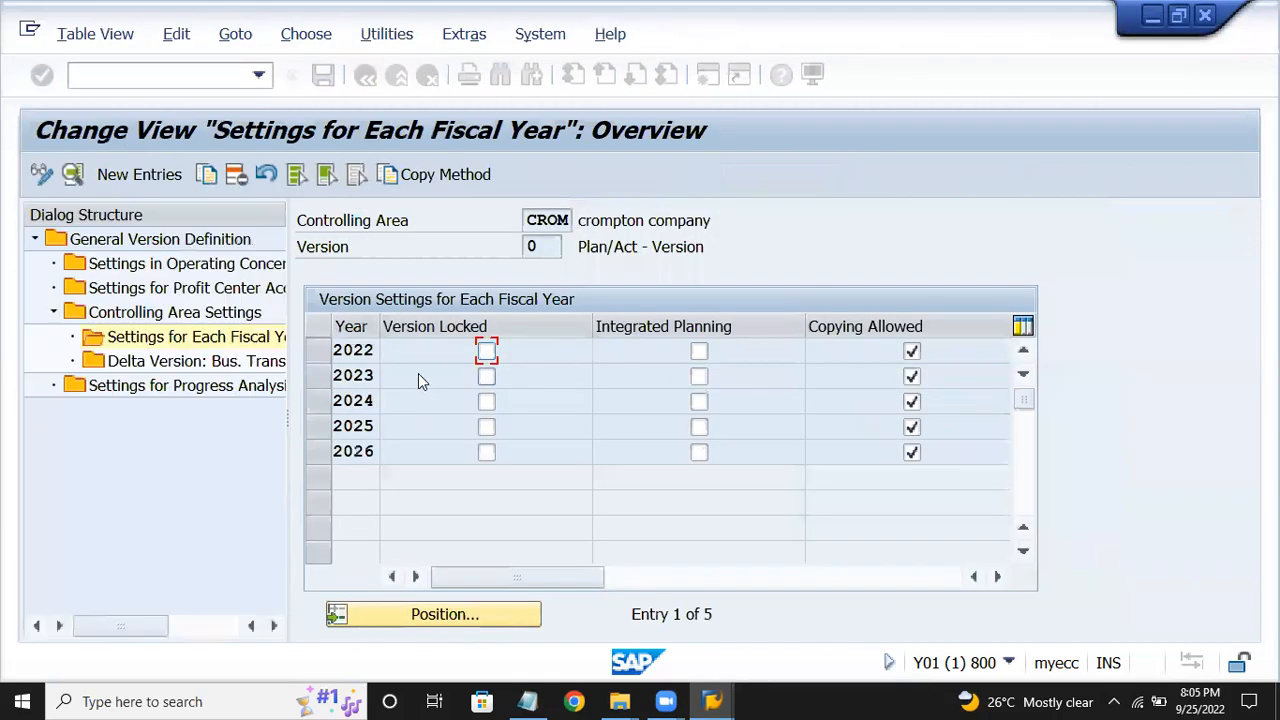
{"action": "double_click", "coordinate": [346, 349]}
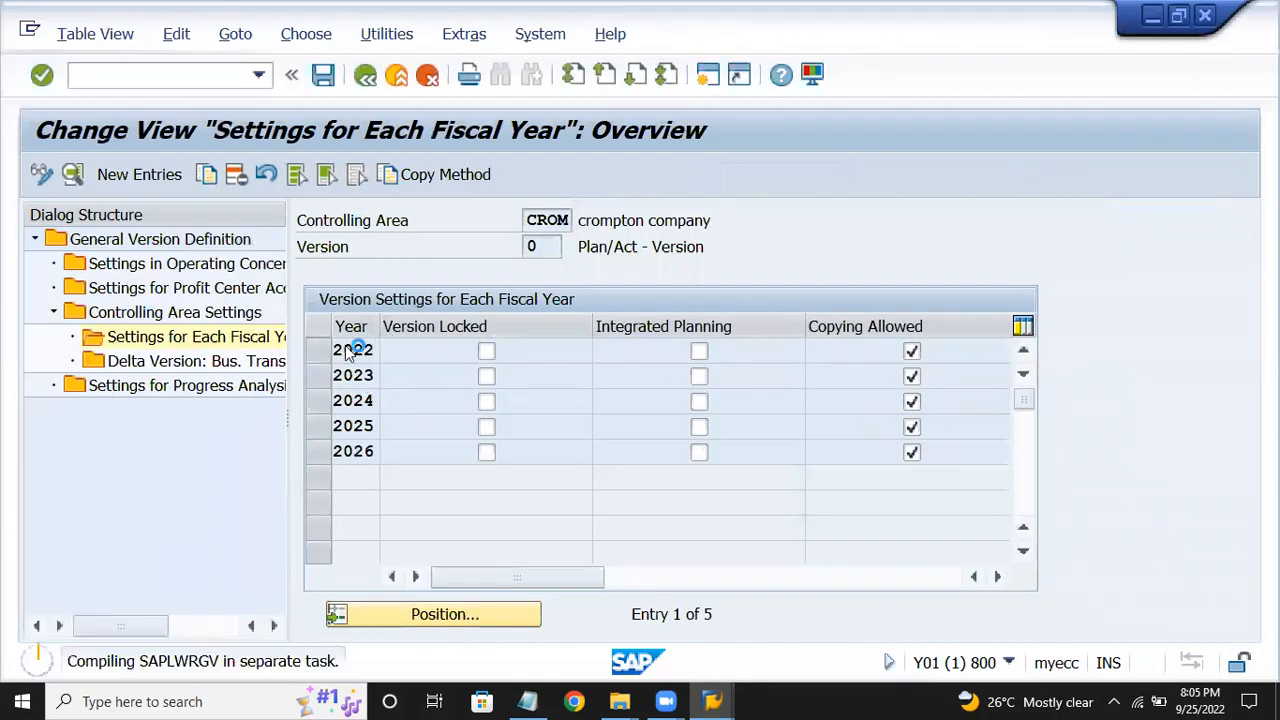
{"action": "double_click", "coordinate": [344, 350]}
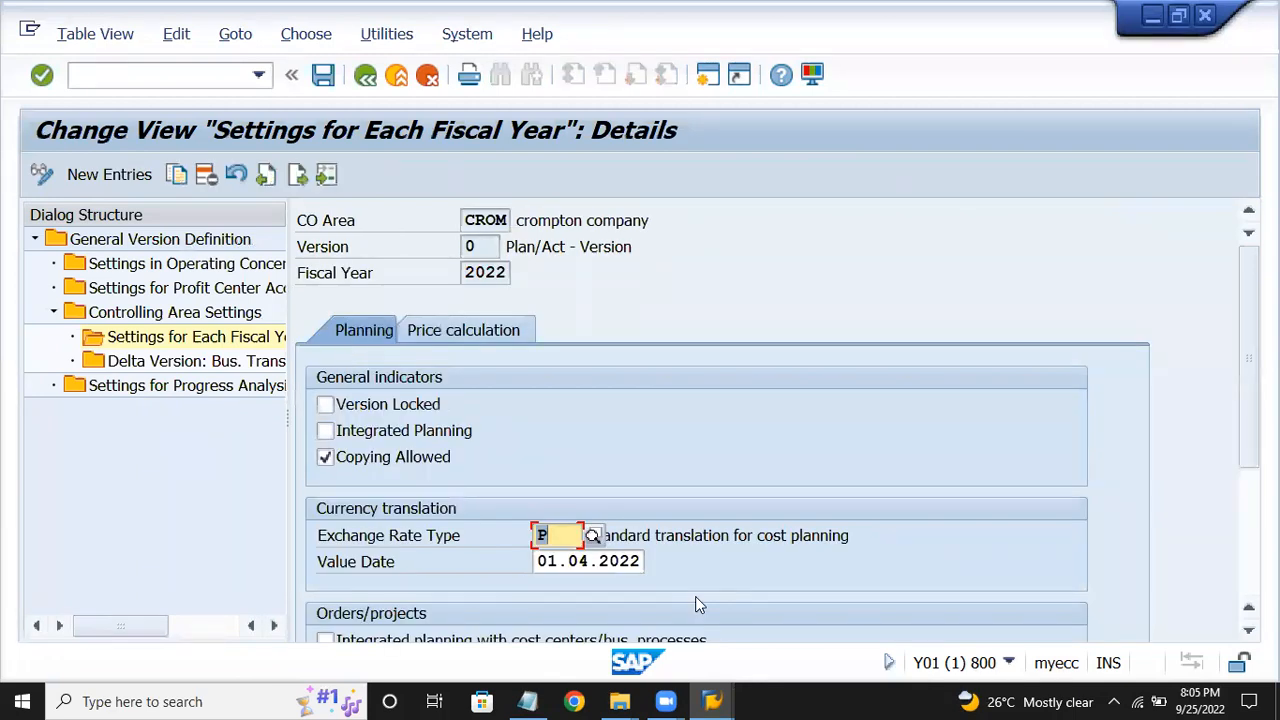
Set exchange rate type M, standard translation at average rate, and save to a customizing request.
{"action": "type", "text": "M"}
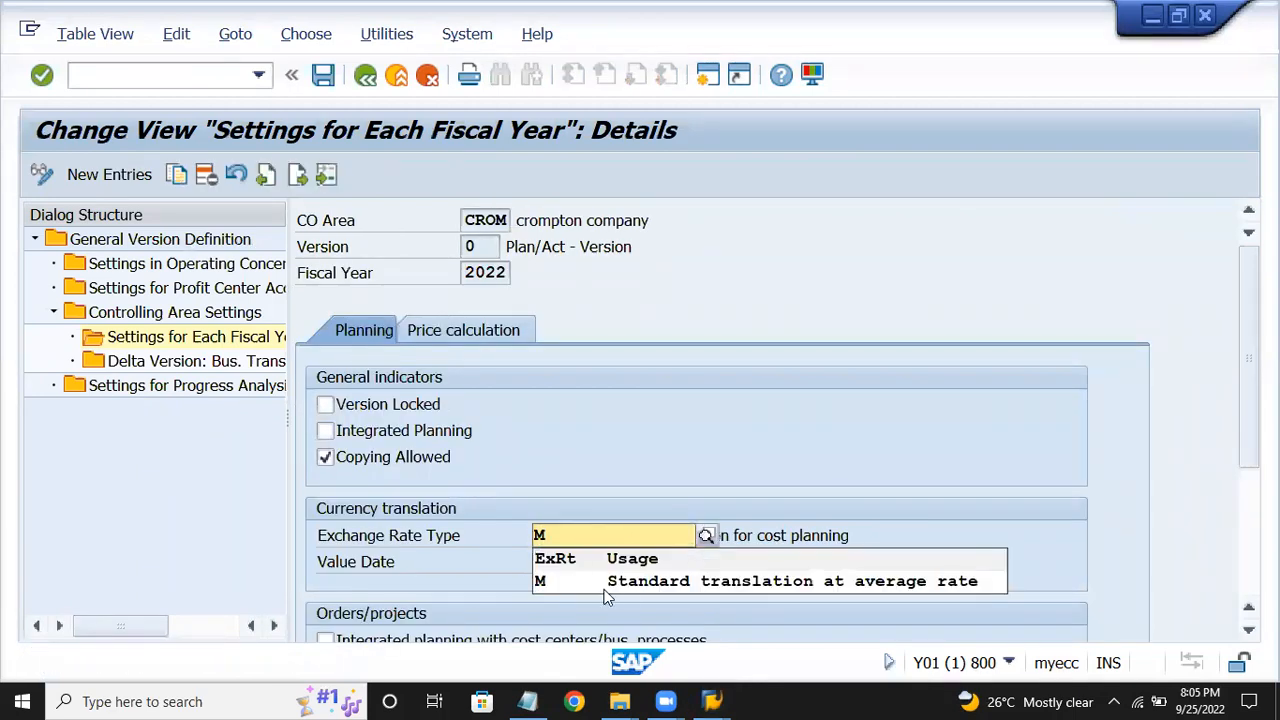
{"action": "left_click", "coordinate": [620, 582]}
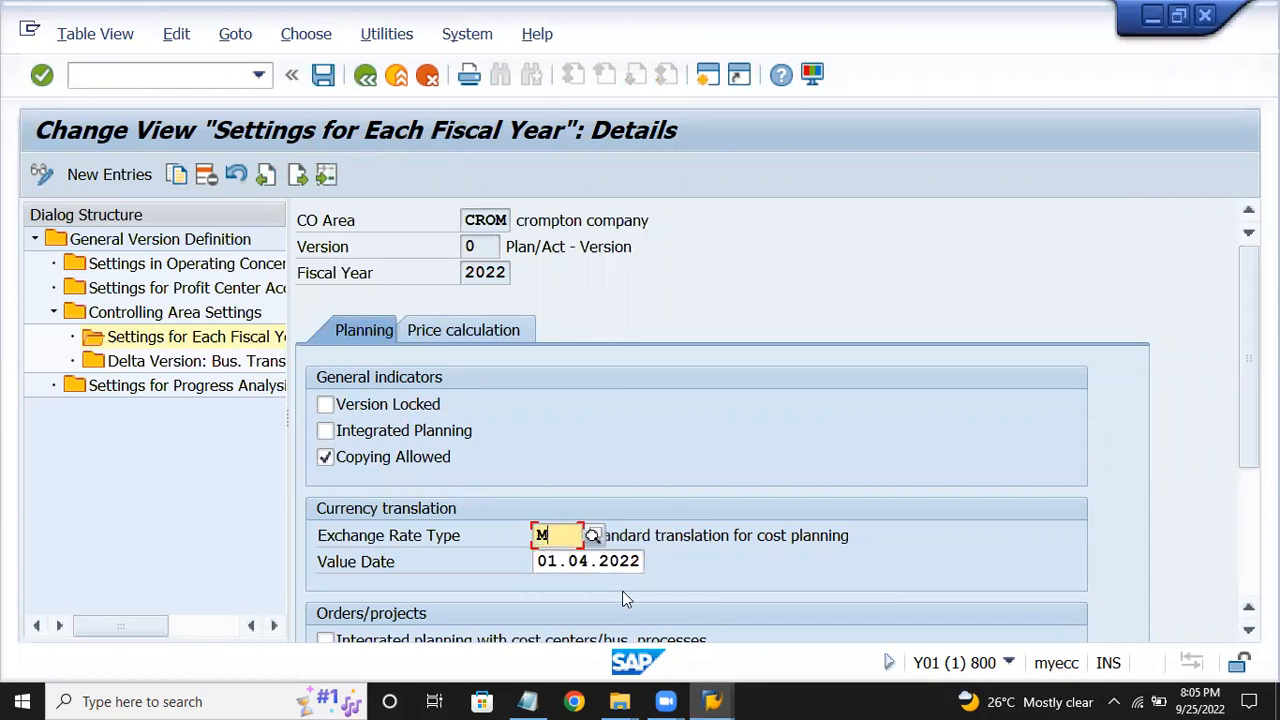
{"action": "key", "text": "Return"}
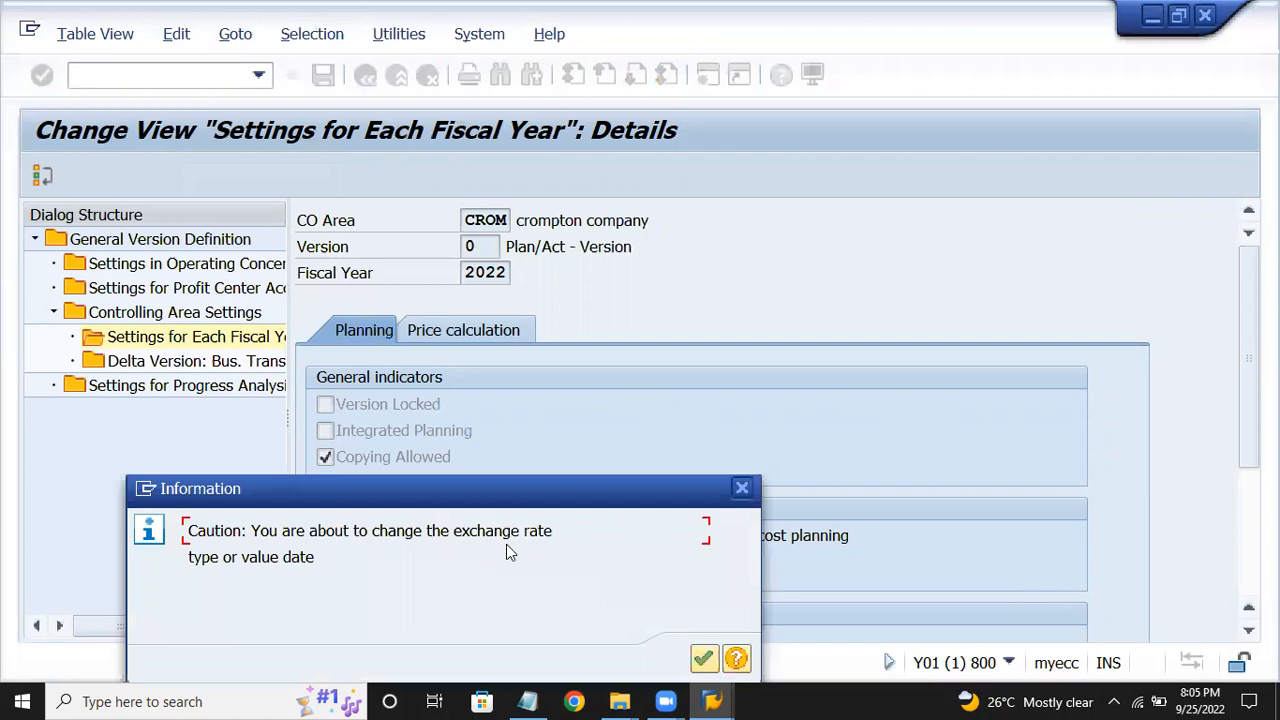
{"action": "key", "text": "Return"}
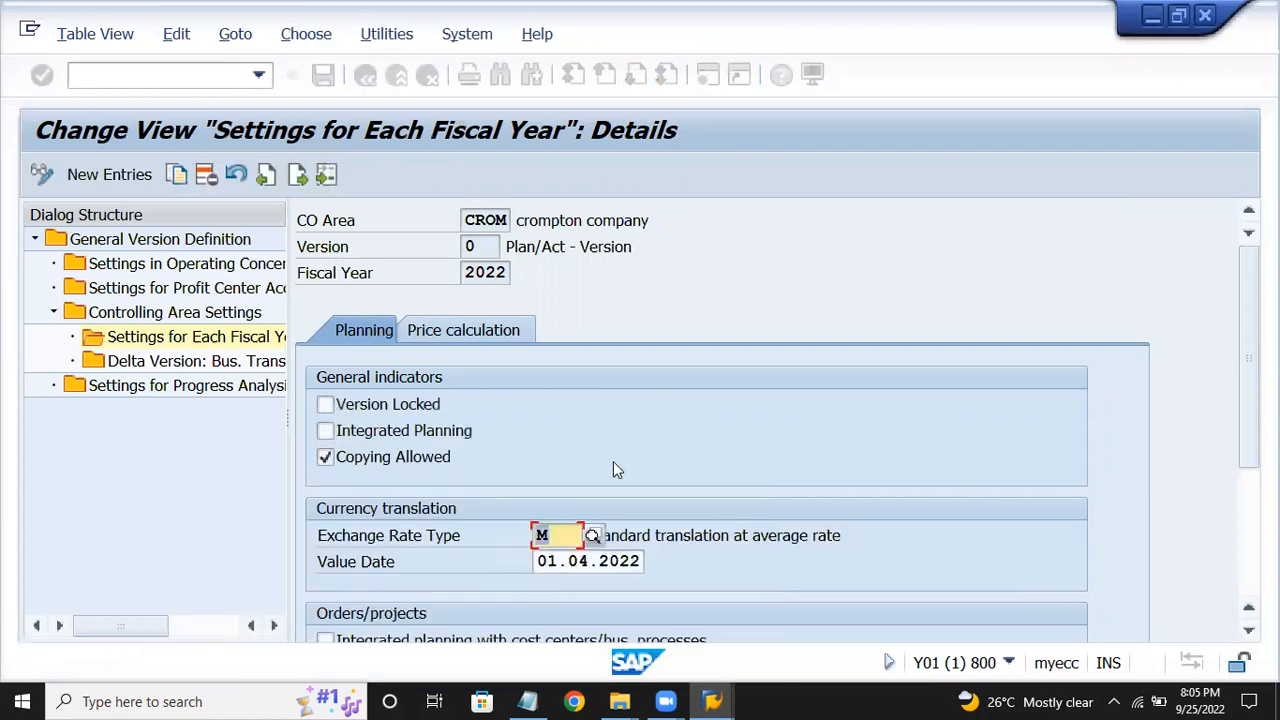
{"action": "left_click", "coordinate": [693, 537]}
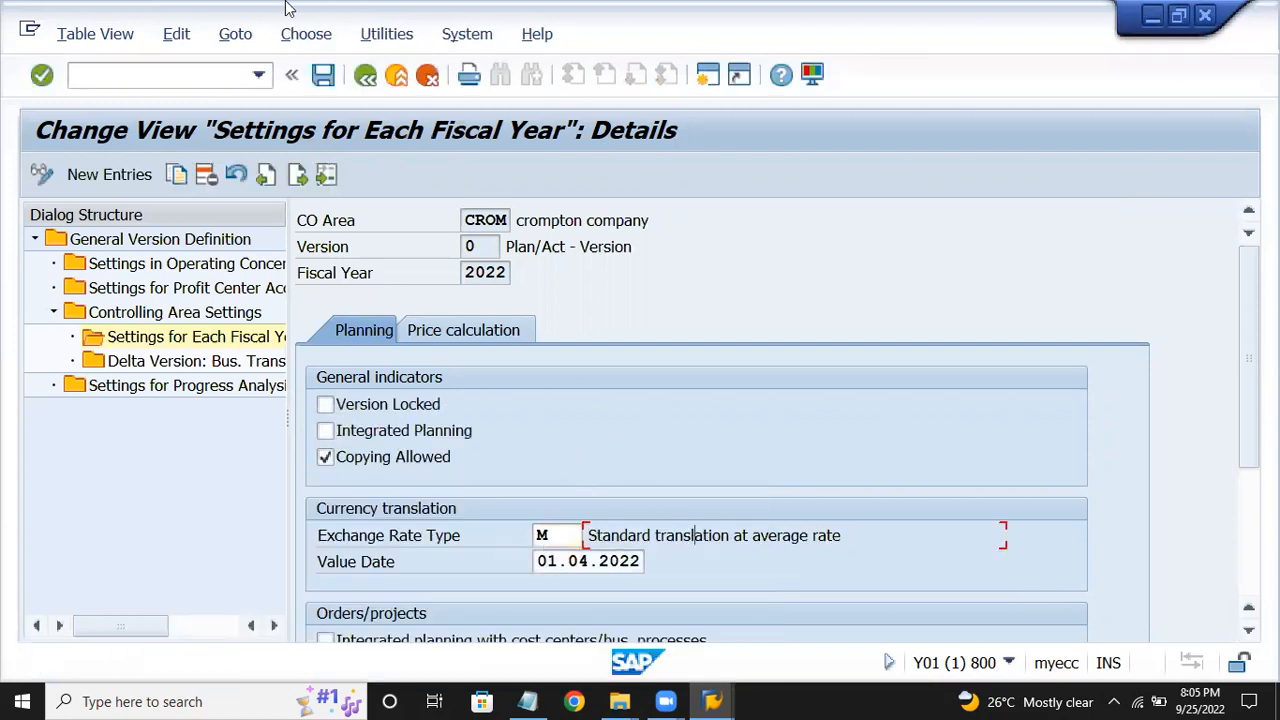
{"action": "left_click", "coordinate": [325, 77]}
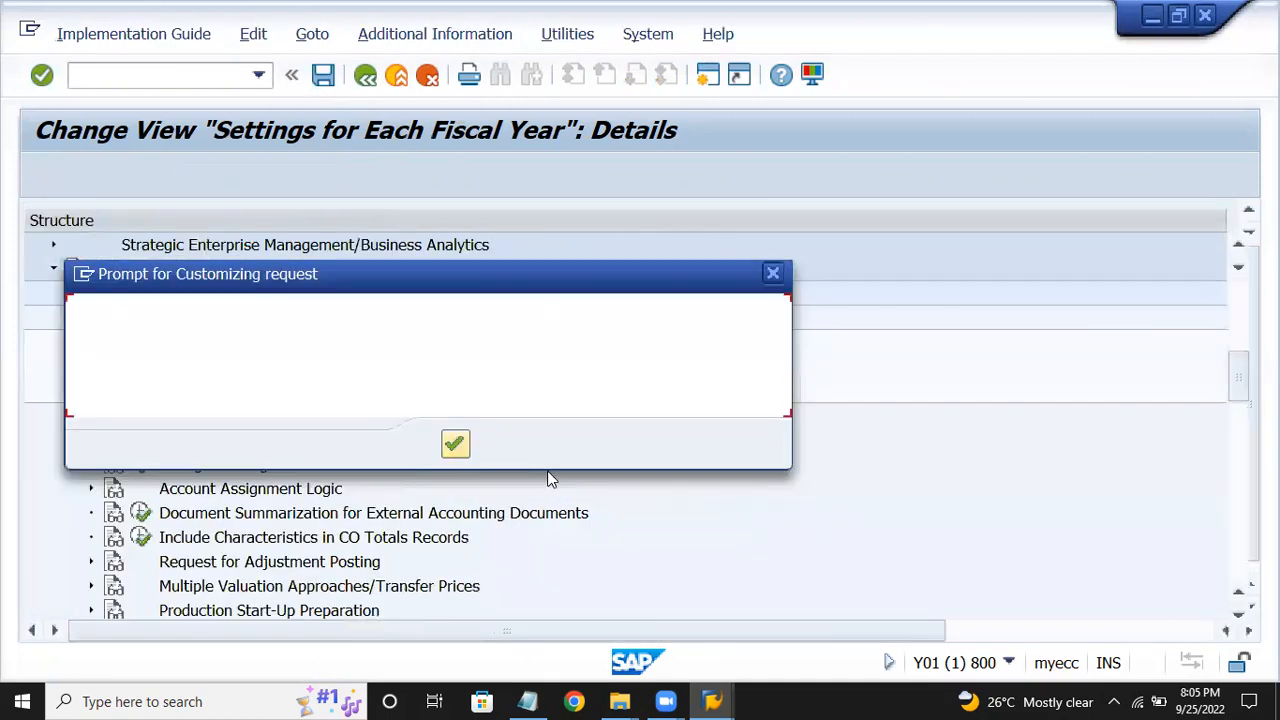
{"action": "left_click", "coordinate": [457, 445]}
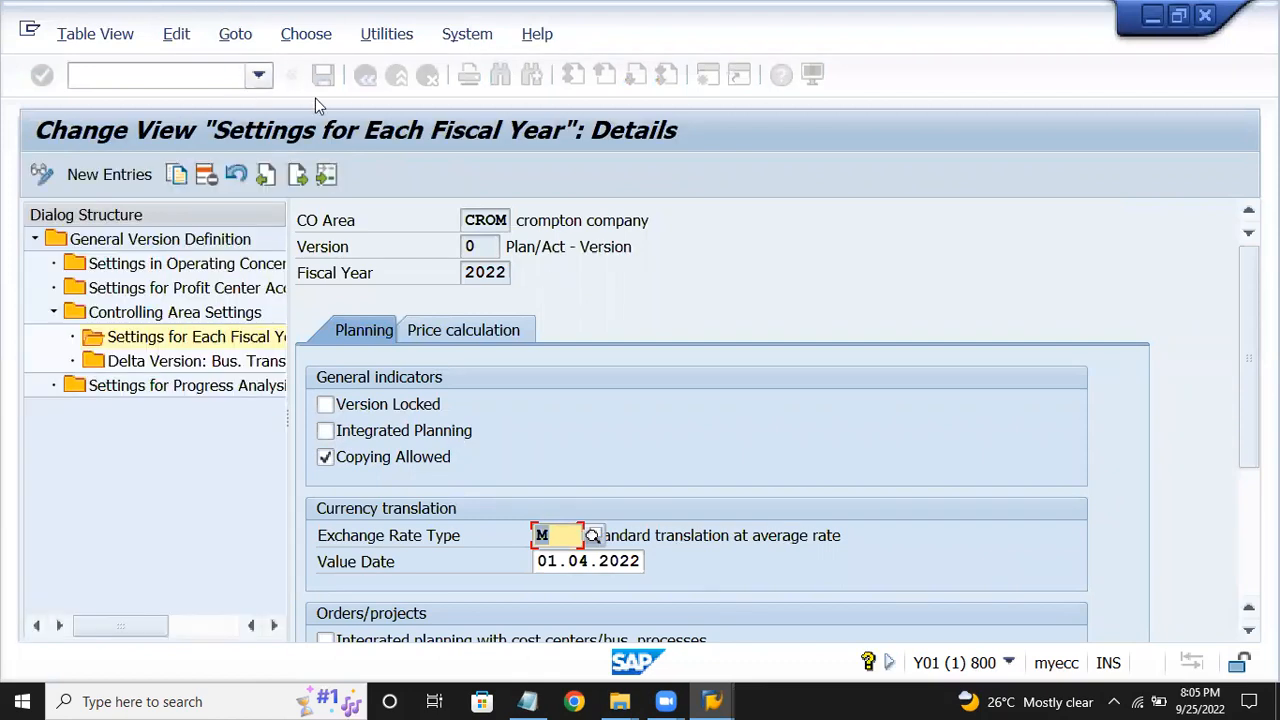
{"action": "left_click", "coordinate": [369, 77]}
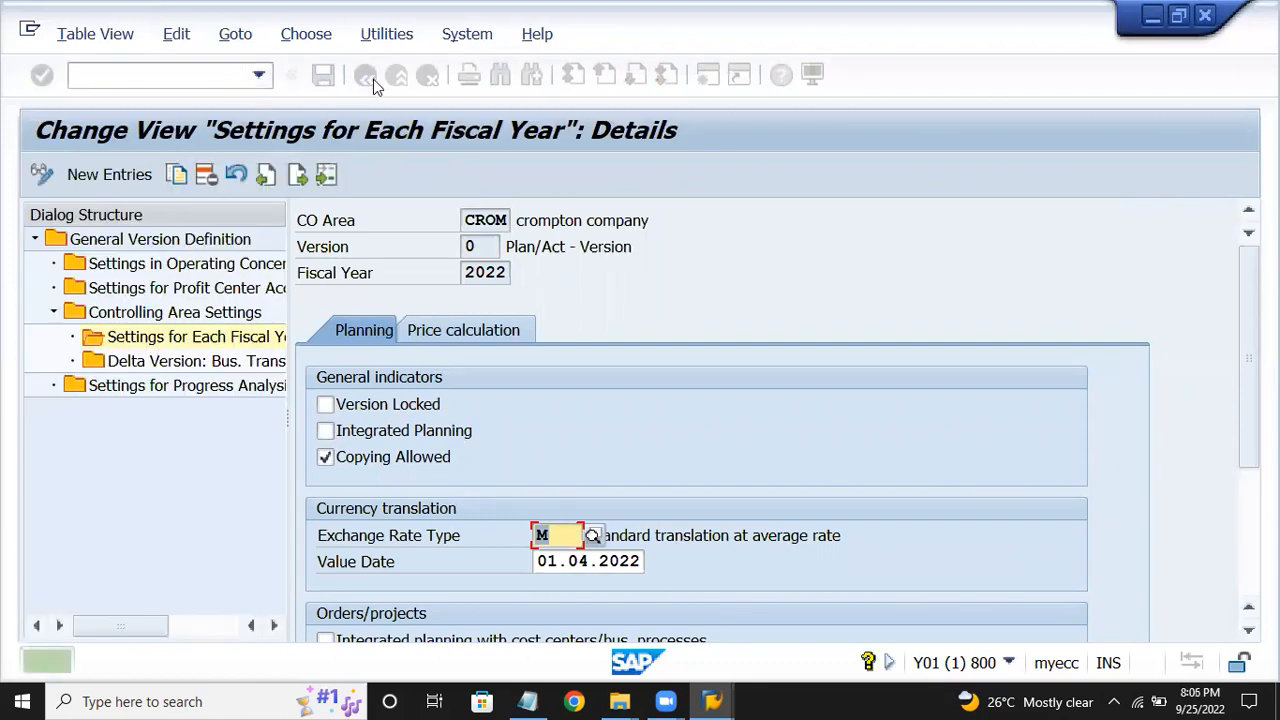
{"action": "left_click", "coordinate": [525, 700]}
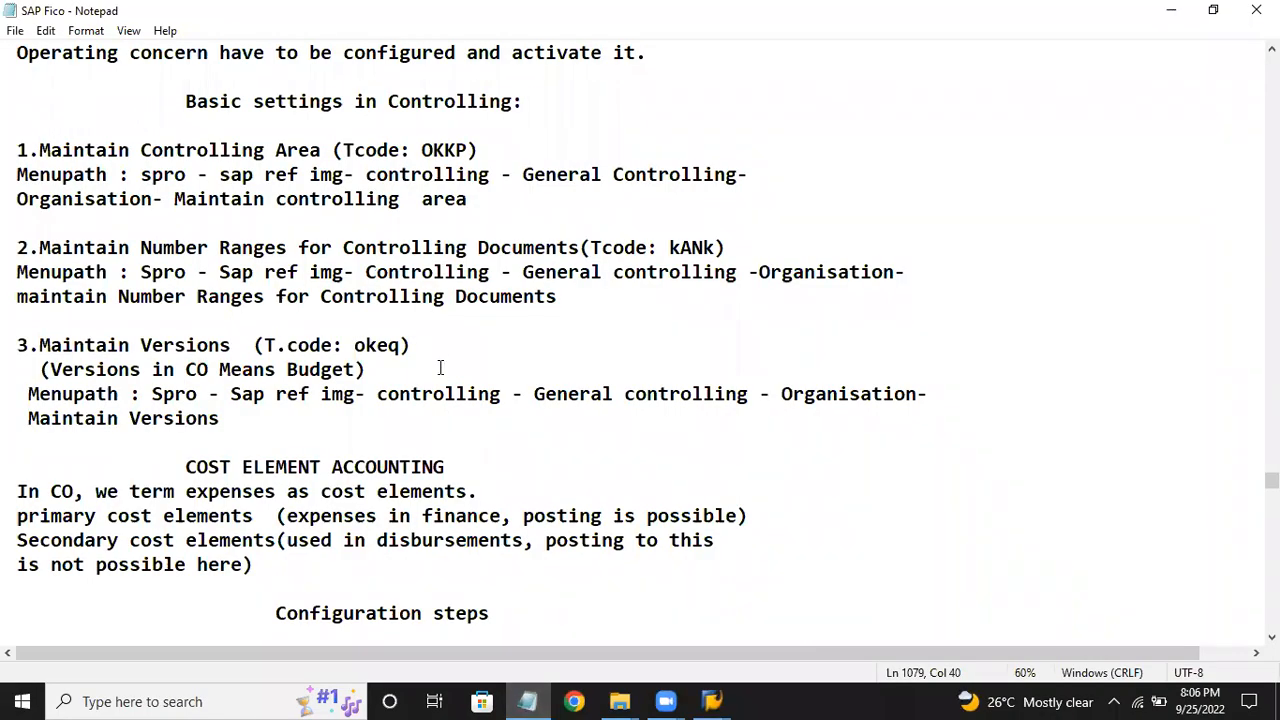
Read down the notes to the cost element configuration steps, then return to the SAP IMG window.
{"action": "scroll", "coordinate": [440, 368], "scroll_direction": "down", "scroll_amount": 5}
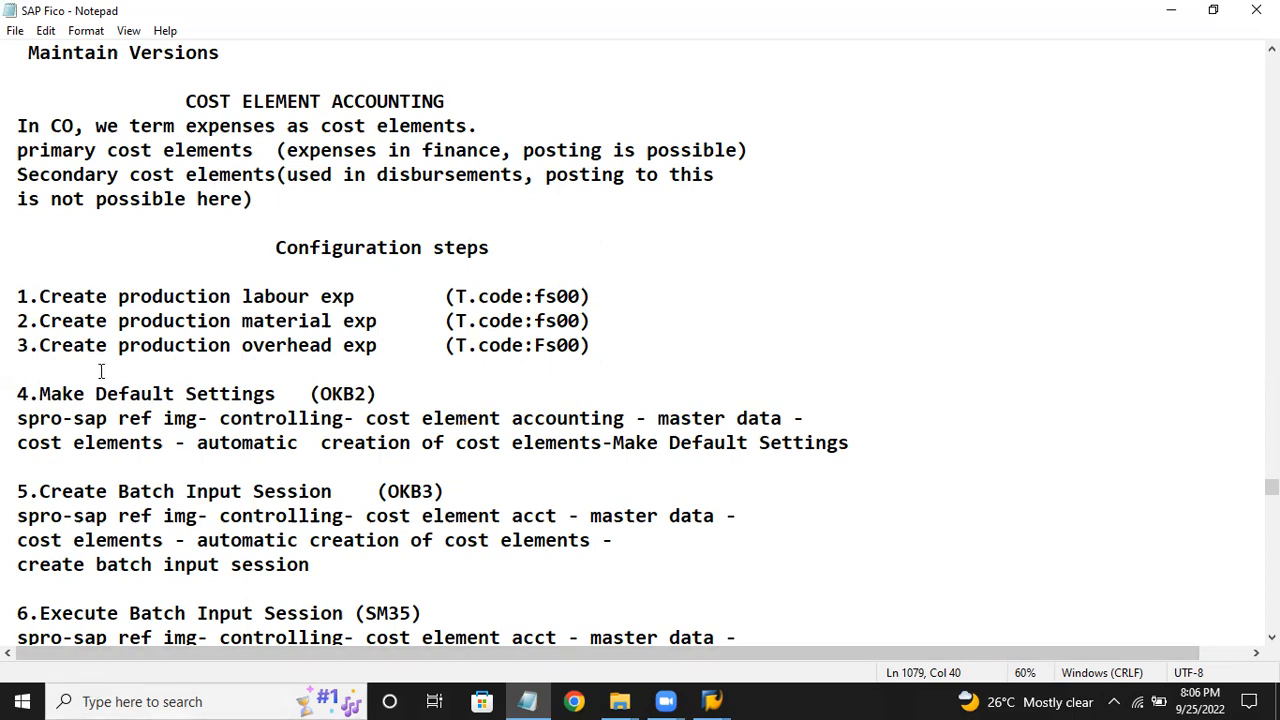
{"action": "scroll", "coordinate": [101, 371], "scroll_direction": "down", "scroll_amount": 2}
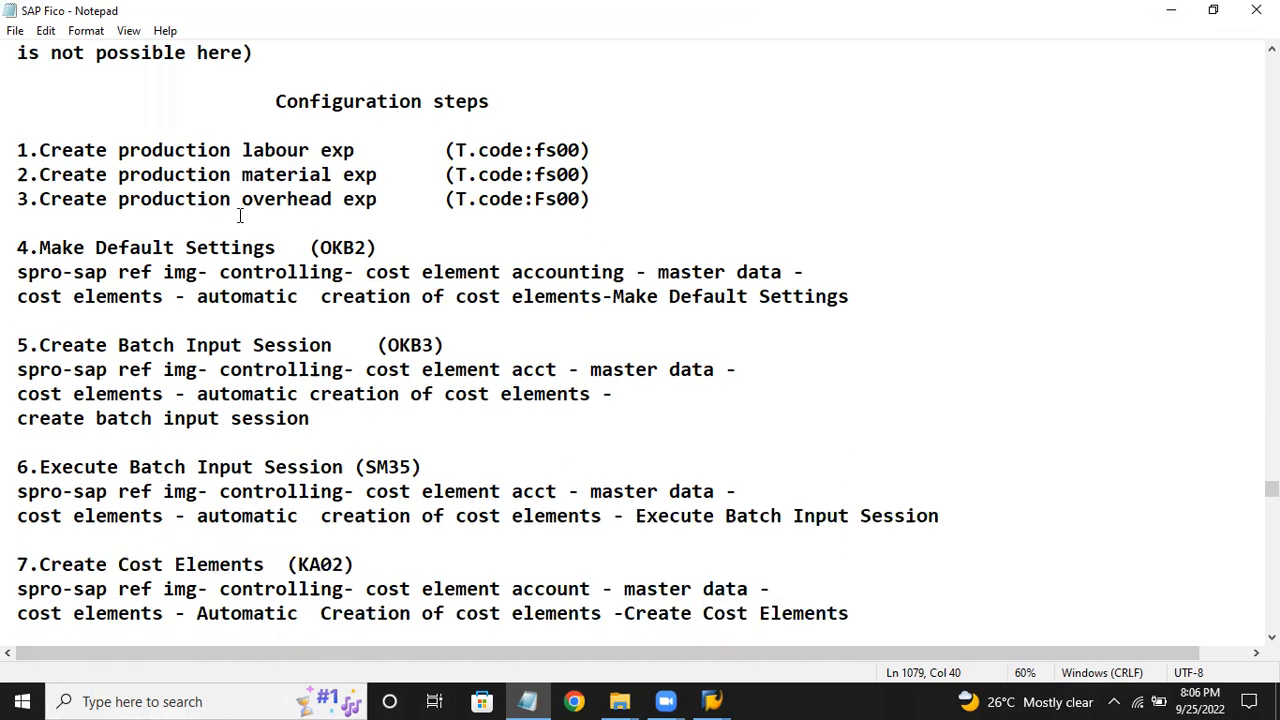
{"action": "mouse_move", "coordinate": [713, 690]}
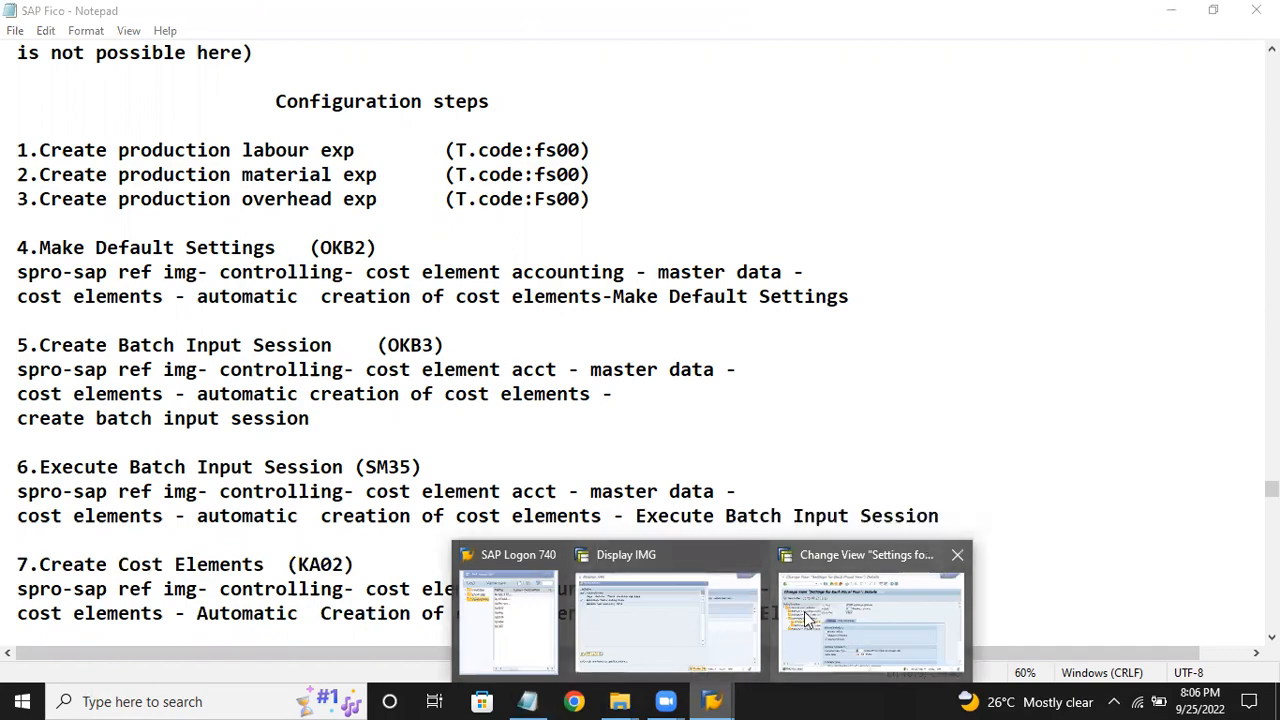
{"action": "left_click", "coordinate": [684, 625]}
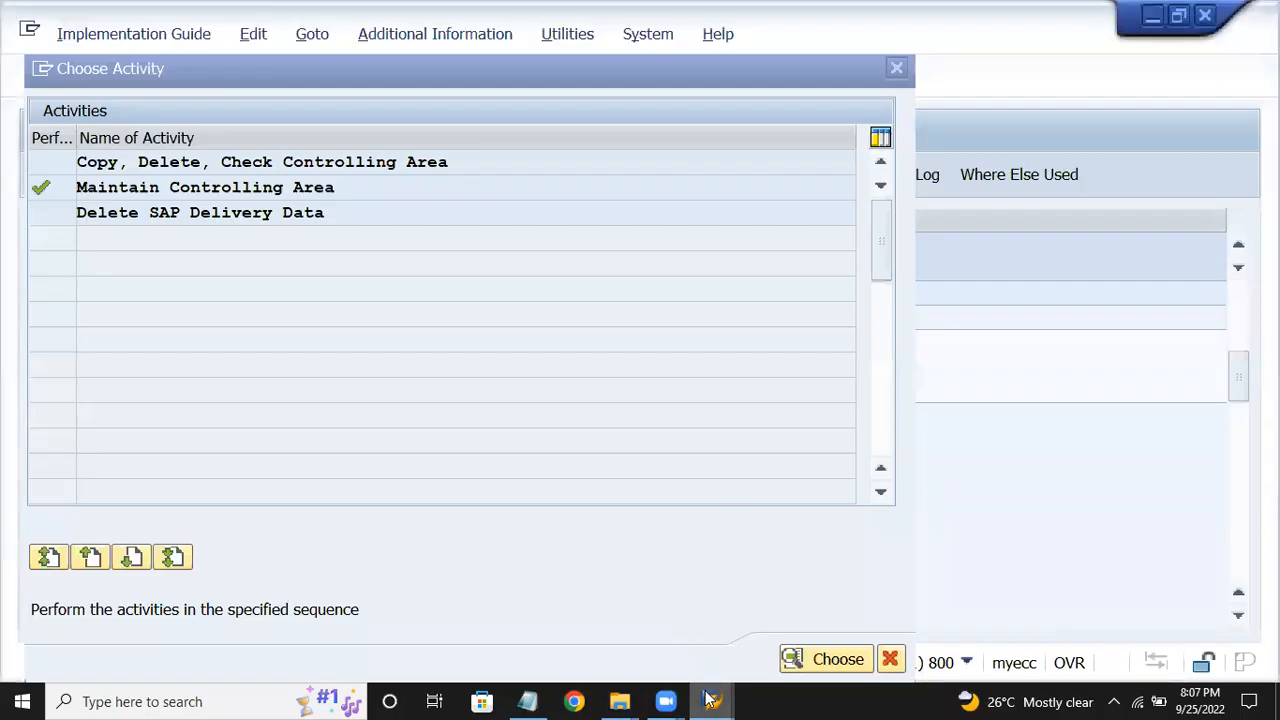
Leave the fiscal-year view with /n and start transaction FS00.
{"action": "mouse_move", "coordinate": [708, 697]}
{"action": "left_click", "coordinate": [875, 610]}
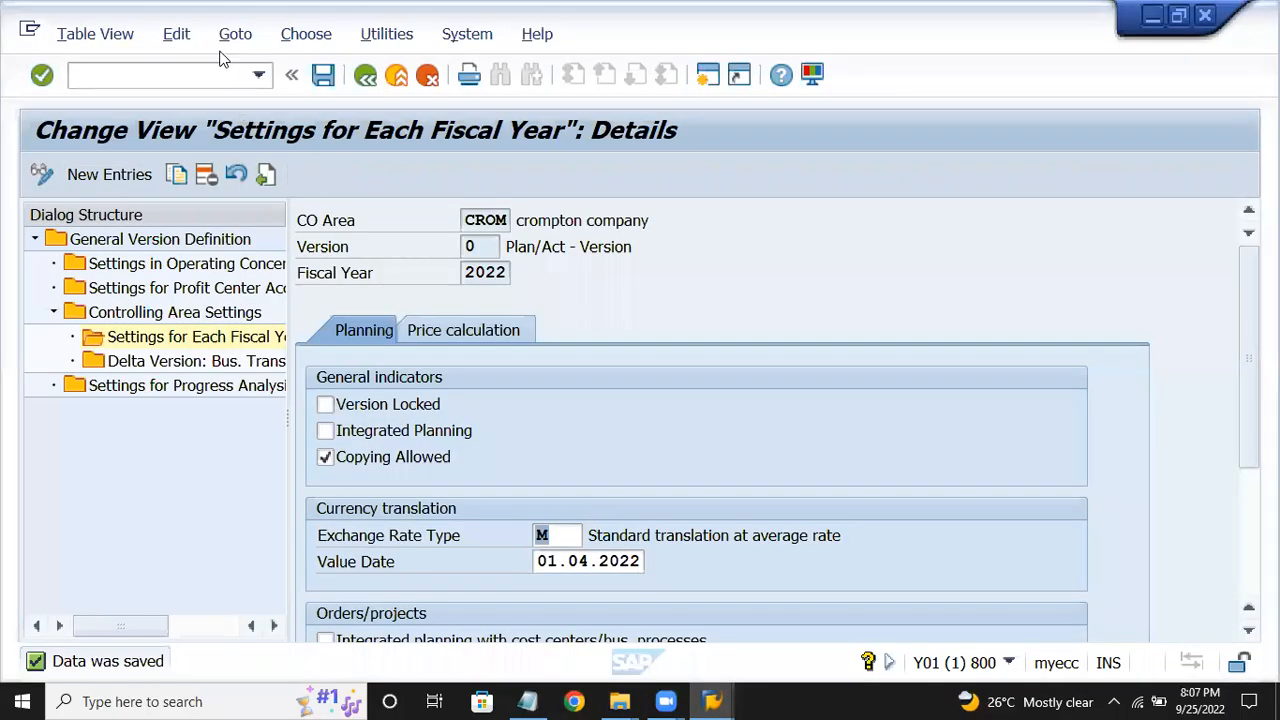
{"action": "left_click", "coordinate": [200, 77]}
{"action": "type", "text": "/"}
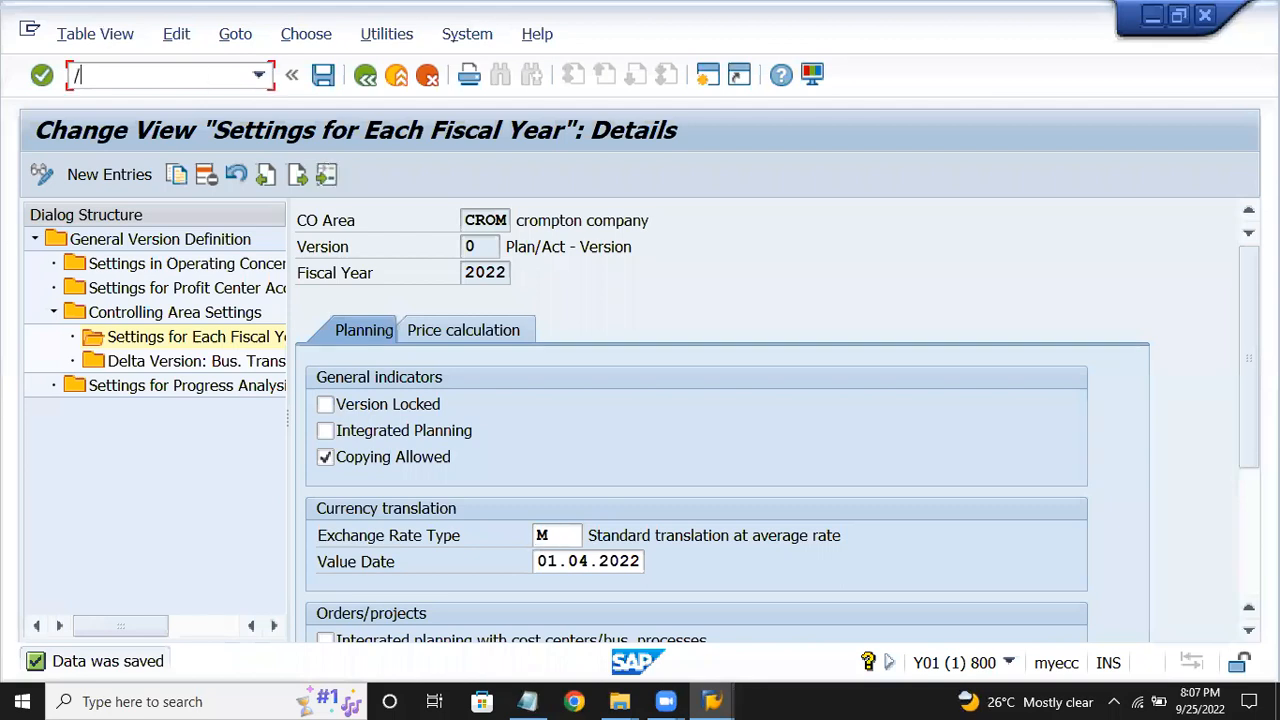
{"action": "type", "text": "n"}
{"action": "key", "text": "Return"}
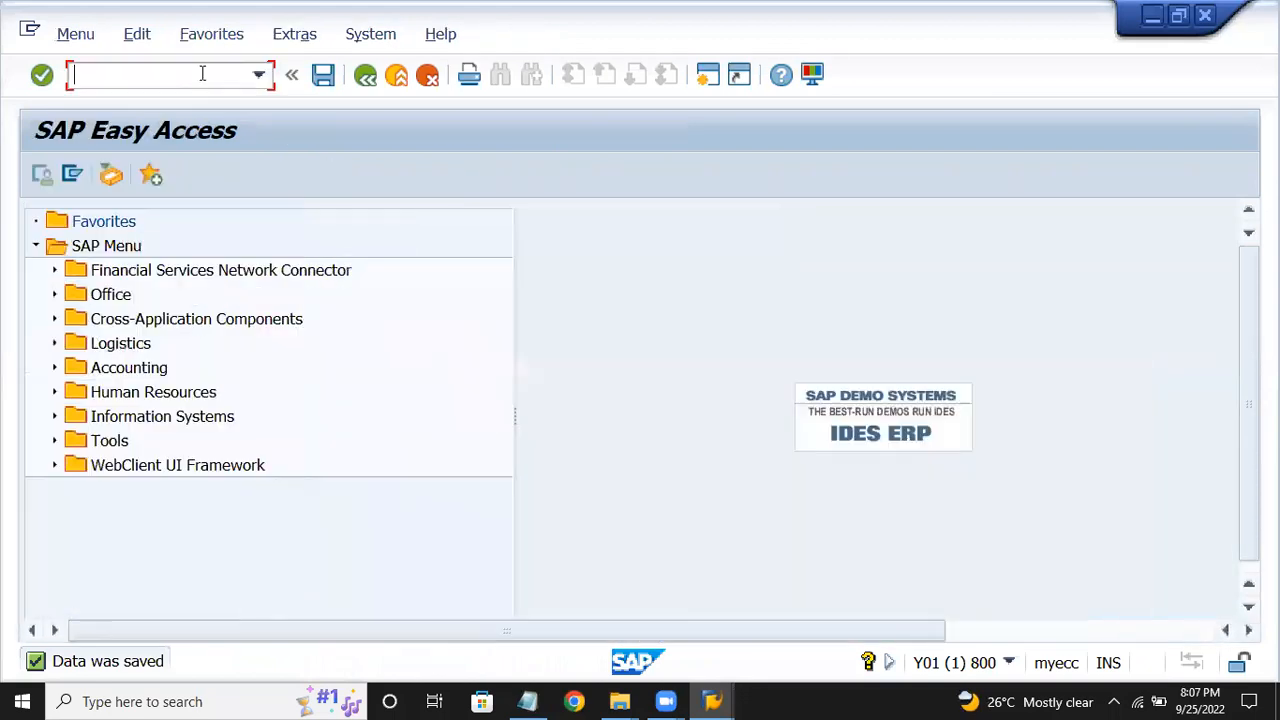
{"action": "type", "text": "fs00"}
{"action": "key", "text": "Return"}
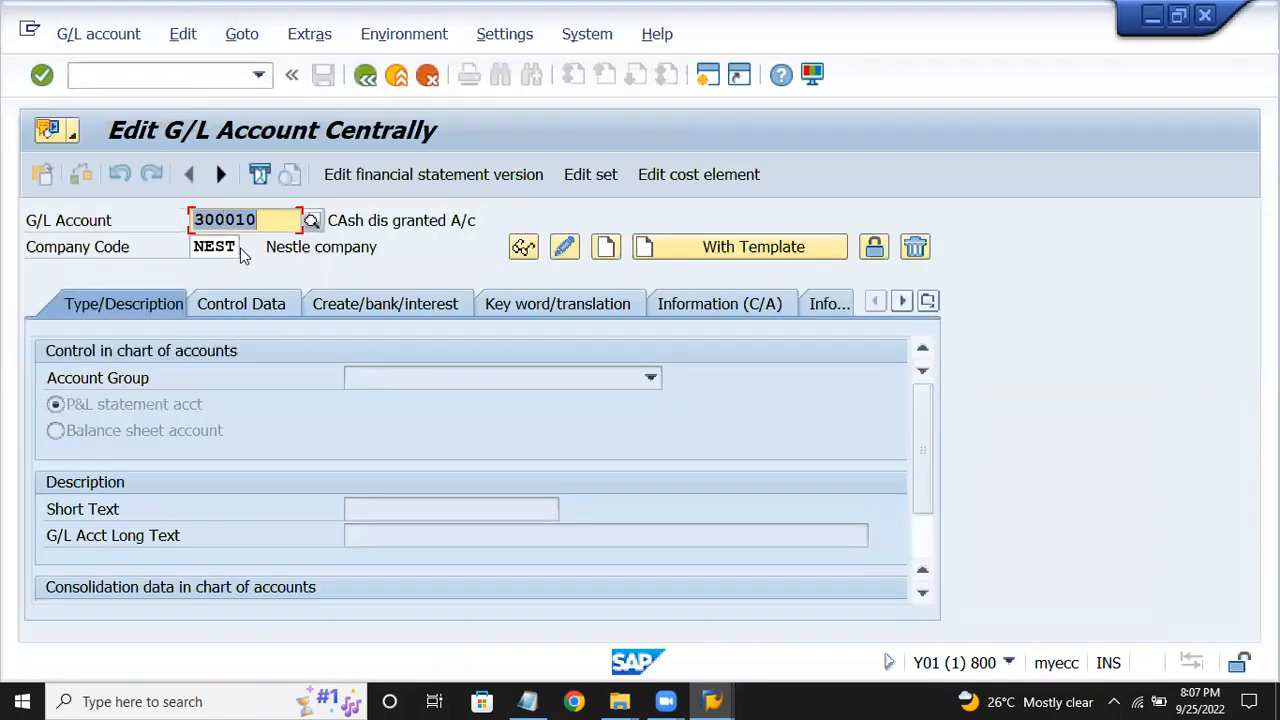
Set company code CROM in FS00 and start creating G/L account 400010.
{"action": "left_click", "coordinate": [229, 246]}
{"action": "key", "text": "BackSpace"}
{"action": "key", "text": "BackSpace"}
{"action": "key", "text": "BackSpace"}
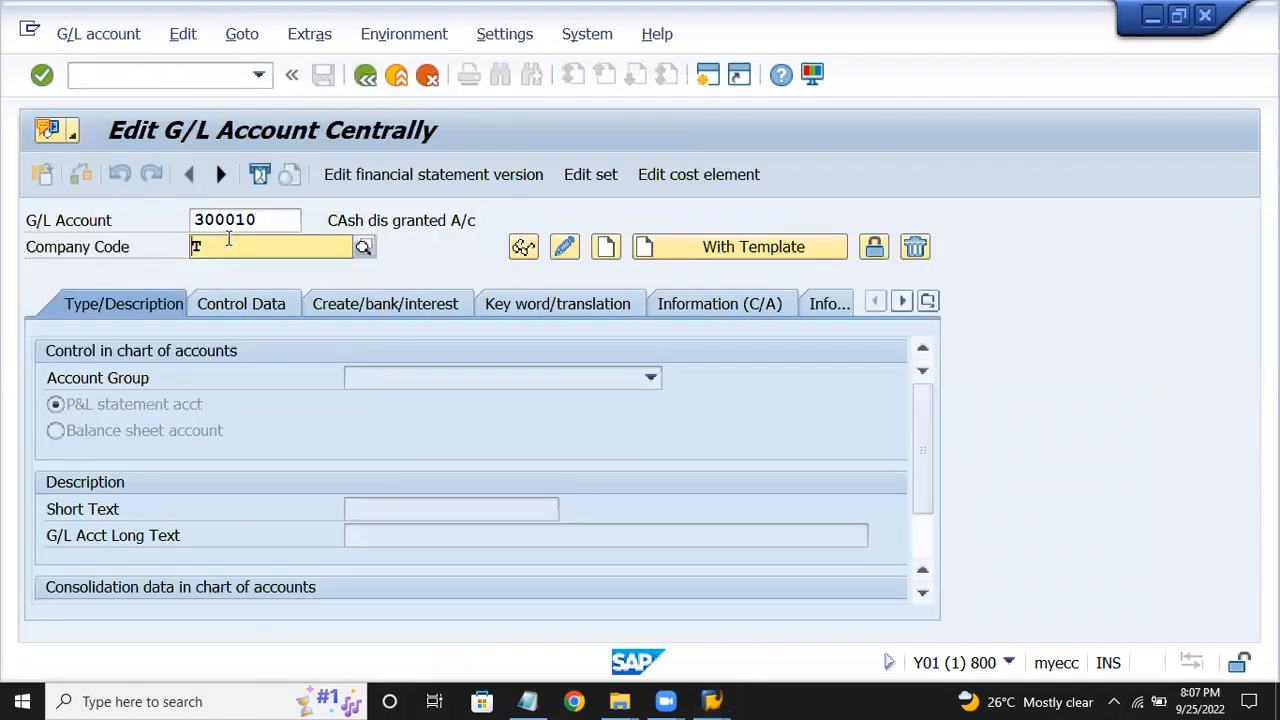
{"action": "type", "text": "crom"}
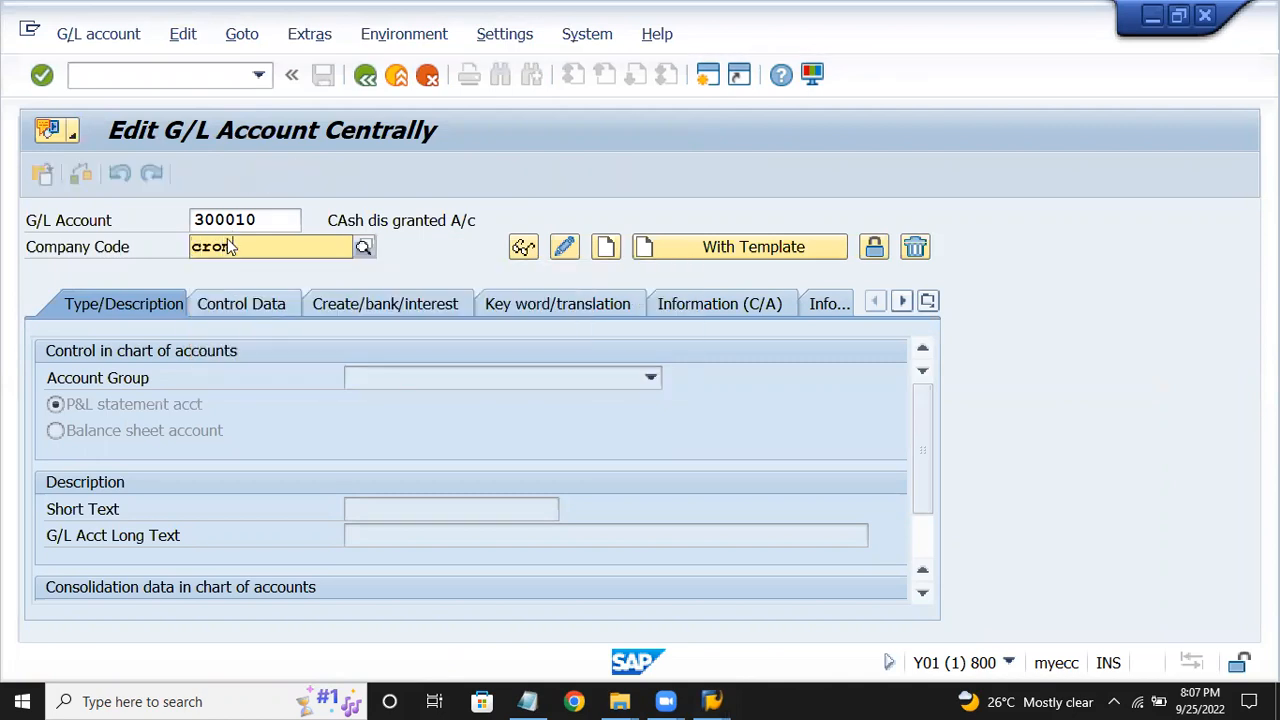
{"action": "key", "text": "Return"}
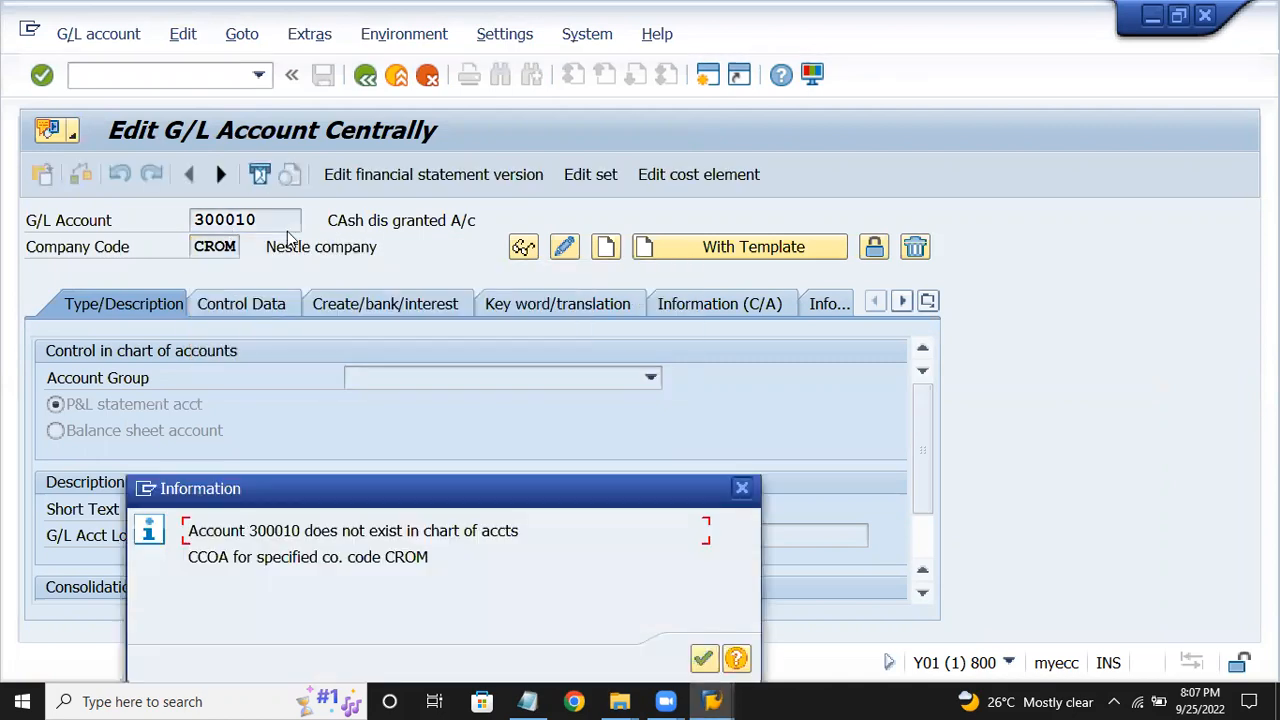
{"action": "key", "text": "Return"}
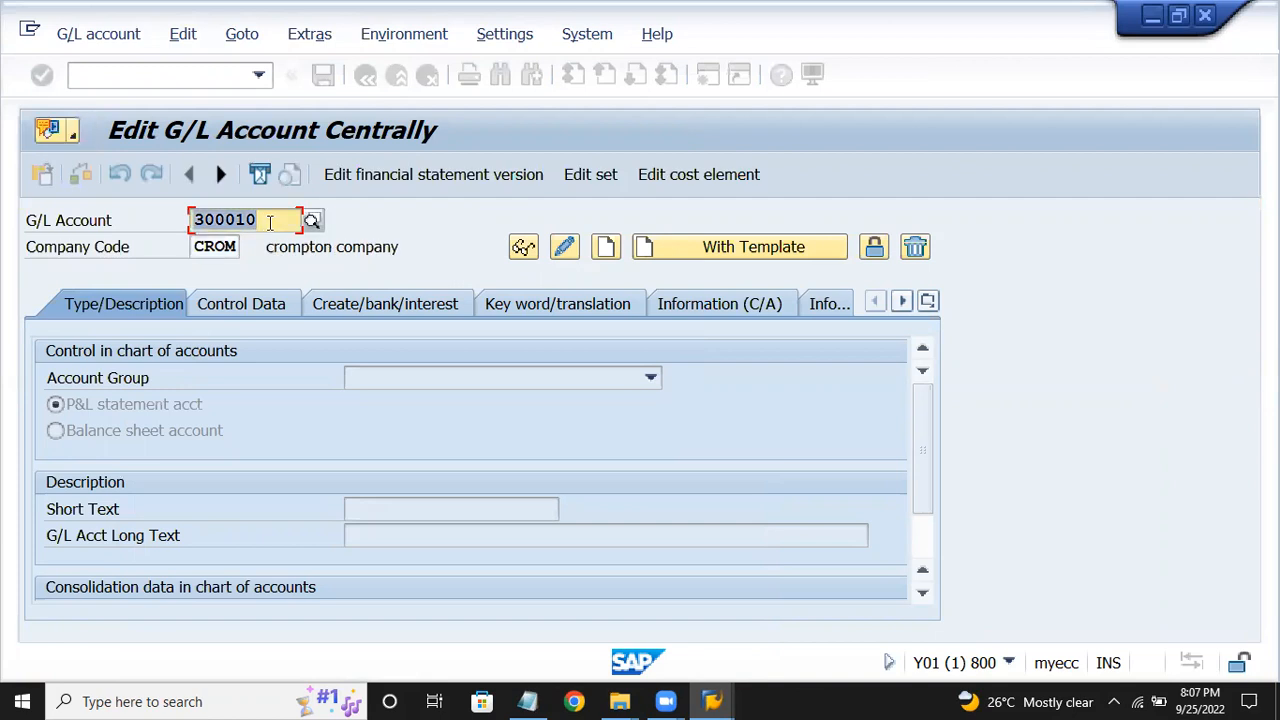
{"action": "key", "text": "BackSpace"}
{"action": "key", "text": "BackSpace"}
{"action": "key", "text": "BackSpace"}
{"action": "key", "text": "BackSpace"}
{"action": "key", "text": "BackSpace"}
{"action": "key", "text": "BackSpace"}
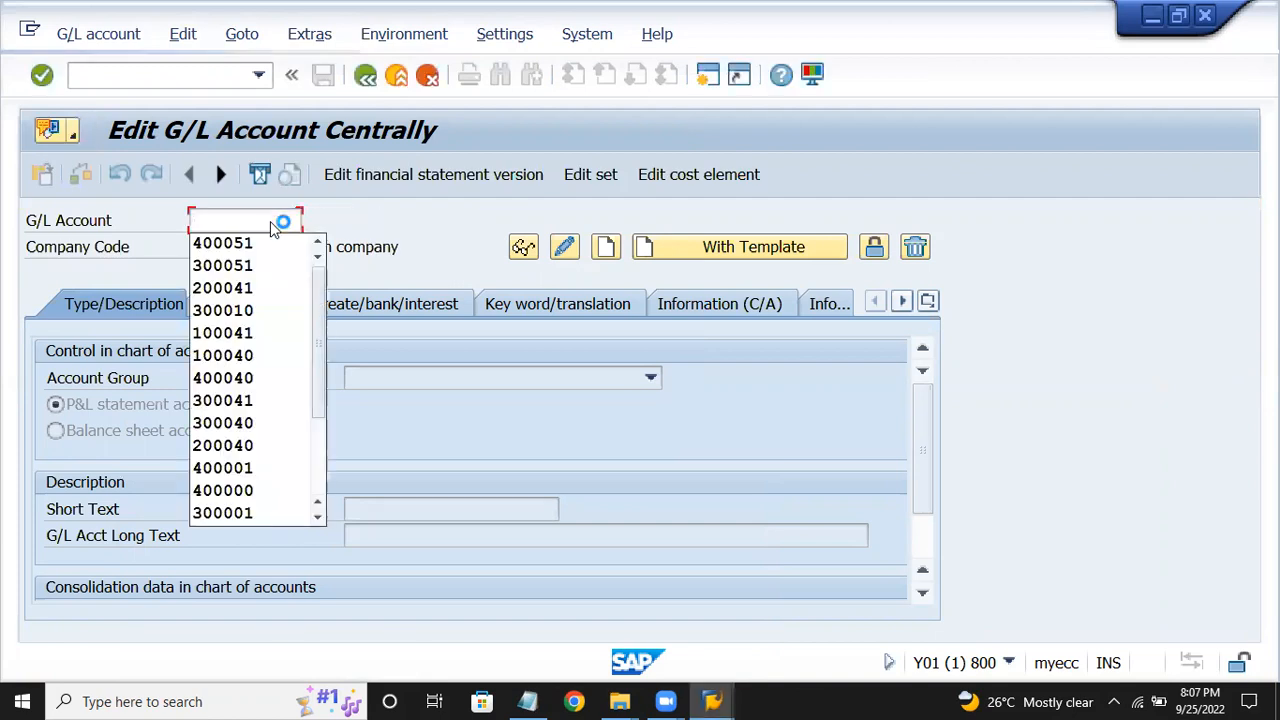
{"action": "type", "text": "4000010"}
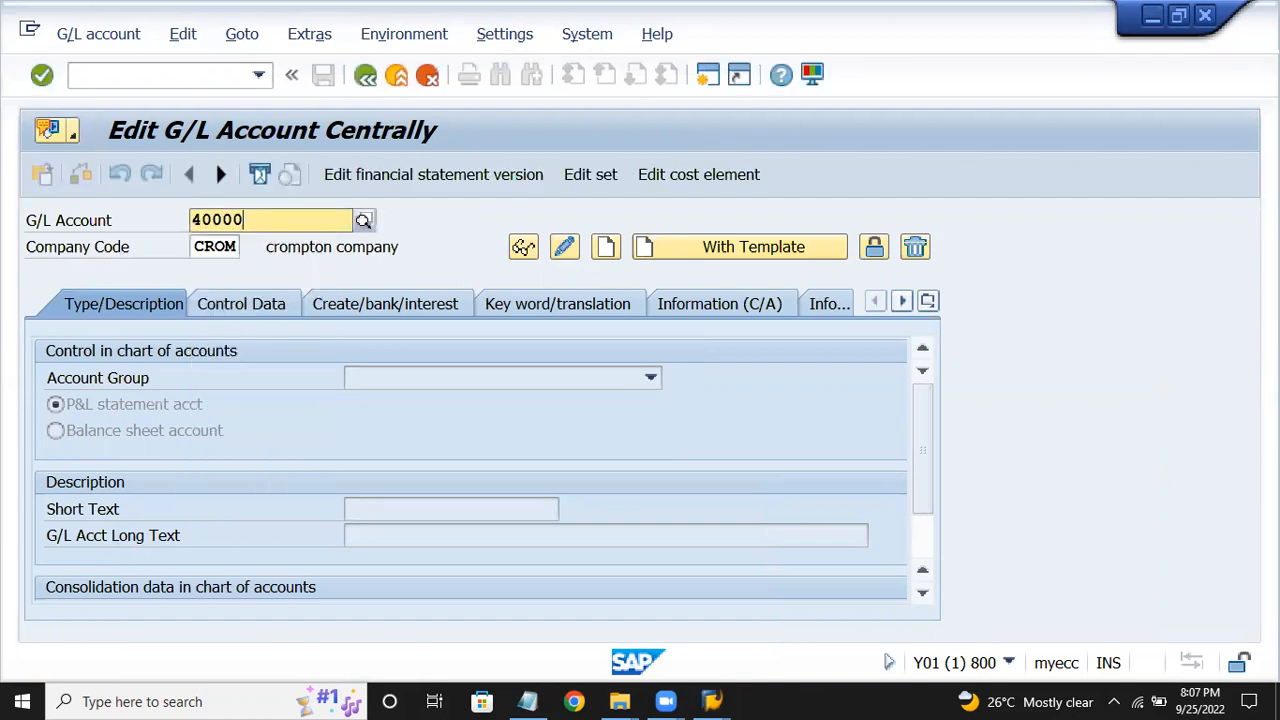
{"action": "key", "text": "BackSpace"}
{"action": "type", "text": "10"}
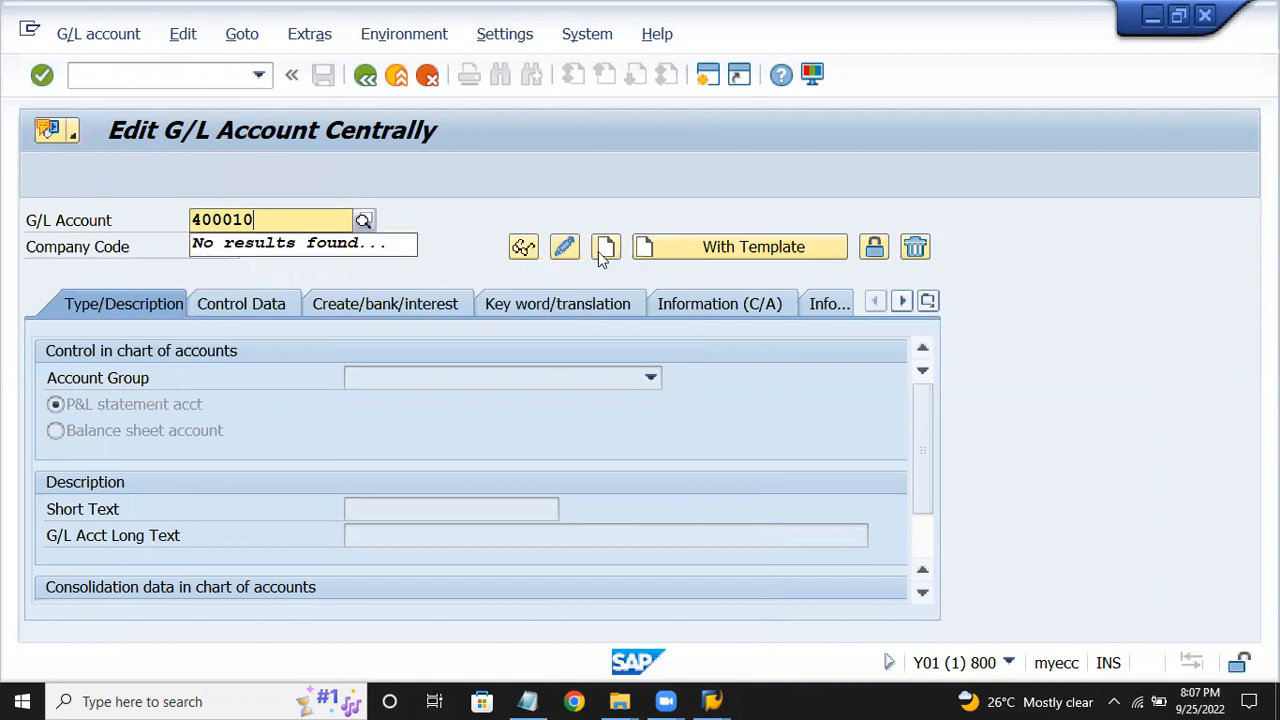
{"action": "key", "text": "Return"}
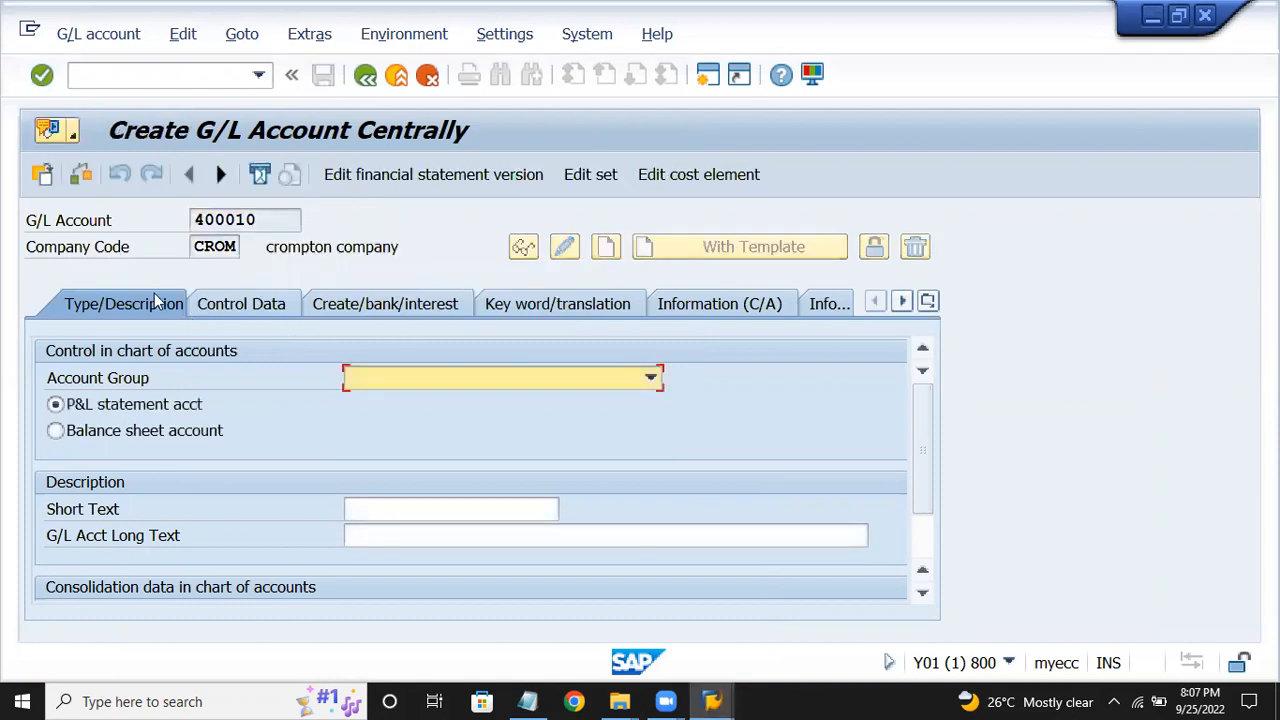
Assign account group EXPENSES and keep the P&L statement account type.
{"action": "left_click", "coordinate": [395, 385]}
{"action": "left_click", "coordinate": [383, 424]}
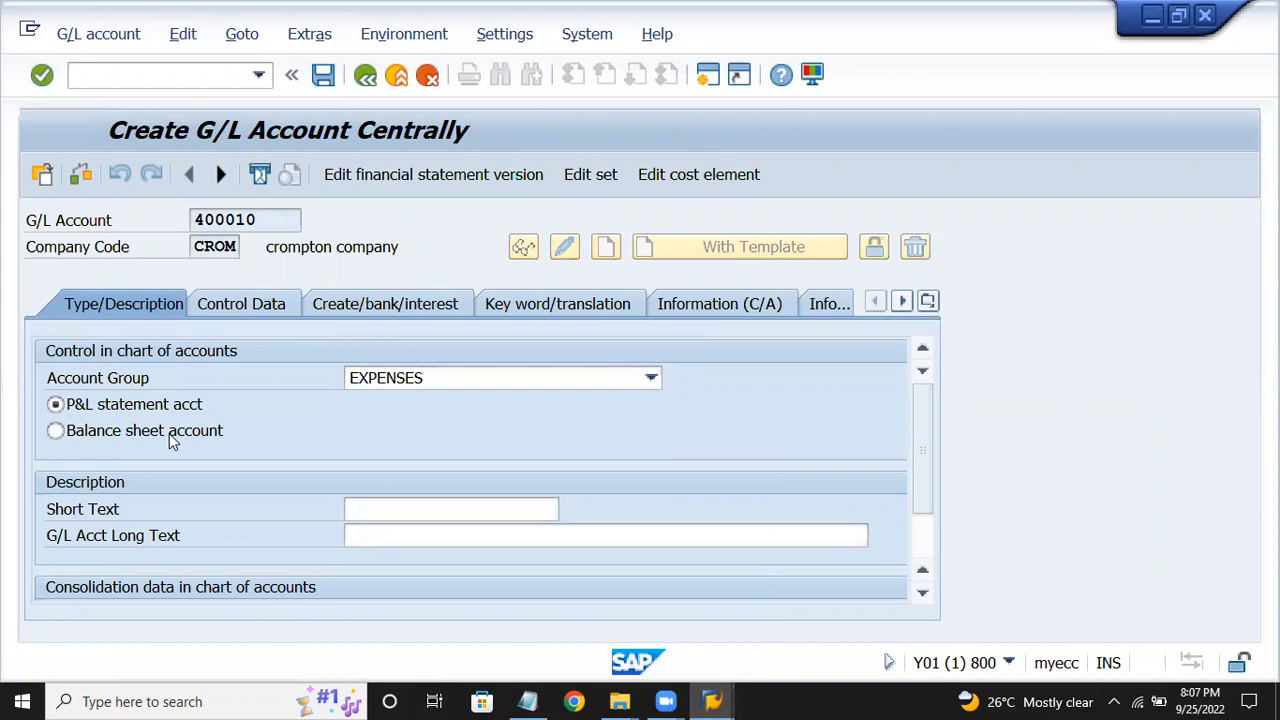
{"action": "left_click", "coordinate": [167, 430]}
{"action": "left_click", "coordinate": [183, 408]}
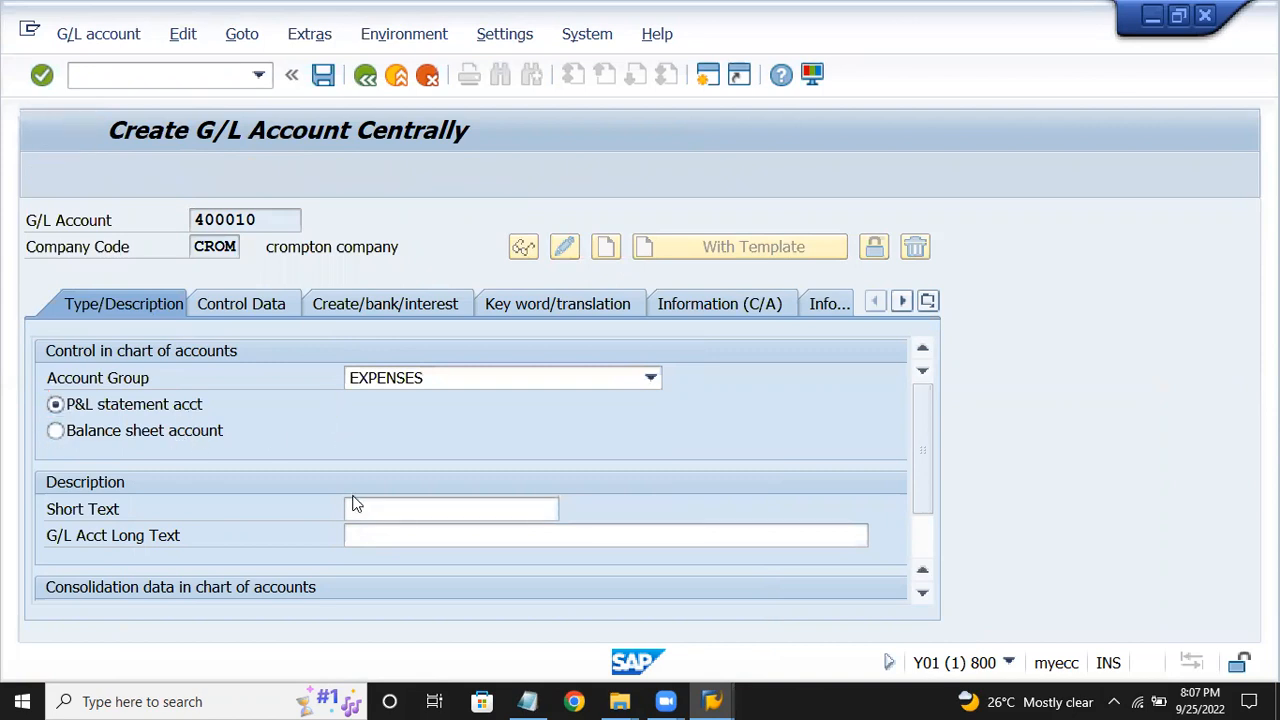
Enter short text 'Prod material' and long text 'Prod material exp A/c'.
{"action": "left_click", "coordinate": [362, 512]}
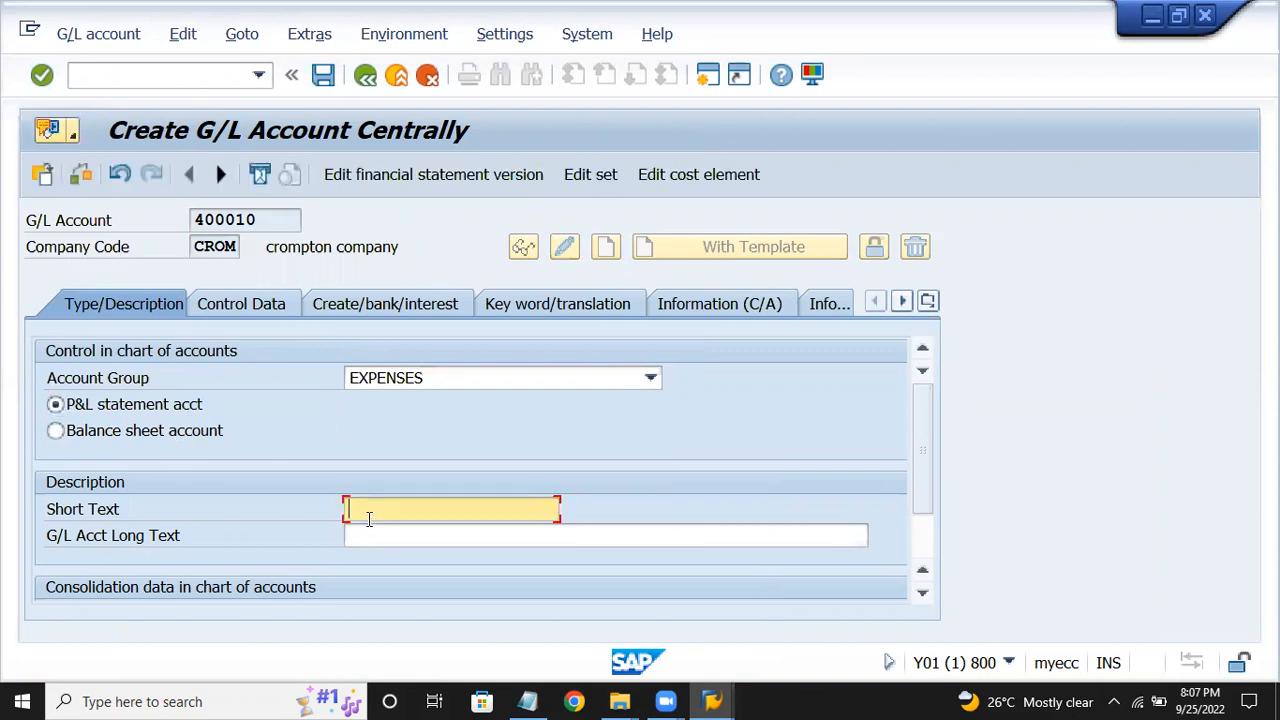
{"action": "type", "text": "Prod material"}
{"action": "key", "text": "Tab"}
{"action": "type", "text": "Pr"}
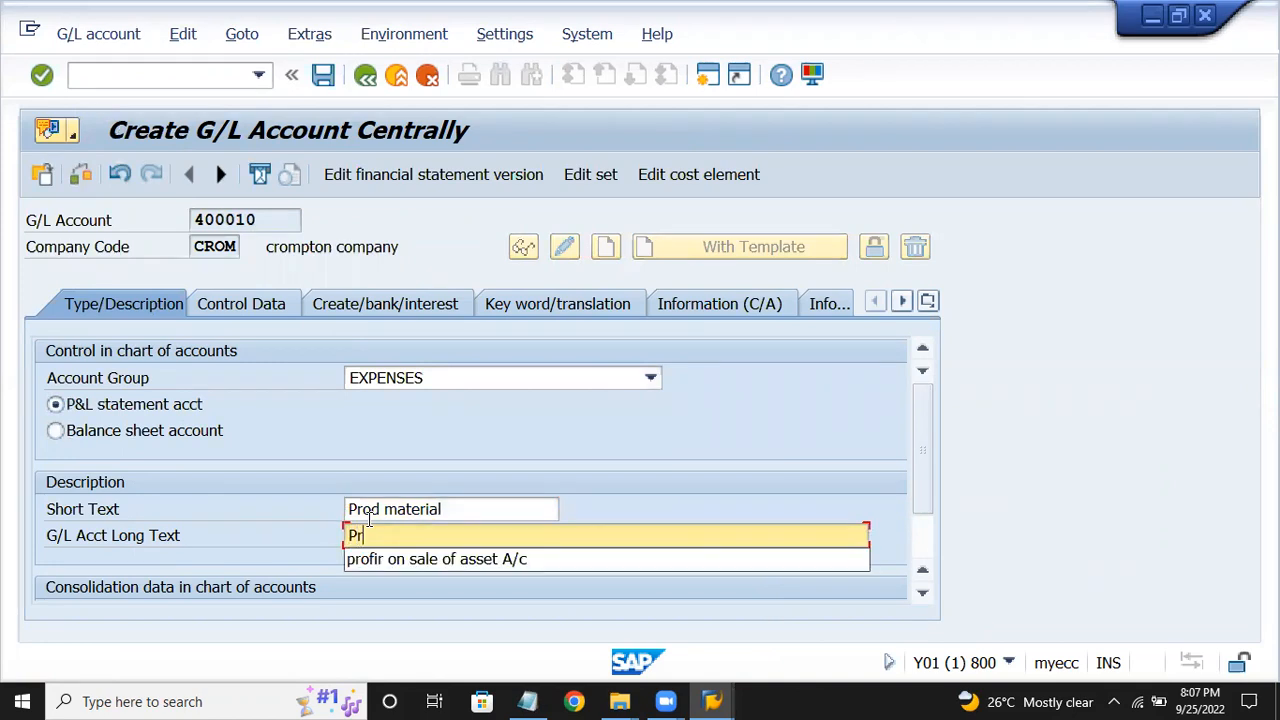
{"action": "type", "text": "od mat"}
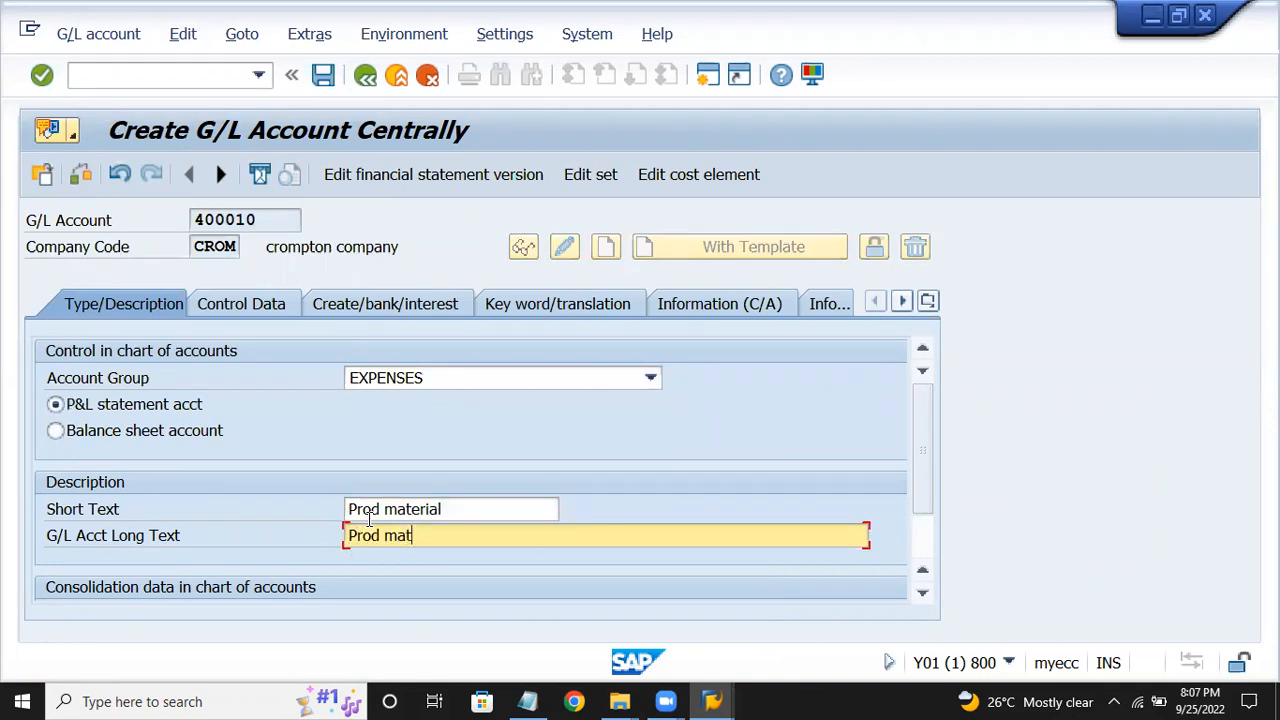
{"action": "type", "text": "erial exp A/c"}
{"action": "left_click", "coordinate": [247, 314]}
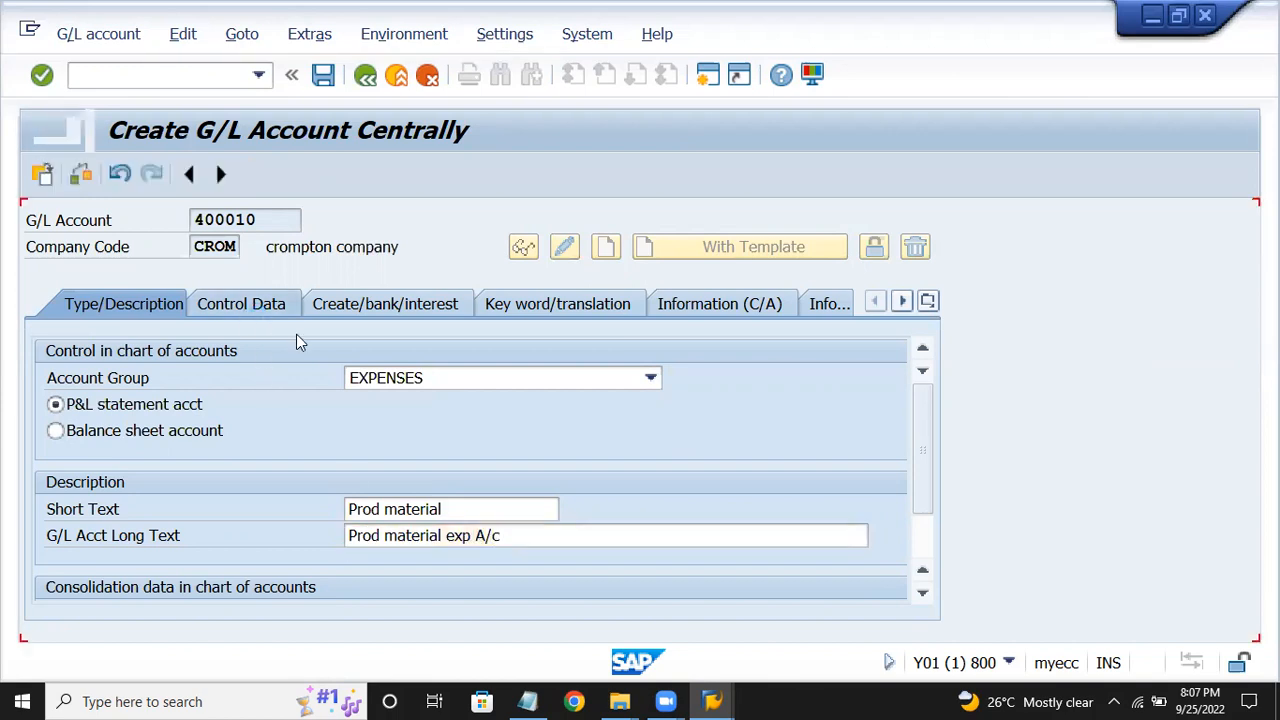
Turn on line item display and set sort key 008 (Cost center).
{"action": "scroll", "coordinate": [407, 497], "scroll_direction": "down", "scroll_amount": 3}
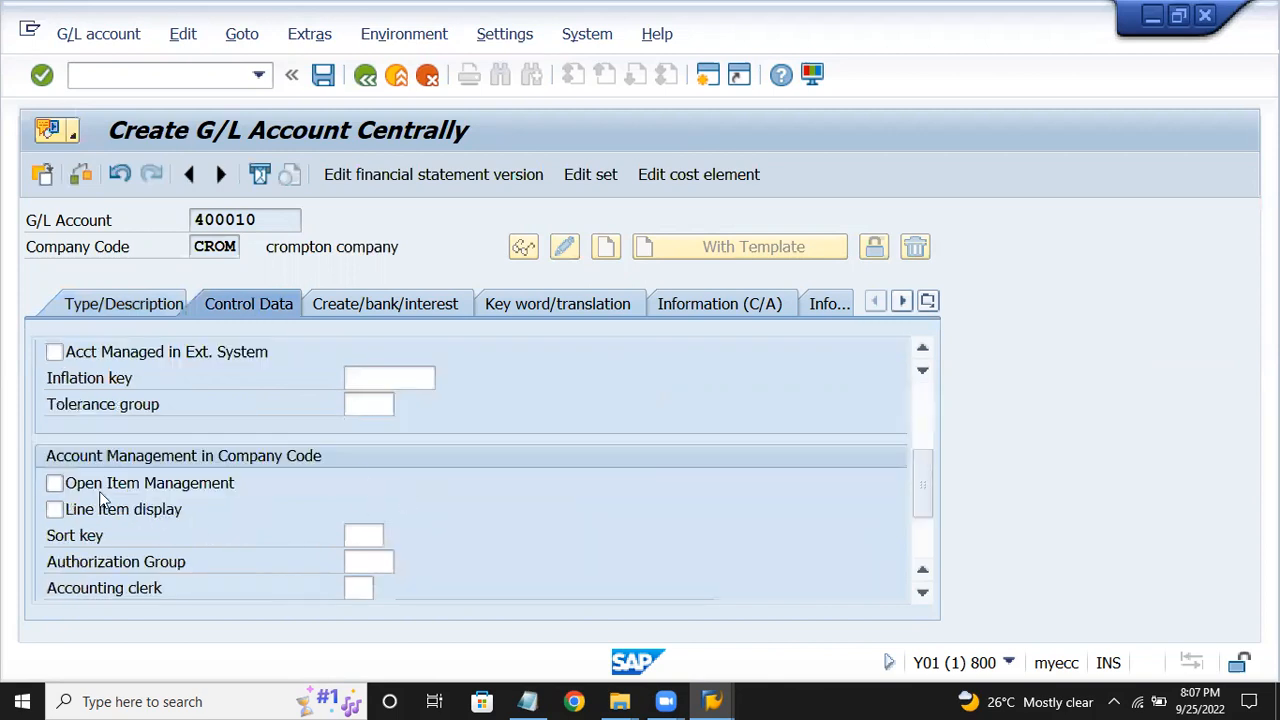
{"action": "left_click", "coordinate": [118, 508]}
{"action": "left_click", "coordinate": [362, 535]}
{"action": "type", "text": "008"}
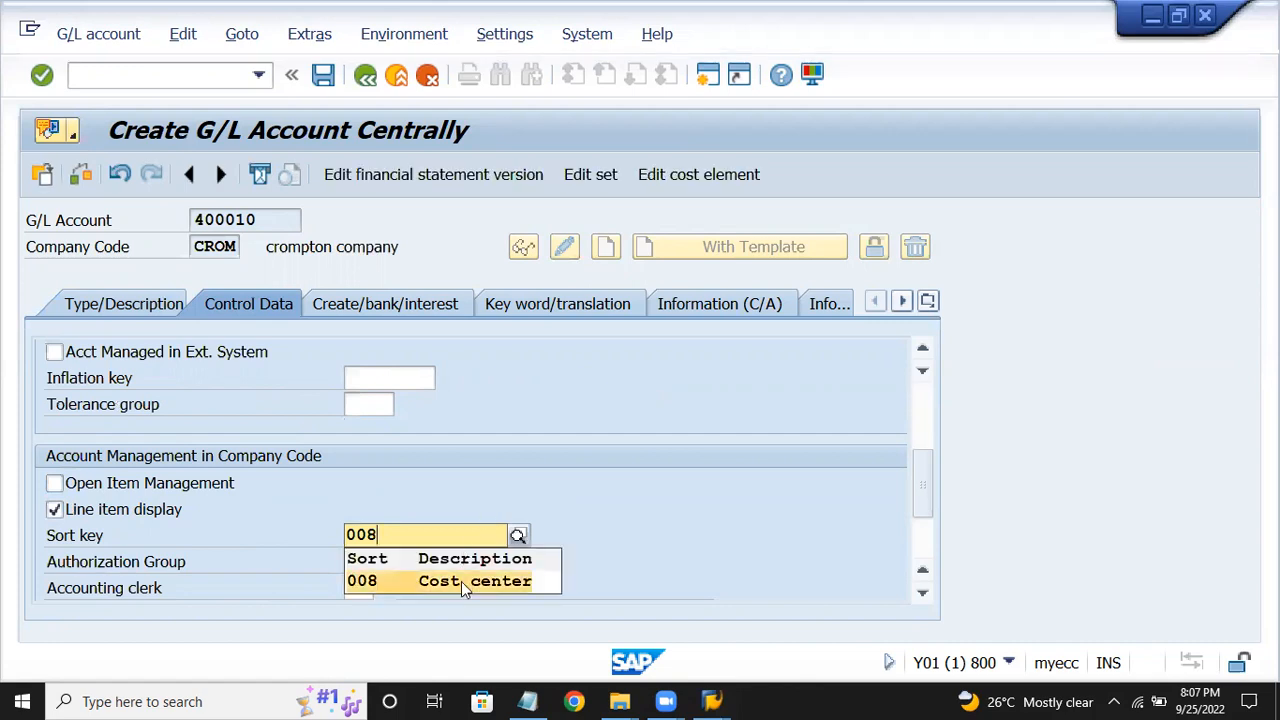
{"action": "left_click", "coordinate": [463, 581]}
Set field status group G004 (Cost accounts), save account 400010 and return to the menu.
{"action": "left_click", "coordinate": [368, 308]}
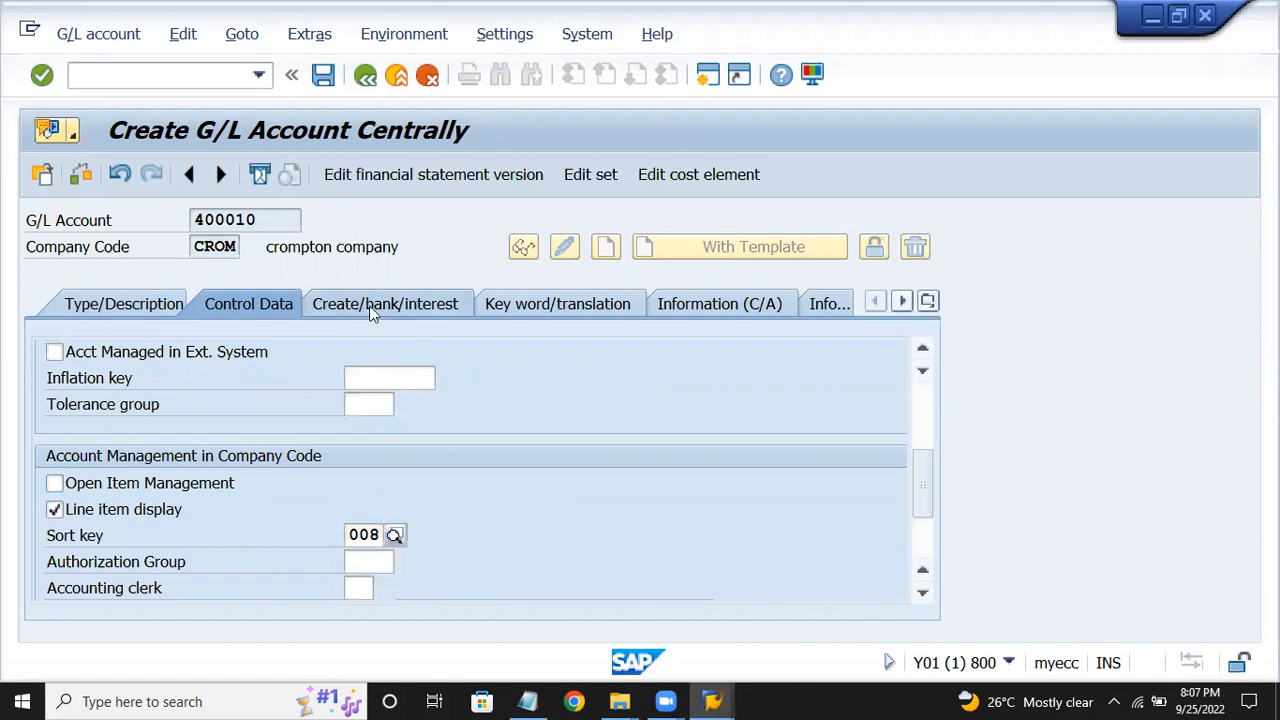
{"action": "type", "text": "g004"}
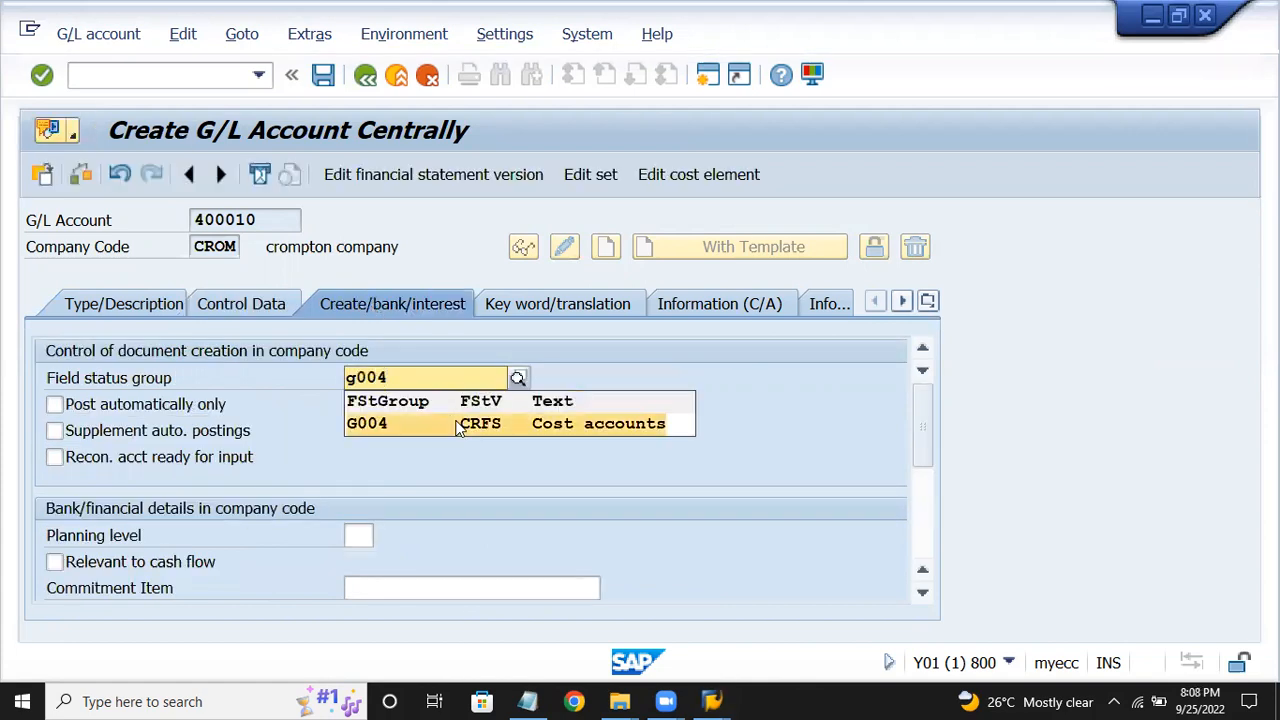
{"action": "left_click", "coordinate": [458, 427]}
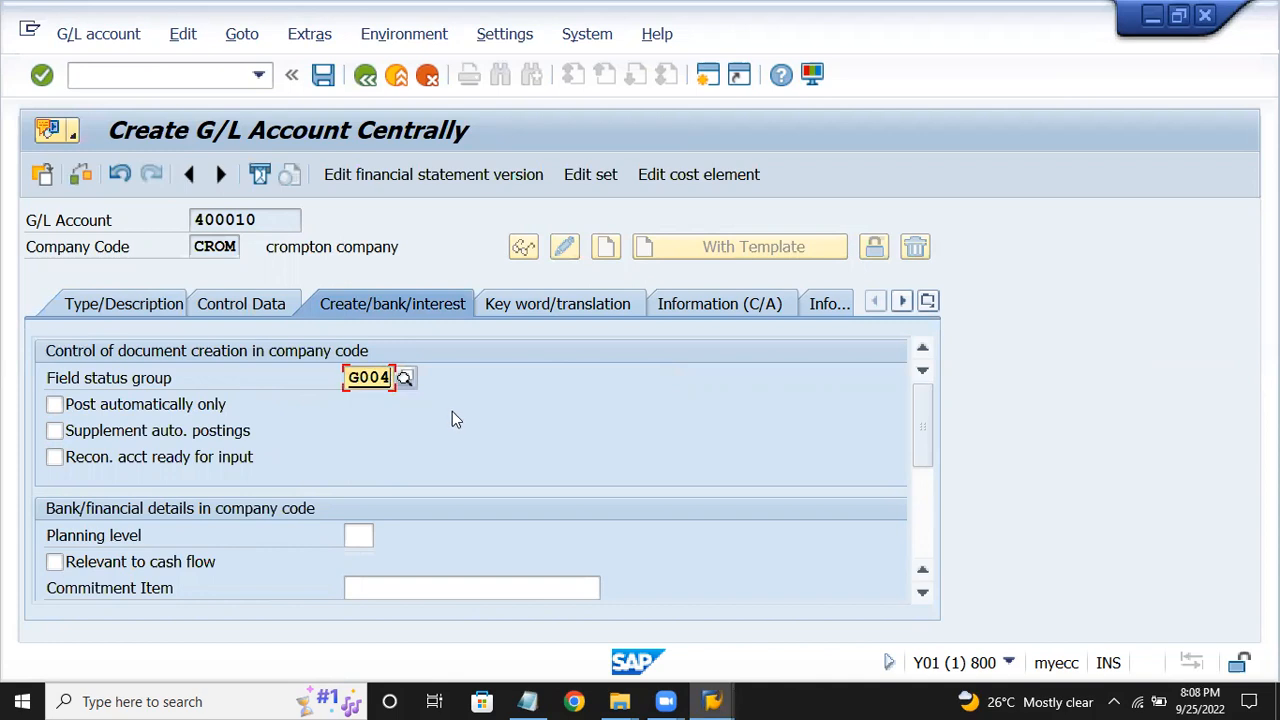
{"action": "left_click", "coordinate": [323, 76]}
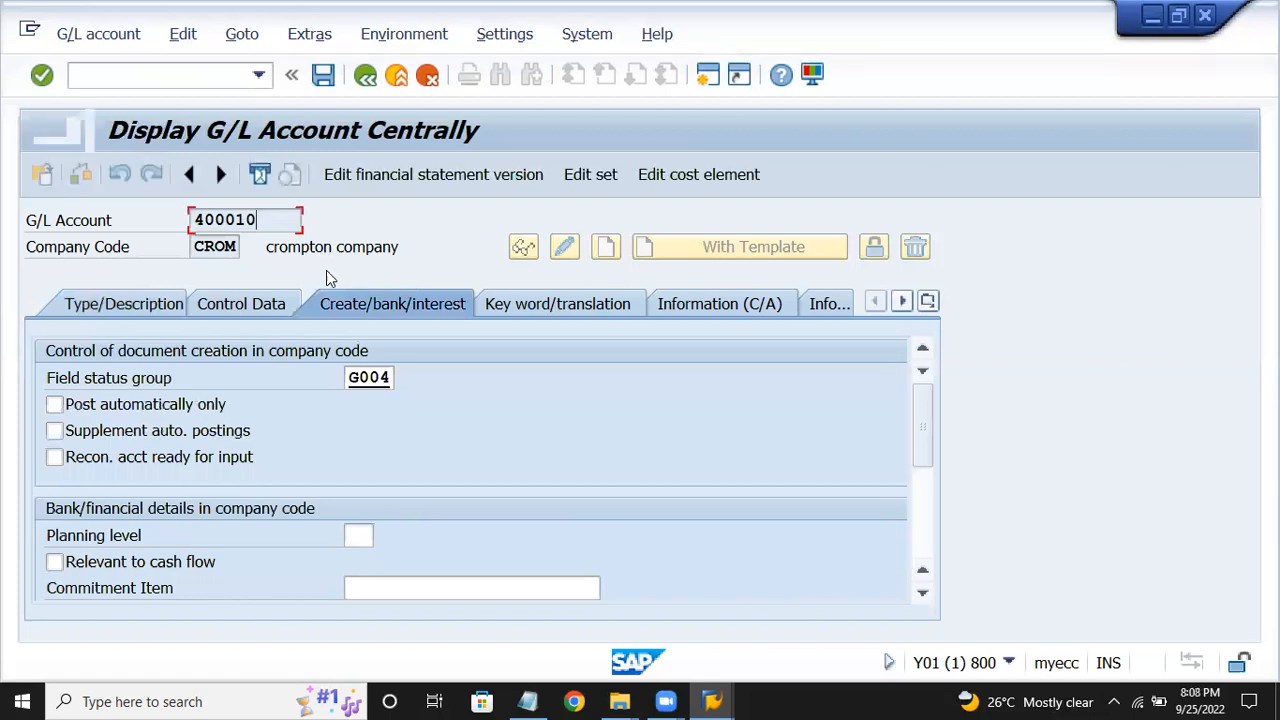
{"action": "left_click", "coordinate": [368, 88]}
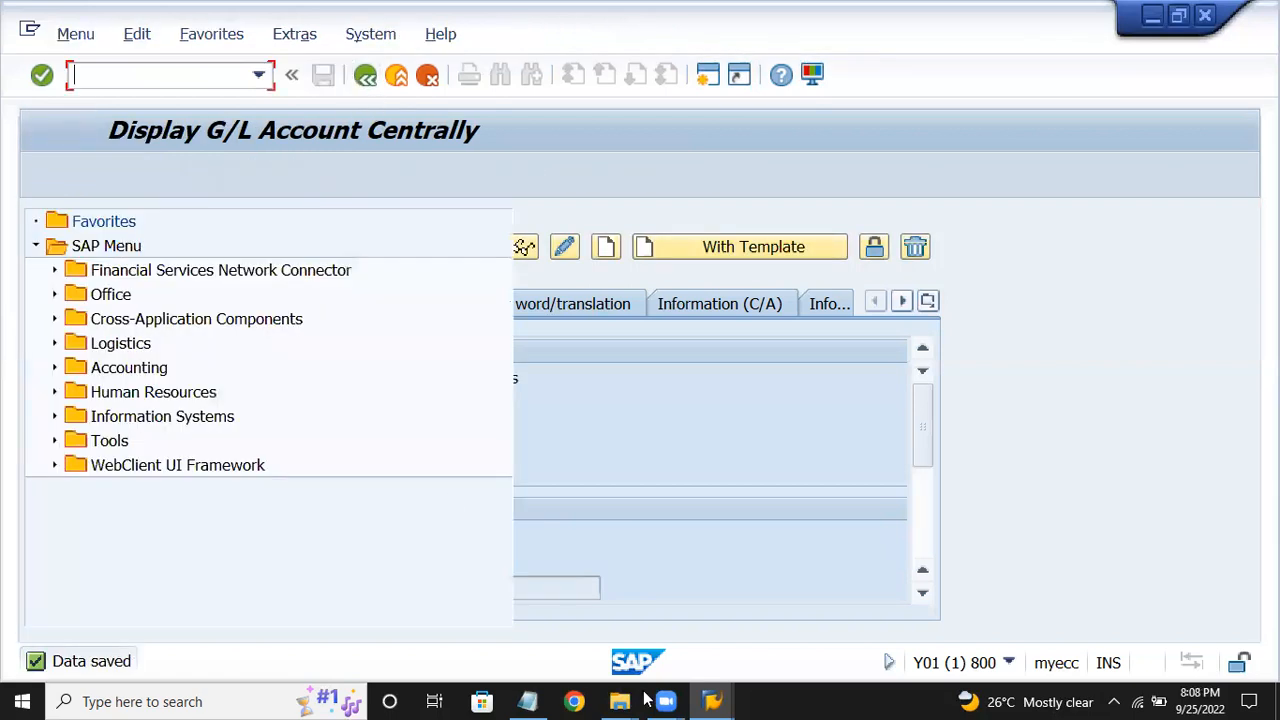
Bring the SAP Fico notes forward and review configuration steps FS00 through KA02.
{"action": "left_click", "coordinate": [530, 701]}
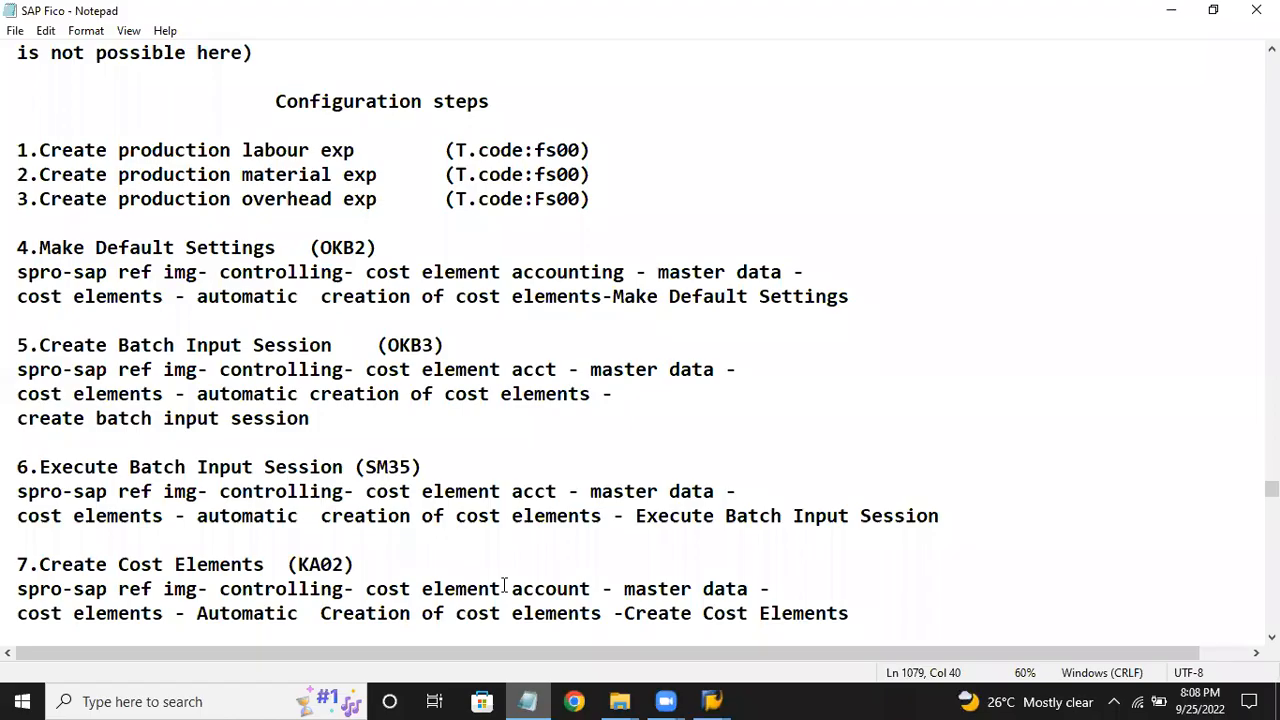
{"action": "left_click_drag", "start_coordinate": [253, 150], "coordinate": [512, 150]}
{"action": "scroll", "coordinate": [495, 250], "scroll_direction": "down", "scroll_amount": 3}
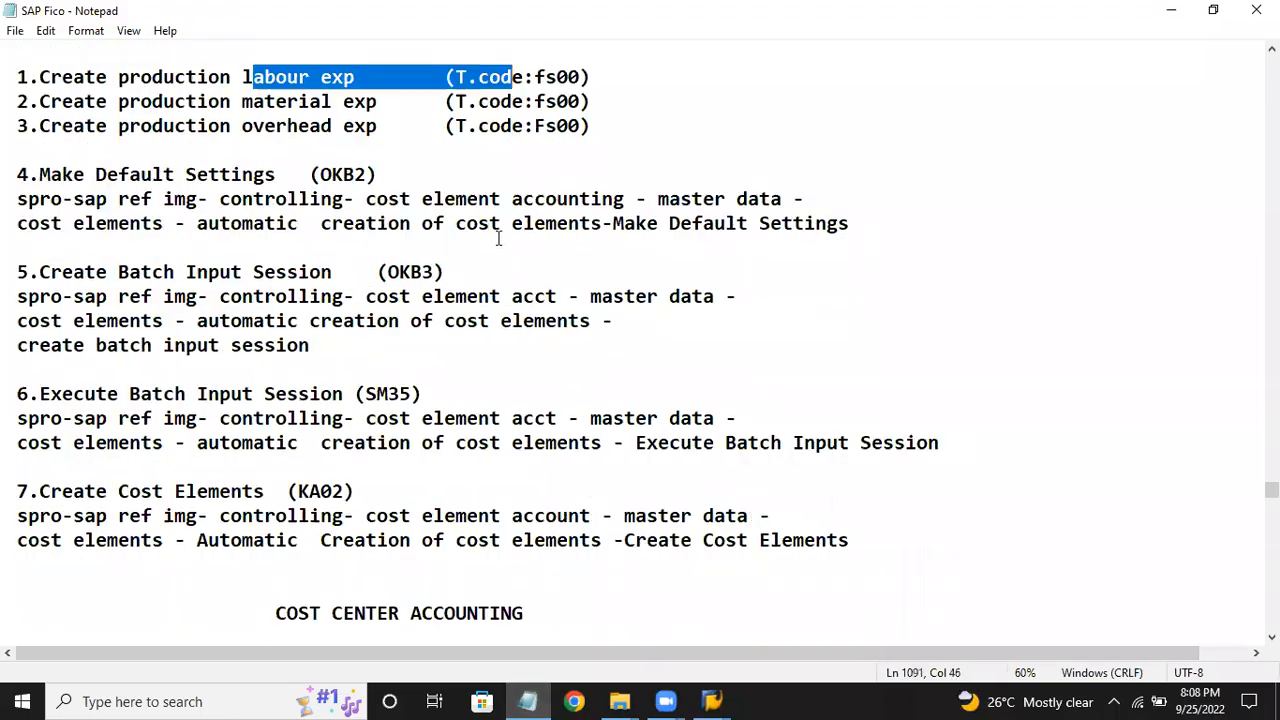
{"action": "scroll", "coordinate": [499, 240], "scroll_direction": "up", "scroll_amount": 1}
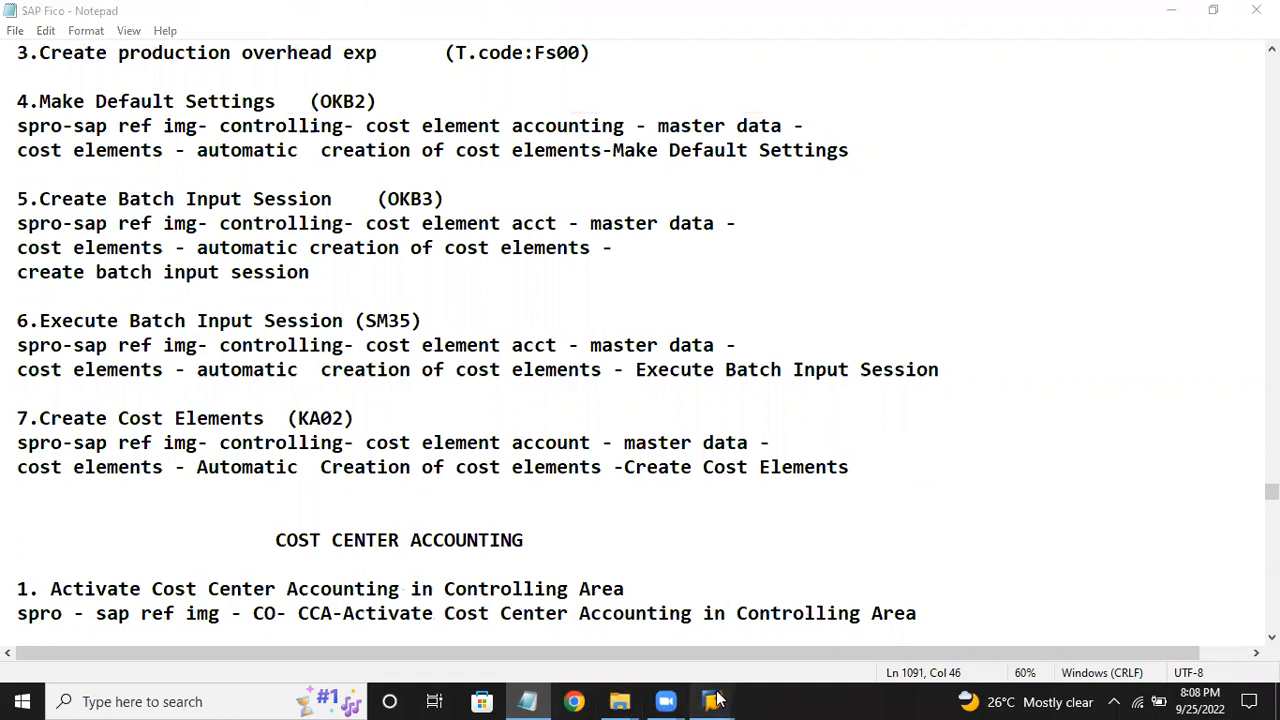
Switch to the SAP Easy Access window and run transaction SPRO.
{"action": "mouse_move", "coordinate": [712, 701]}
{"action": "left_click", "coordinate": [731, 617]}
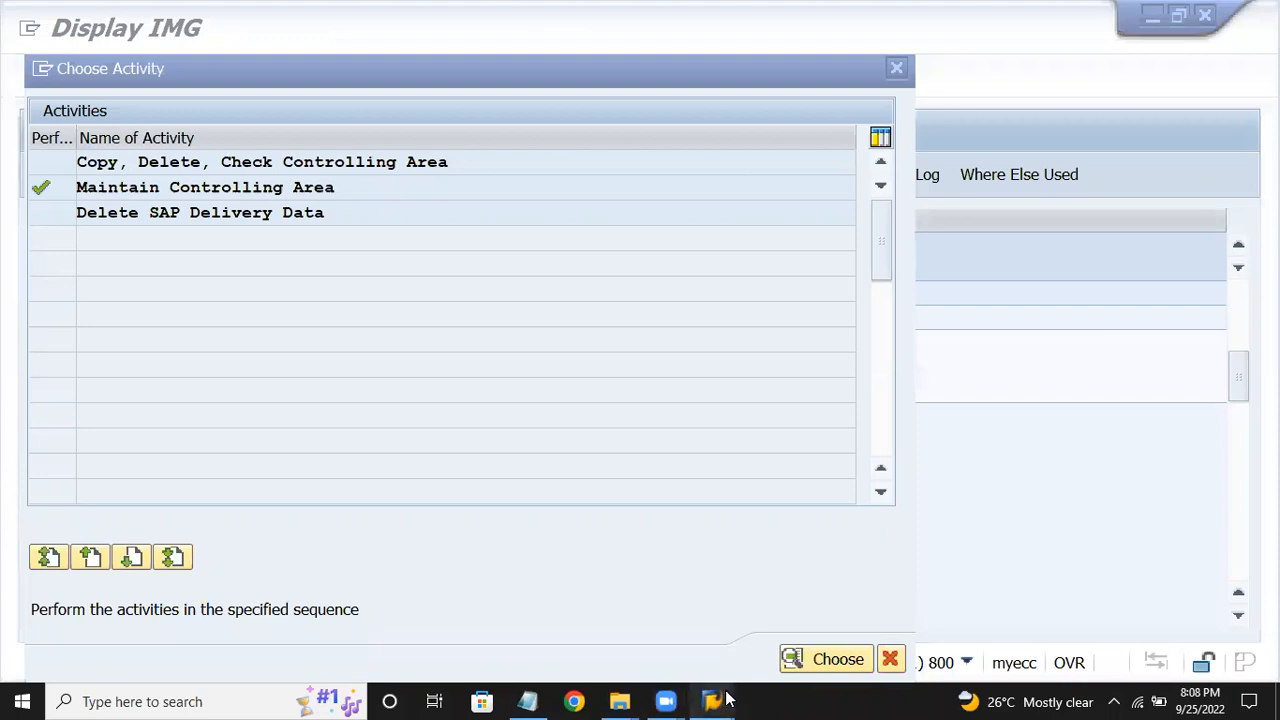
{"action": "mouse_move", "coordinate": [718, 701]}
{"action": "left_click", "coordinate": [863, 628]}
{"action": "left_click", "coordinate": [155, 72]}
{"action": "type", "text": "spro"}
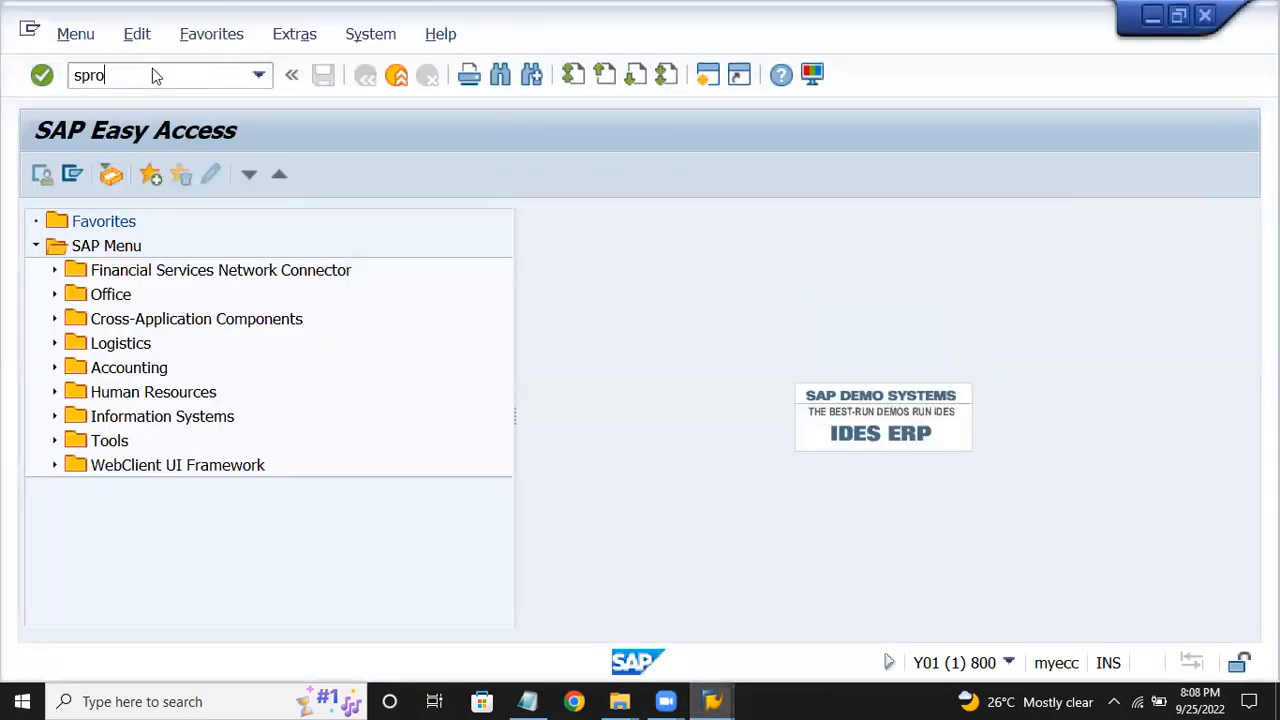
{"action": "key", "text": "Return"}
Expand Controlling > Cost Element Accounting > Master Data > Cost Elements > Automatic Creation and run Make Default Settings.
{"action": "left_click", "coordinate": [109, 171]}
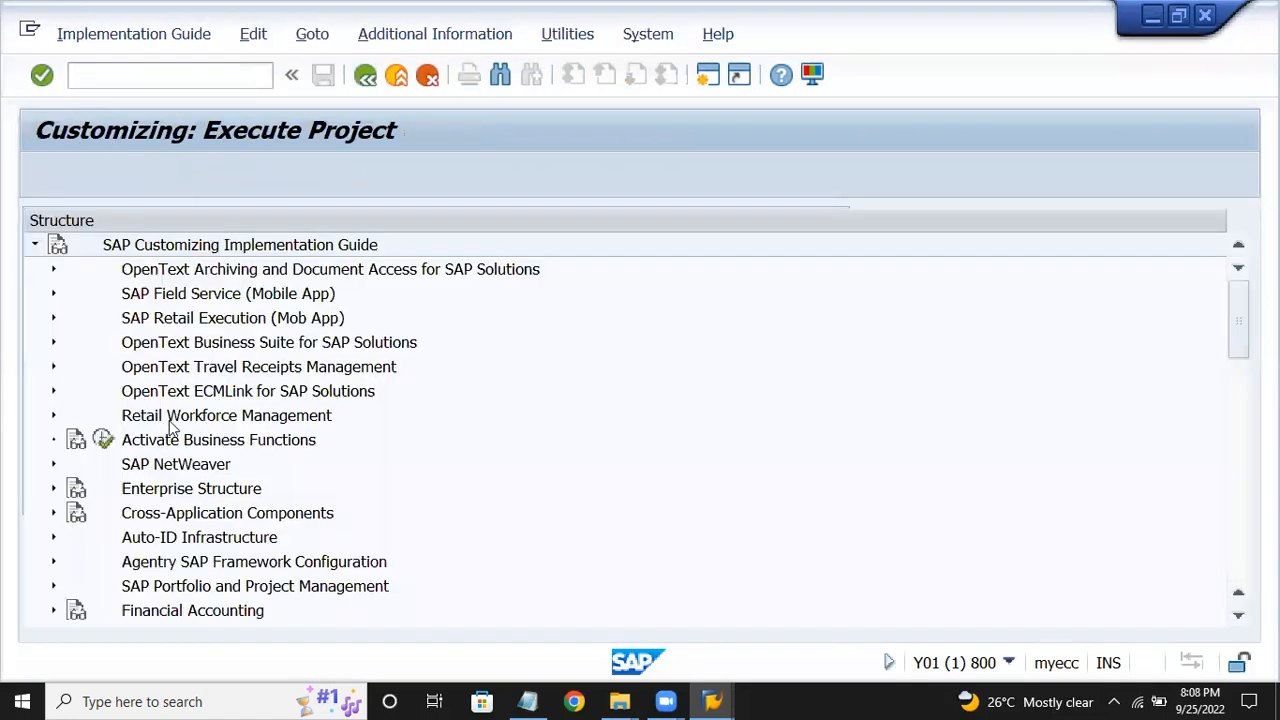
{"action": "left_click", "coordinate": [170, 421]}
{"action": "key", "text": "Left"}
{"action": "key", "text": "Down"}
{"action": "key", "text": "Down"}
{"action": "key", "text": "Down"}
{"action": "key", "text": "Down"}
{"action": "key", "text": "Down"}
{"action": "key", "text": "Down"}
{"action": "key", "text": "Down"}
{"action": "key", "text": "Down"}
{"action": "key", "text": "Down"}
{"action": "key", "text": "Down"}
{"action": "key", "text": "Down"}
{"action": "key", "text": "Down"}
{"action": "key", "text": "Down"}
{"action": "key", "text": "Down"}
{"action": "key", "text": "Down"}
{"action": "key", "text": "Down"}
{"action": "key", "text": "Down"}
{"action": "key", "text": "Down"}
{"action": "key", "text": "Down"}
{"action": "key", "text": "Down"}
{"action": "key", "text": "Down"}
{"action": "key", "text": "Down"}
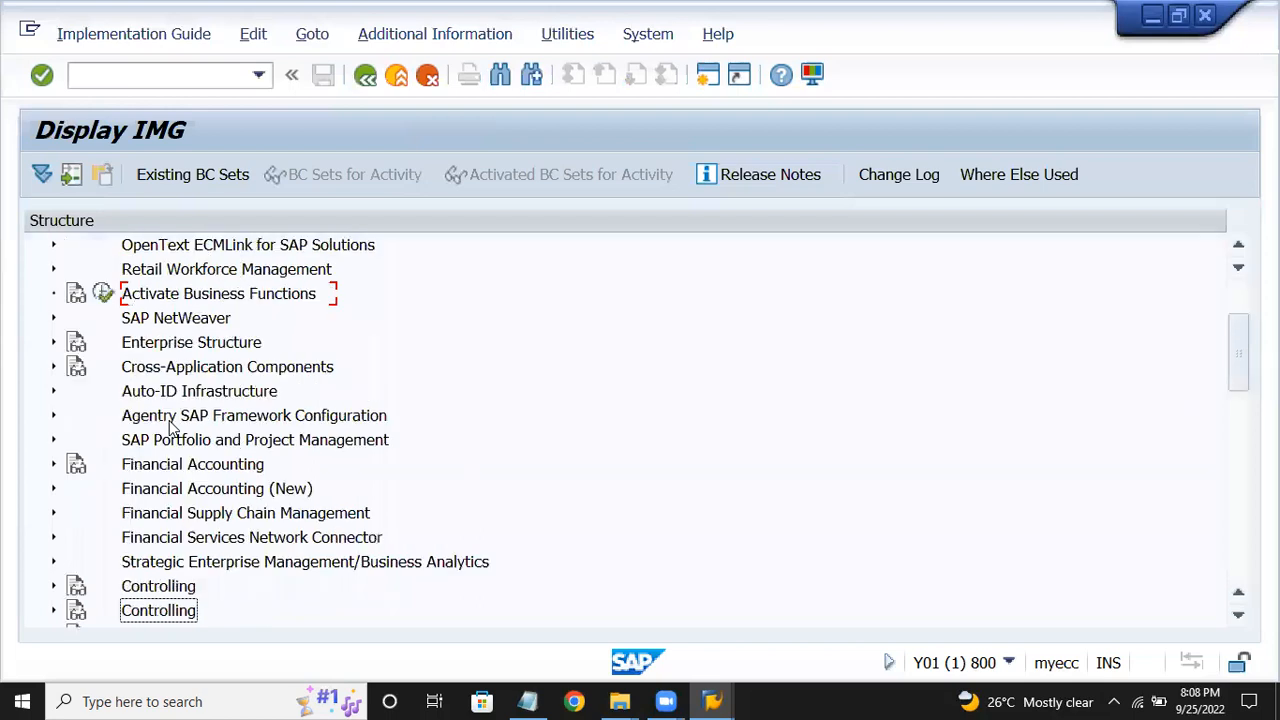
{"action": "key", "text": "Up"}
{"action": "key", "text": "Up"}
{"action": "key", "text": "Up"}
{"action": "key", "text": "Up"}
{"action": "key", "text": "Up"}
{"action": "key", "text": "Up"}
{"action": "key", "text": "Up"}
{"action": "key", "text": "Right"}
{"action": "key", "text": "Down"}
{"action": "key", "text": "Down"}
{"action": "key", "text": "Right"}
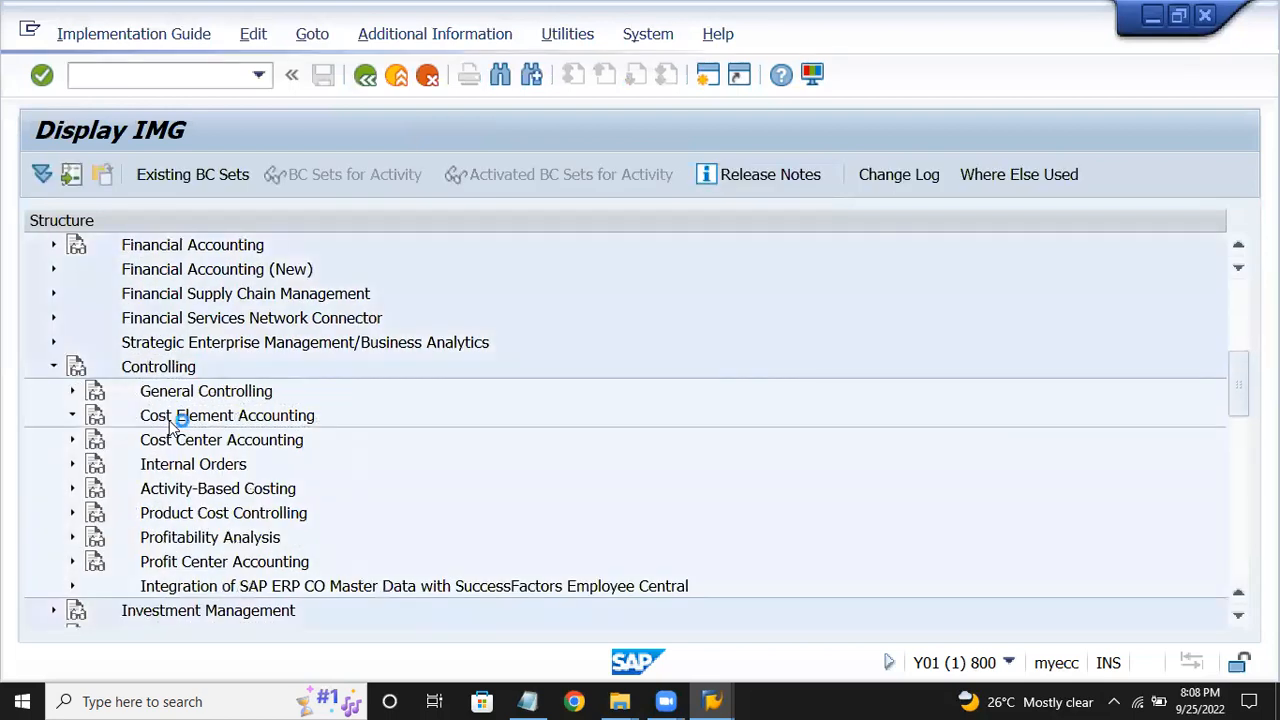
{"action": "key", "text": "Down"}
{"action": "key", "text": "Down"}
{"action": "key", "text": "Right"}
{"action": "key", "text": "Down"}
{"action": "key", "text": "Right"}
{"action": "key", "text": "Down"}
{"action": "key", "text": "Right"}
{"action": "key", "text": "Down"}
{"action": "key", "text": "Right"}
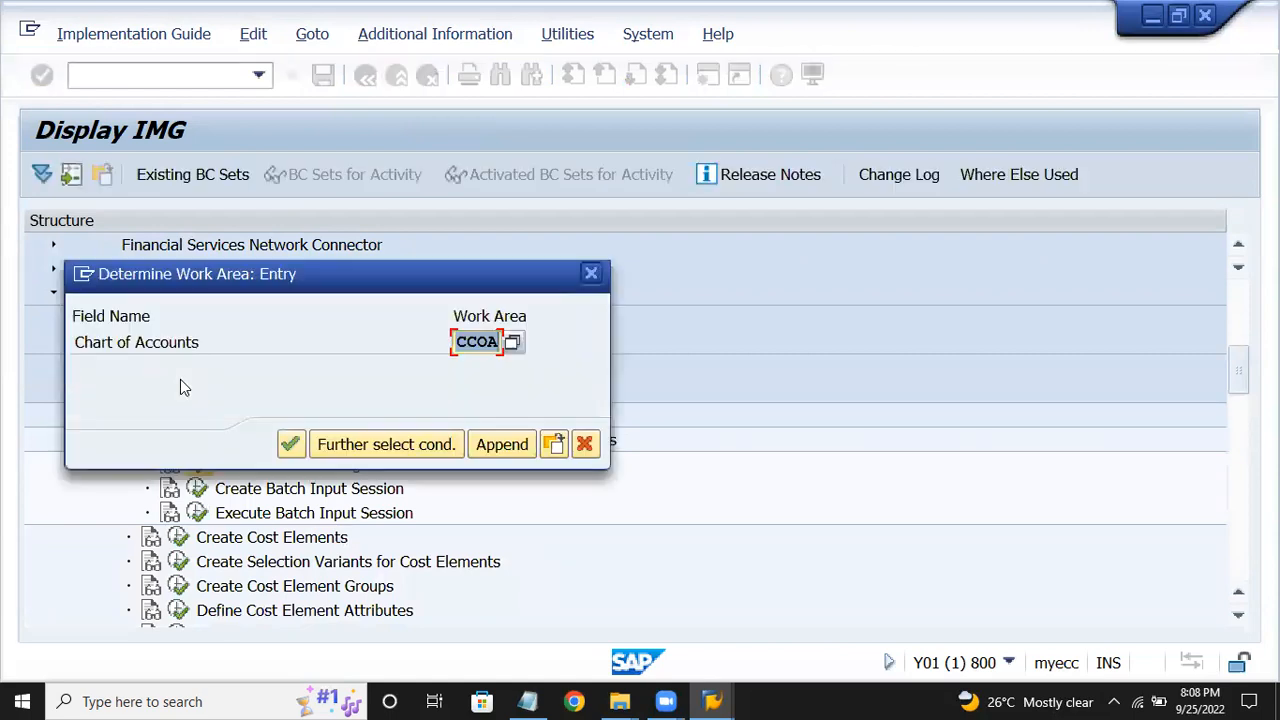
For chart CCOA, save accounts 400000–4999999 as cost element category 1.
{"action": "left_click", "coordinate": [291, 445]}
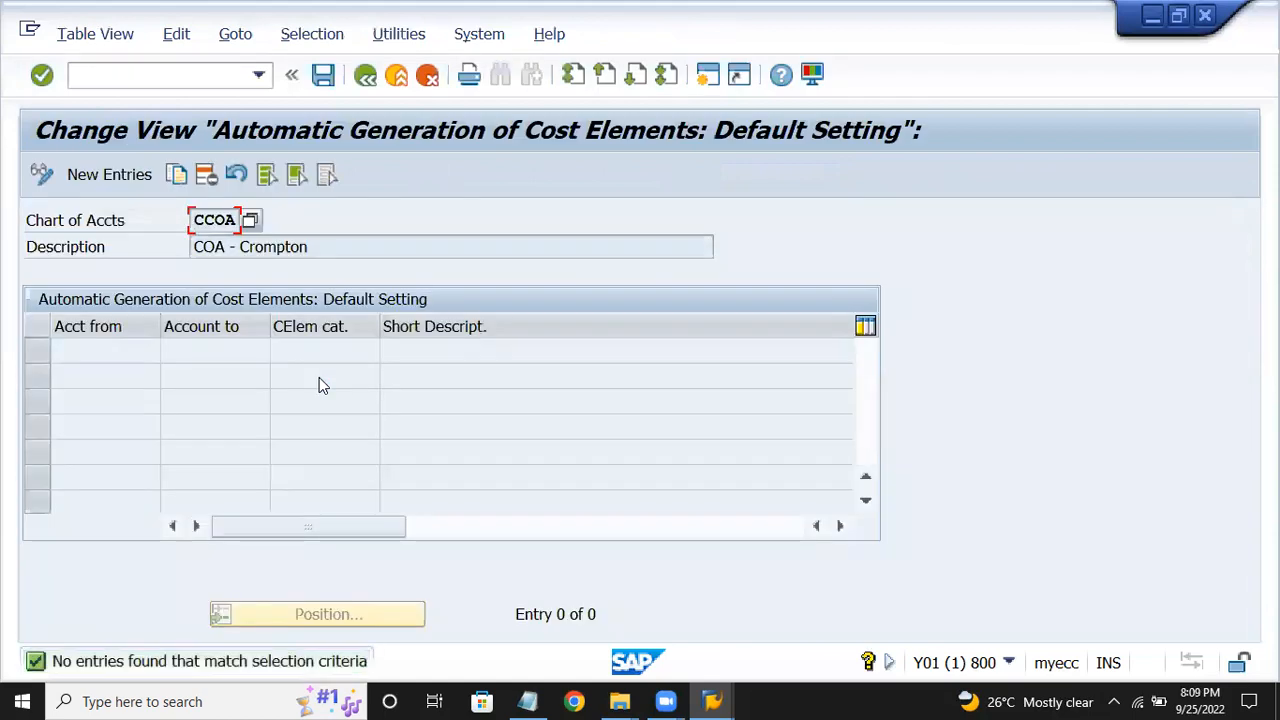
{"action": "left_click", "coordinate": [105, 176]}
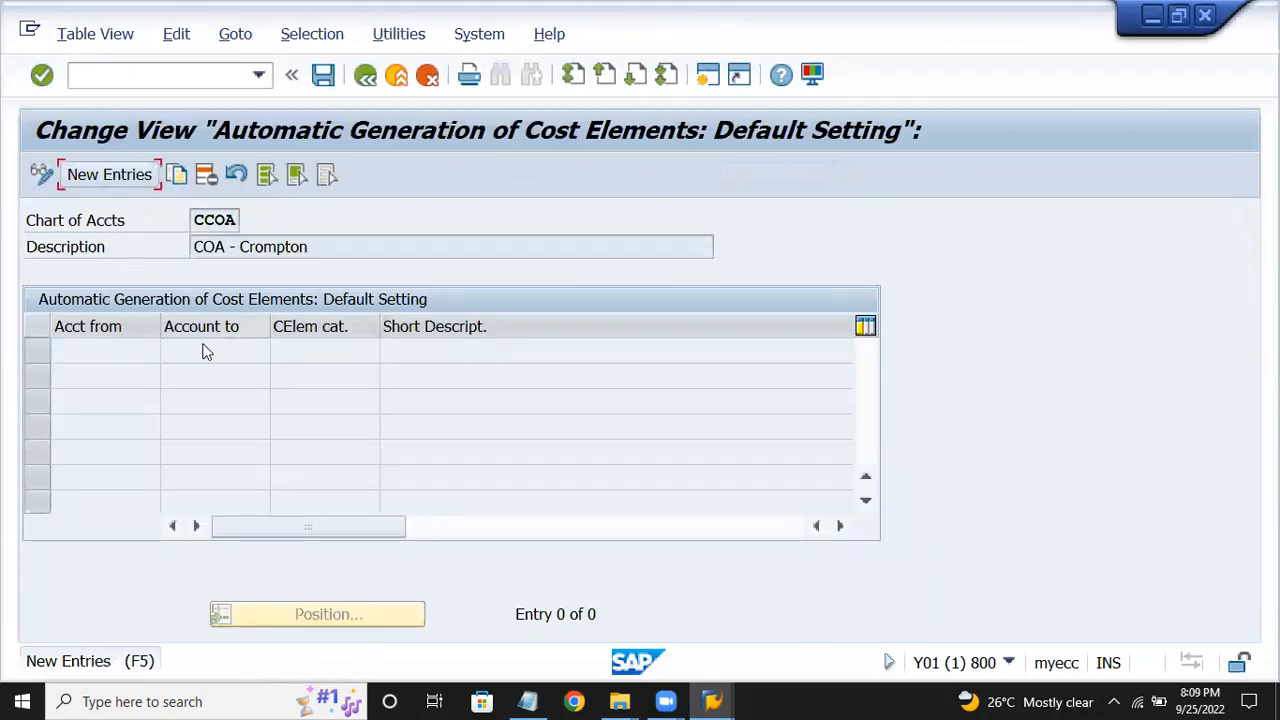
{"action": "left_click", "coordinate": [112, 178]}
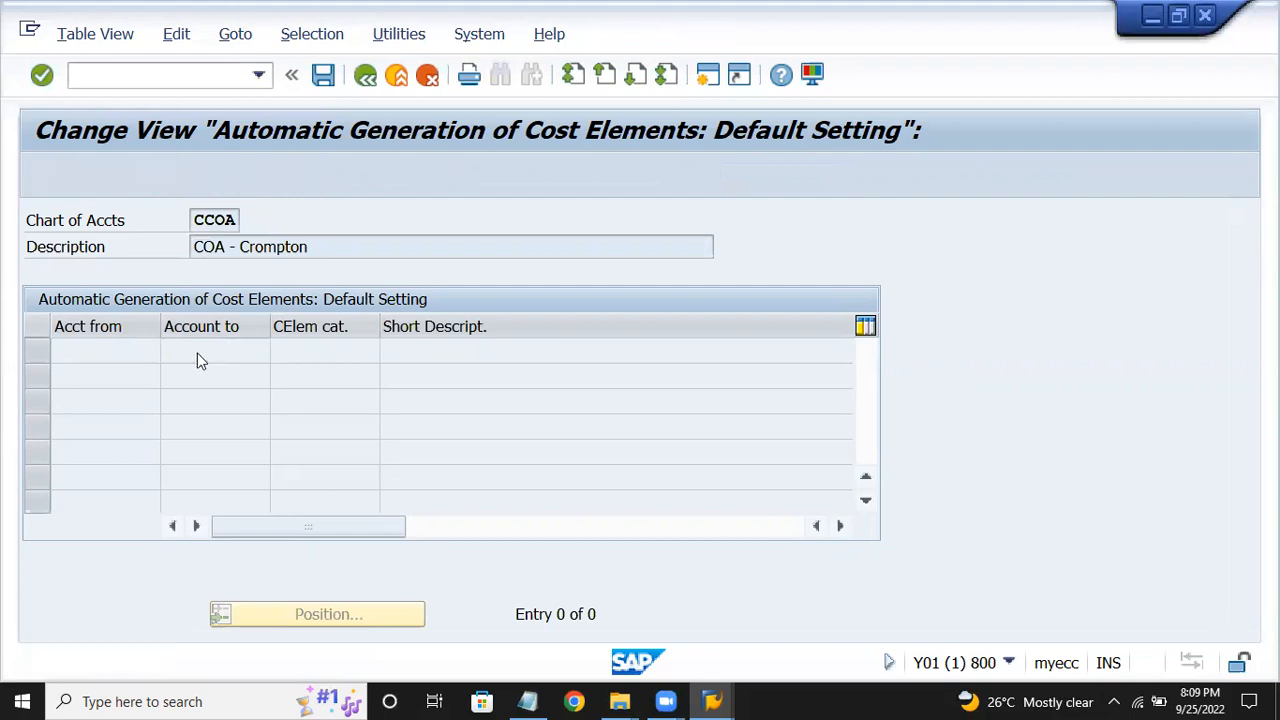
{"action": "type", "text": "400000"}
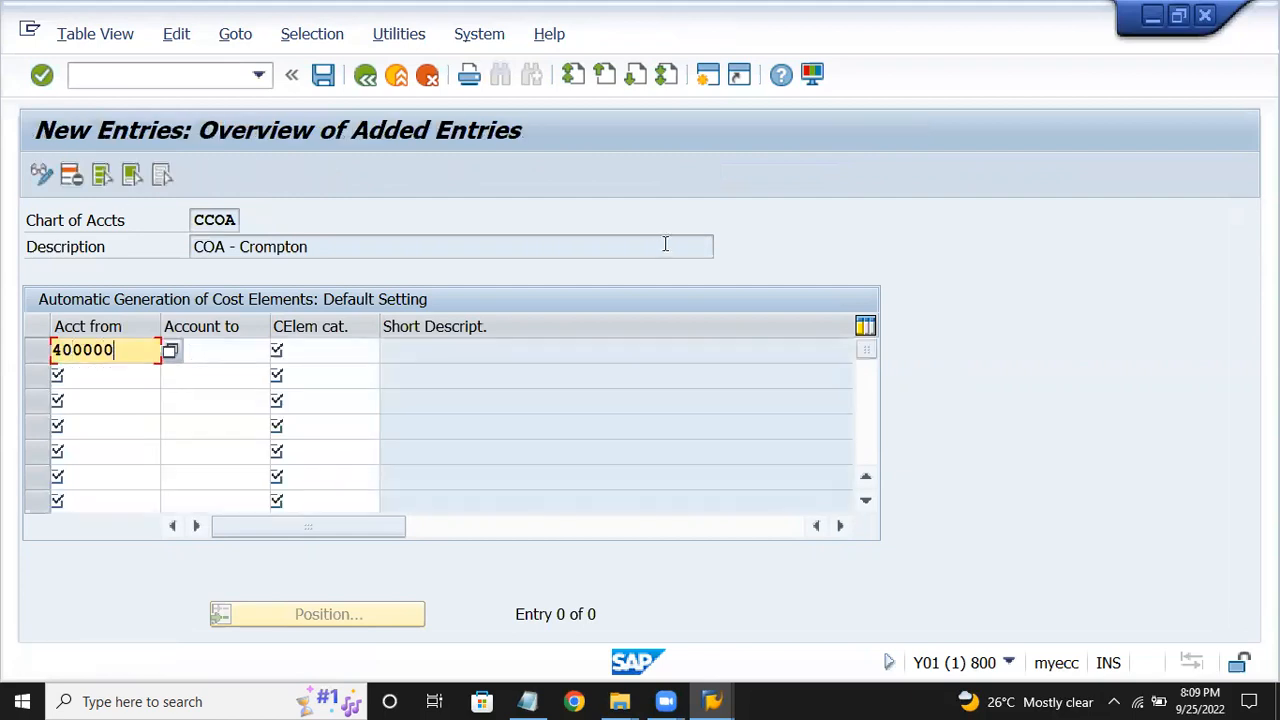
{"action": "key", "text": "Tab"}
{"action": "type", "text": "4999999"}
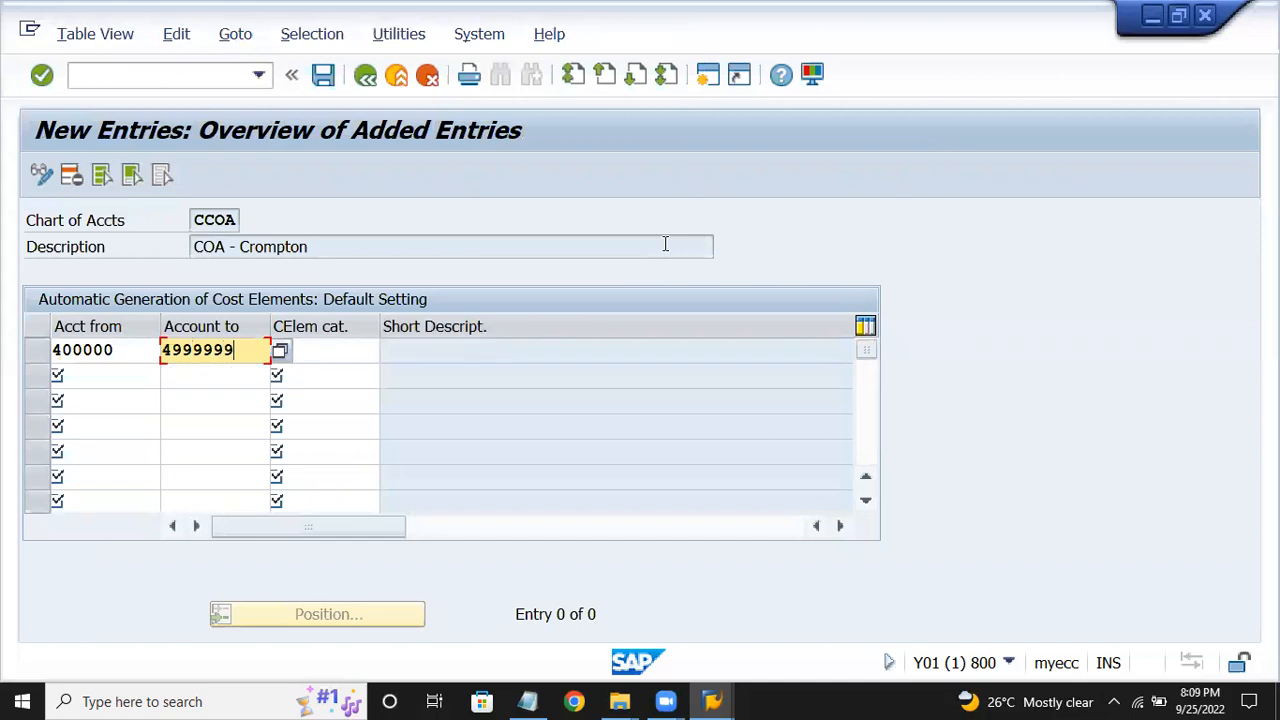
{"action": "key", "text": "Tab"}
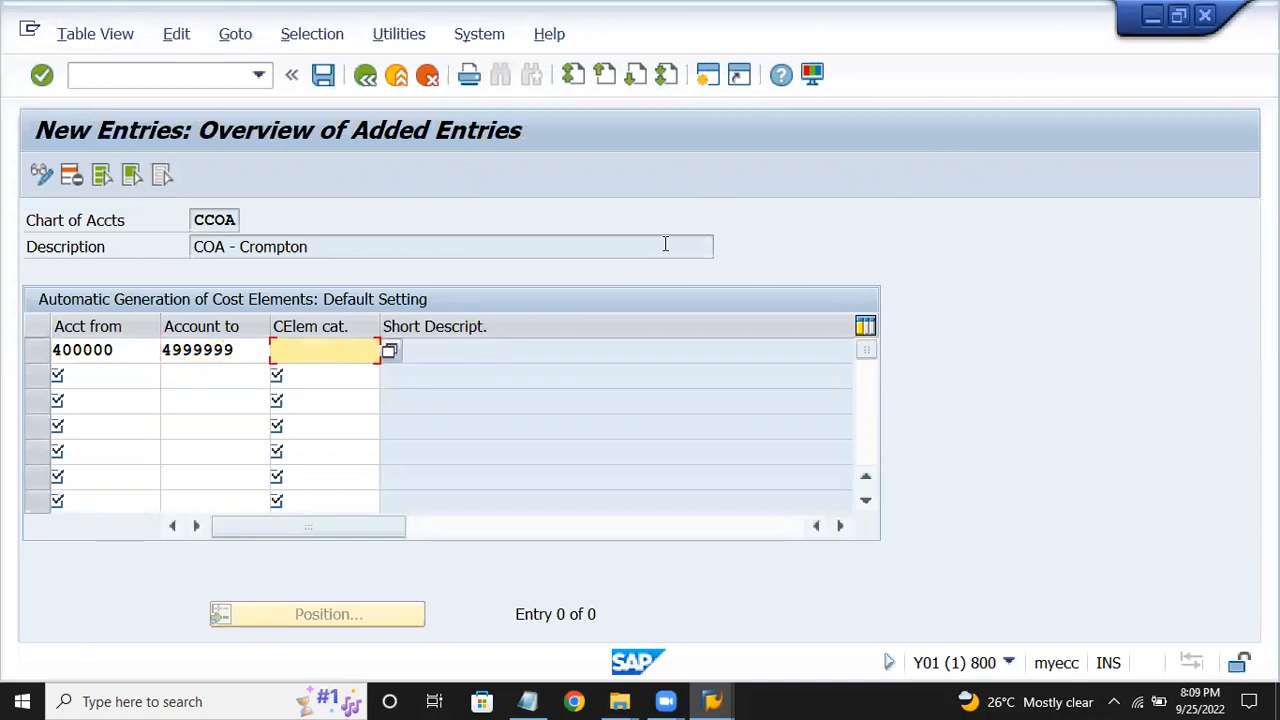
{"action": "type", "text": "1"}
{"action": "key", "text": "Return"}
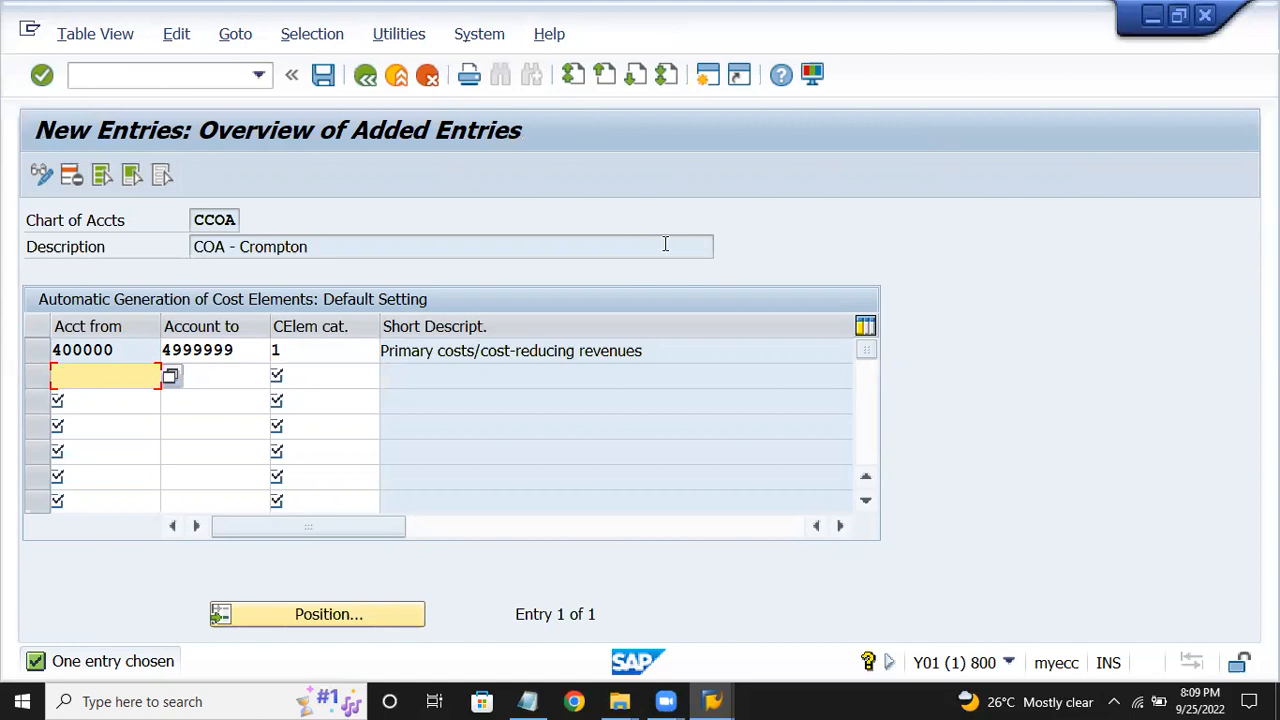
{"action": "key", "text": "ctrl+s"}
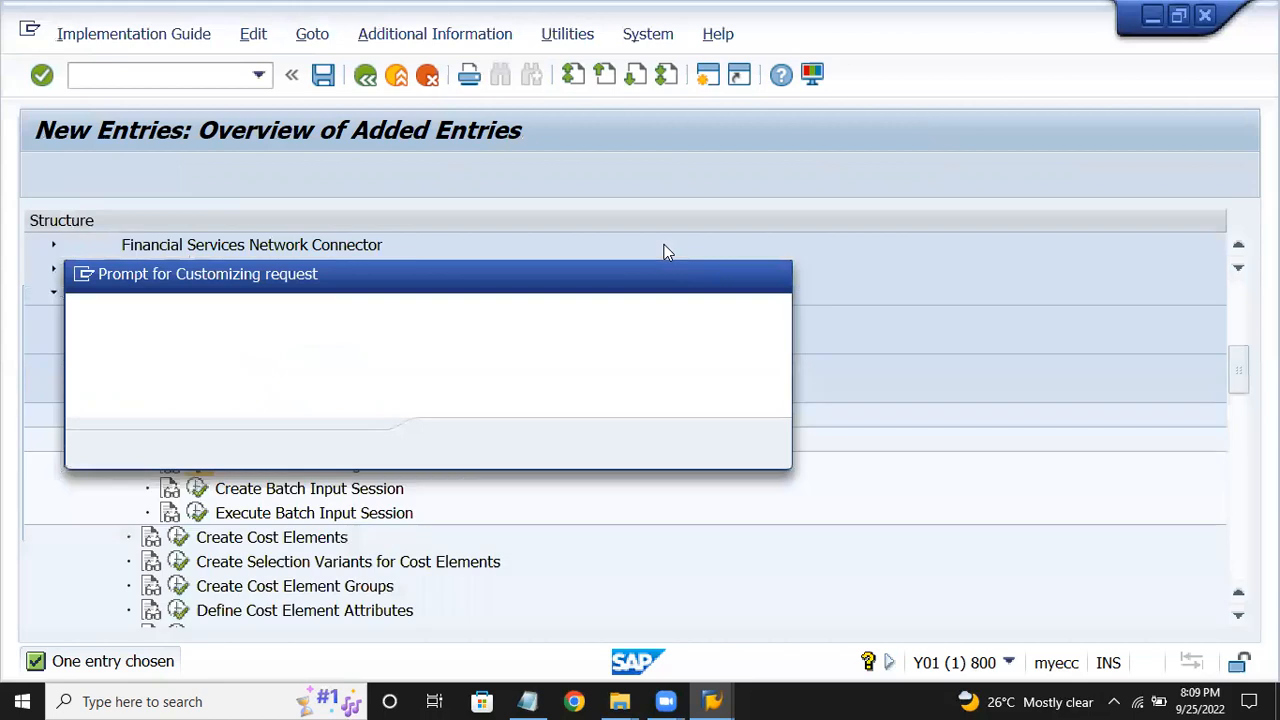
{"action": "key", "text": "Return"}
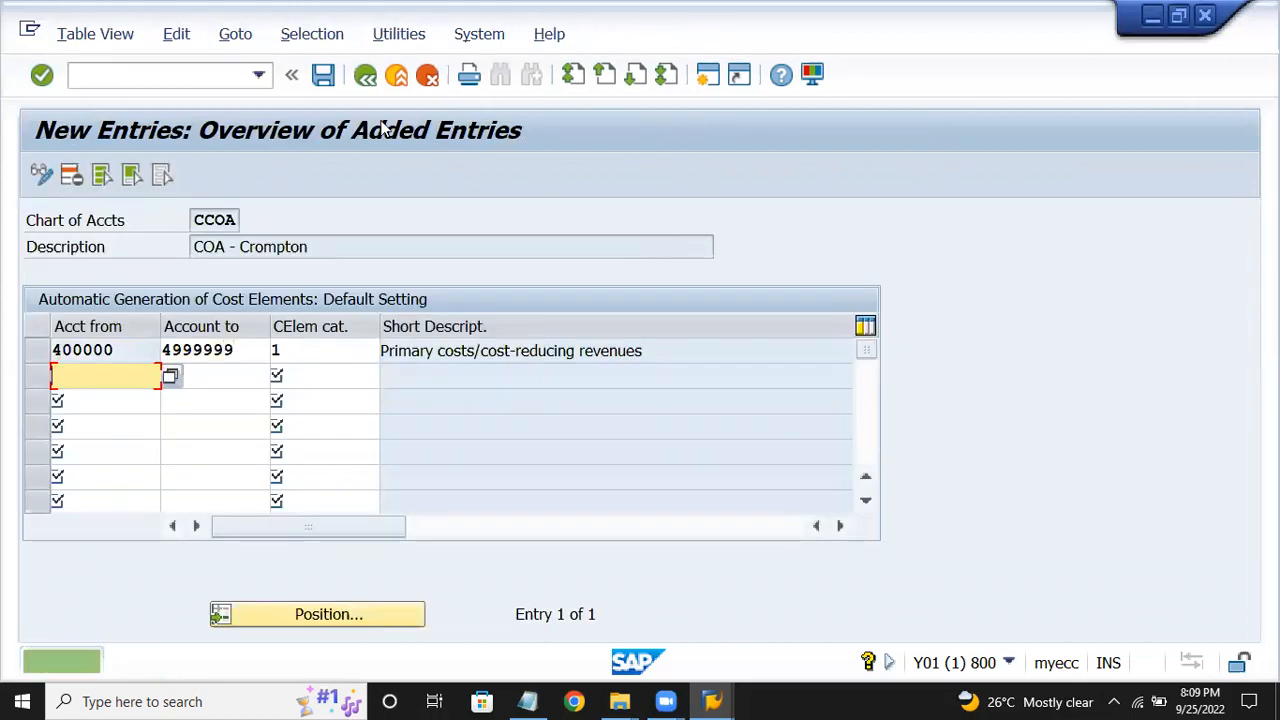
{"action": "left_click", "coordinate": [529, 701]}
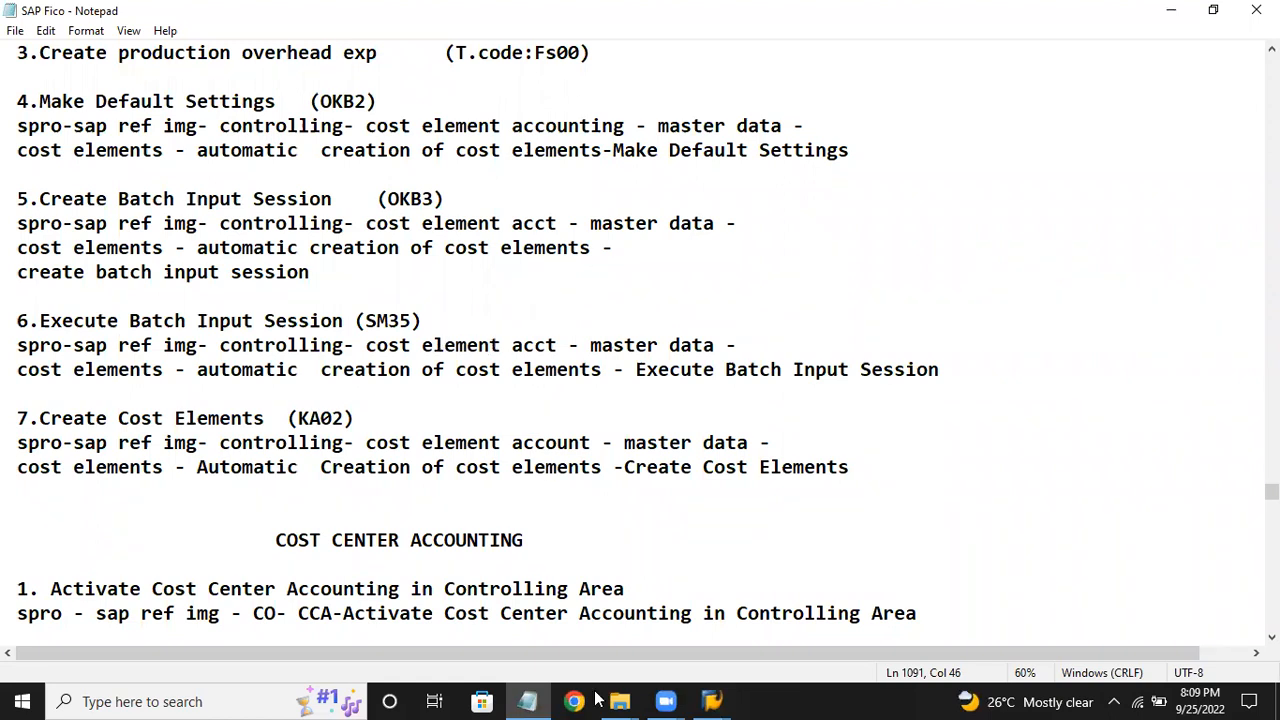
{"action": "left_click", "coordinate": [712, 701]}
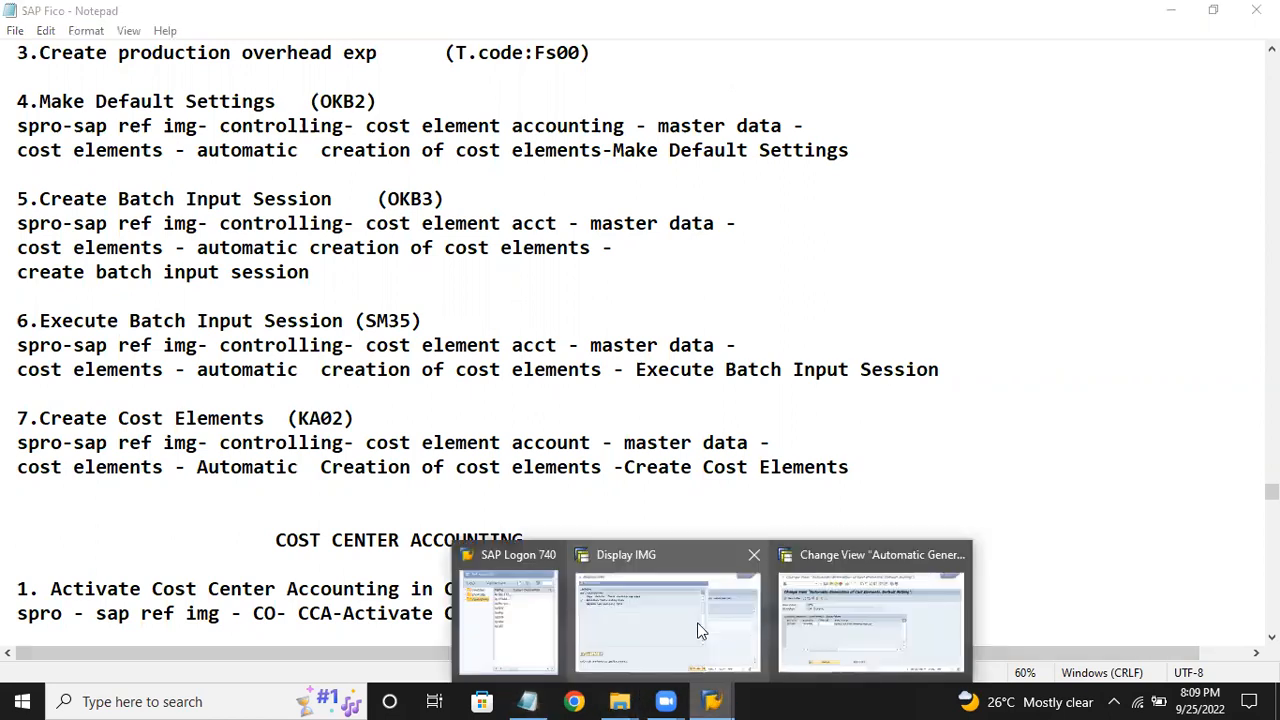
{"action": "left_click", "coordinate": [832, 617]}
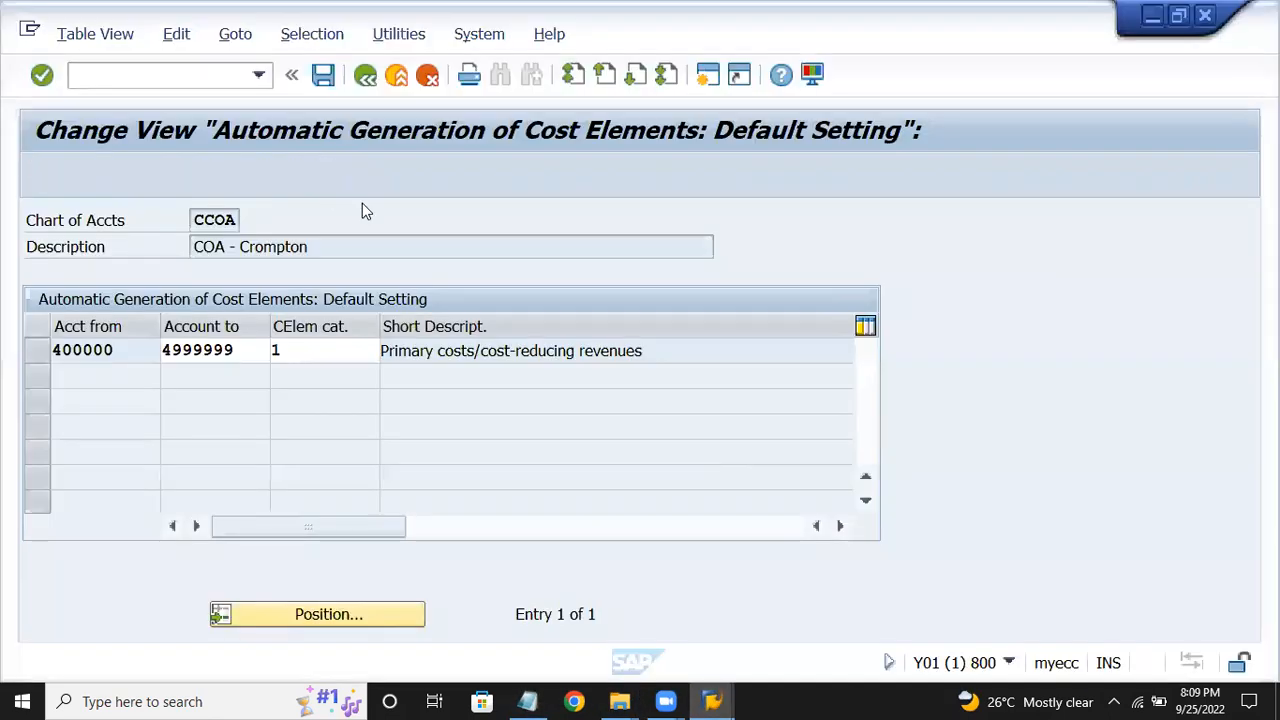
Generate the cost element batch input session valid from 24.09.2022, then return to the IMG.
{"action": "left_click", "coordinate": [362, 82]}
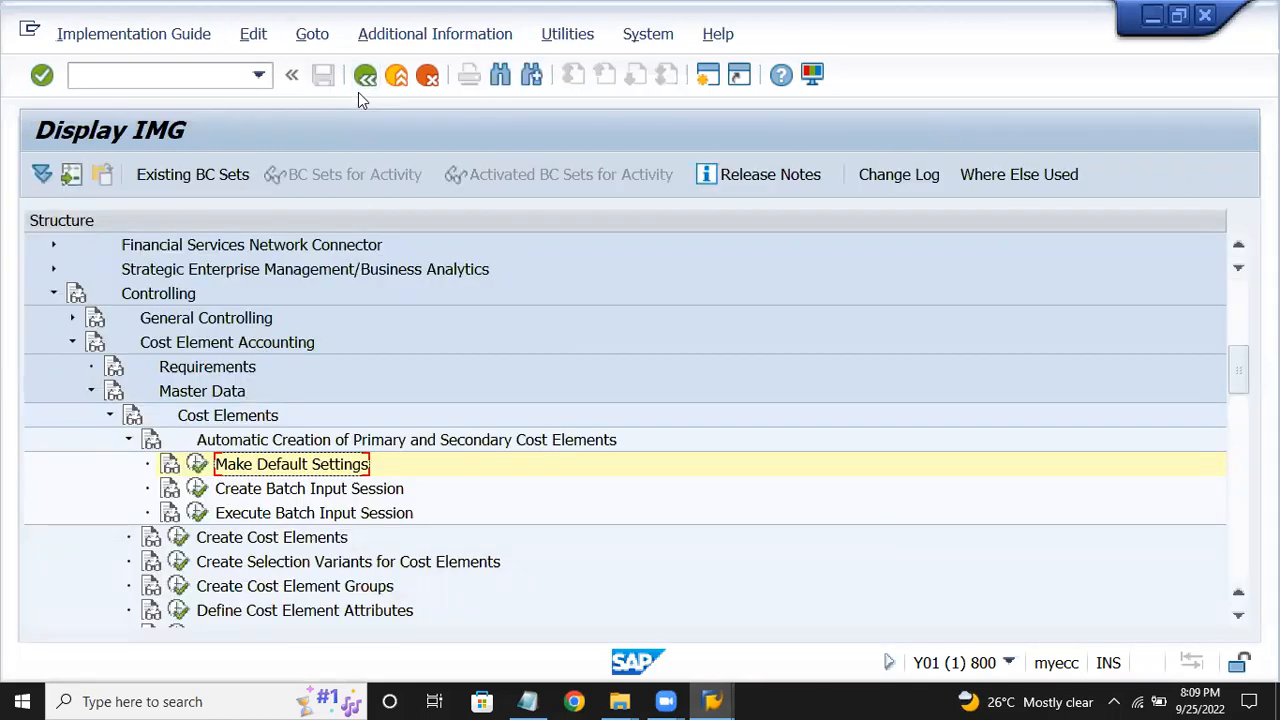
{"action": "left_click", "coordinate": [203, 492]}
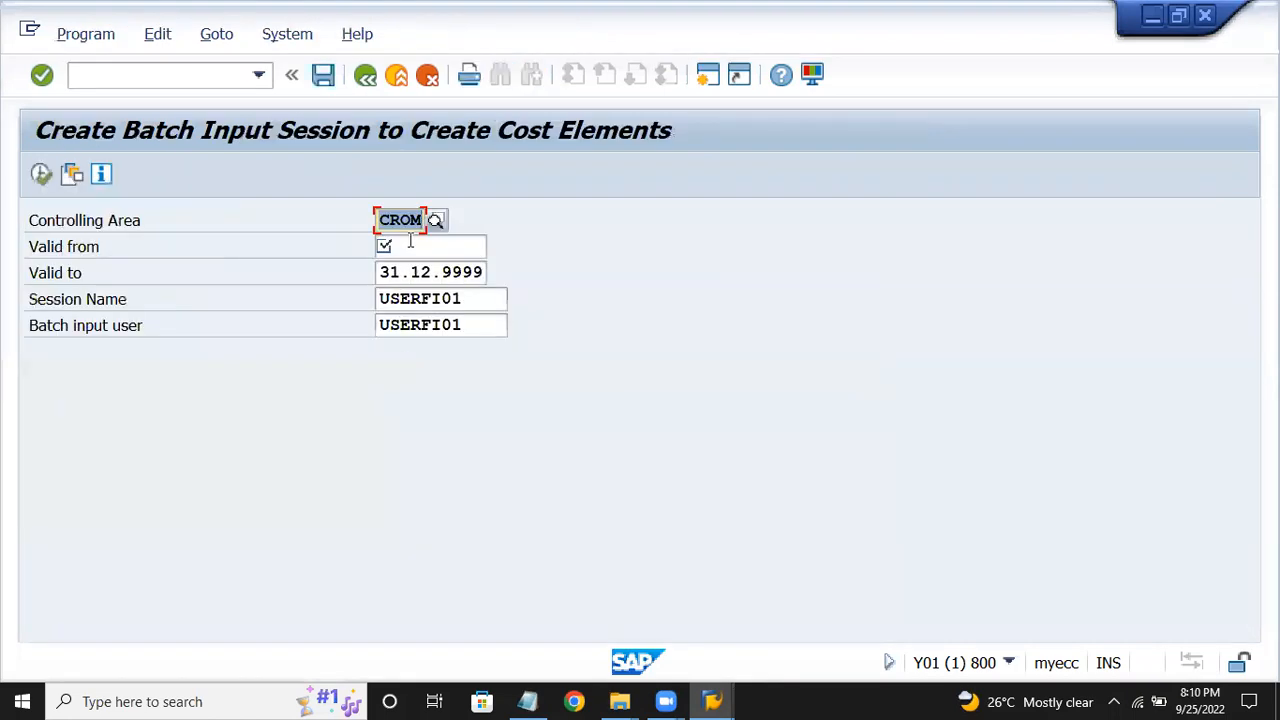
{"action": "left_click", "coordinate": [408, 247]}
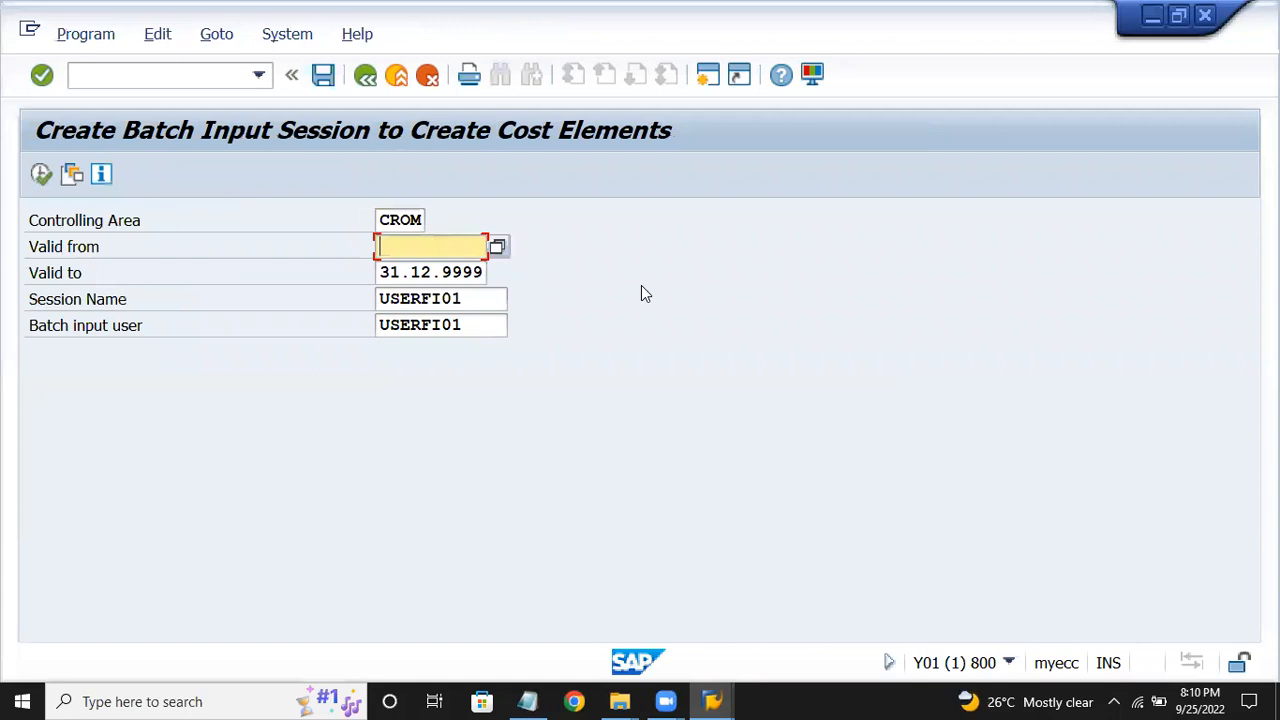
{"action": "key", "text": "F4"}
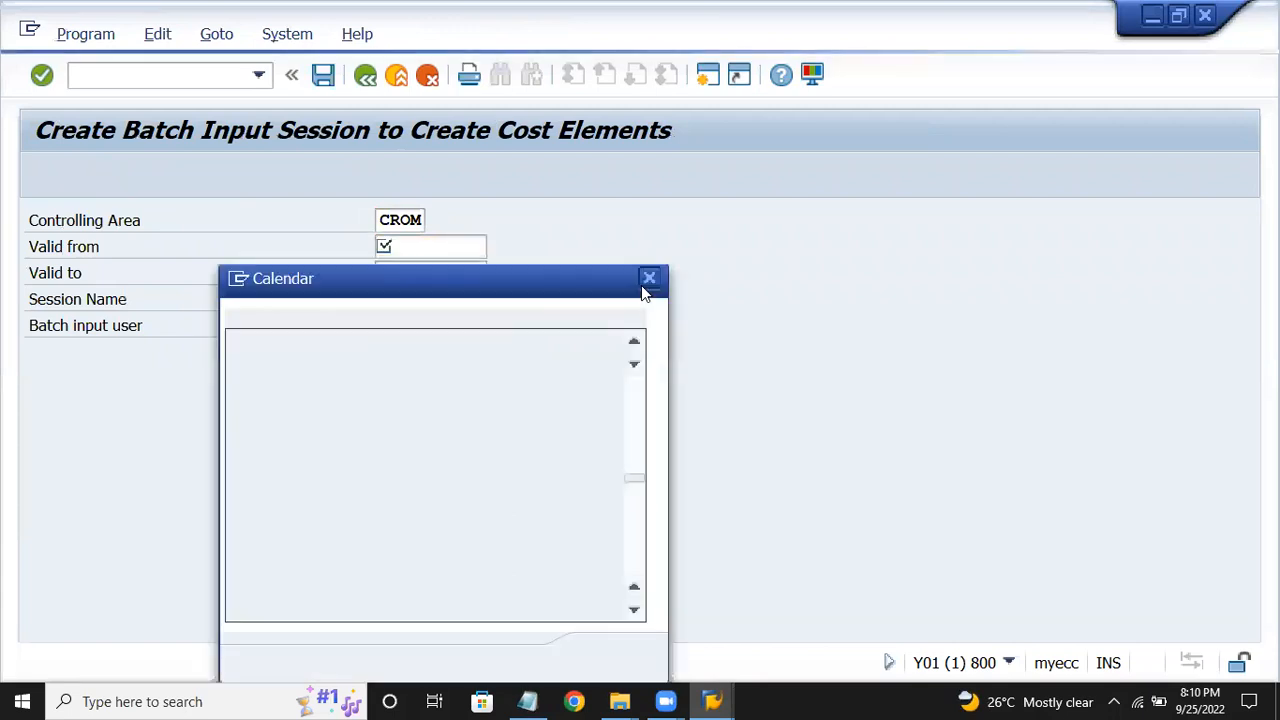
{"action": "key", "text": "Return"}
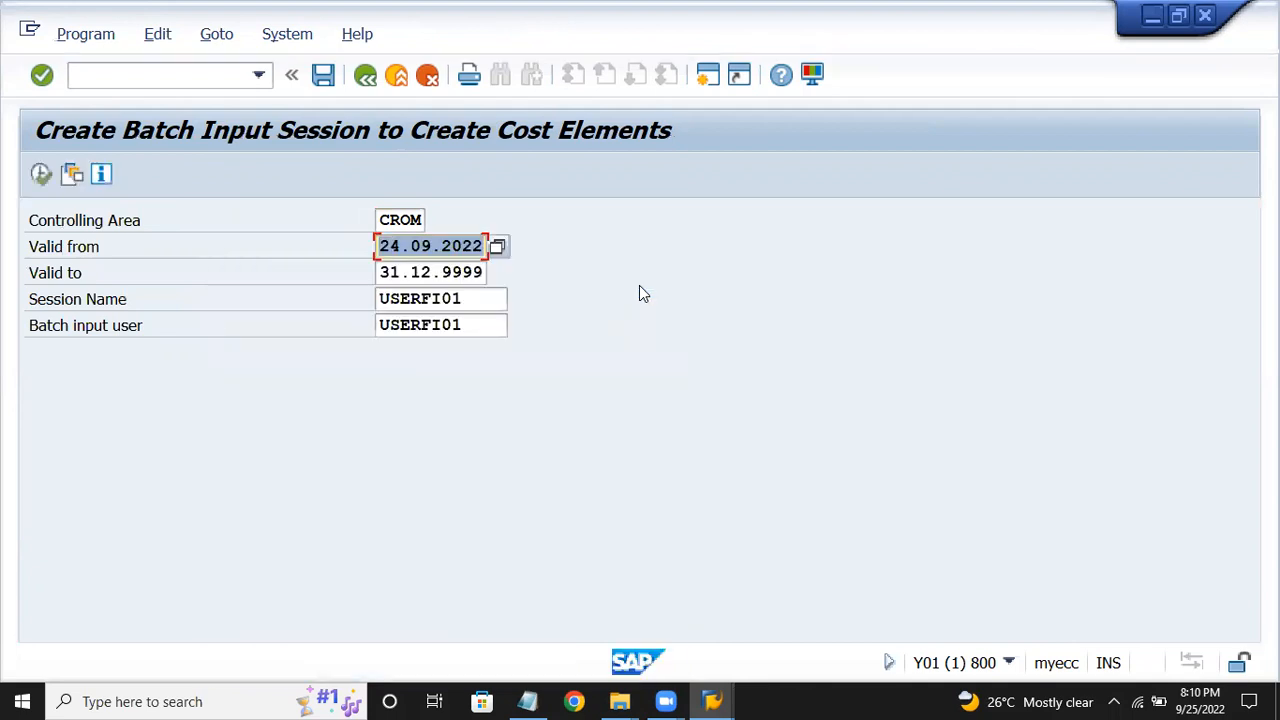
{"action": "left_click", "coordinate": [40, 174]}
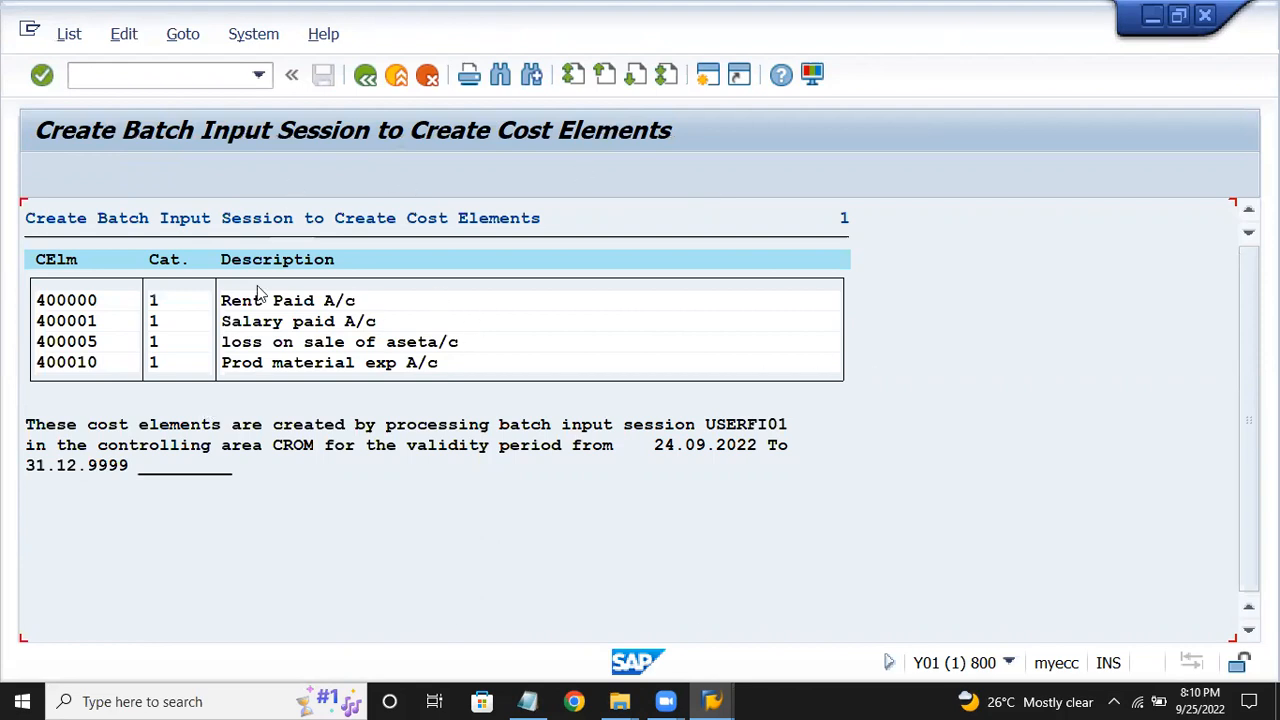
{"action": "left_click", "coordinate": [366, 77]}
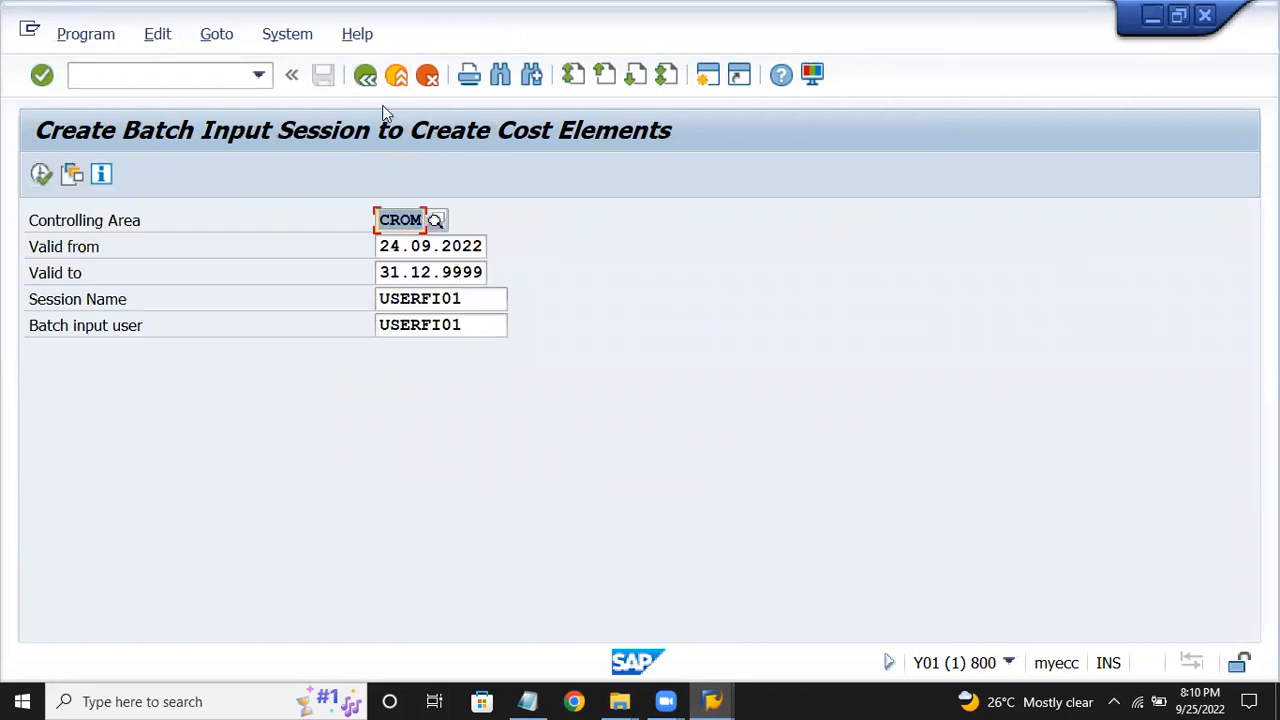
{"action": "key", "text": "F3"}
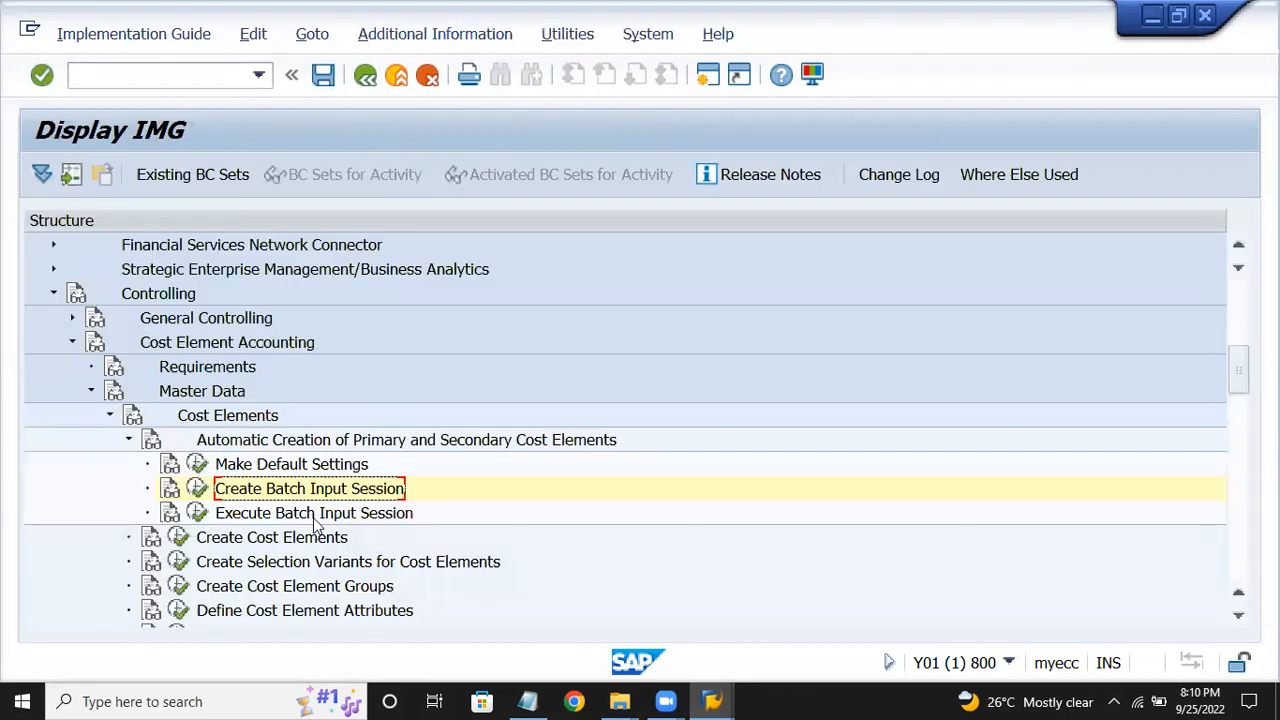
Process batch input session USERFI01 with 'Display errors only' and exit to SAP Easy Access.
{"action": "left_click", "coordinate": [316, 513]}
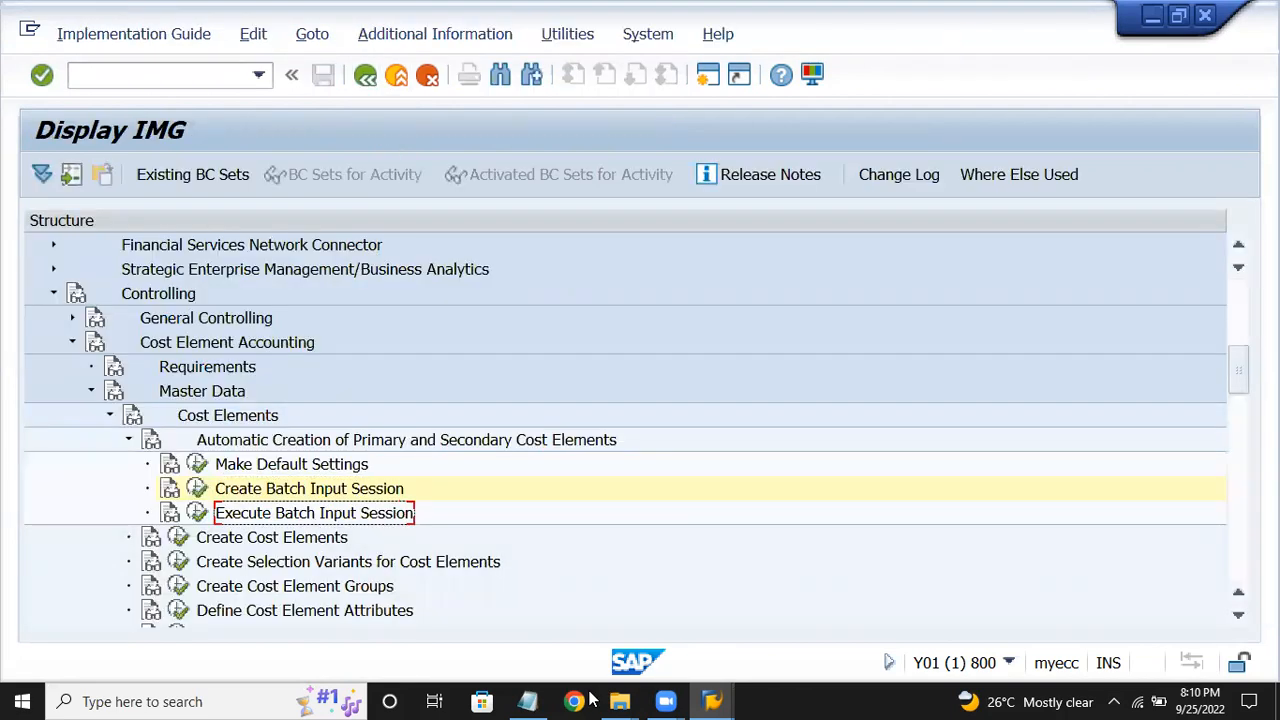
{"action": "left_click", "coordinate": [530, 701]}
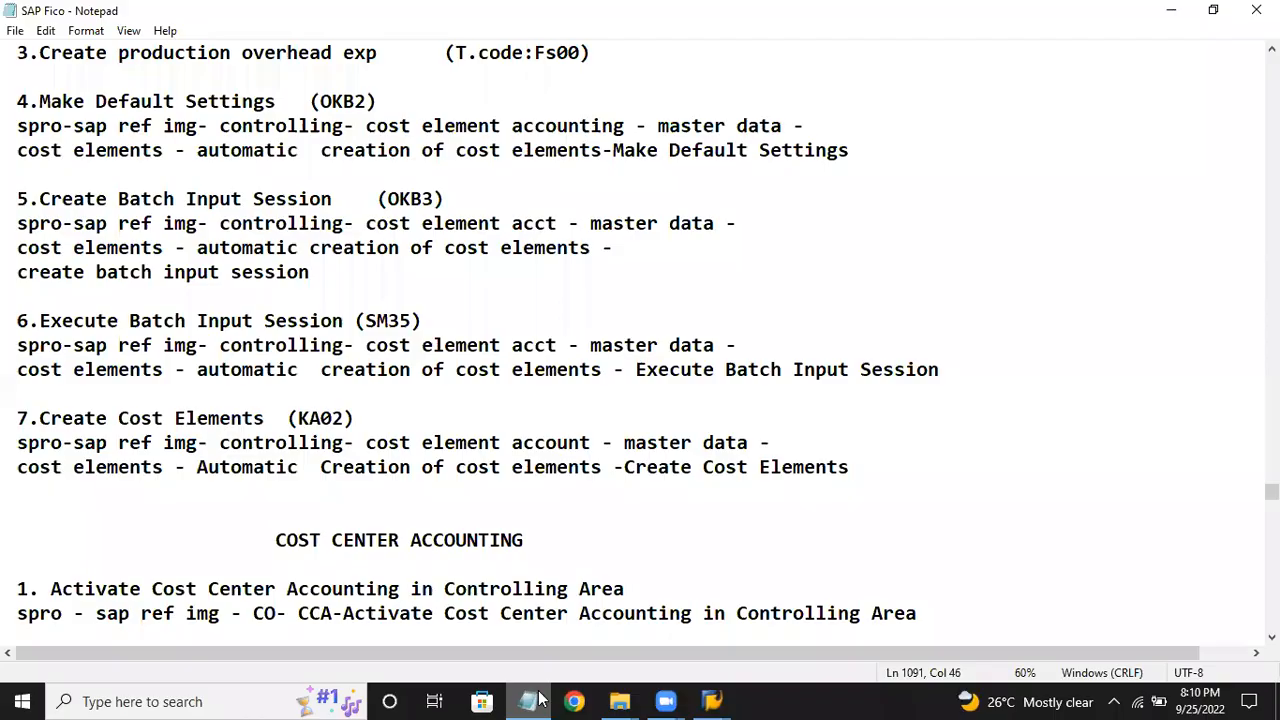
{"action": "left_click", "coordinate": [530, 701]}
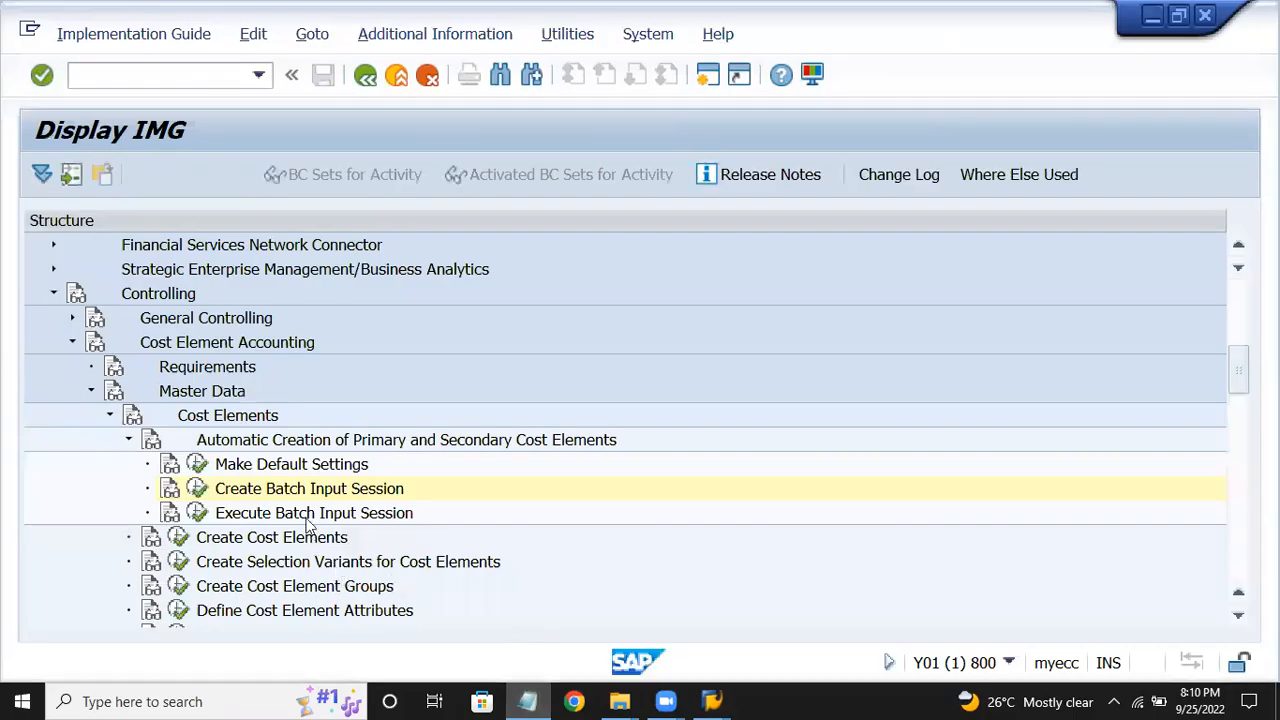
{"action": "left_click", "coordinate": [197, 513]}
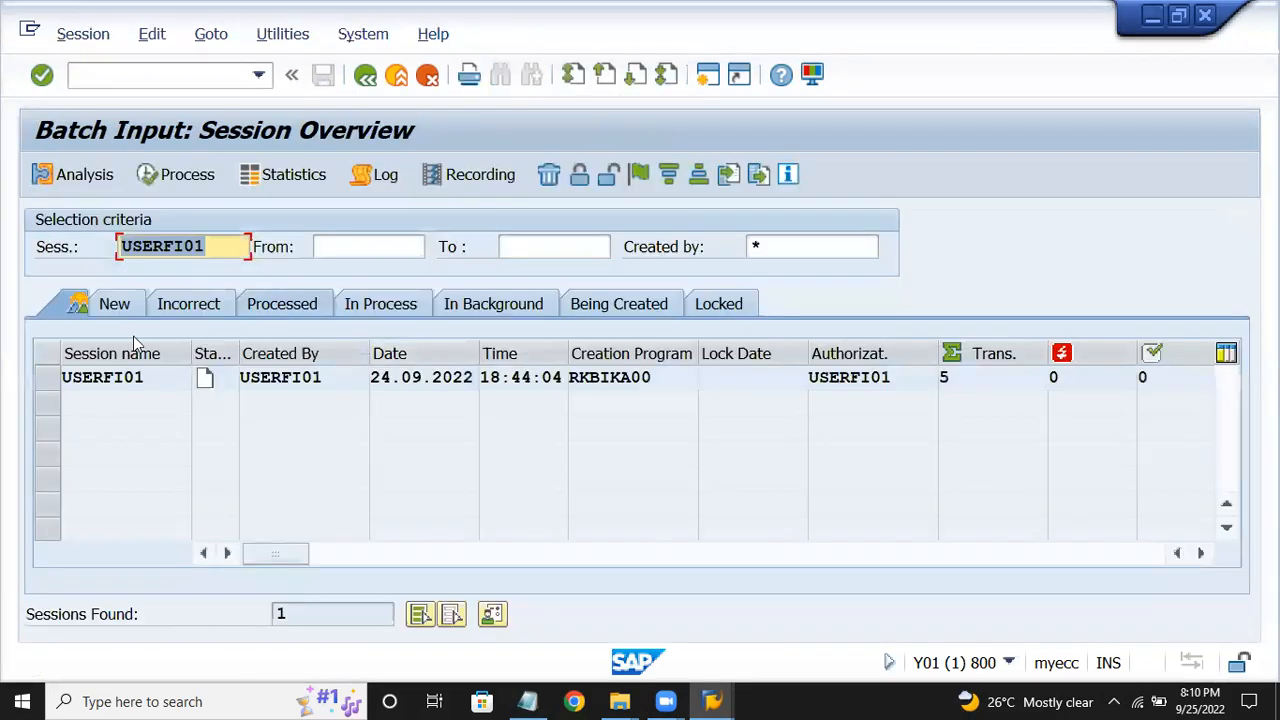
{"action": "left_click", "coordinate": [47, 386]}
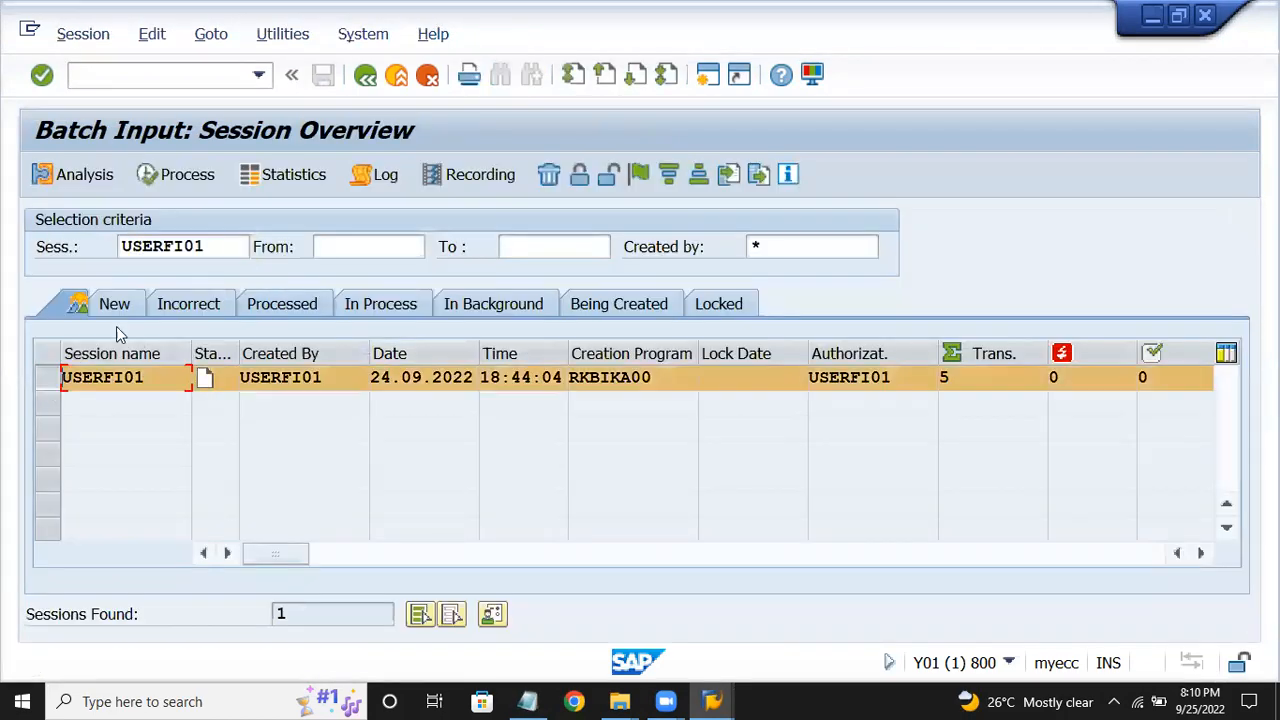
{"action": "left_click", "coordinate": [194, 180]}
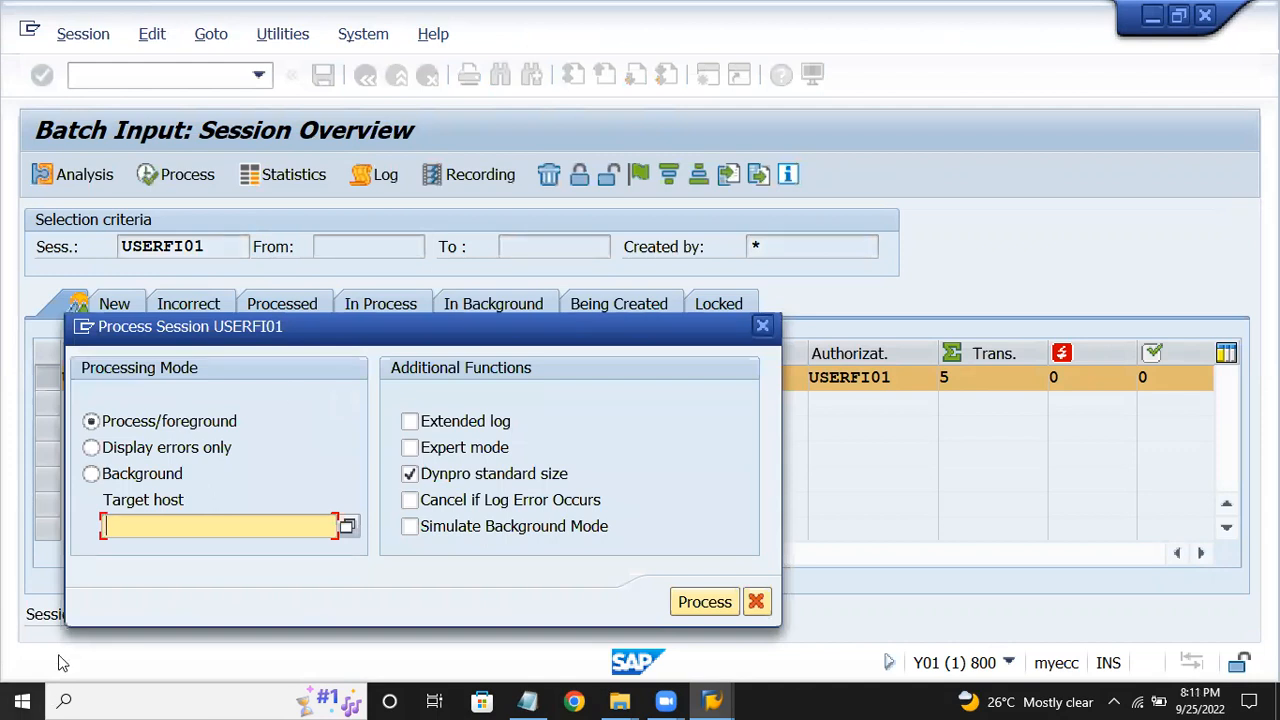
{"action": "left_click", "coordinate": [158, 448]}
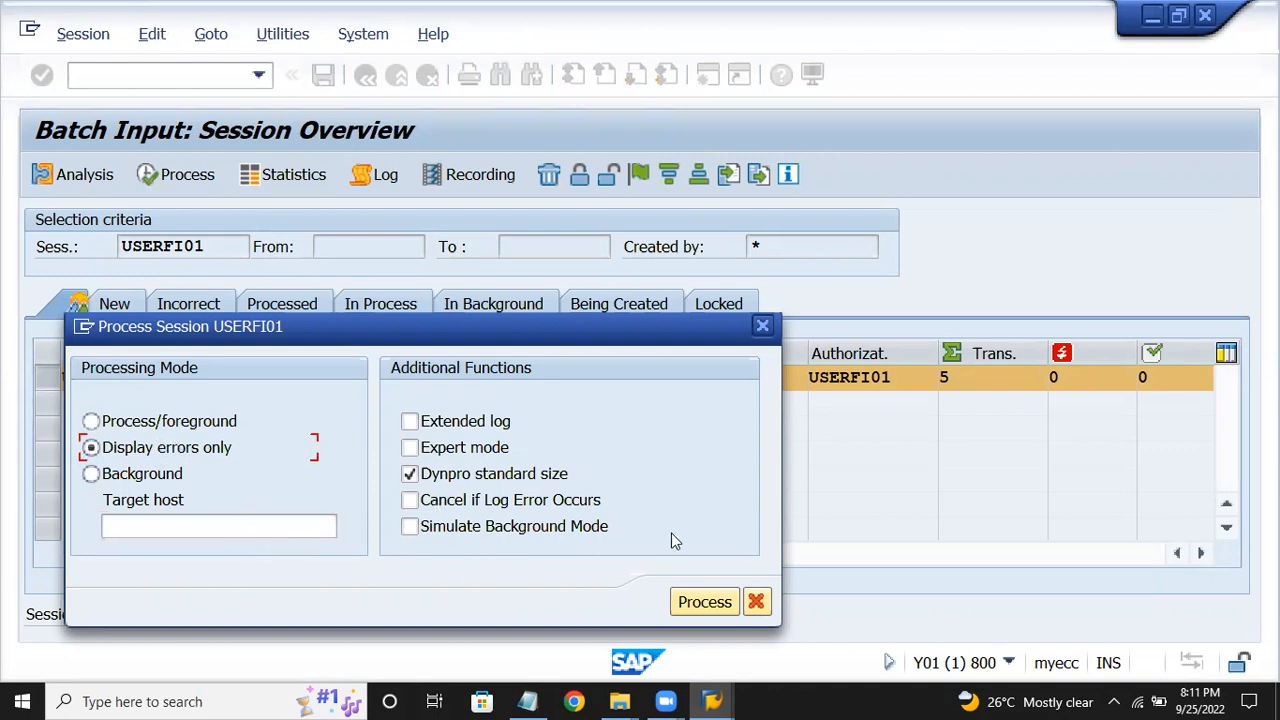
{"action": "left_click", "coordinate": [700, 601]}
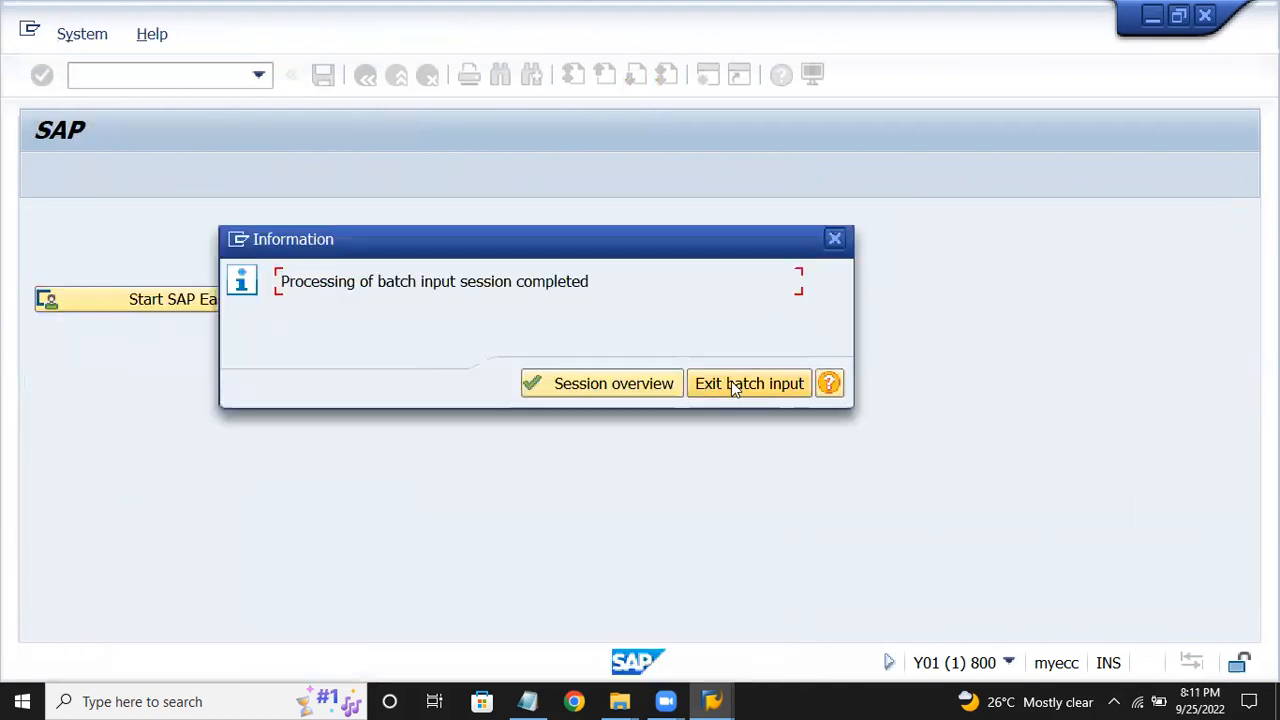
{"action": "left_click", "coordinate": [745, 385]}
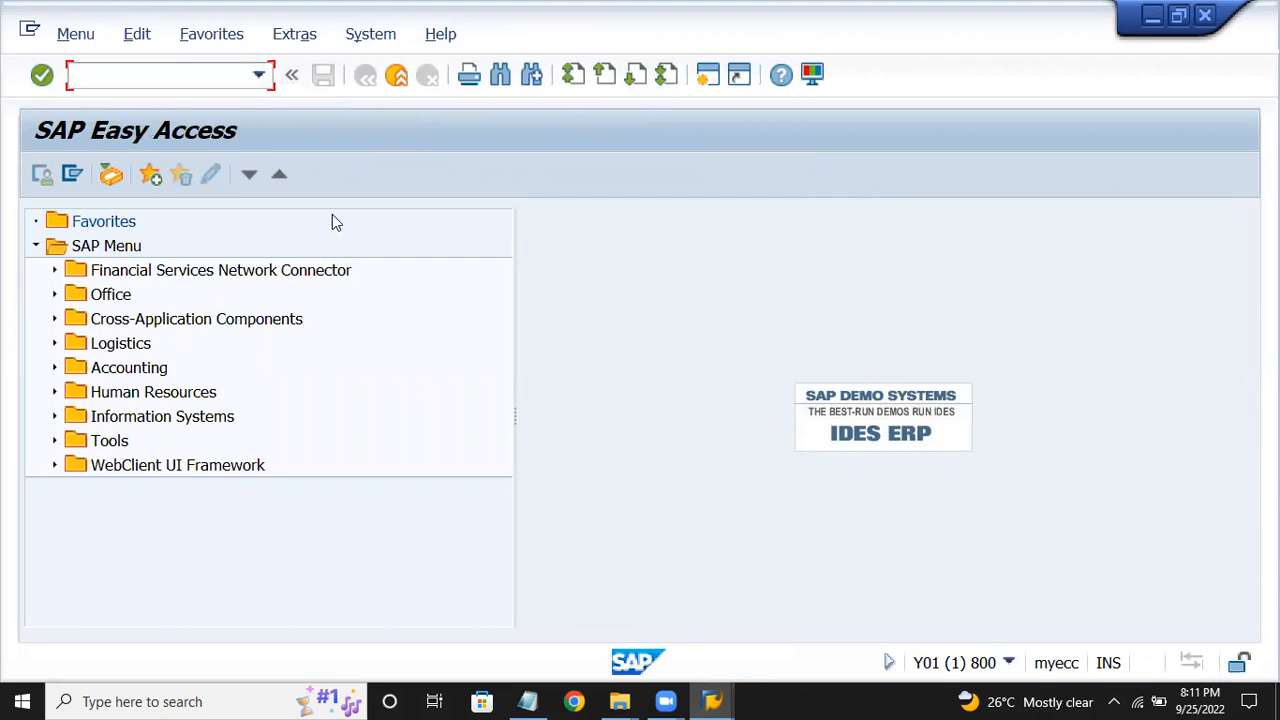
Highlight the Create Cost Elements step in the Notepad notes.
{"action": "left_click", "coordinate": [530, 701]}
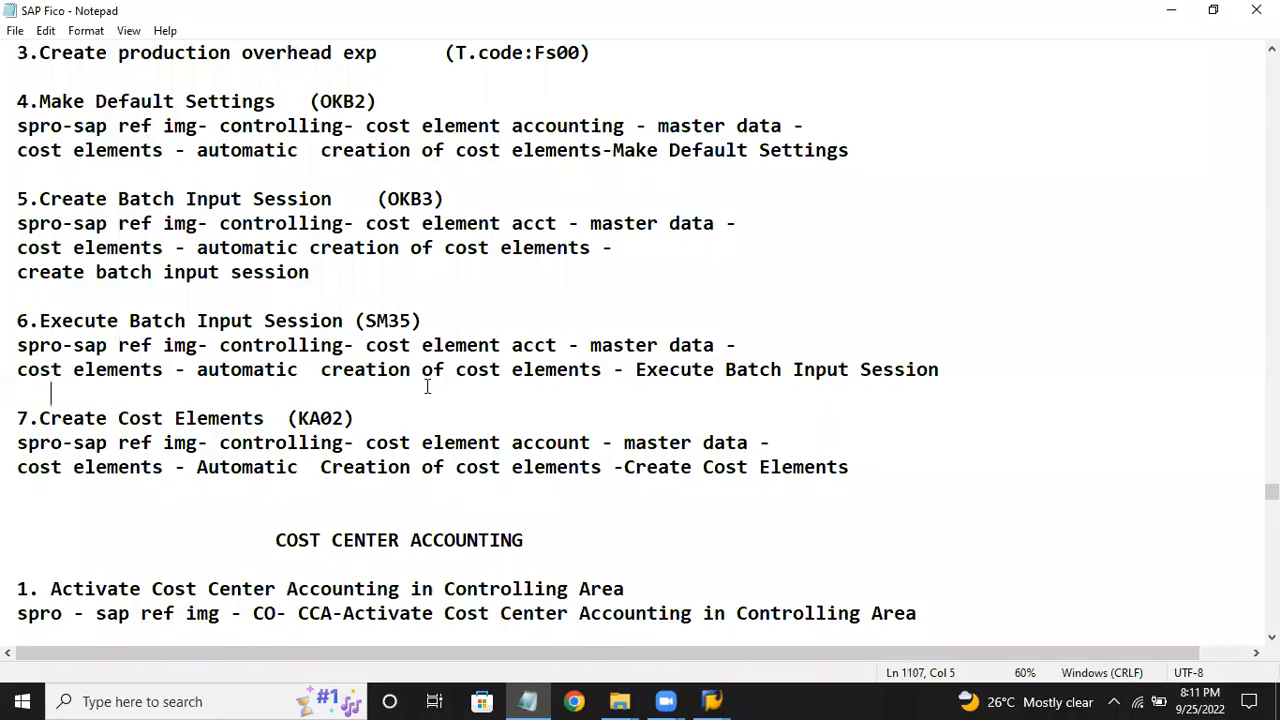
{"action": "scroll", "coordinate": [427, 386], "scroll_direction": "down", "scroll_amount": 2}
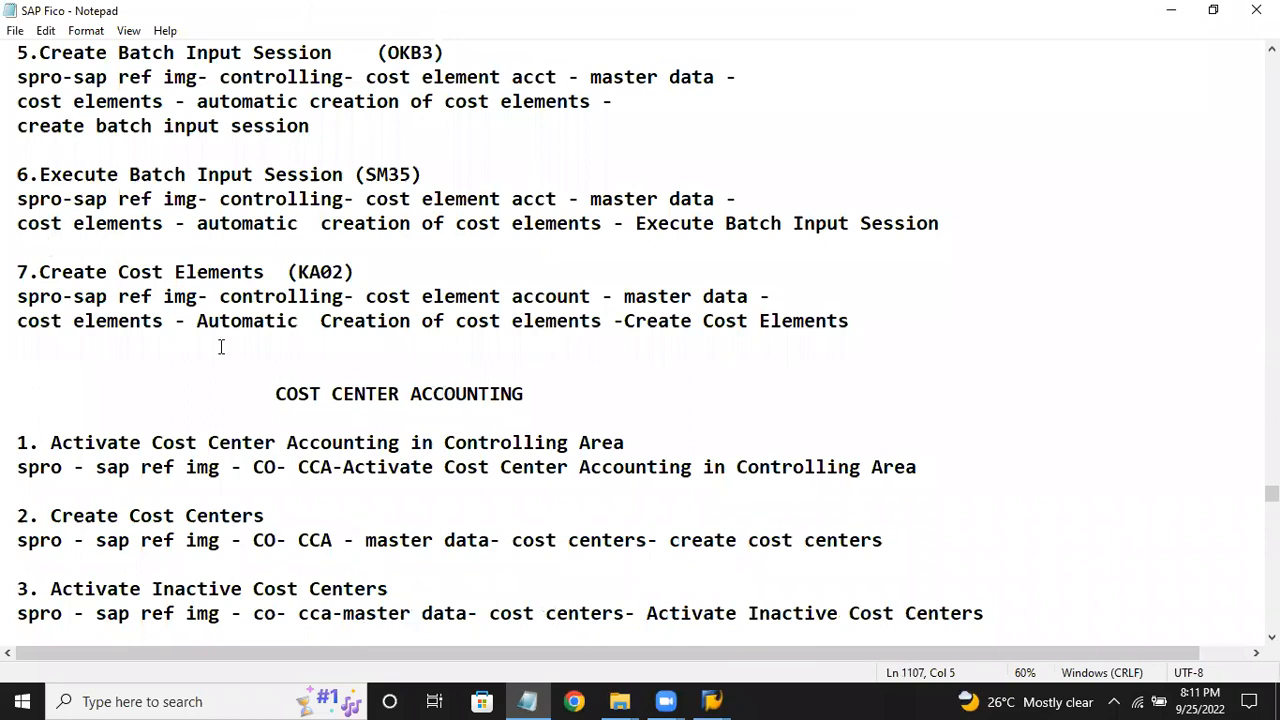
{"action": "left_click_drag", "start_coordinate": [40, 270], "coordinate": [731, 328]}
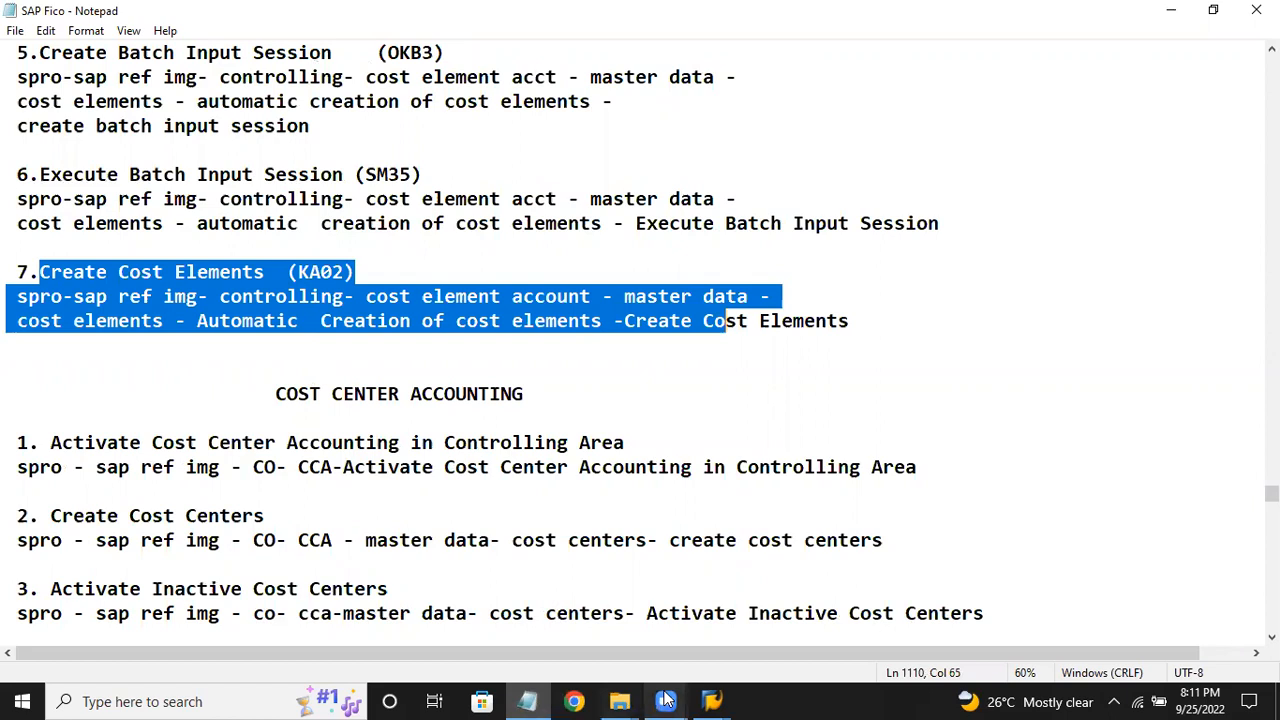
Back in SAP Easy Access, run SPRO and open the SAP Reference IMG.
{"action": "mouse_move", "coordinate": [712, 701]}
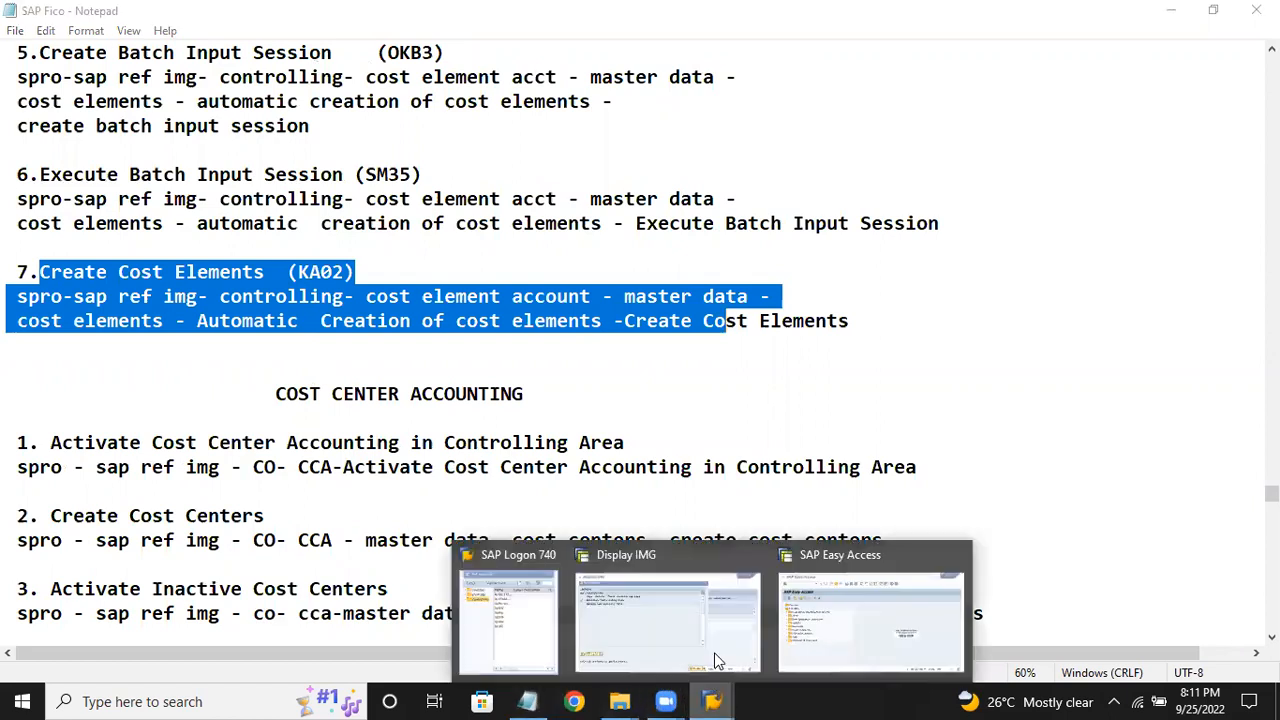
{"action": "left_click", "coordinate": [812, 630]}
{"action": "left_click", "coordinate": [151, 79]}
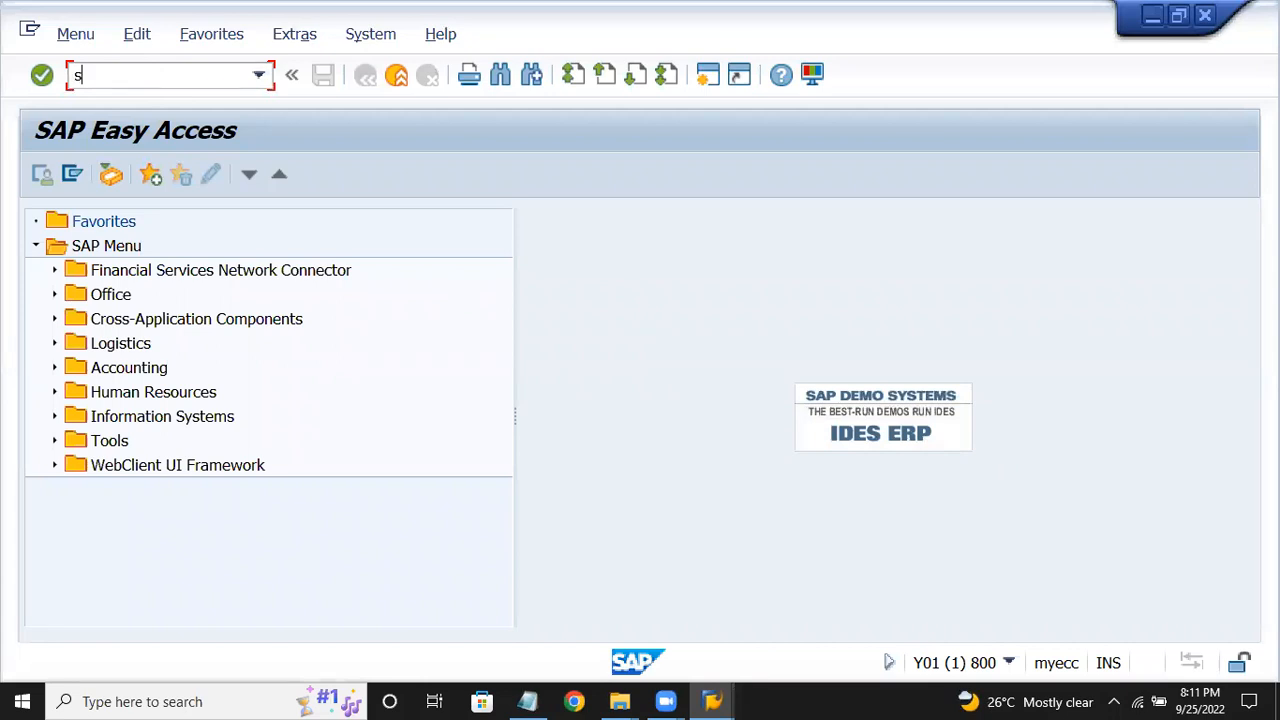
{"action": "type", "text": "spro"}
{"action": "key", "text": "Return"}
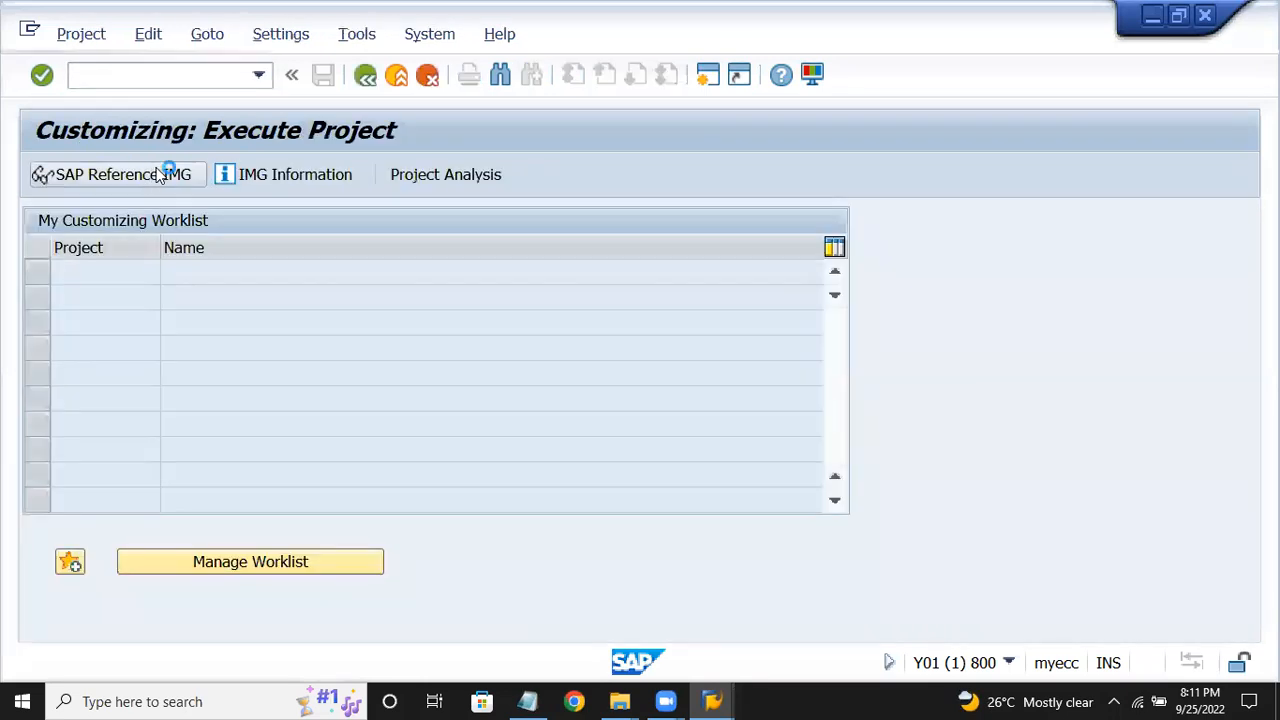
{"action": "left_click", "coordinate": [160, 175]}
Expand Controlling > Cost Element Accounting > Master Data > Cost Elements and execute Create Cost Elements.
{"action": "scroll", "coordinate": [220, 472], "scroll_direction": "down", "scroll_amount": 1}
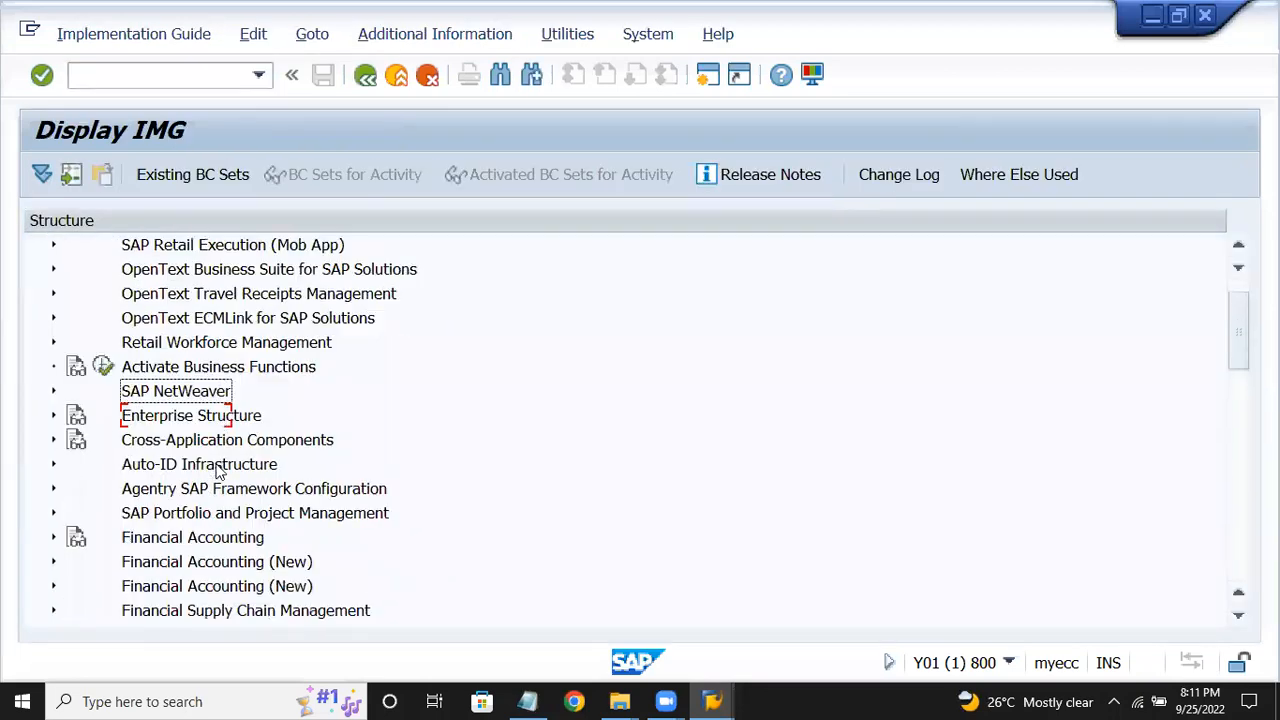
{"action": "scroll", "coordinate": [220, 472], "scroll_direction": "down", "scroll_amount": 2}
{"action": "left_click", "coordinate": [172, 488]}
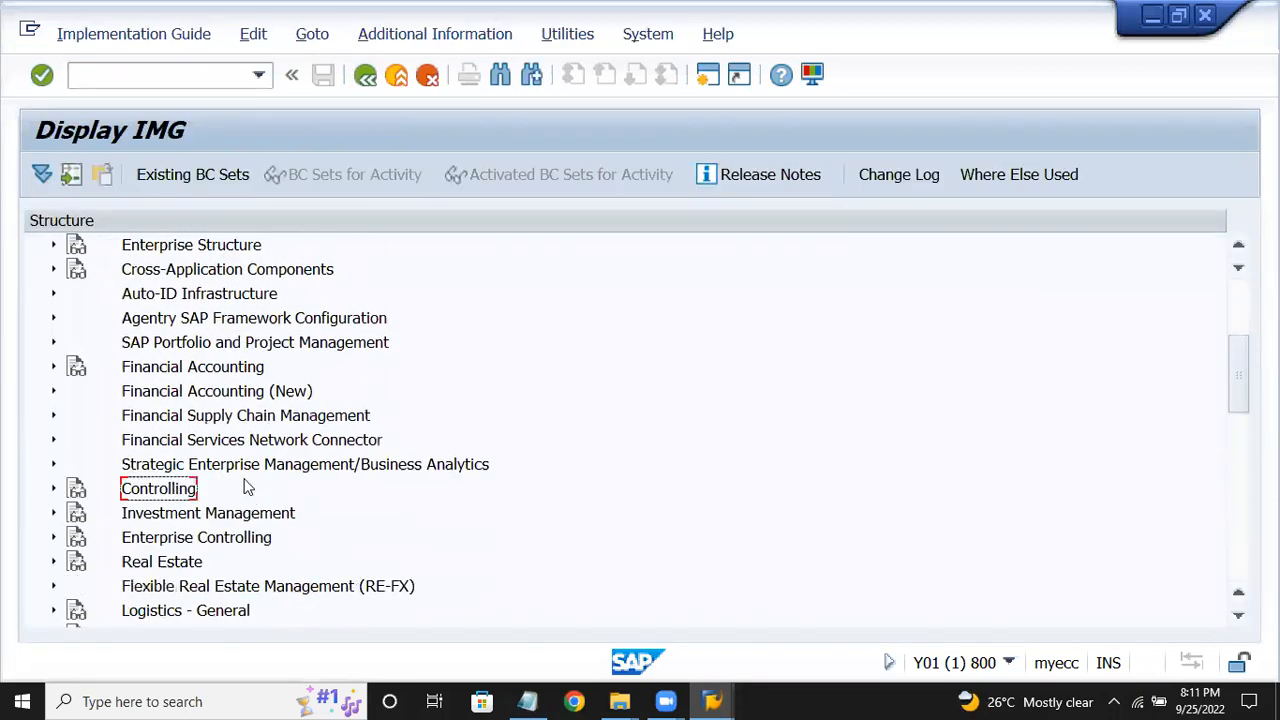
{"action": "double_click", "coordinate": [248, 488]}
{"action": "key", "text": "Down"}
{"action": "key", "text": "Down"}
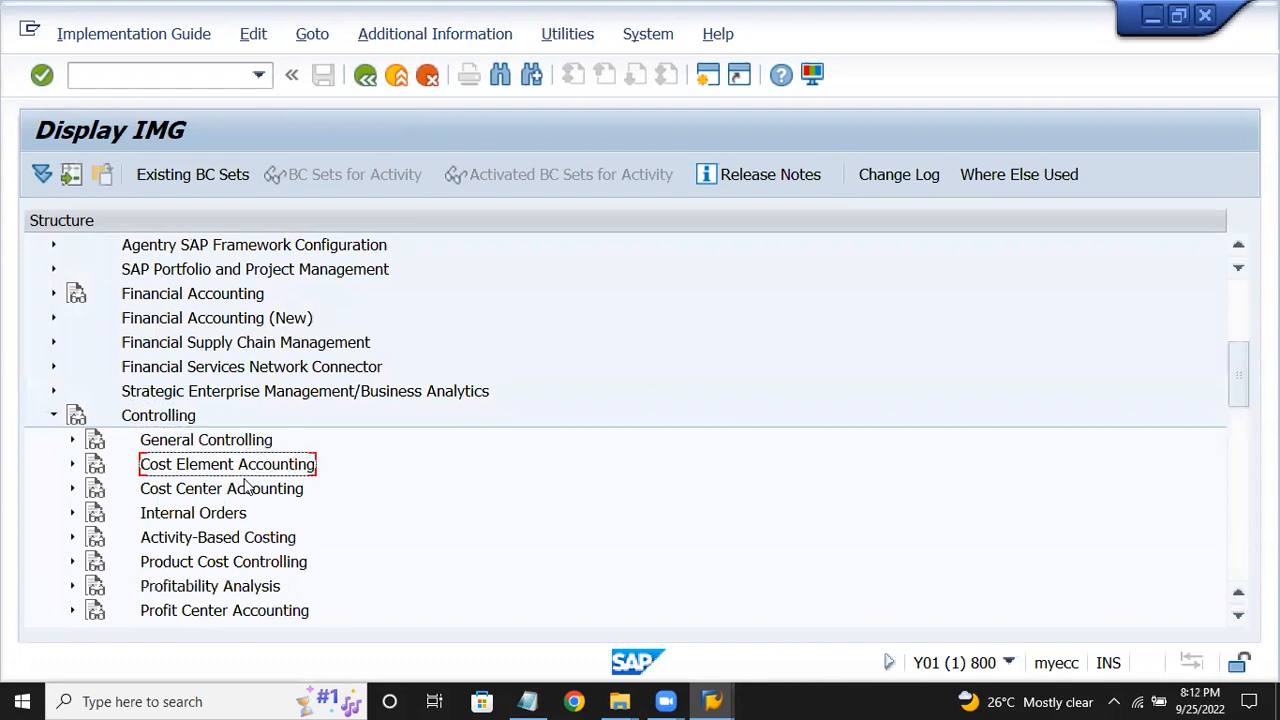
{"action": "key", "text": "Right"}
{"action": "double_click", "coordinate": [248, 488]}
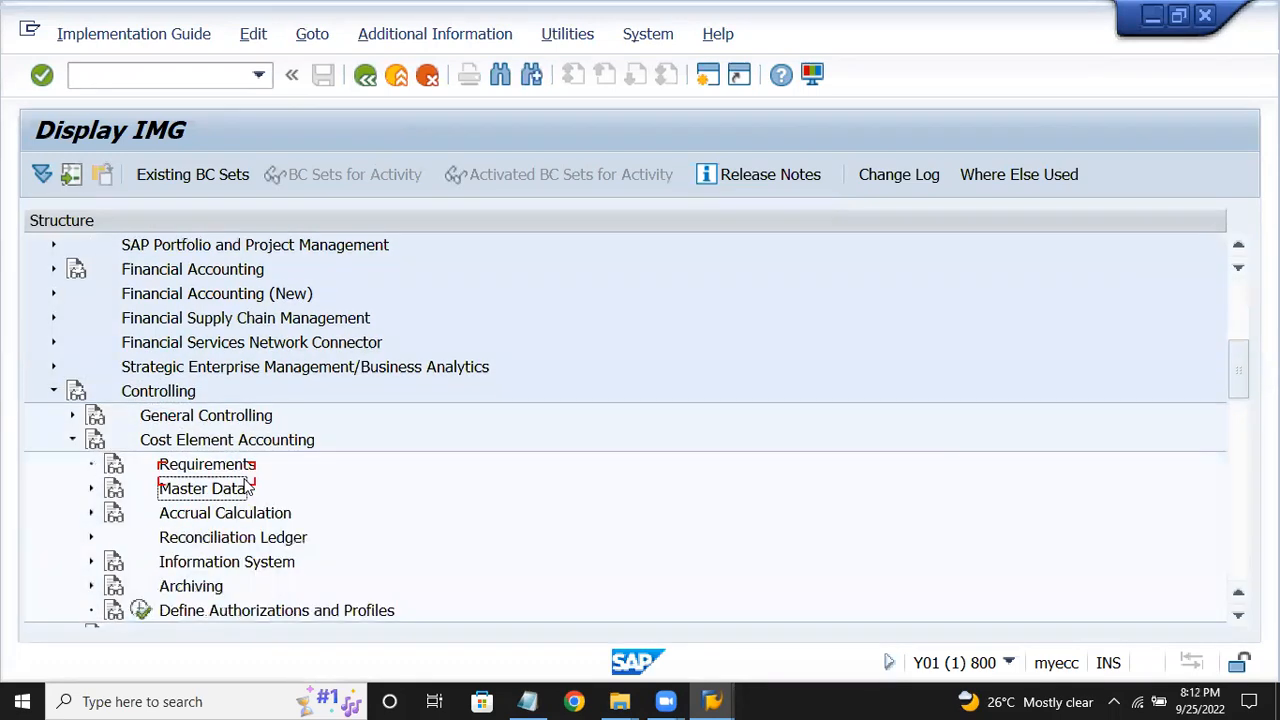
{"action": "key", "text": "Down"}
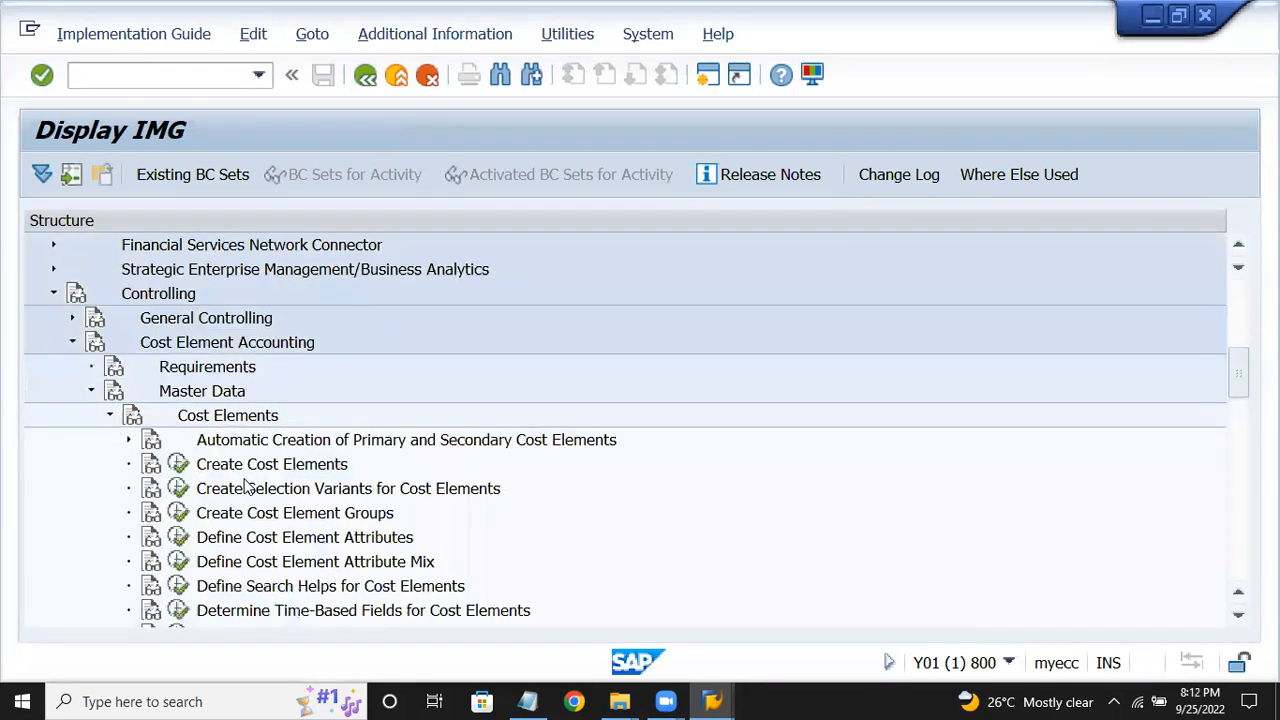
{"action": "key", "text": "Down"}
{"action": "key", "text": "Down"}
{"action": "left_click", "coordinate": [178, 464]}
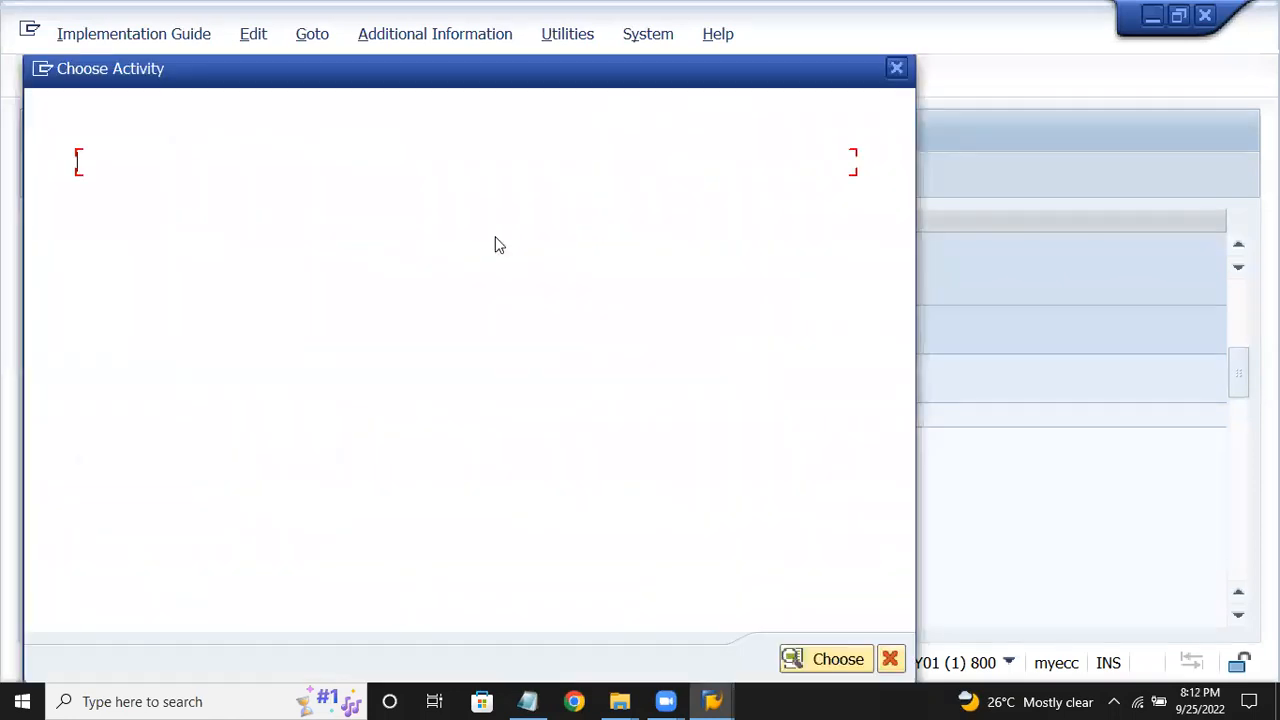
{"action": "key", "text": "Escape"}
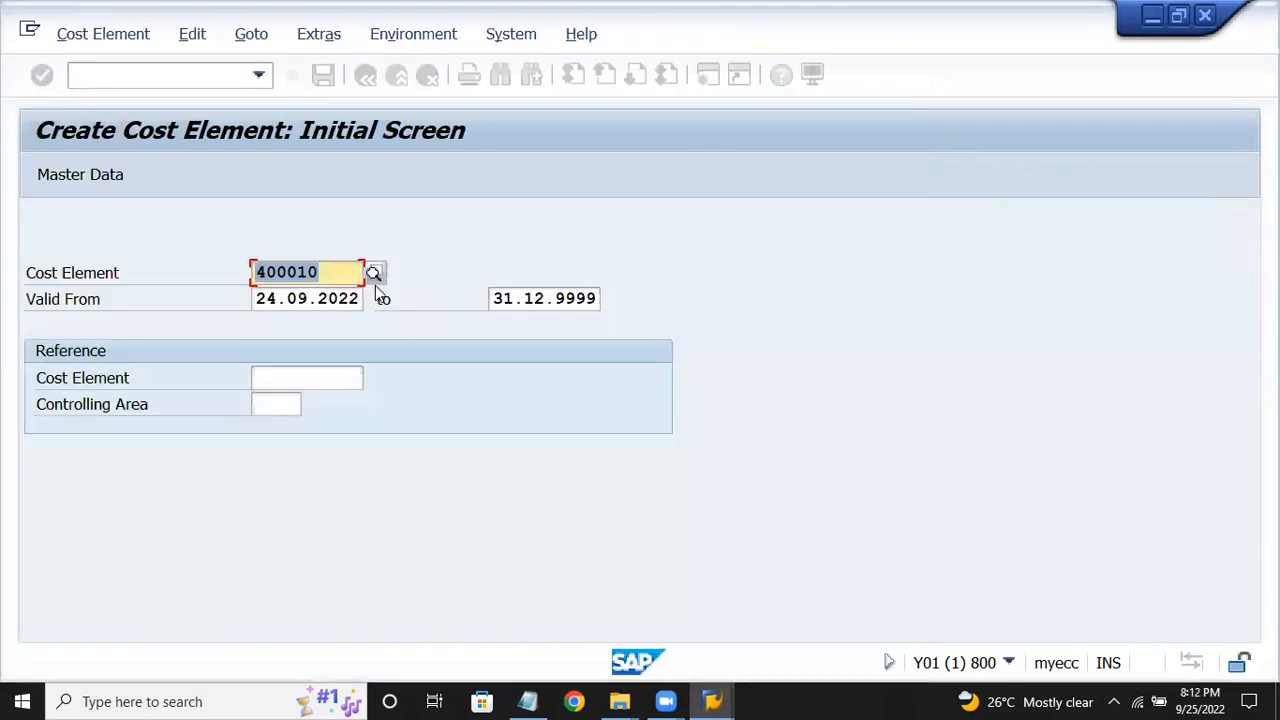
Enter cost element 300000 named Sales (Sales A/c), pick category 1 primary costs, and save.
{"action": "type", "text": "0"}
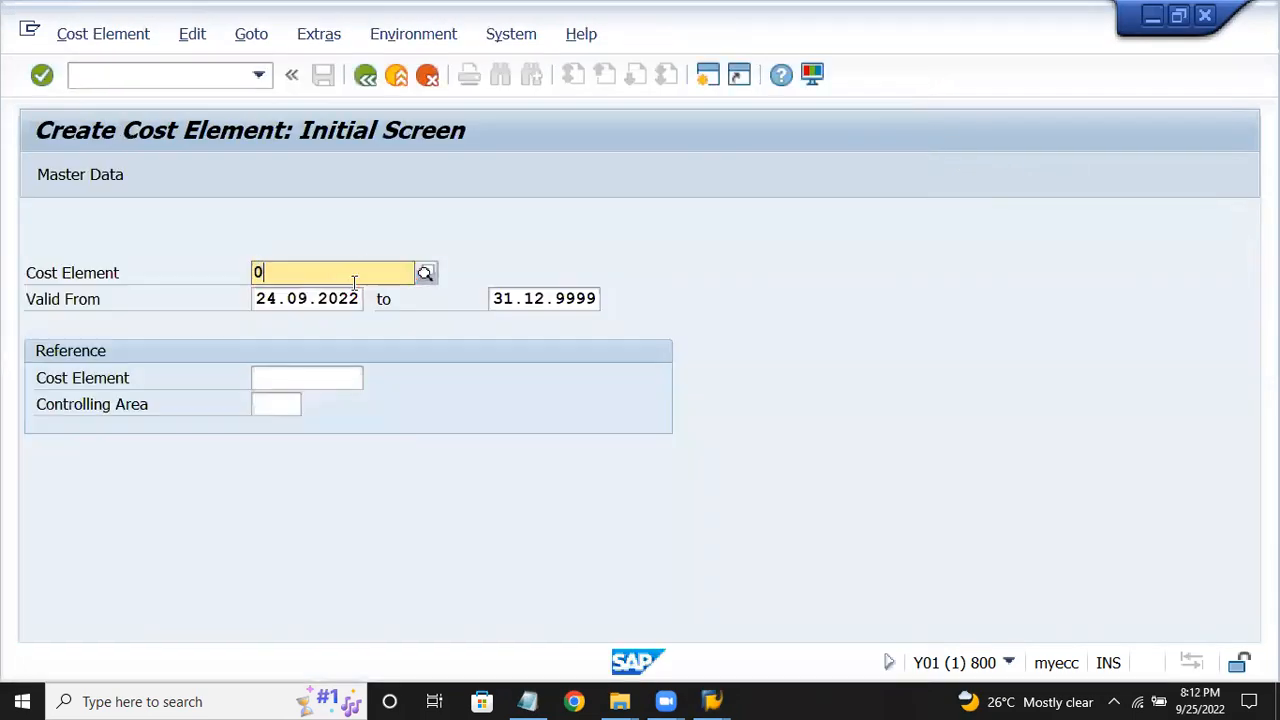
{"action": "key", "text": "BackSpace"}
{"action": "type", "text": "300"}
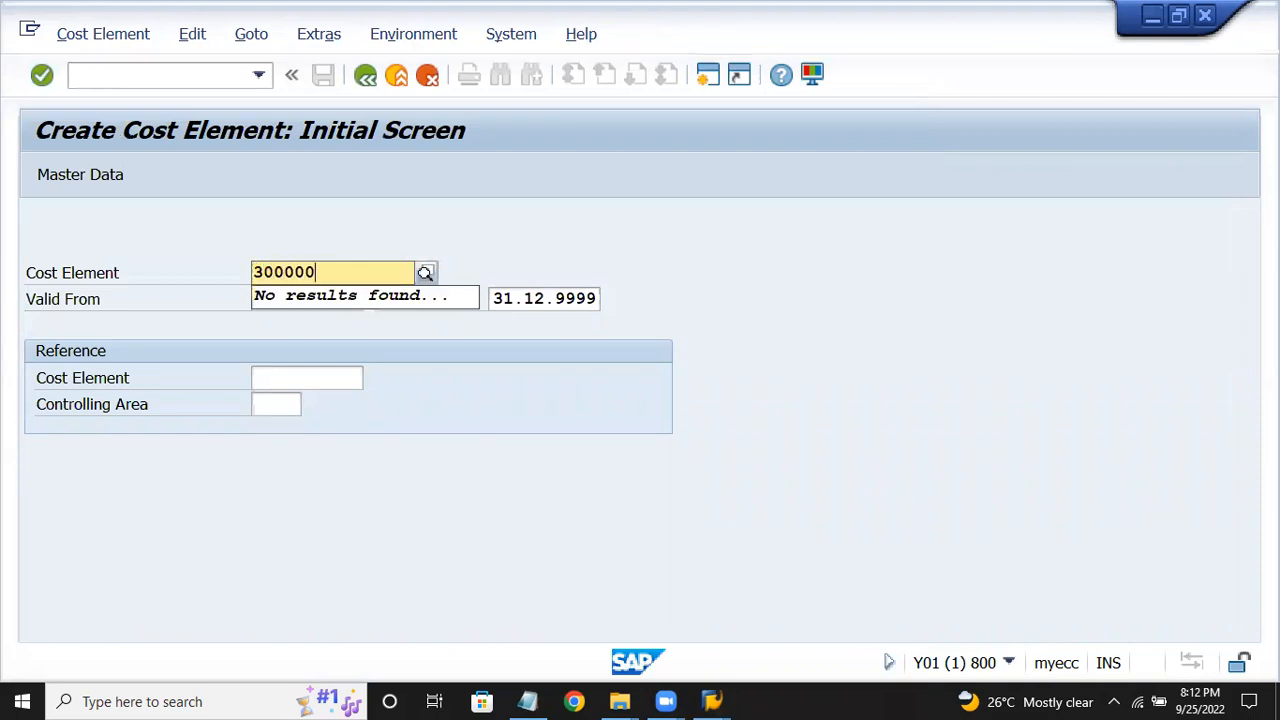
{"action": "type", "text": "000"}
{"action": "key", "text": "Return"}
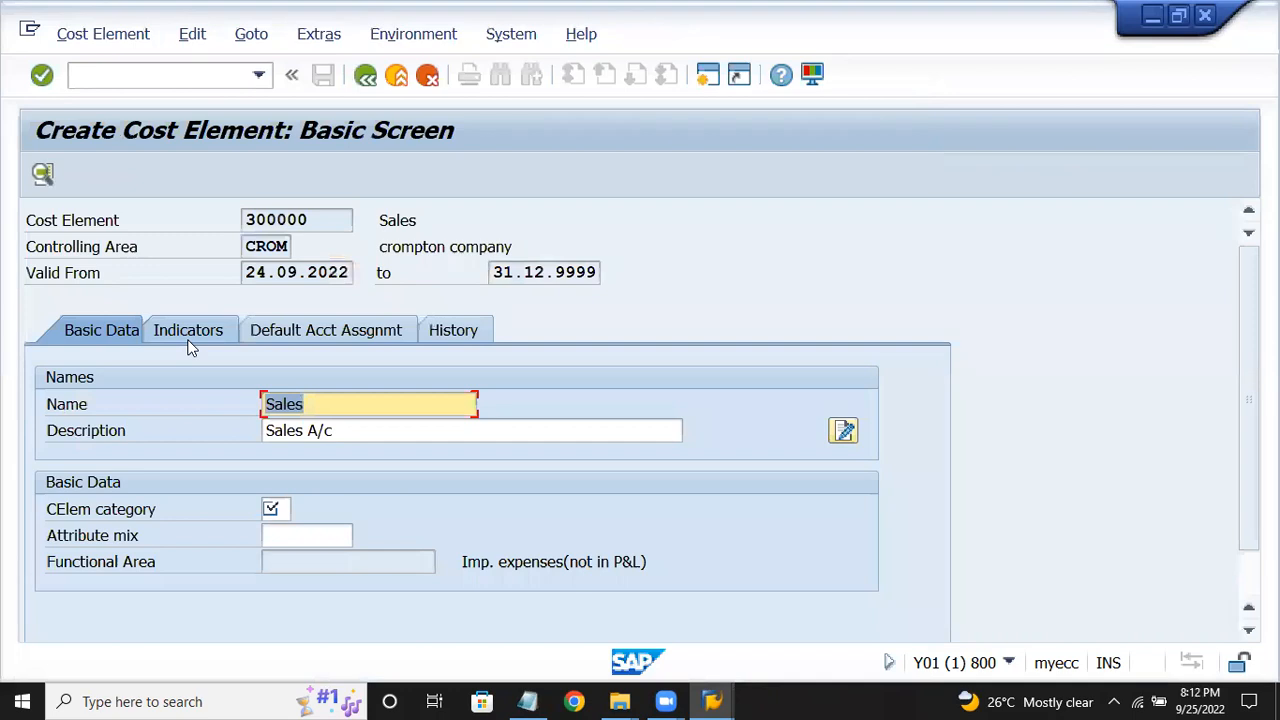
{"action": "left_click", "coordinate": [401, 430]}
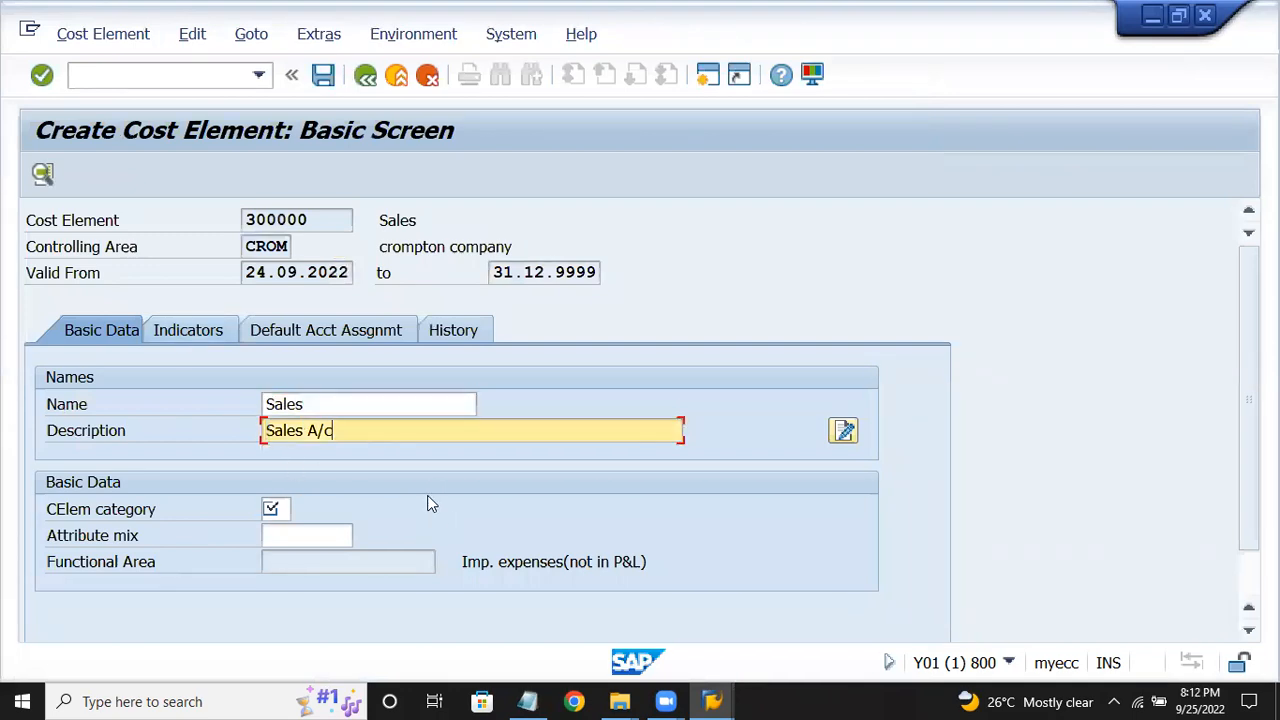
{"action": "left_click", "coordinate": [279, 507]}
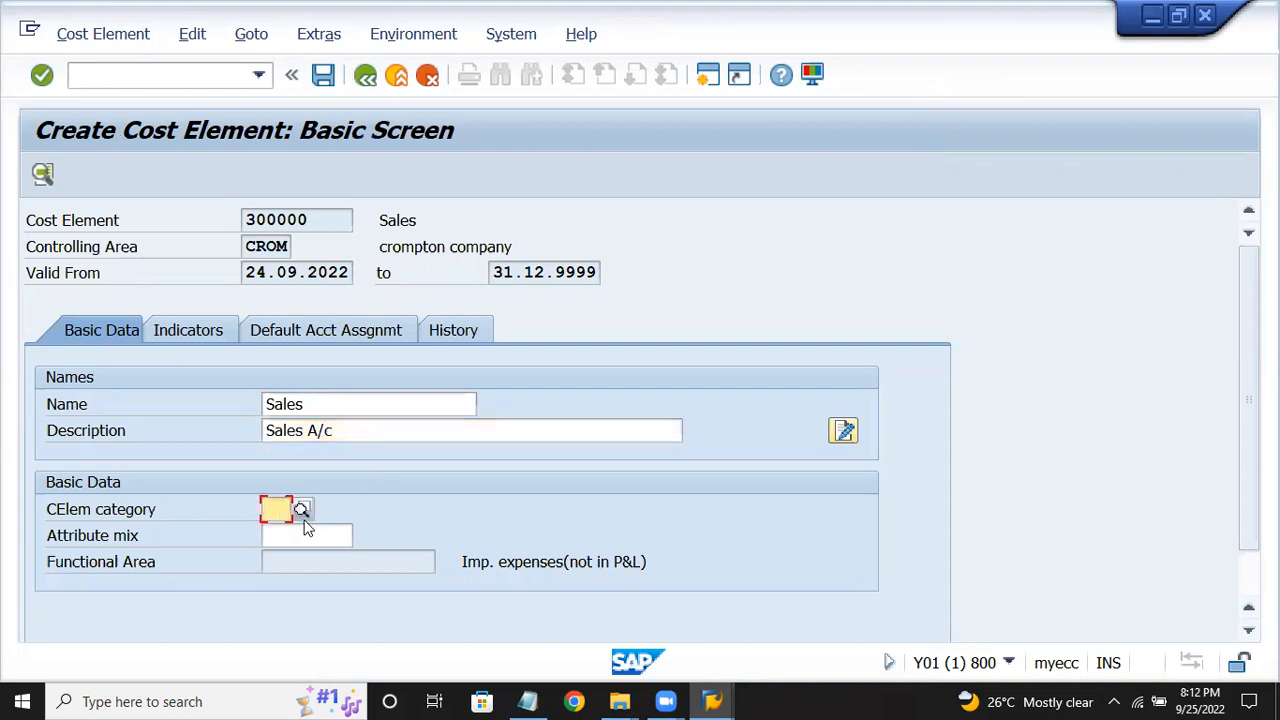
{"action": "left_click", "coordinate": [301, 511]}
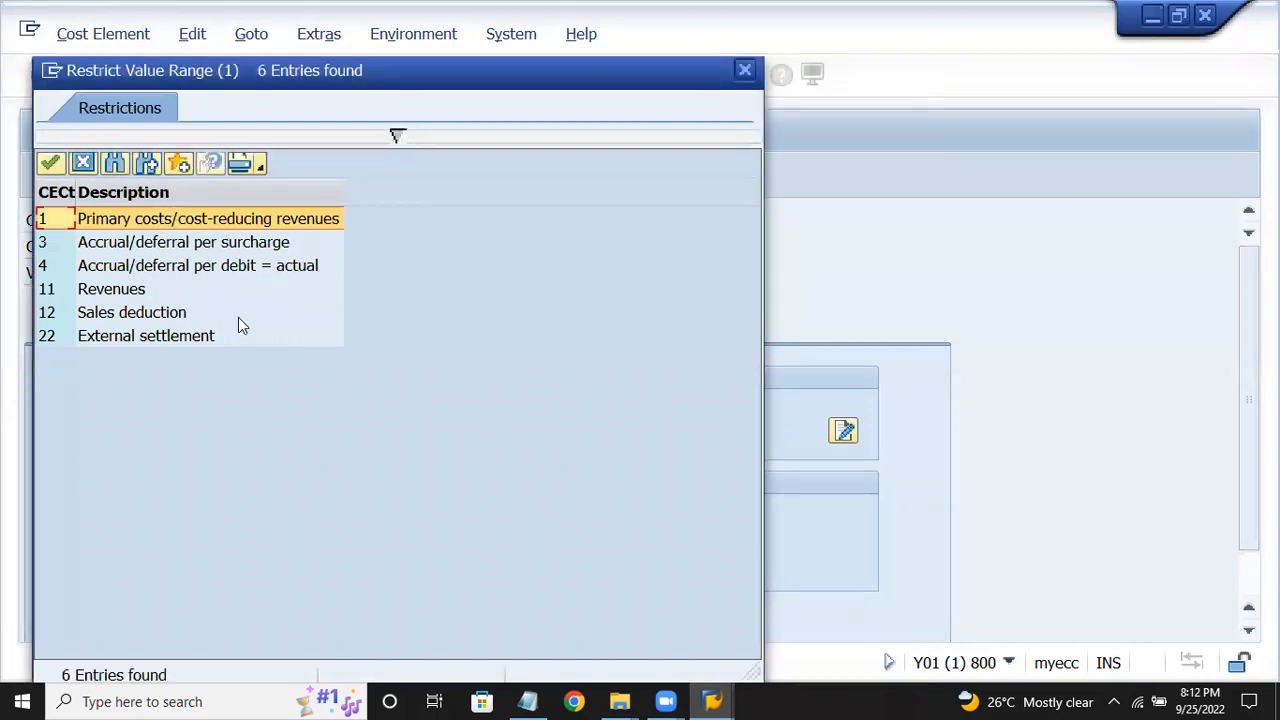
{"action": "double_click", "coordinate": [230, 218]}
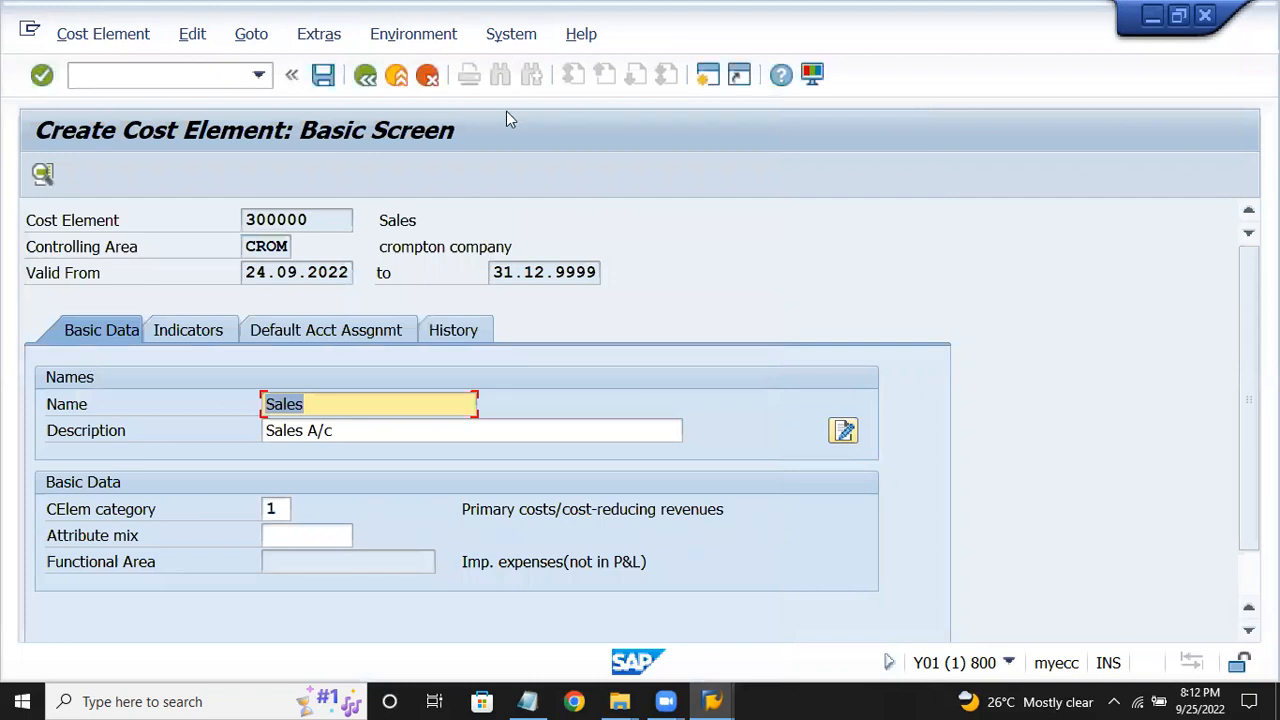
{"action": "left_click", "coordinate": [328, 80]}
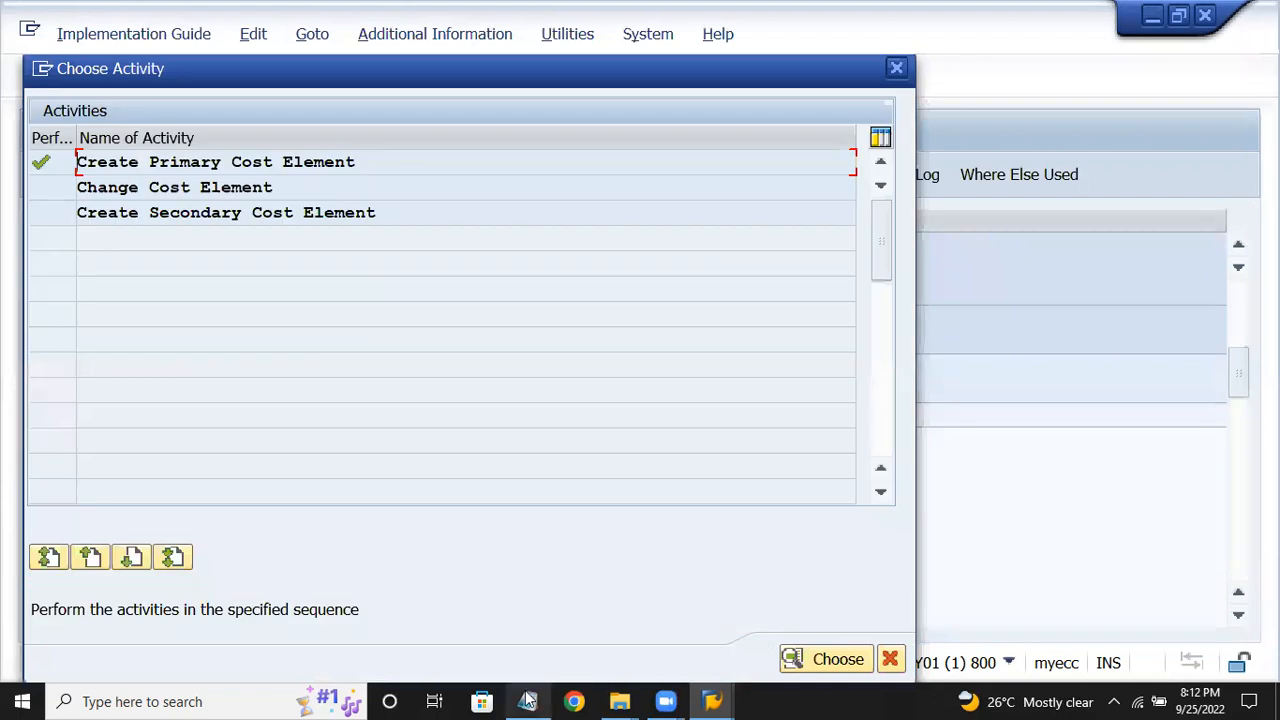
Delete the blank line above the cost center accounting steps in the Notepad notes.
{"action": "left_click", "coordinate": [527, 701]}
{"action": "left_click", "coordinate": [516, 326]}
{"action": "scroll", "coordinate": [516, 331], "scroll_direction": "down", "scroll_amount": 4}
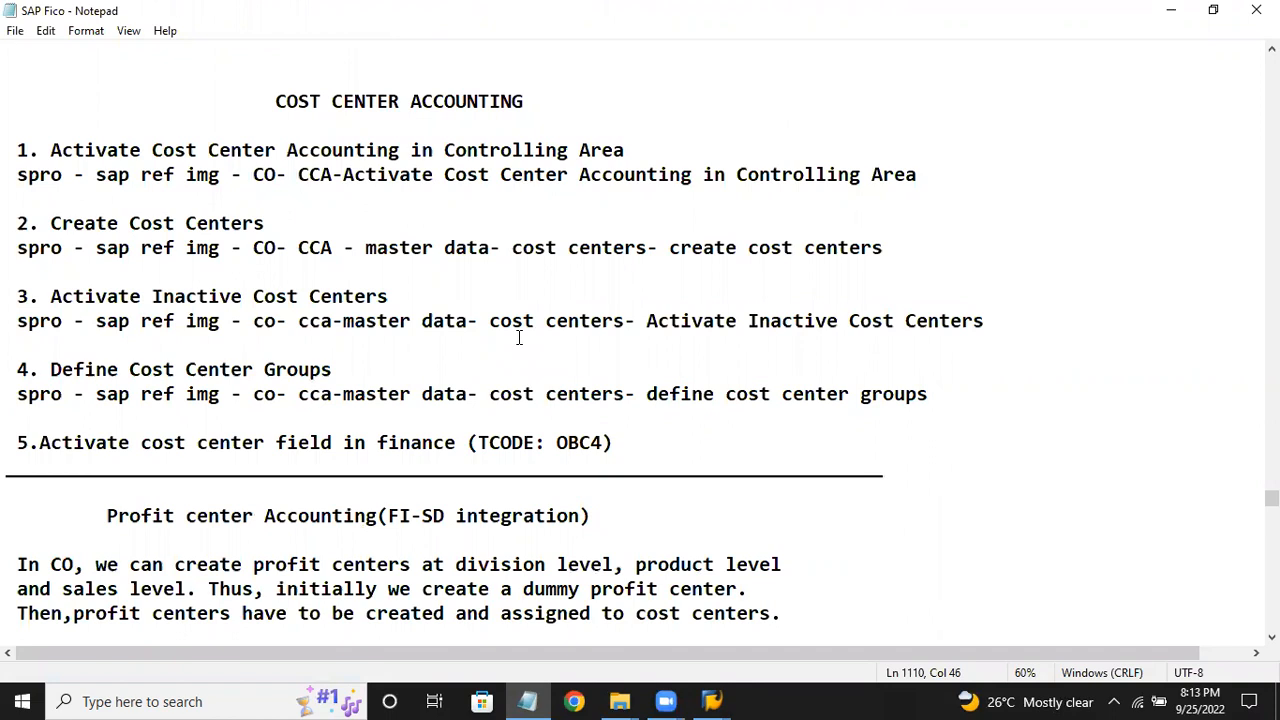
{"action": "left_click_drag", "start_coordinate": [41, 72], "coordinate": [601, 52]}
{"action": "key", "text": "BackSpace"}
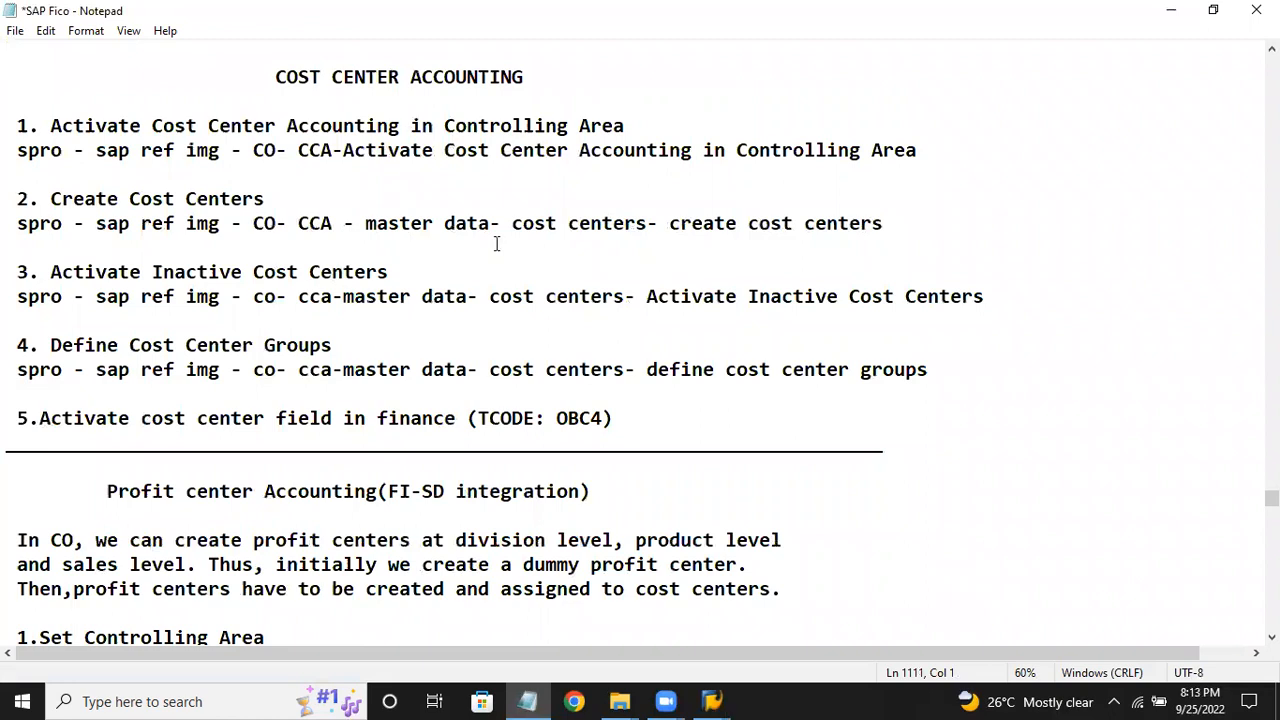
{"action": "left_click_drag", "start_coordinate": [47, 130], "coordinate": [742, 112]}
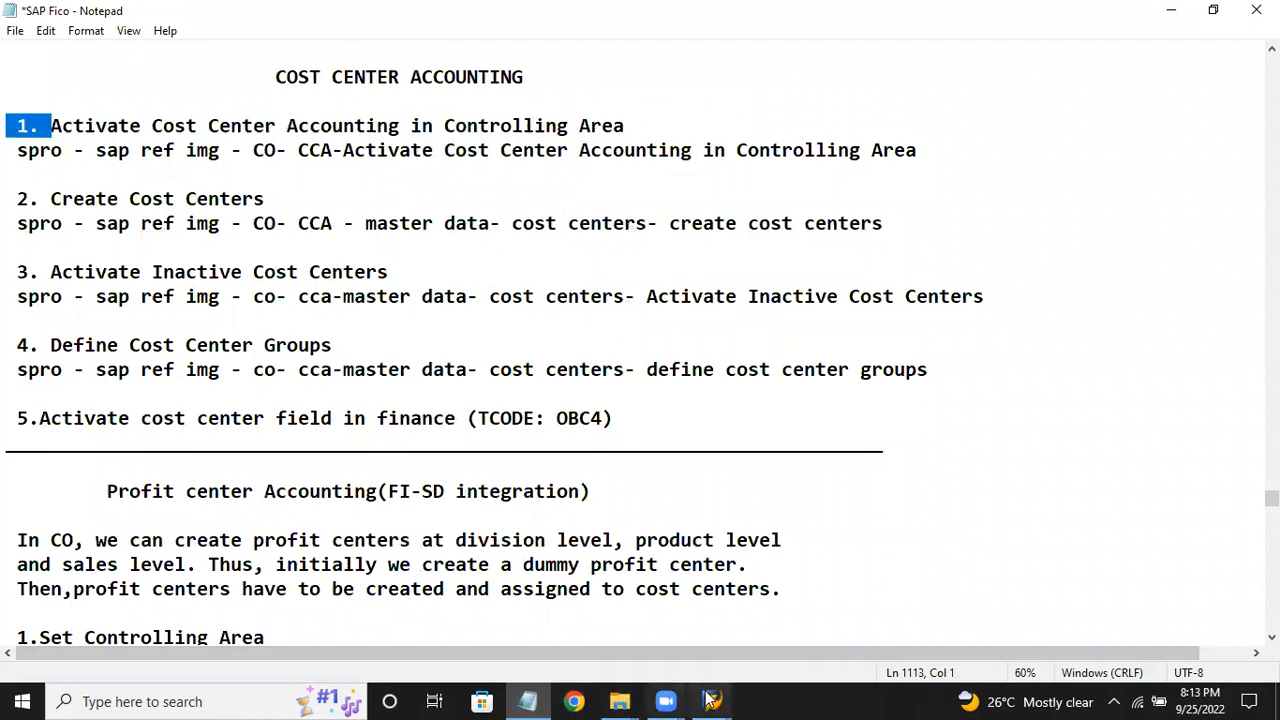
In the Display IMG, cancel the Choose Activity dialog and collapse General Controlling.
{"action": "mouse_move", "coordinate": [712, 701]}
{"action": "left_click", "coordinate": [758, 612]}
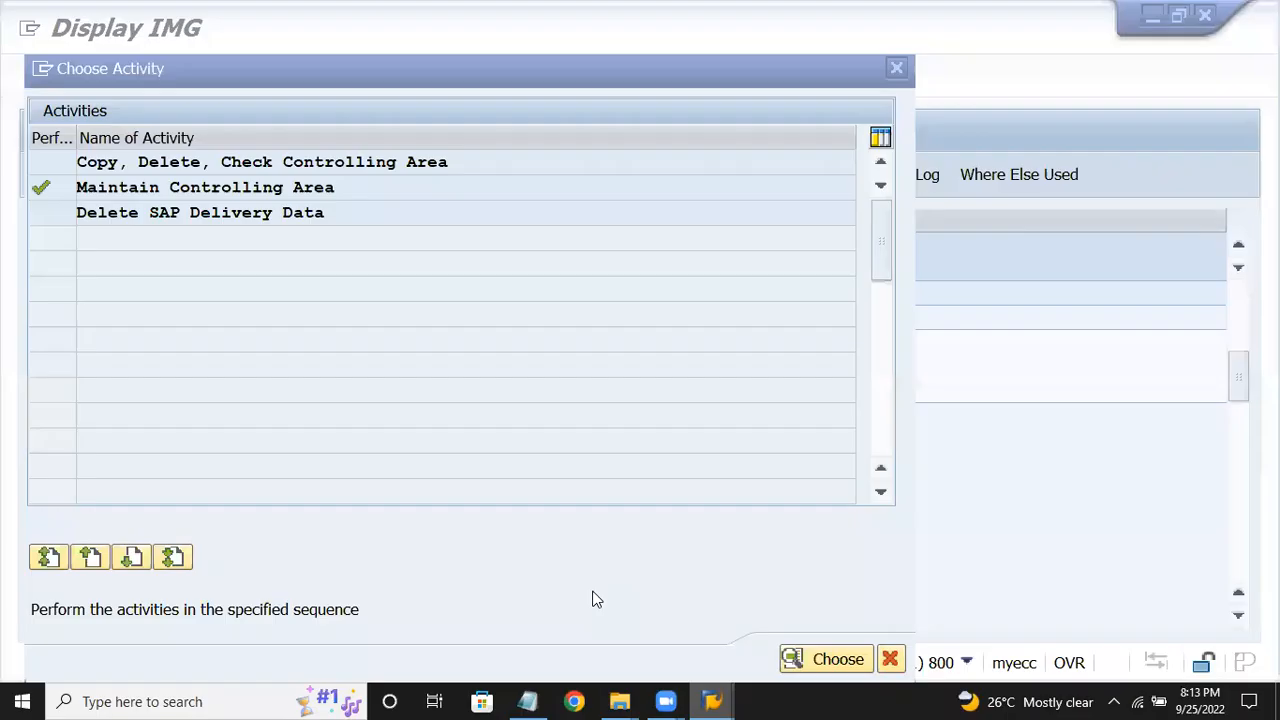
{"action": "left_click", "coordinate": [889, 659]}
{"action": "key", "text": "Left"}
{"action": "key", "text": "Left"}
{"action": "key", "text": "Left"}
{"action": "key", "text": "Left"}
Expand Cost Center Accounting and execute Activate Cost Center Accounting in Controlling Area.
{"action": "key", "text": "Down"}
{"action": "key", "text": "Down"}
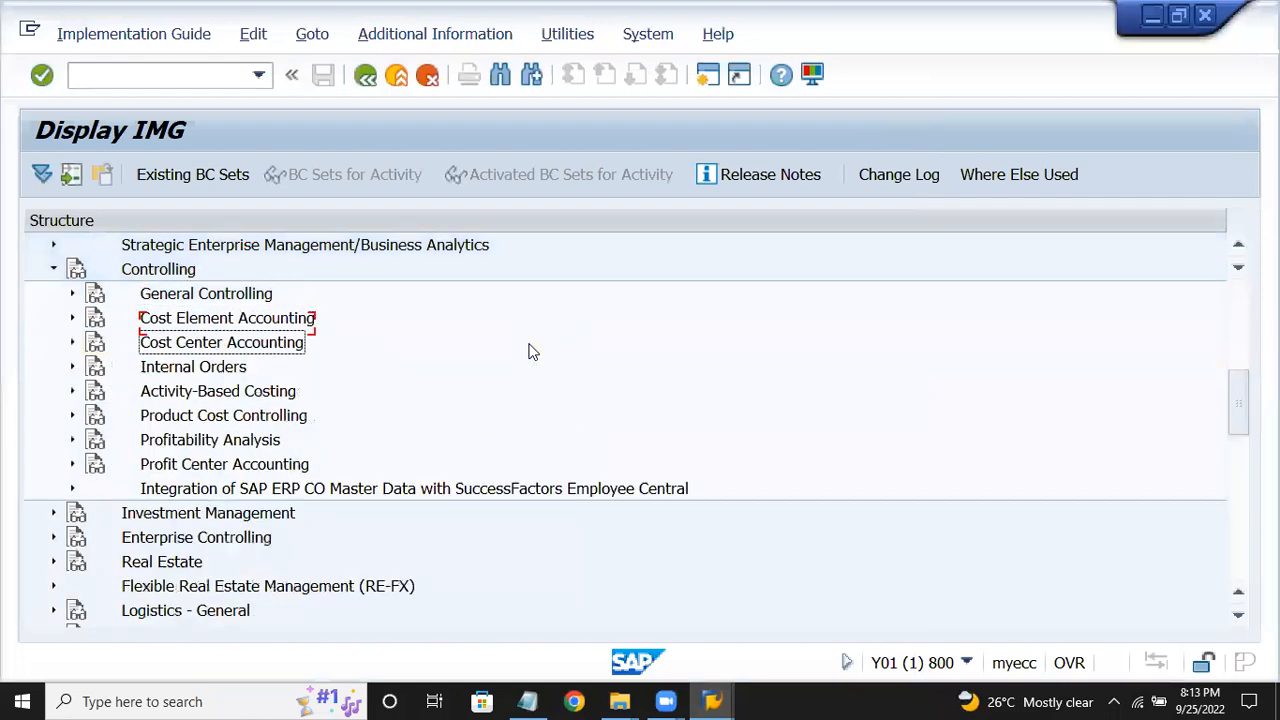
{"action": "key", "text": "Right"}
{"action": "key", "text": "Down"}
{"action": "key", "text": "Down"}
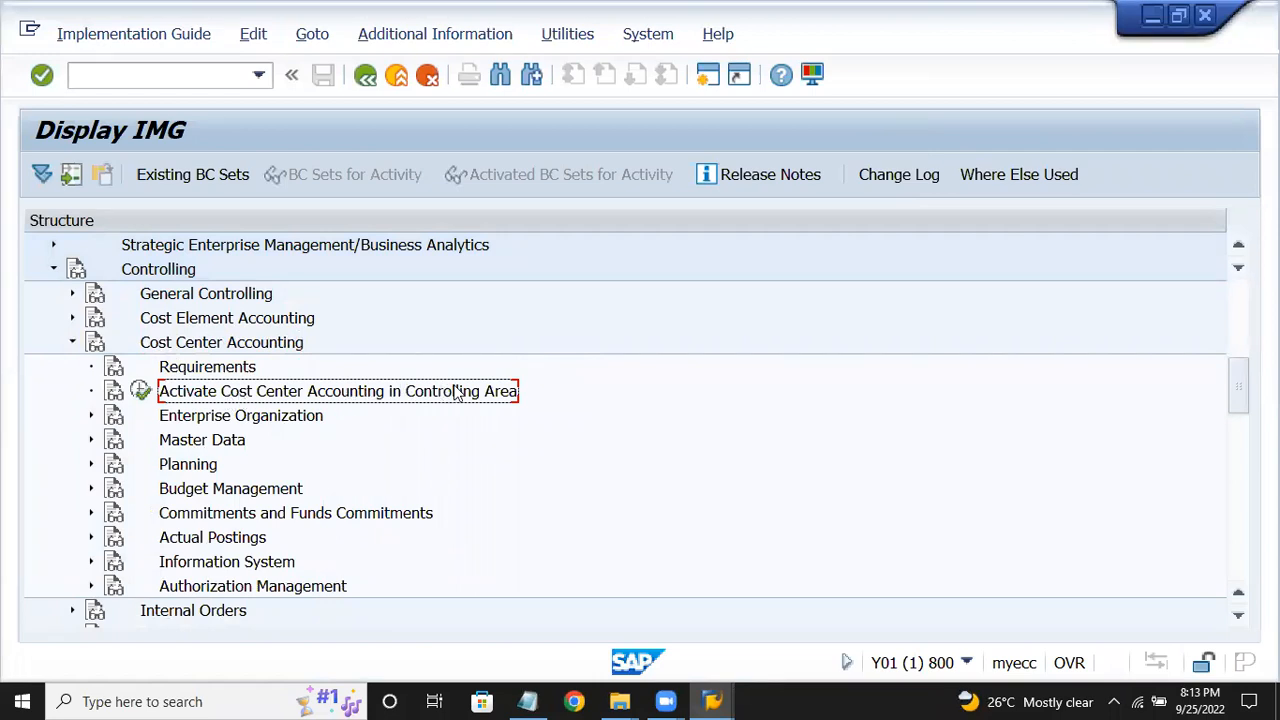
{"action": "left_click_drag", "start_coordinate": [209, 386], "coordinate": [145, 385]}
{"action": "left_click", "coordinate": [140, 391]}
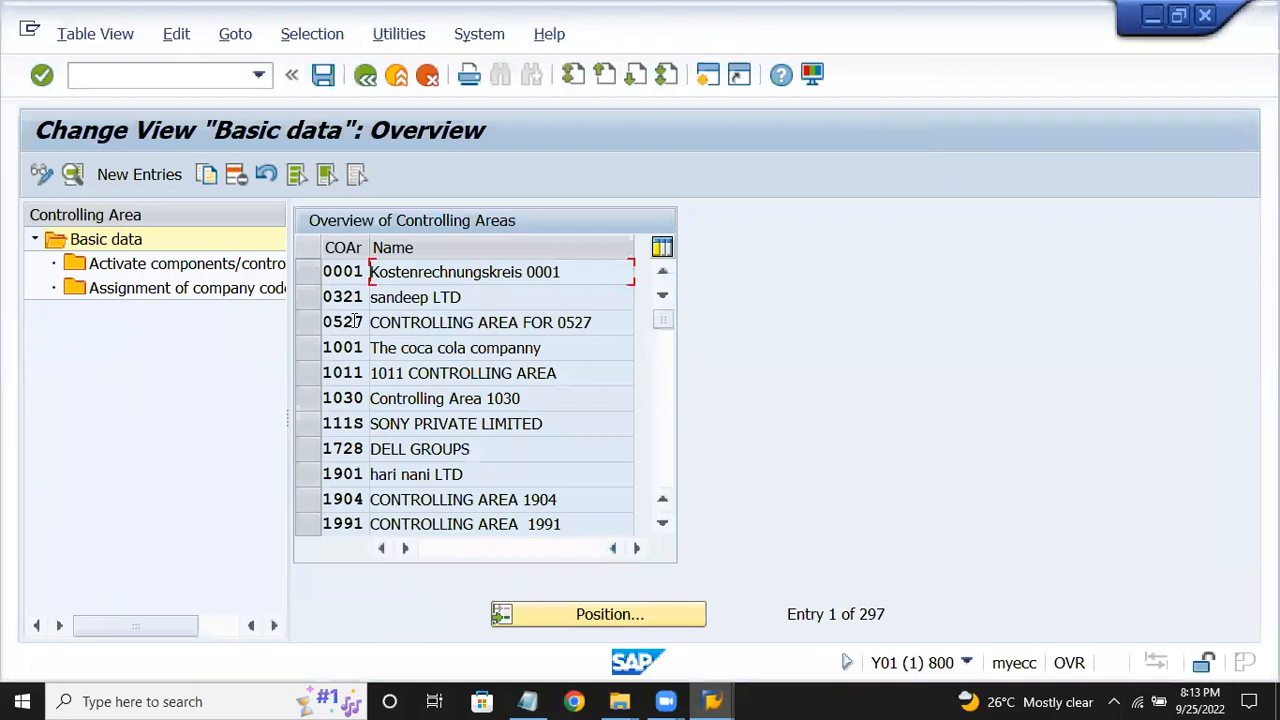
Locate controlling area CROM in the 297-entry list, then return to the IMG.
{"action": "left_click", "coordinate": [634, 611]}
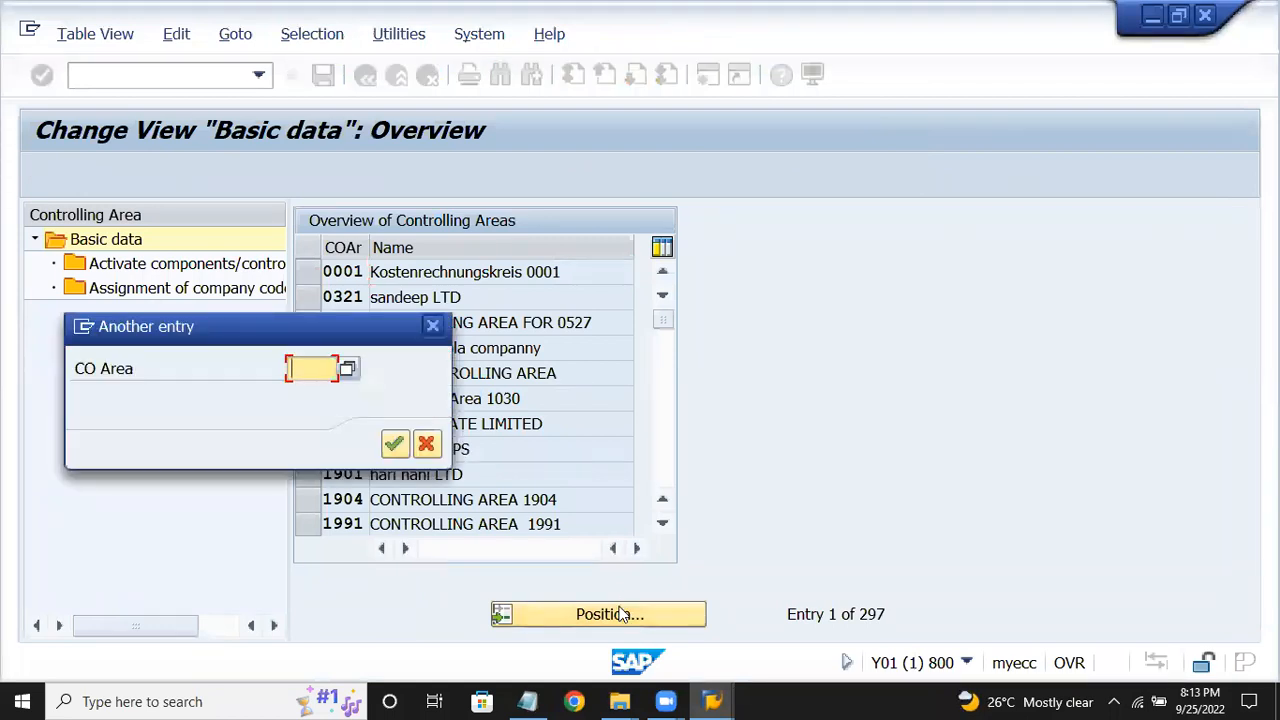
{"action": "type", "text": "crom"}
{"action": "key", "text": "Return"}
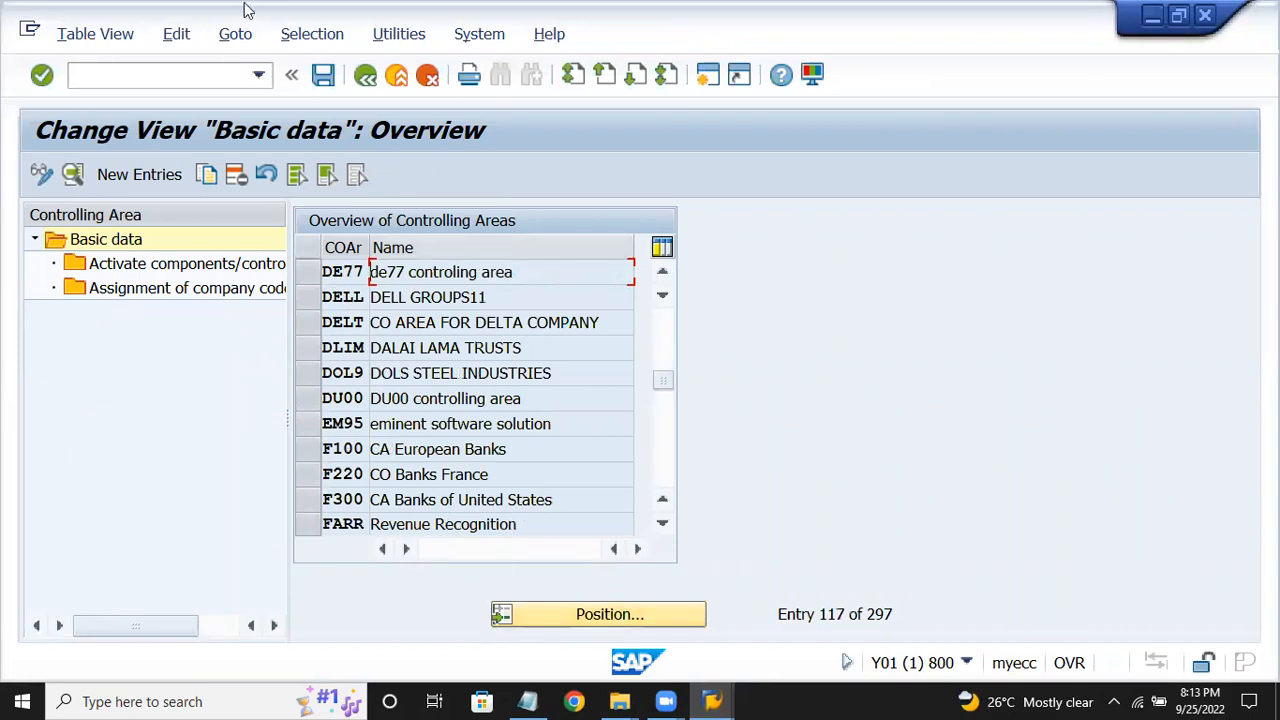
{"action": "left_click", "coordinate": [663, 272]}
{"action": "left_click", "coordinate": [664, 272]}
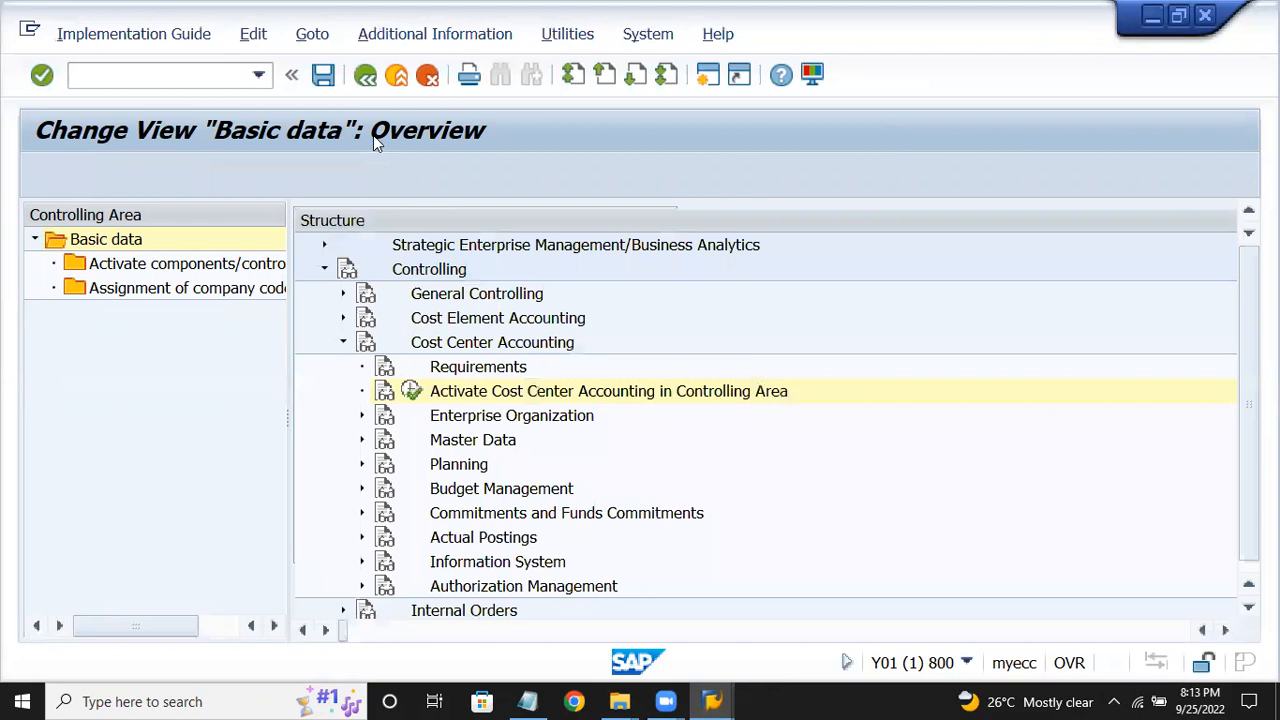
Check the session's system information and log off the extra SAP session.
{"action": "left_click", "coordinate": [398, 80]}
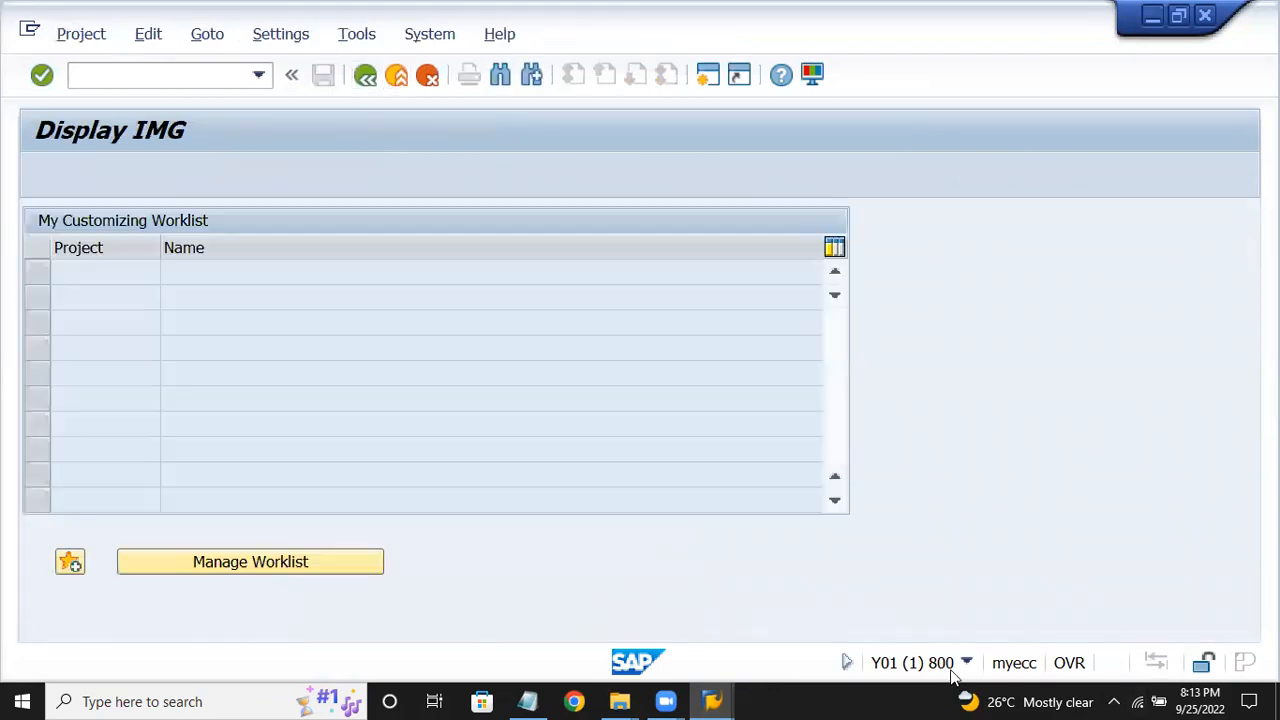
{"action": "left_click", "coordinate": [966, 663]}
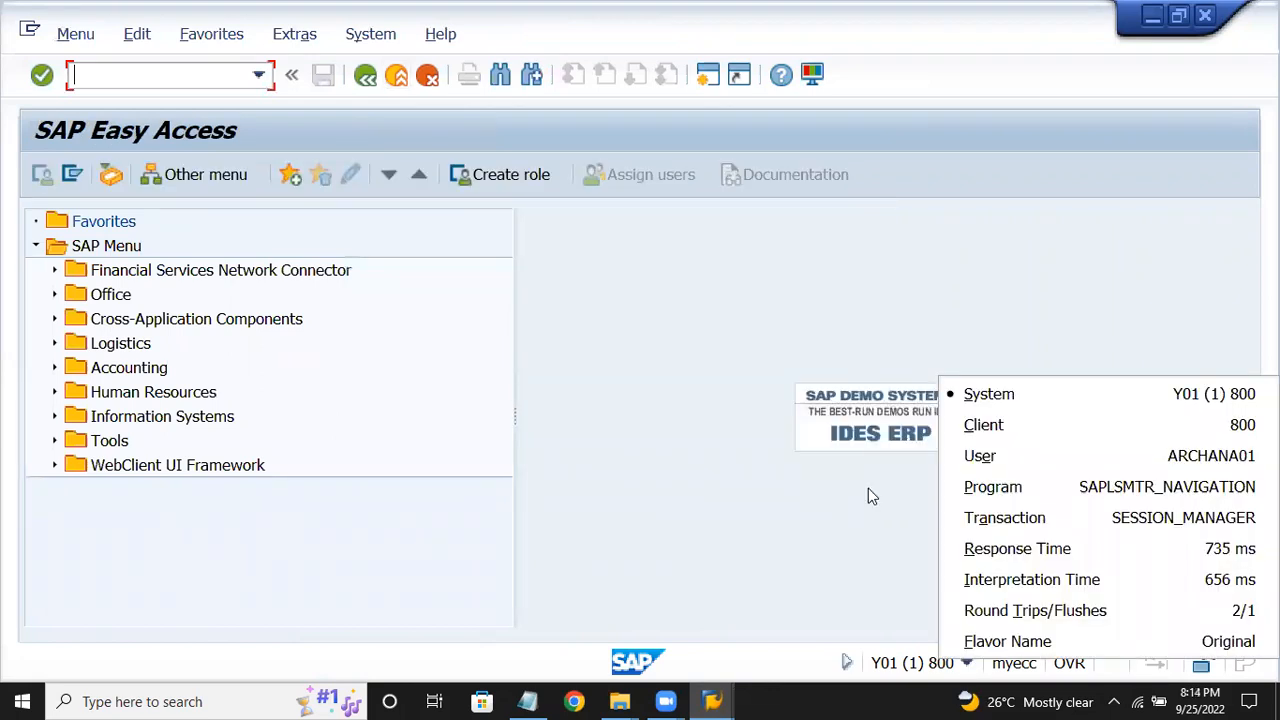
{"action": "left_click", "coordinate": [868, 488]}
{"action": "left_click", "coordinate": [398, 80]}
{"action": "left_click", "coordinate": [300, 475]}
In the other Display IMG, collapse Cost Element Accounting and expand Cost Center Accounting.
{"action": "mouse_move", "coordinate": [699, 676]}
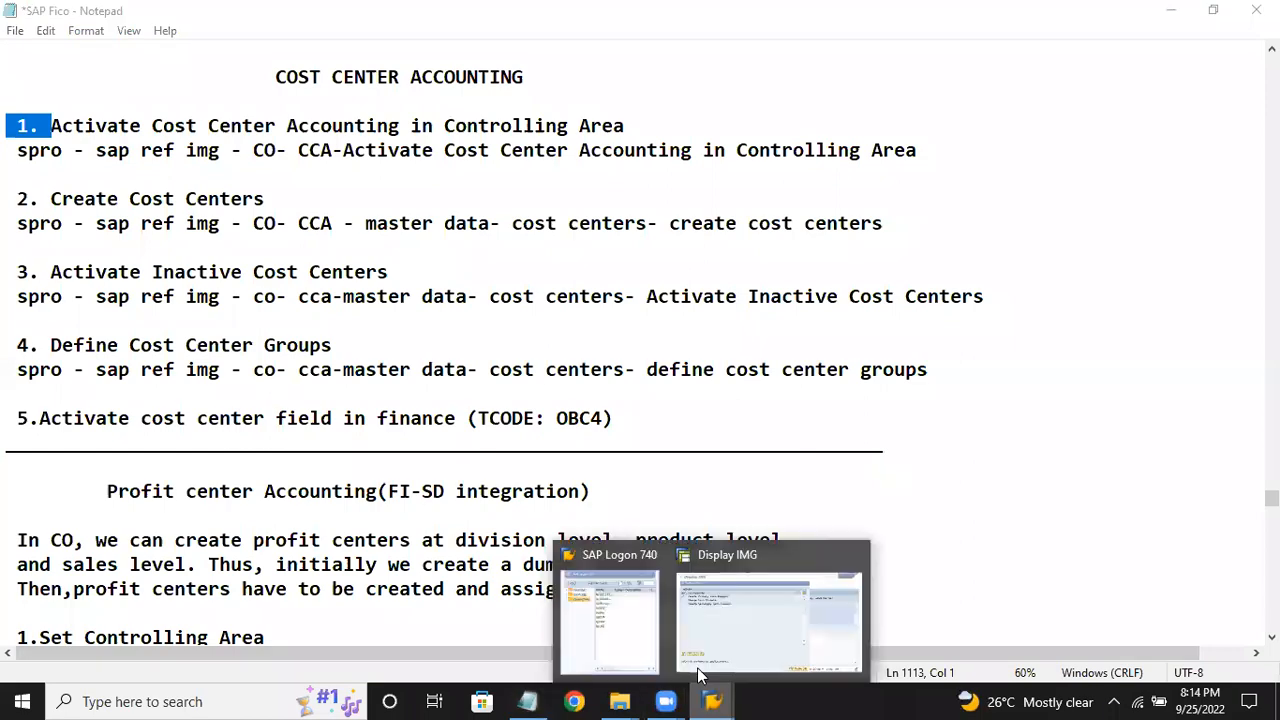
{"action": "left_click", "coordinate": [729, 630]}
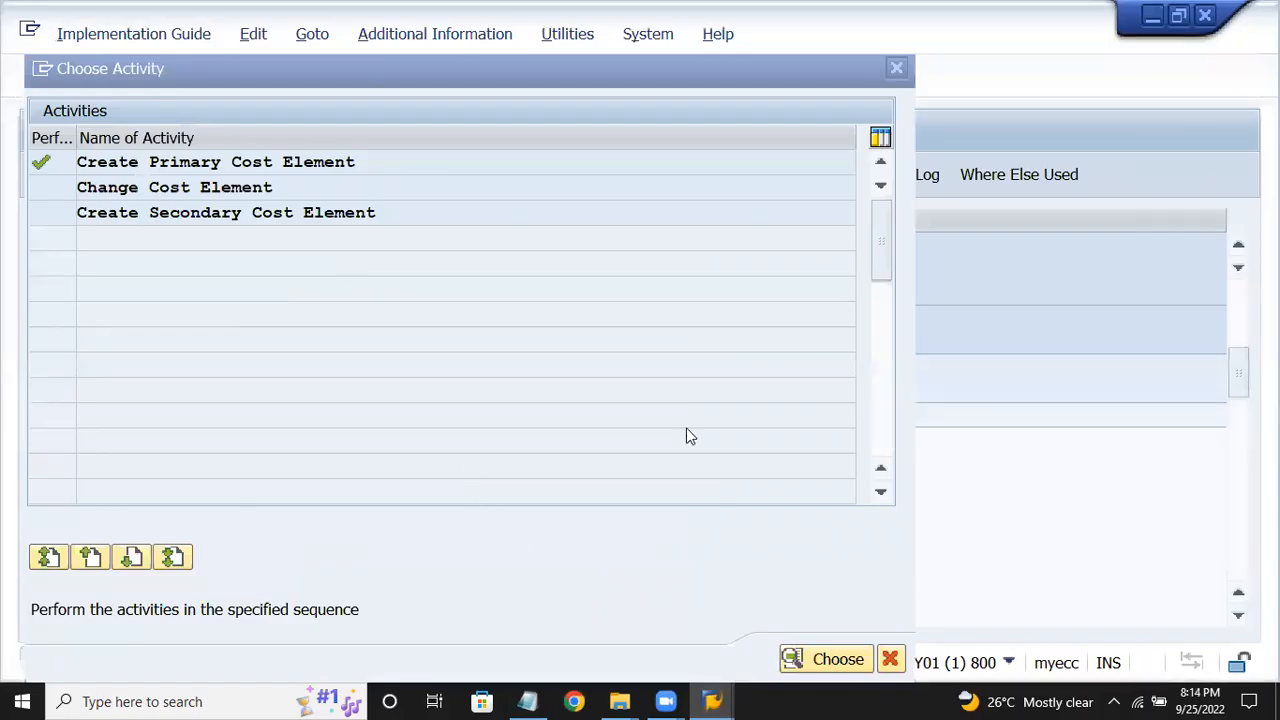
{"action": "left_click", "coordinate": [890, 658]}
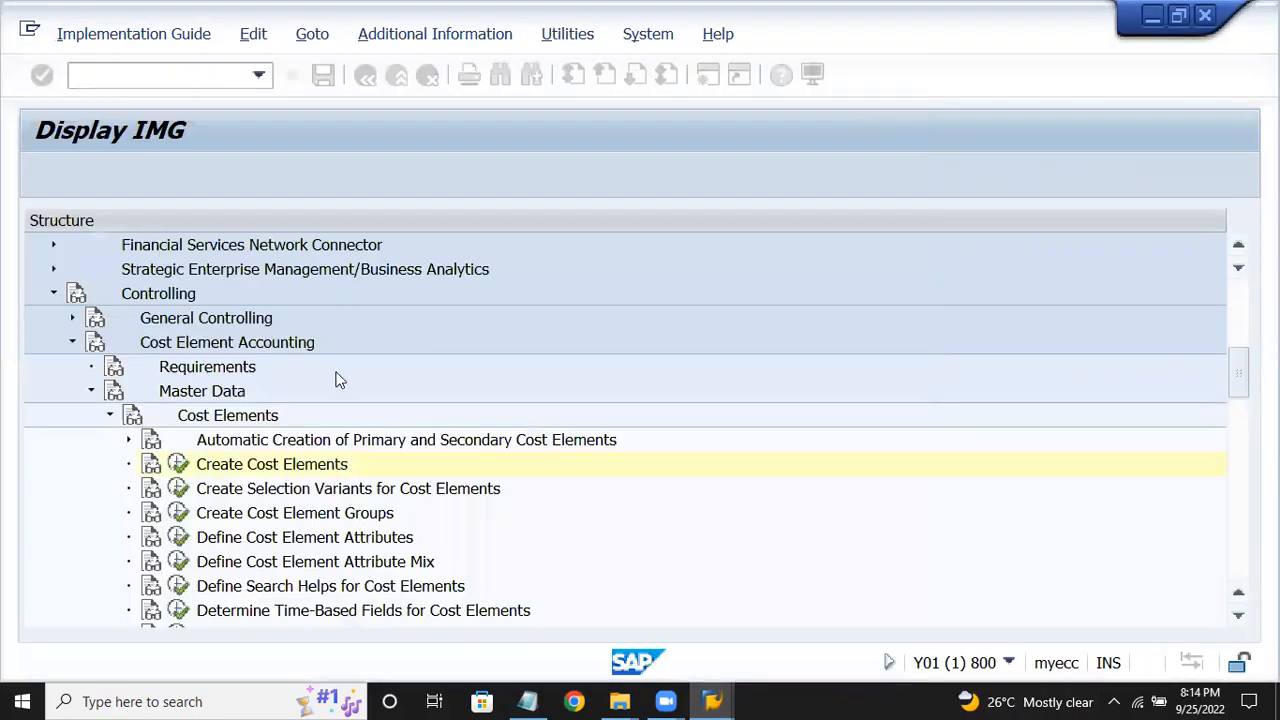
{"action": "left_click", "coordinate": [278, 463]}
{"action": "key", "text": "Left"}
{"action": "key", "text": "Left"}
{"action": "key", "text": "Left"}
{"action": "key", "text": "Left"}
{"action": "key", "text": "Left"}
{"action": "key", "text": "Left"}
{"action": "key", "text": "Down"}
{"action": "key", "text": "Right"}
{"action": "key", "text": "Down"}
{"action": "key", "text": "Down"}
Execute the cost center accounting activation and locate controlling area CROM in the list.
{"action": "left_click", "coordinate": [141, 415]}
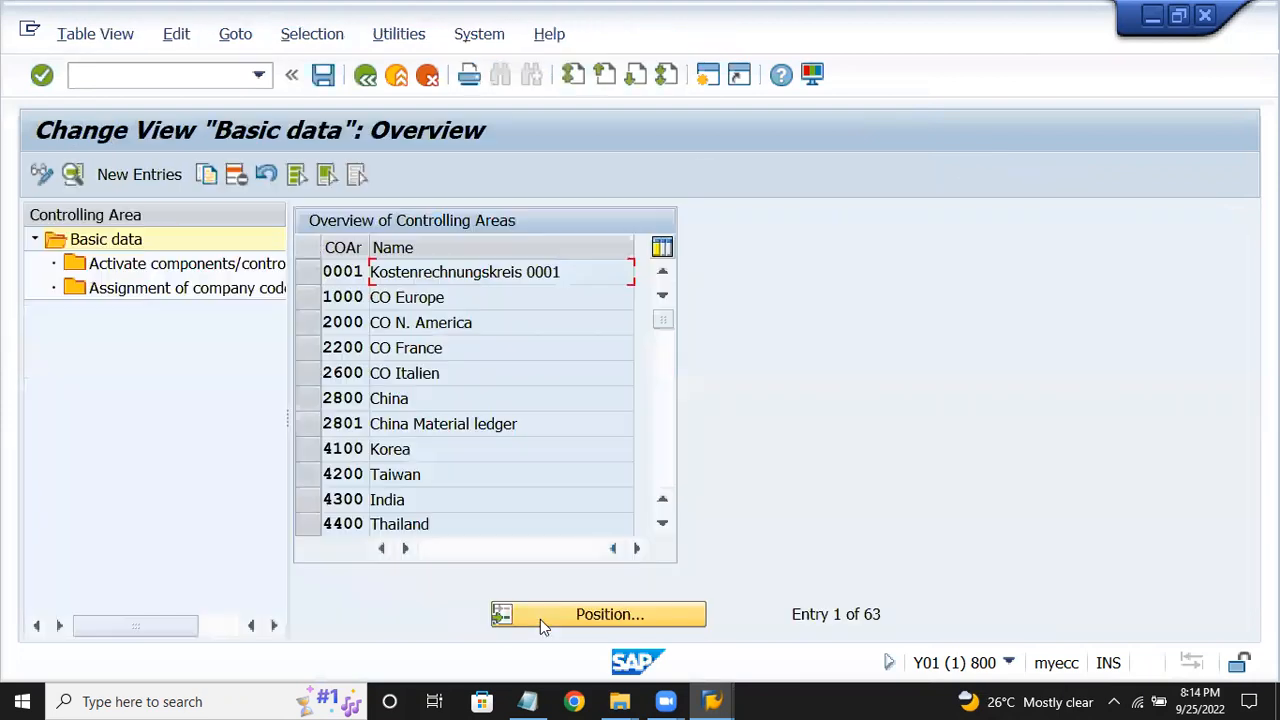
{"action": "left_click", "coordinate": [538, 619]}
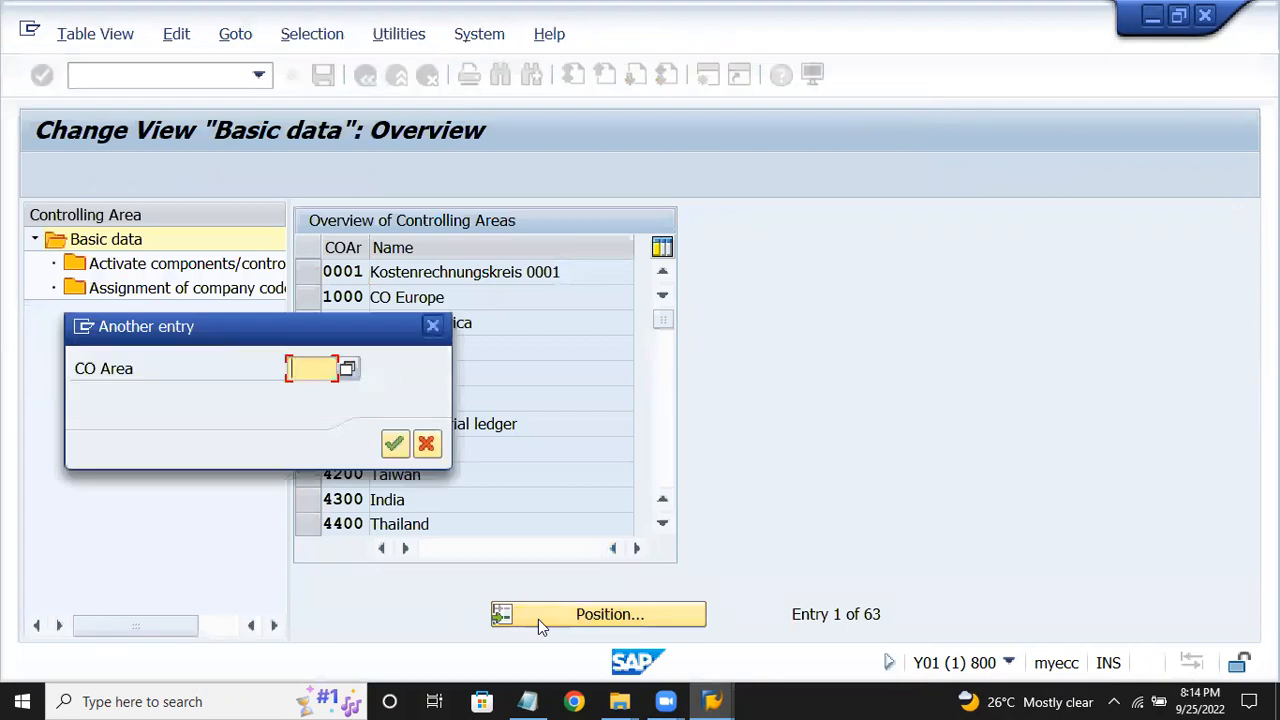
{"action": "type", "text": "cro"}
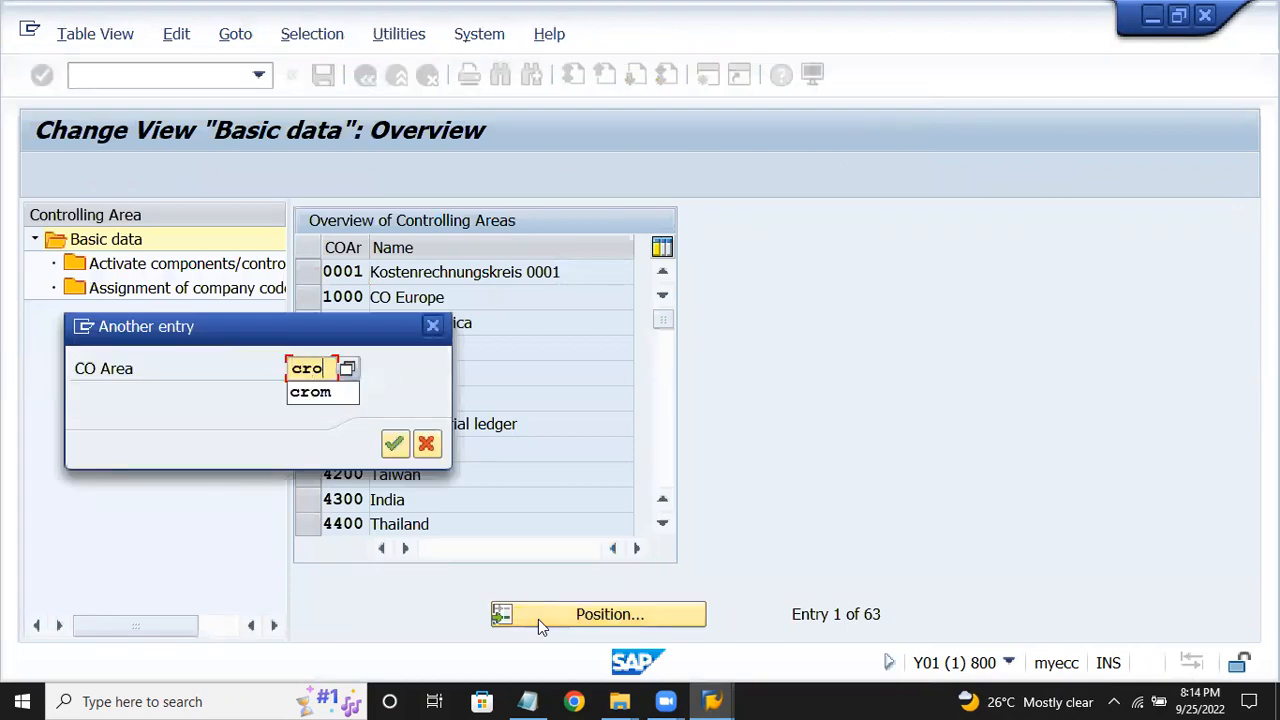
{"action": "key", "text": "Return"}
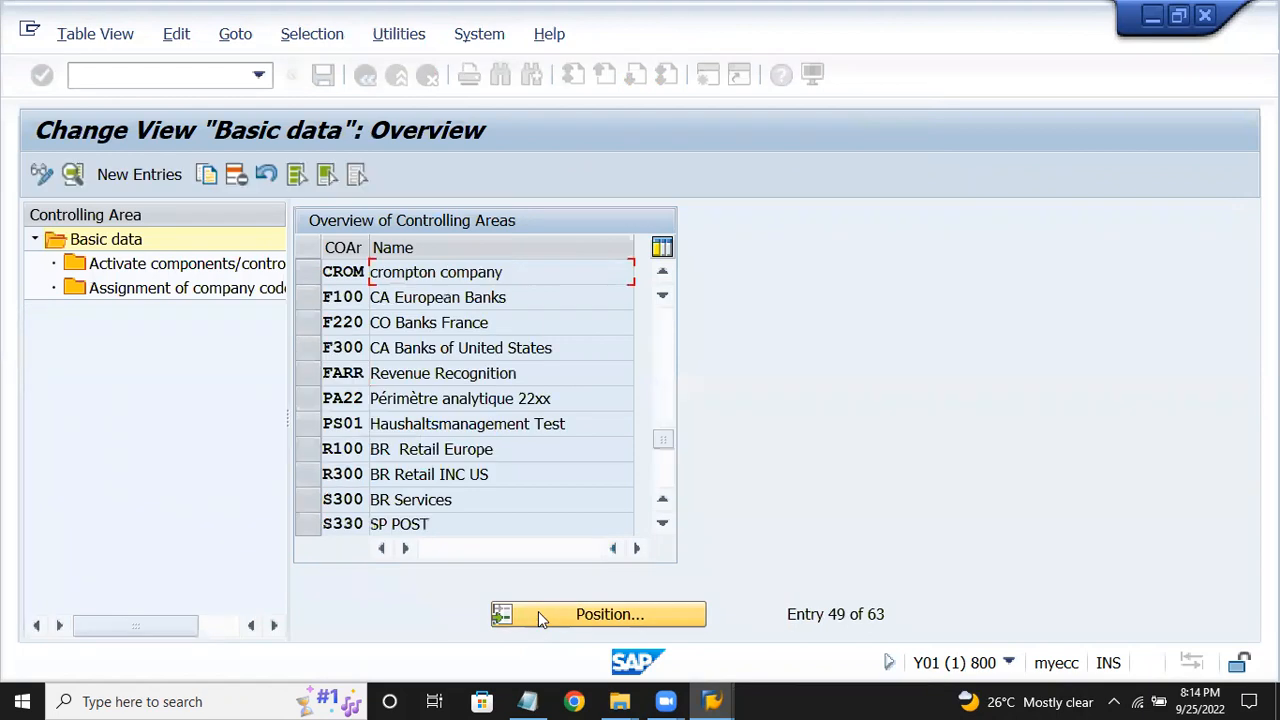
{"action": "left_click", "coordinate": [297, 281]}
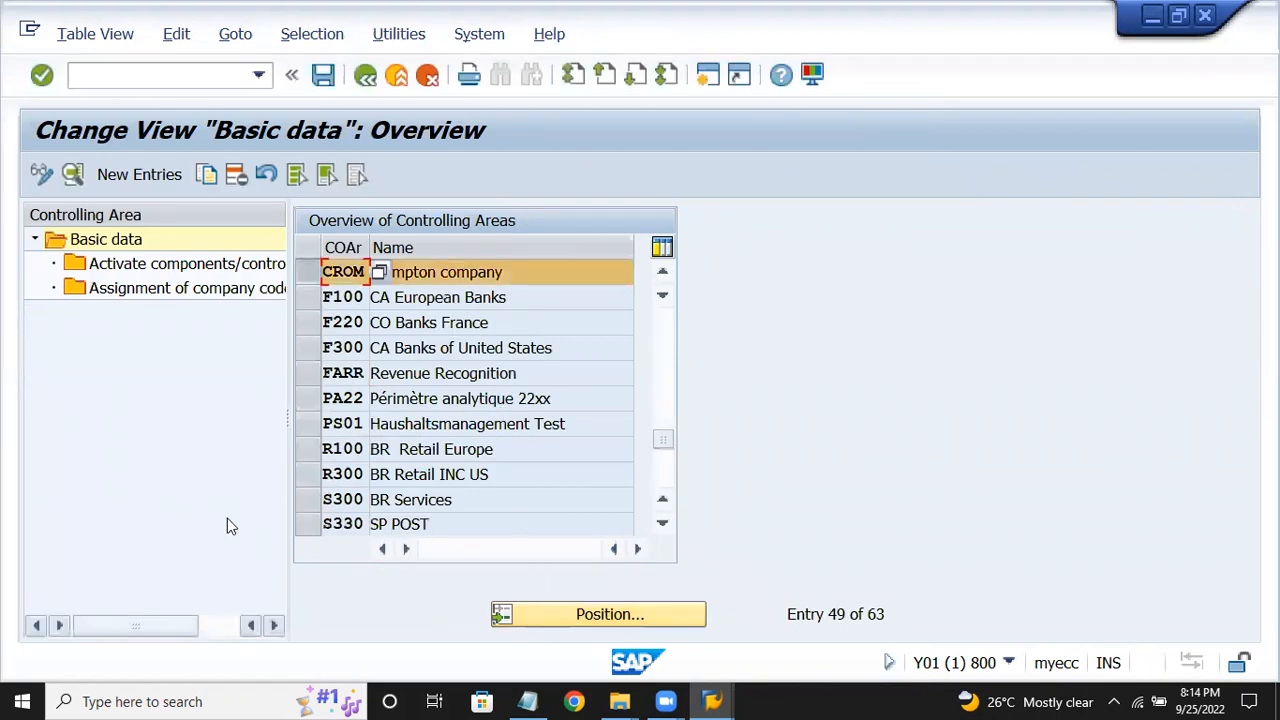
Confirm the Cost Centers component is active for CROM, 2022–9999, and save the settings.
{"action": "left_click", "coordinate": [214, 263]}
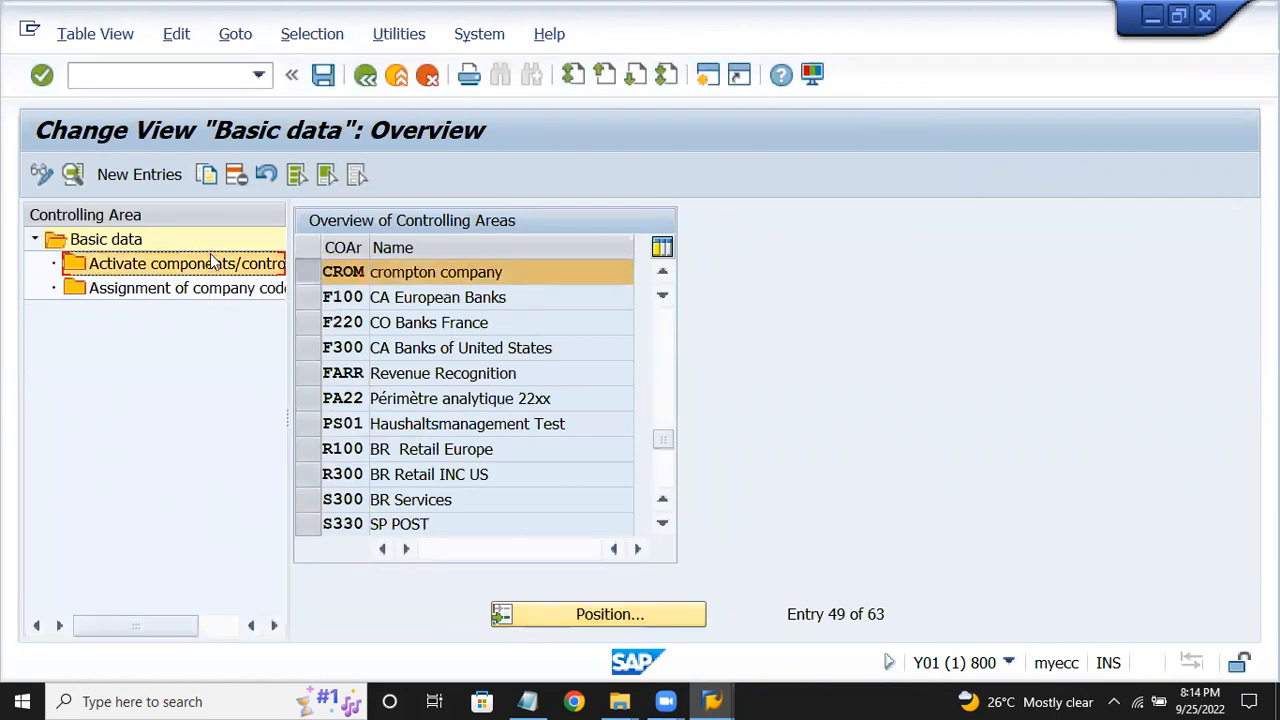
{"action": "double_click", "coordinate": [211, 263]}
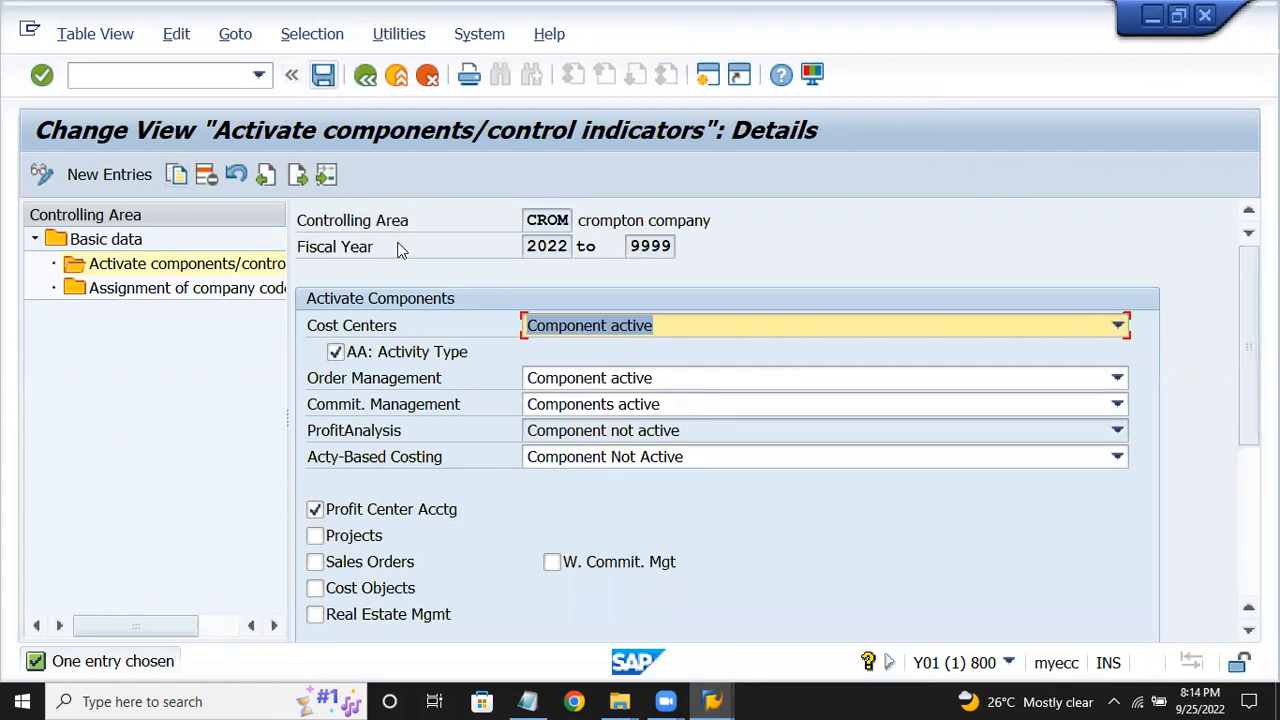
{"action": "key", "text": "Return"}
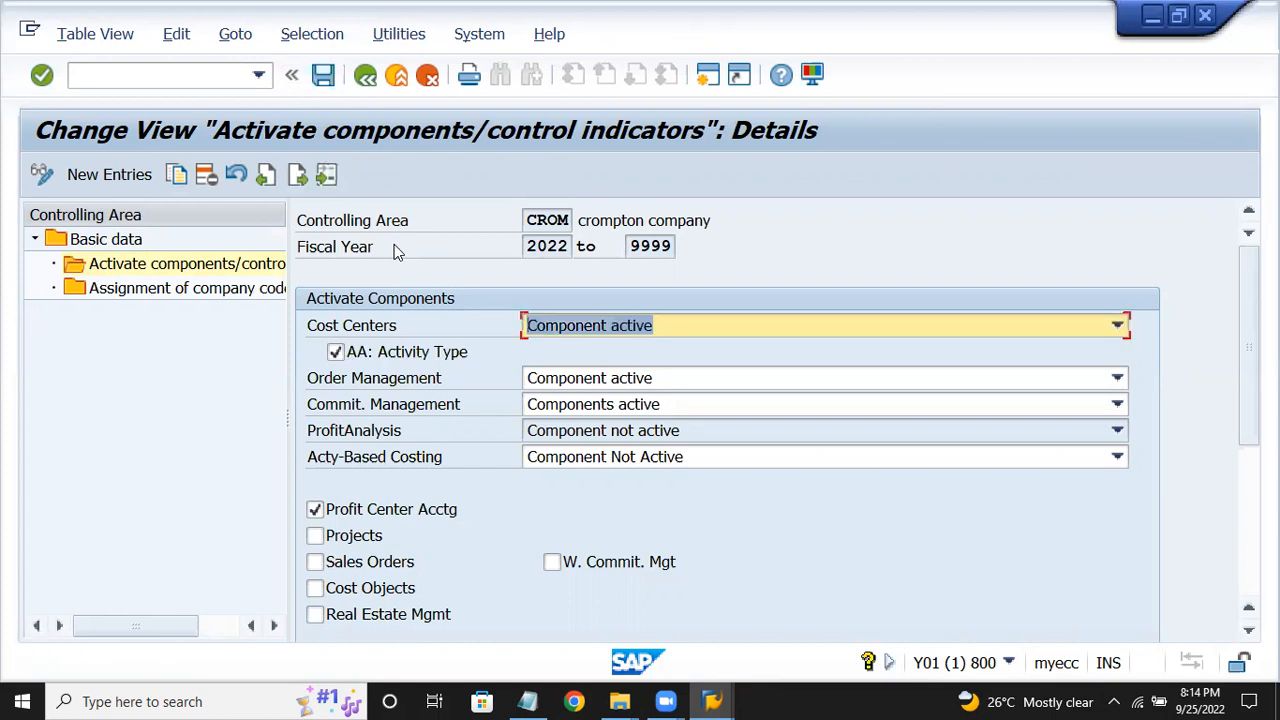
{"action": "left_click", "coordinate": [365, 76]}
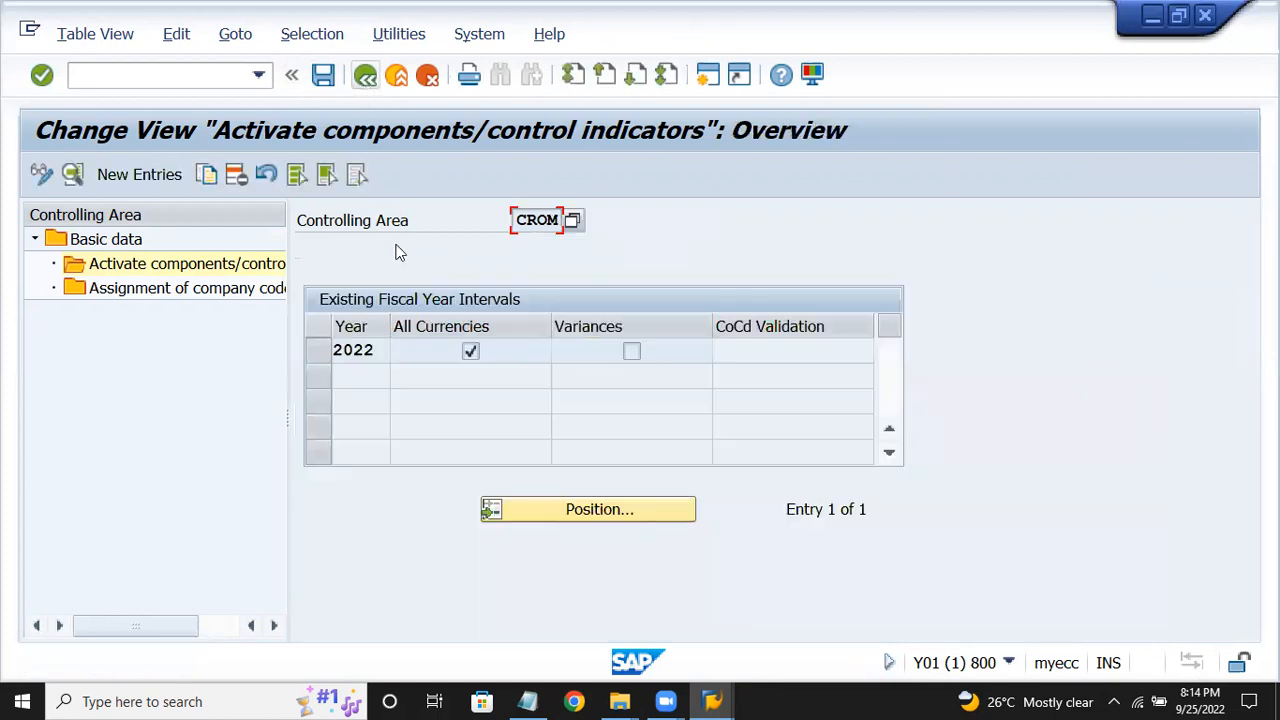
{"action": "left_click", "coordinate": [527, 701]}
Select the Create Cost Centers step and its menu path in the Notepad notes.
{"action": "left_click", "coordinate": [397, 345]}
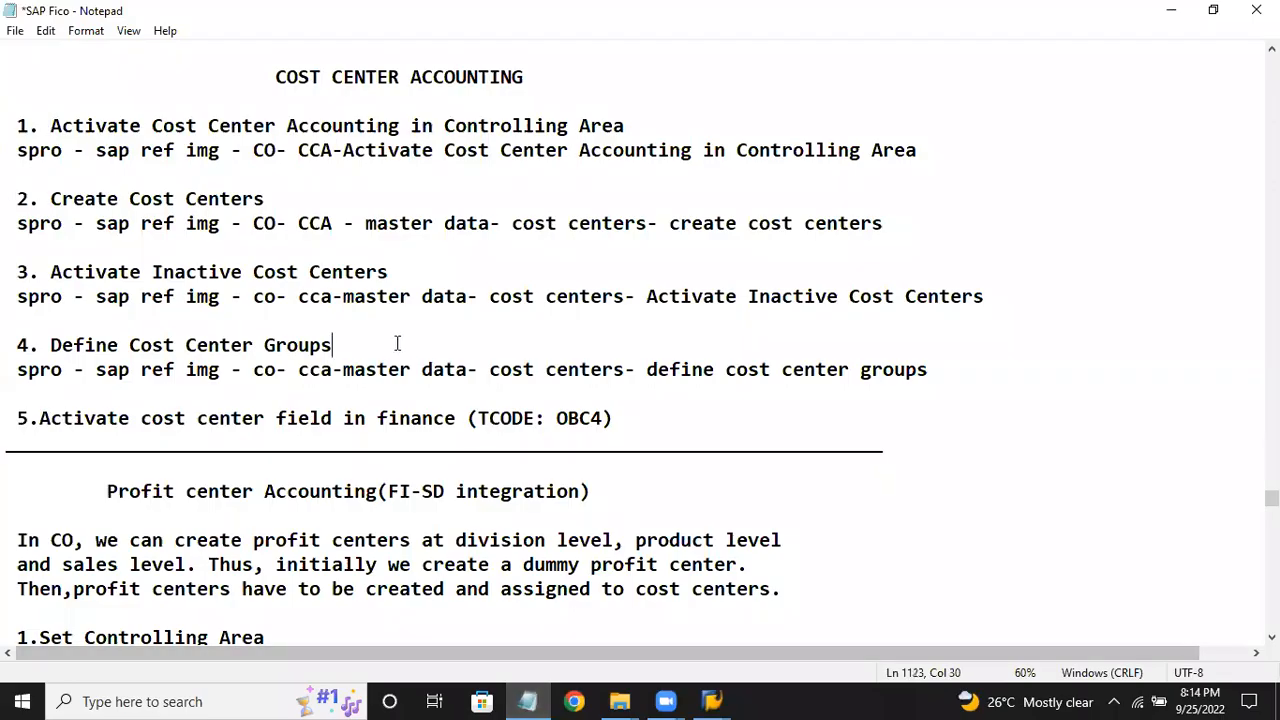
{"action": "left_click_drag", "start_coordinate": [47, 200], "coordinate": [1012, 211]}
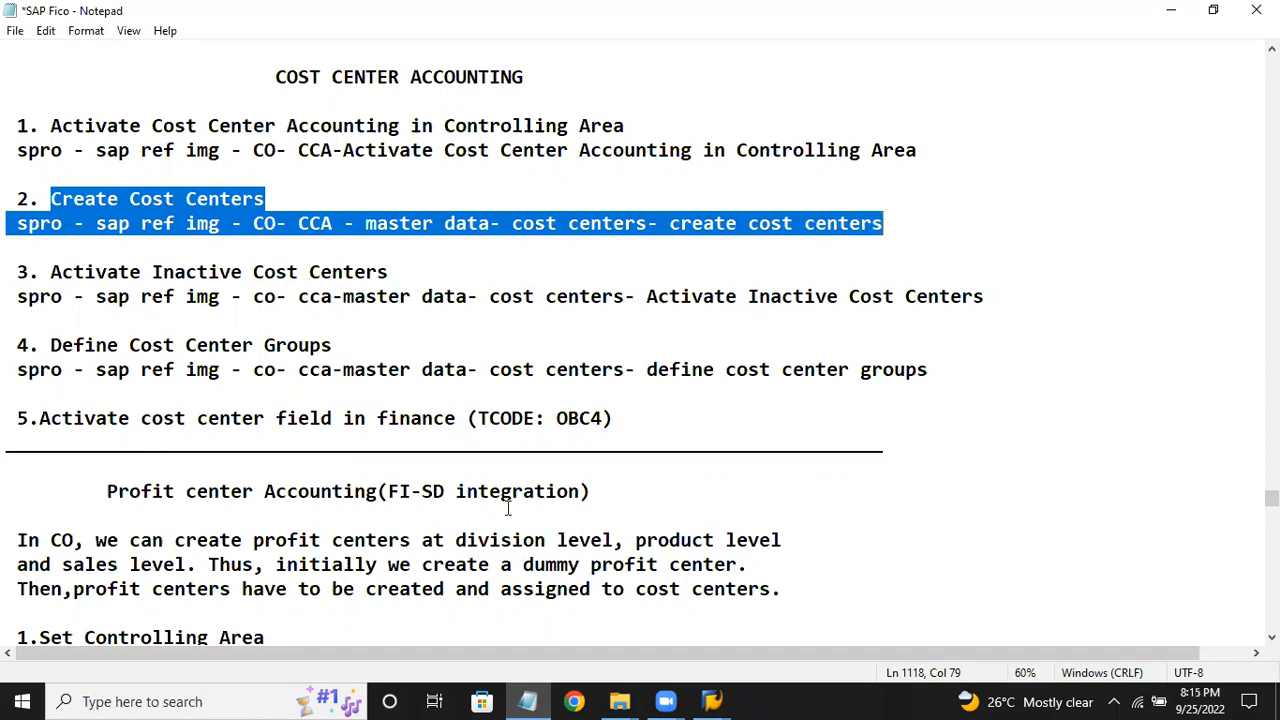
{"action": "left_click", "coordinate": [710, 700]}
{"action": "left_click", "coordinate": [760, 600]}
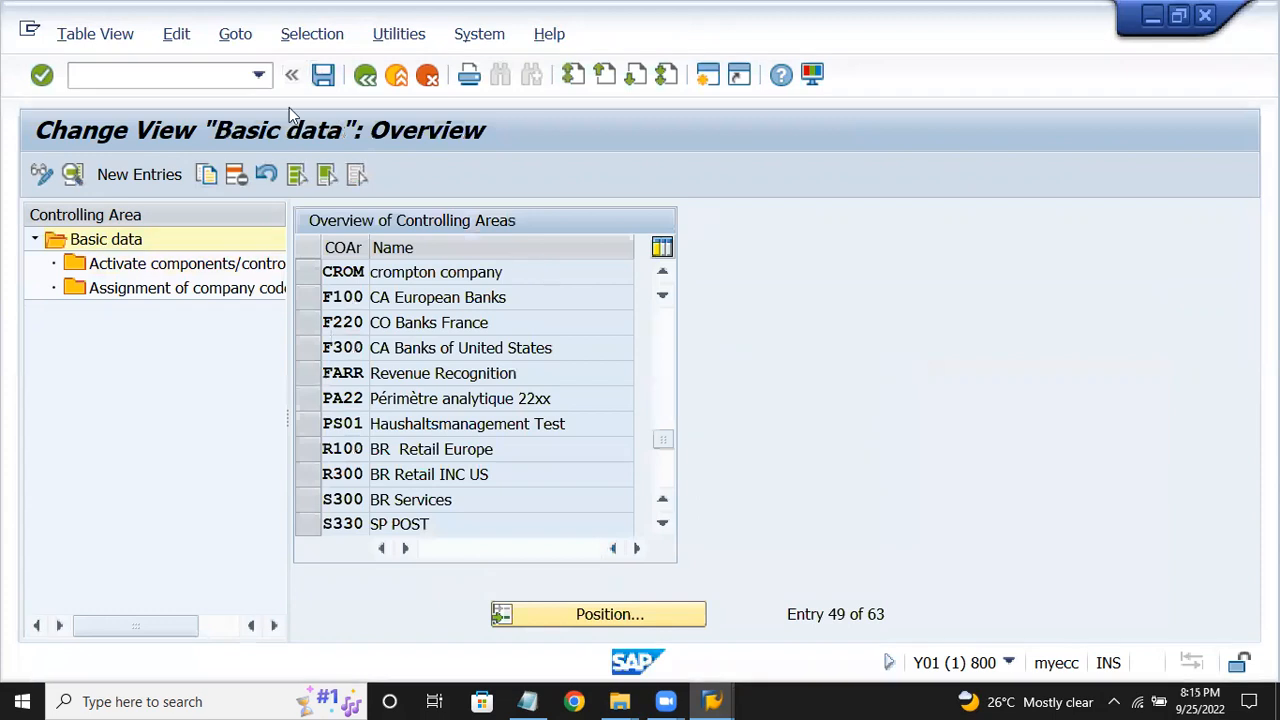
Return to the IMG tree and expand Cost Center Accounting > Master Data > Cost Centers.
{"action": "left_click", "coordinate": [366, 77]}
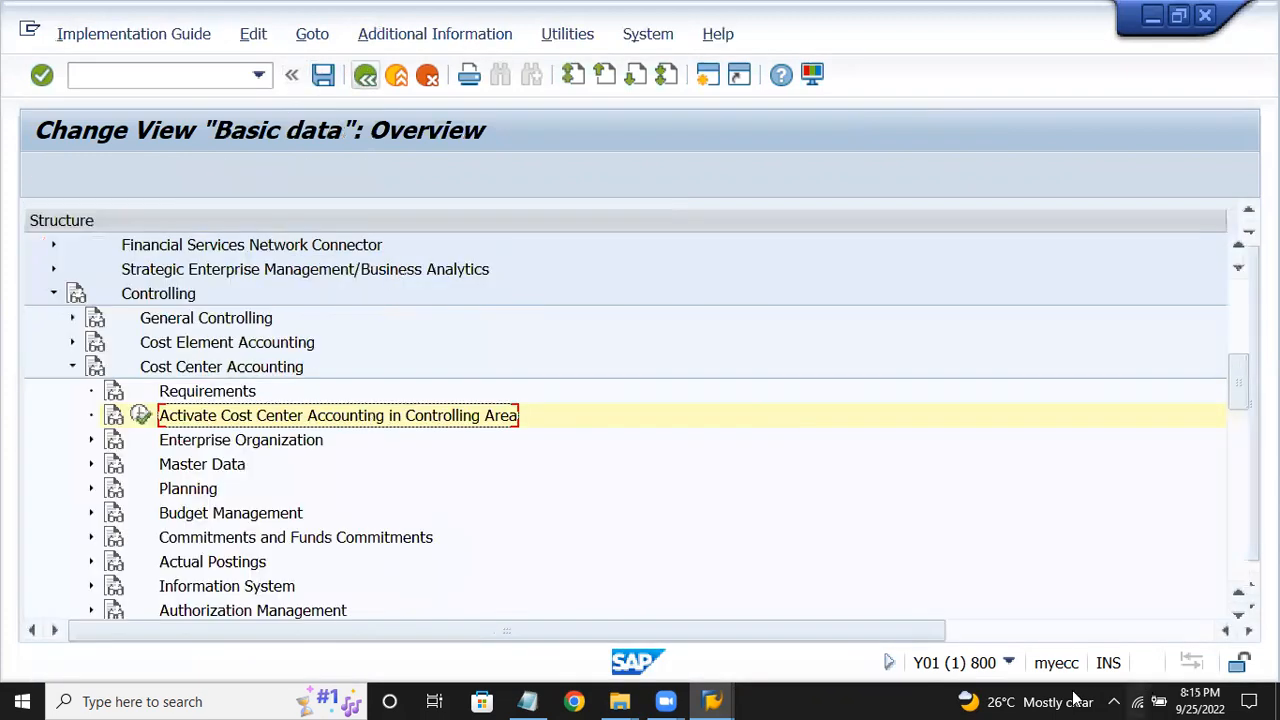
{"action": "key", "text": "Down"}
{"action": "key", "text": "Down"}
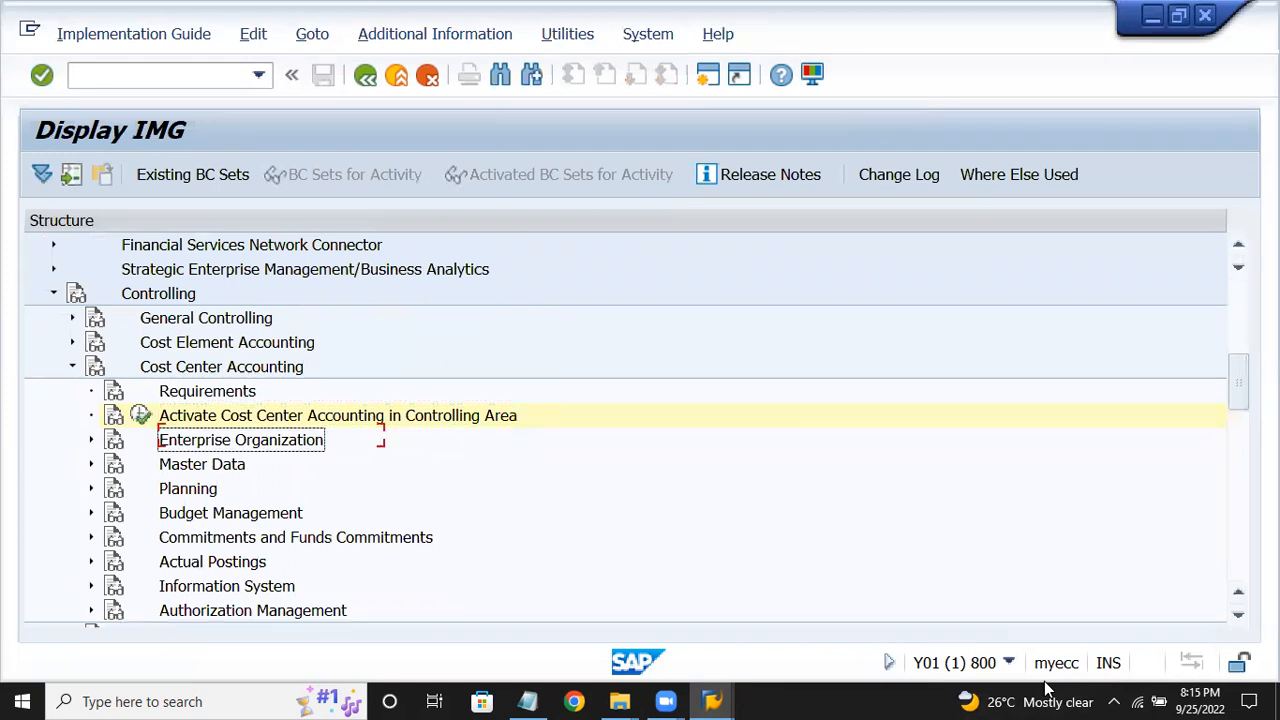
{"action": "key", "text": "Right"}
{"action": "key", "text": "Down"}
{"action": "key", "text": "Right"}
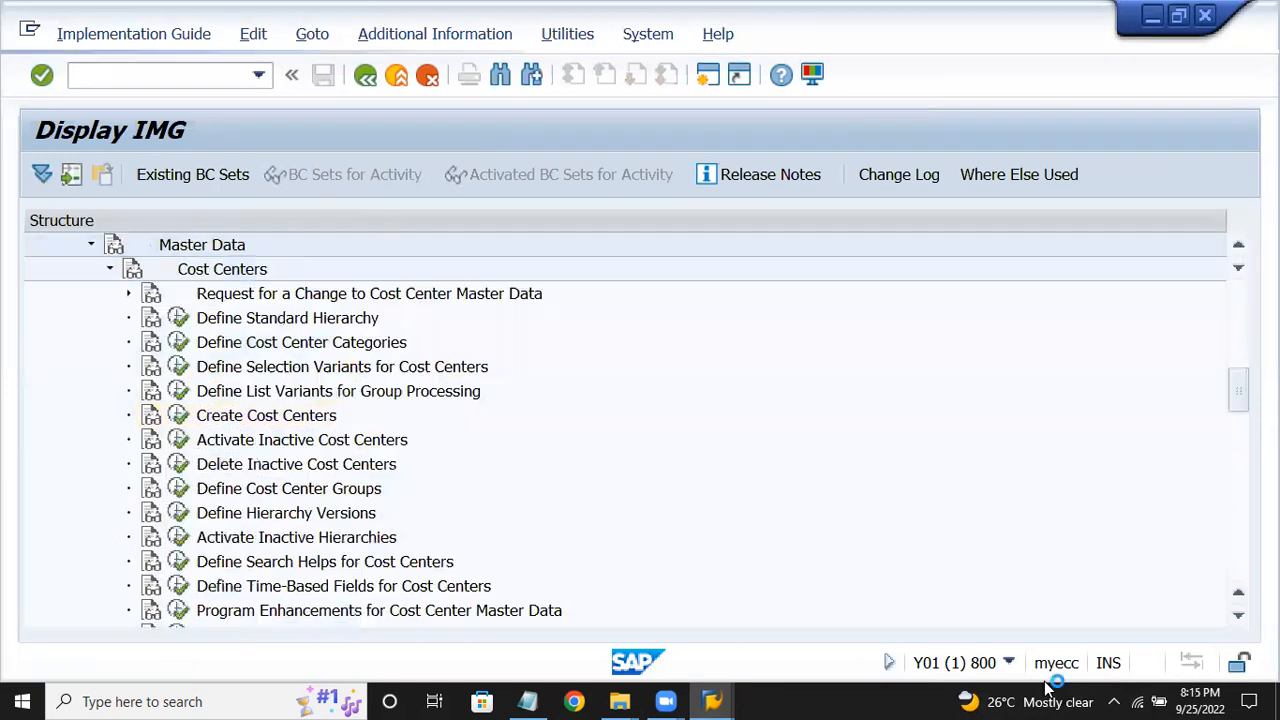
{"action": "key", "text": "Down"}
{"action": "key", "text": "Down"}
{"action": "key", "text": "Down"}
{"action": "key", "text": "Down"}
{"action": "key", "text": "Down"}
{"action": "key", "text": "Down"}
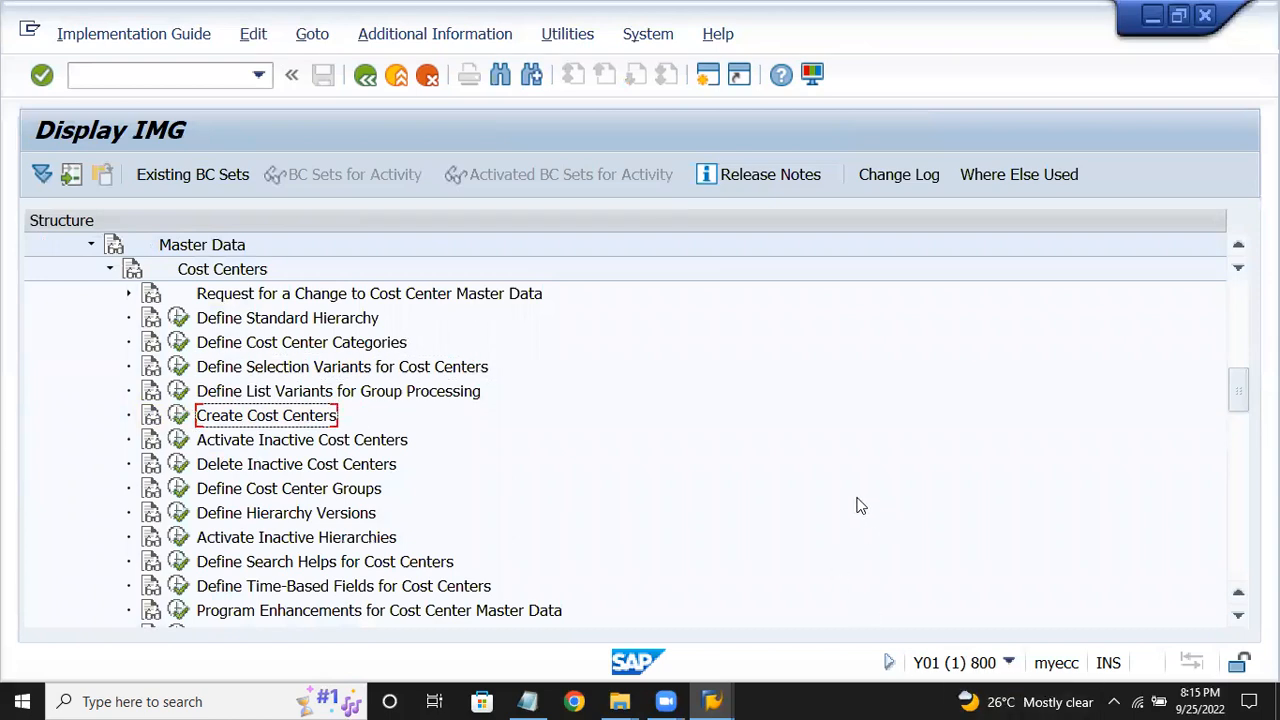
Open a new session, run OX03, and jump to business area CRHY.
{"action": "left_click", "coordinate": [712, 79]}
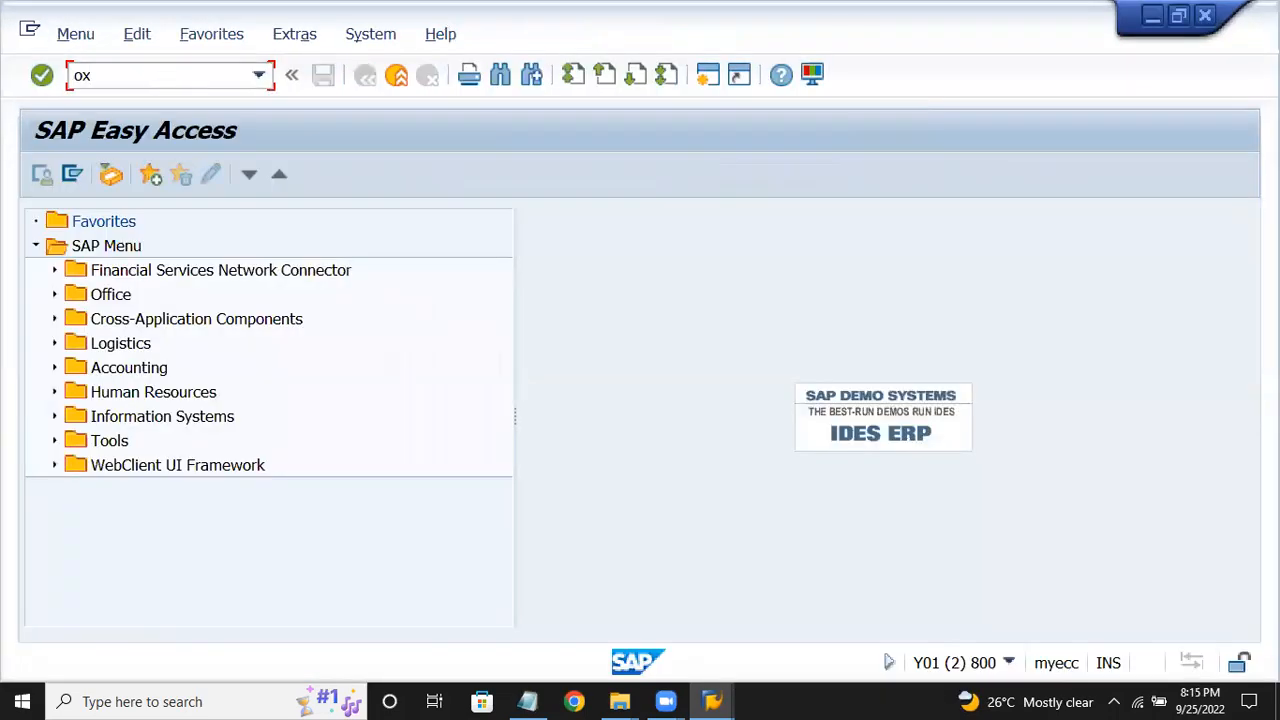
{"action": "key", "text": "Return"}
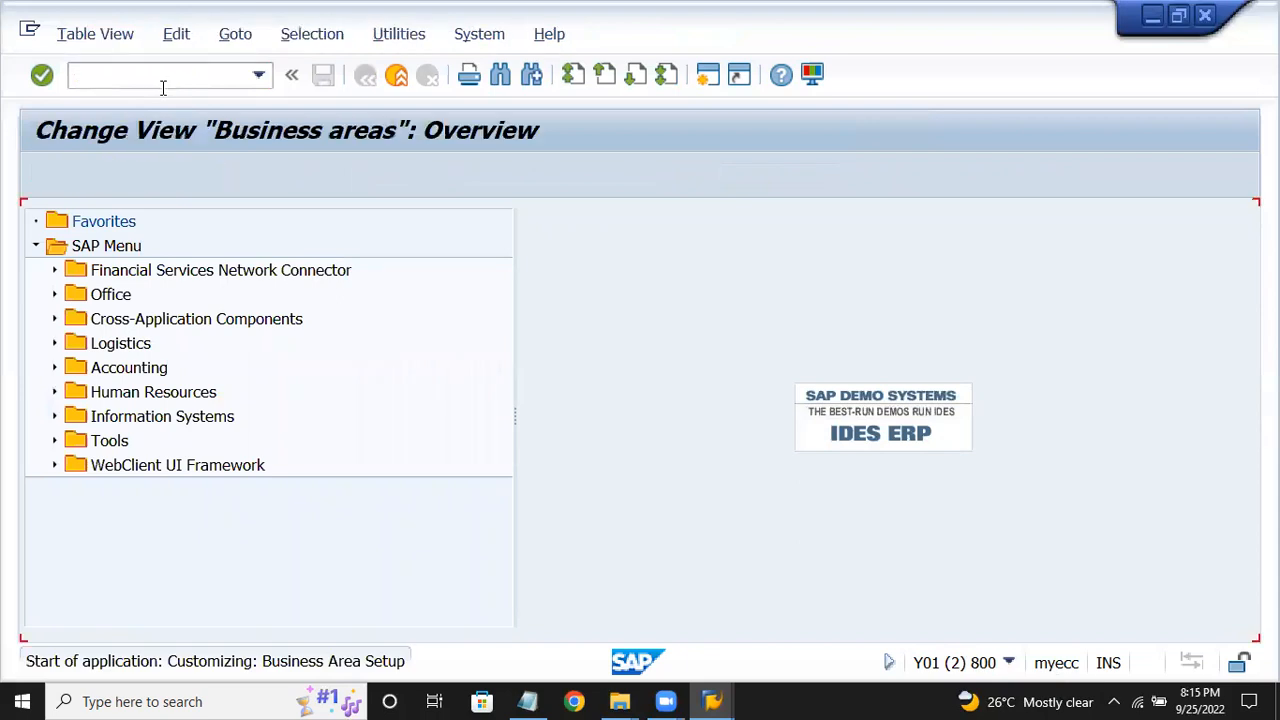
{"action": "left_click", "coordinate": [298, 617]}
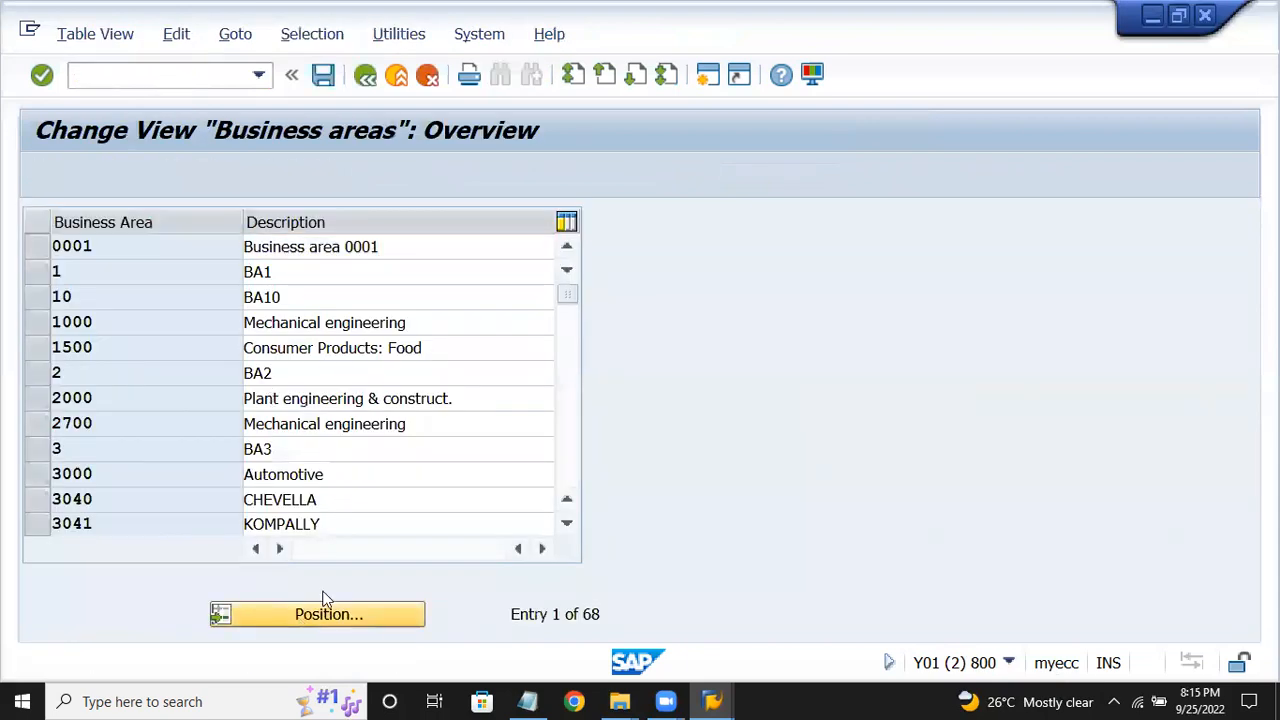
{"action": "type", "text": "crhy"}
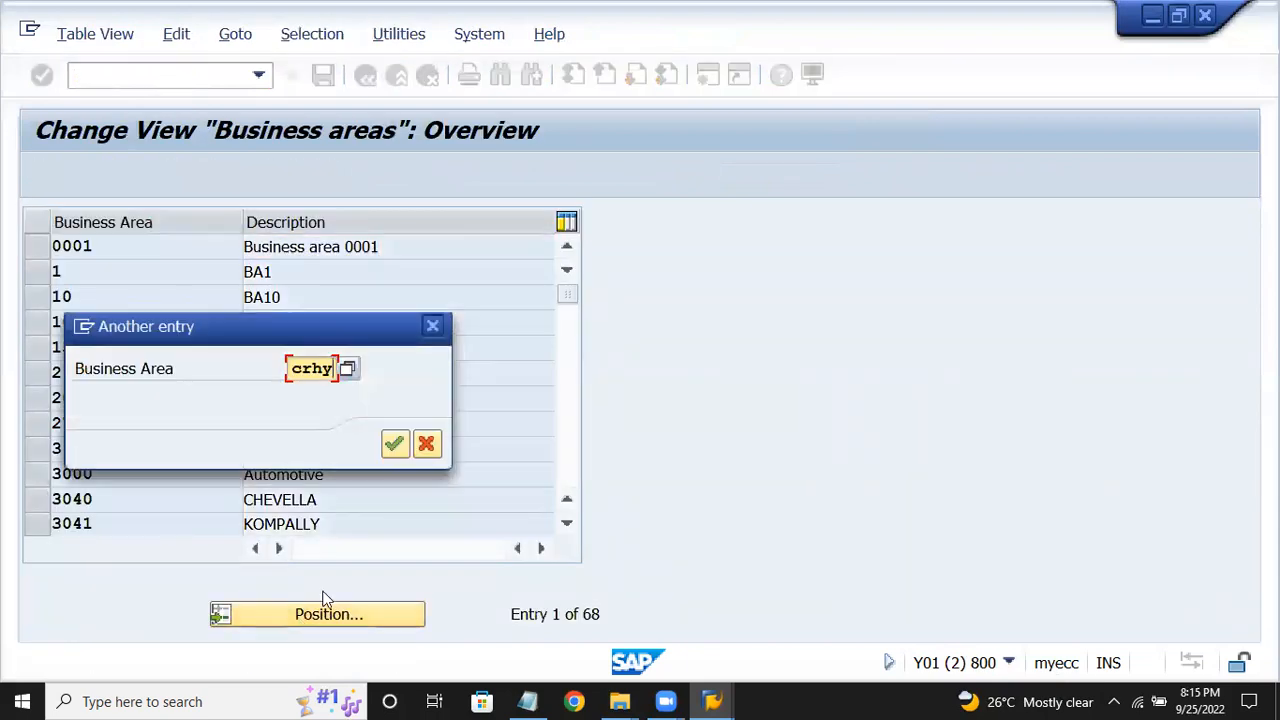
{"action": "key", "text": "Return"}
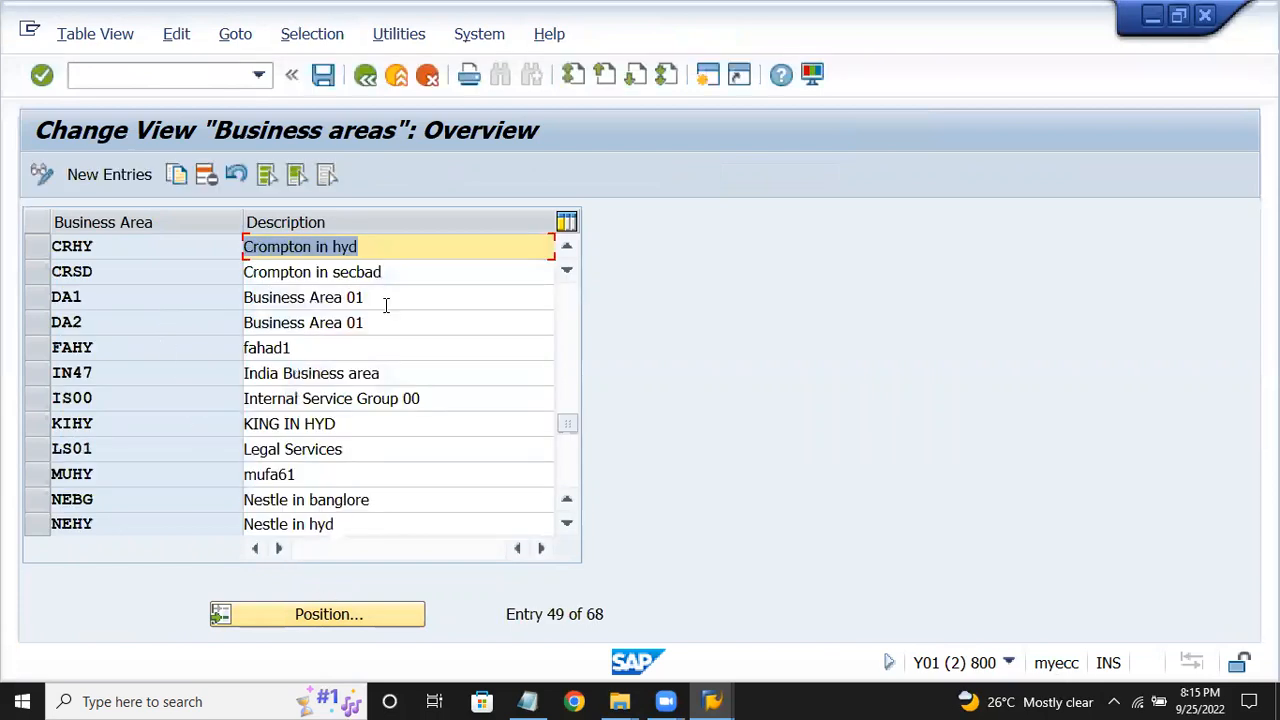
Inspect the CRHY and CRSD business area entries, then return to Easy Access.
{"action": "left_click", "coordinate": [68, 246]}
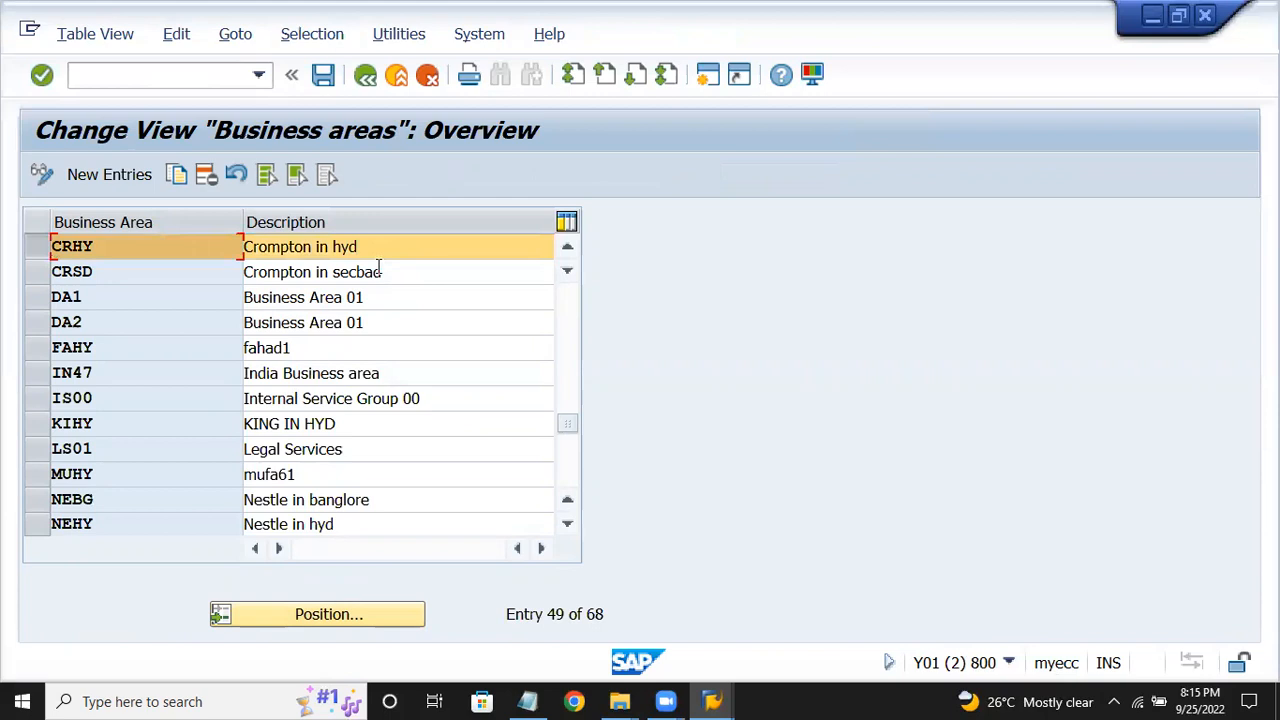
{"action": "left_click", "coordinate": [38, 275]}
{"action": "left_click", "coordinate": [38, 275]}
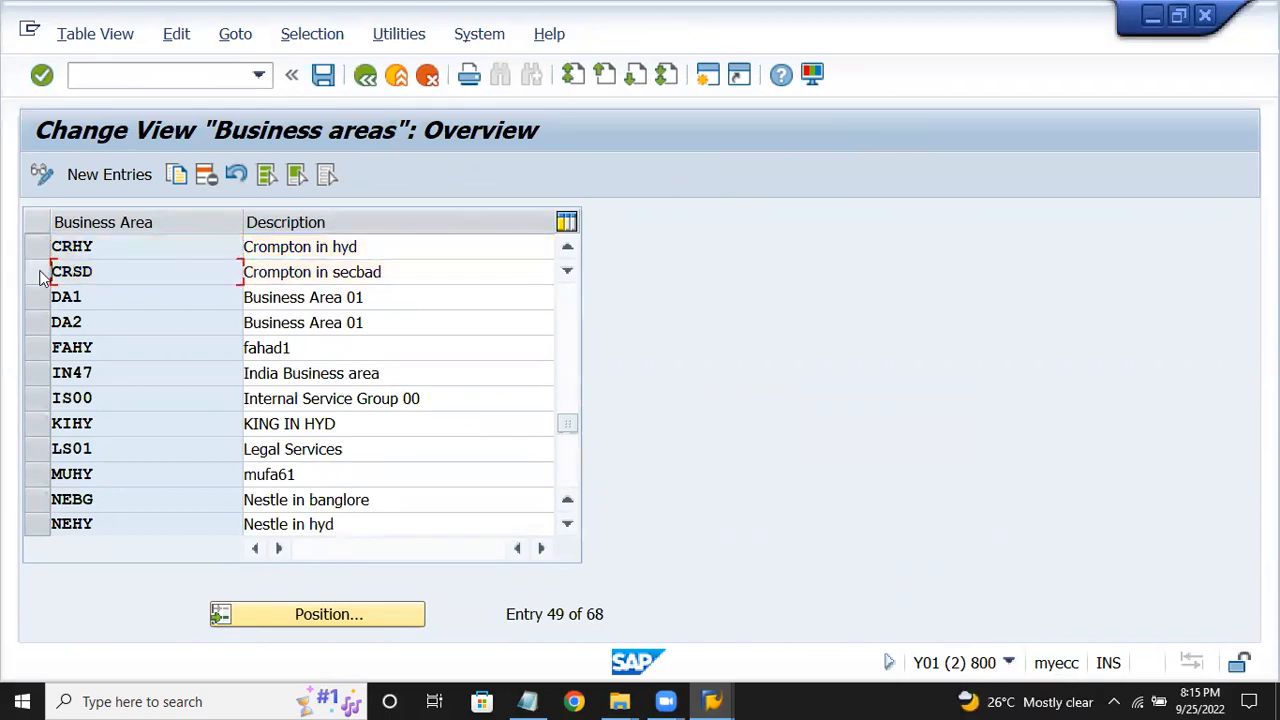
{"action": "left_click", "coordinate": [161, 264]}
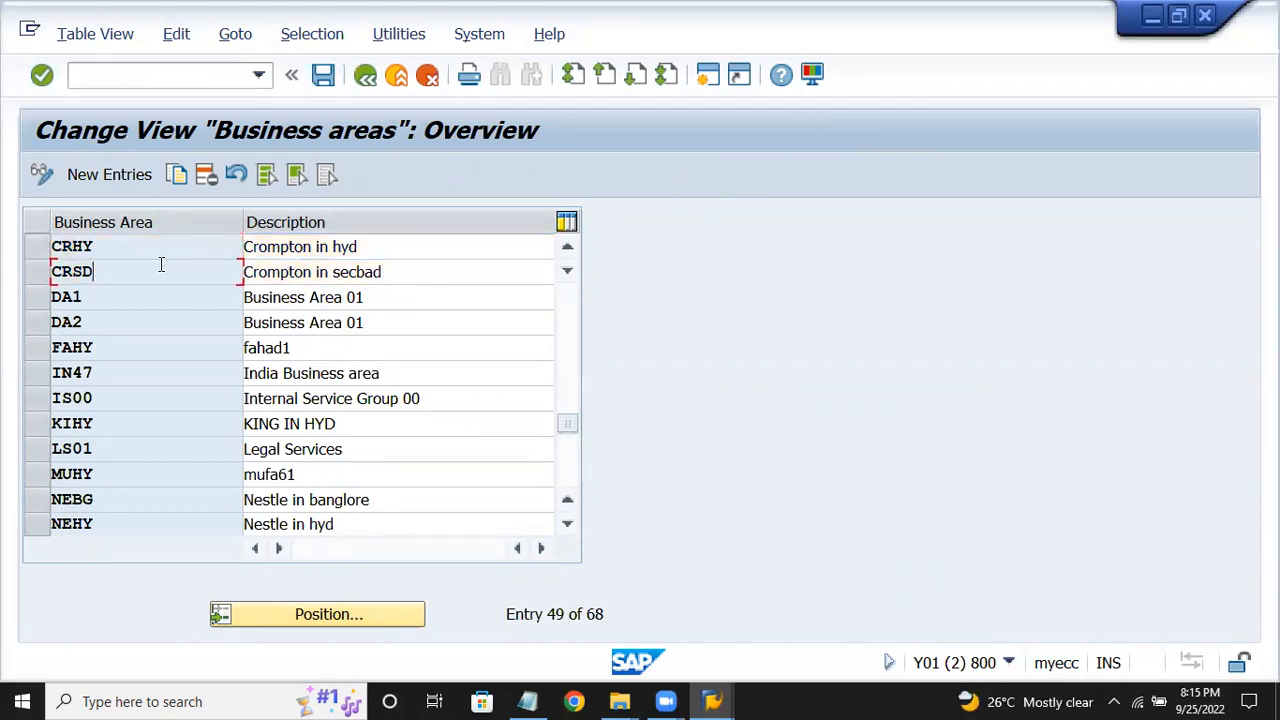
{"action": "left_click", "coordinate": [365, 80]}
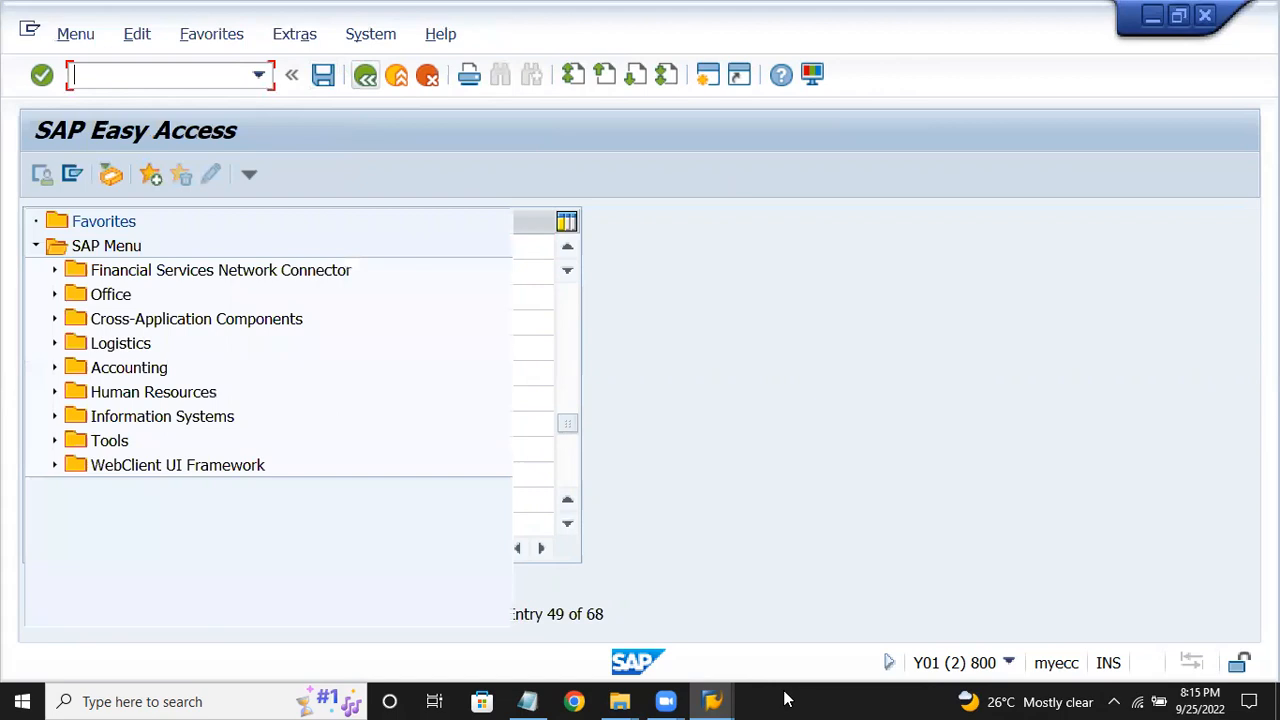
In the Display IMG window, execute Create Cost Centers to get the create/change choice.
{"action": "mouse_move", "coordinate": [725, 700]}
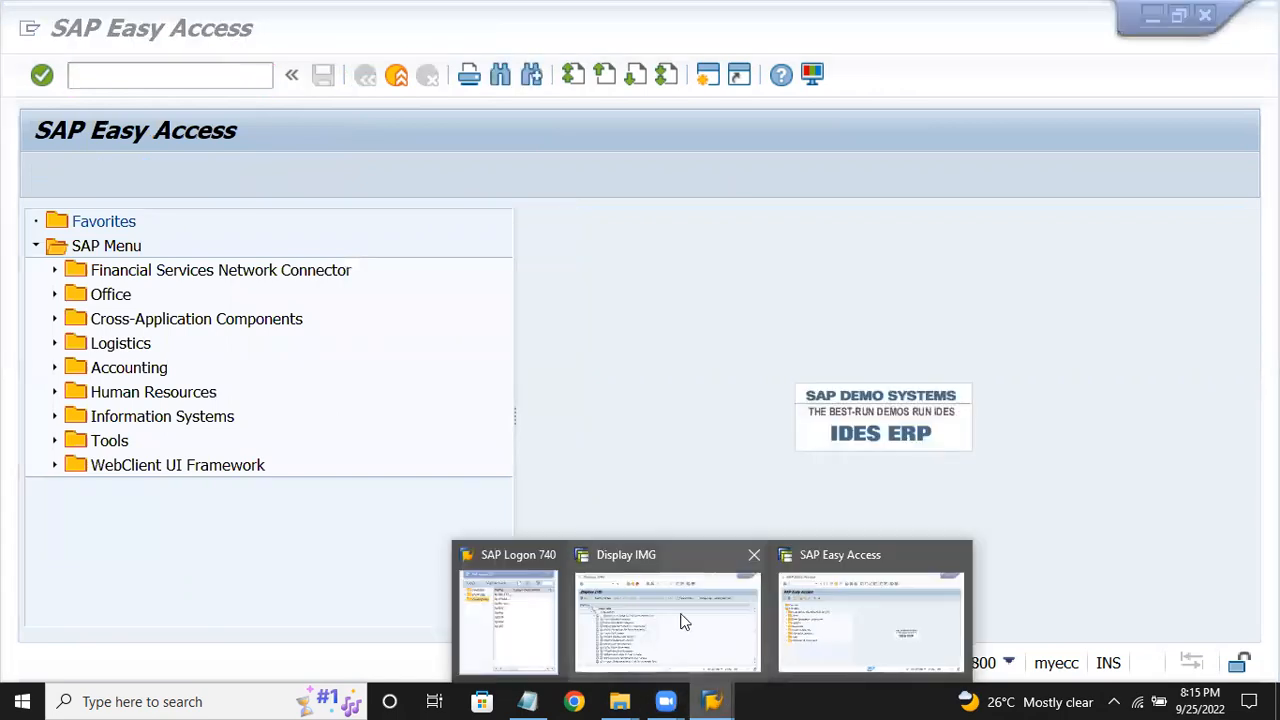
{"action": "left_click", "coordinate": [680, 617]}
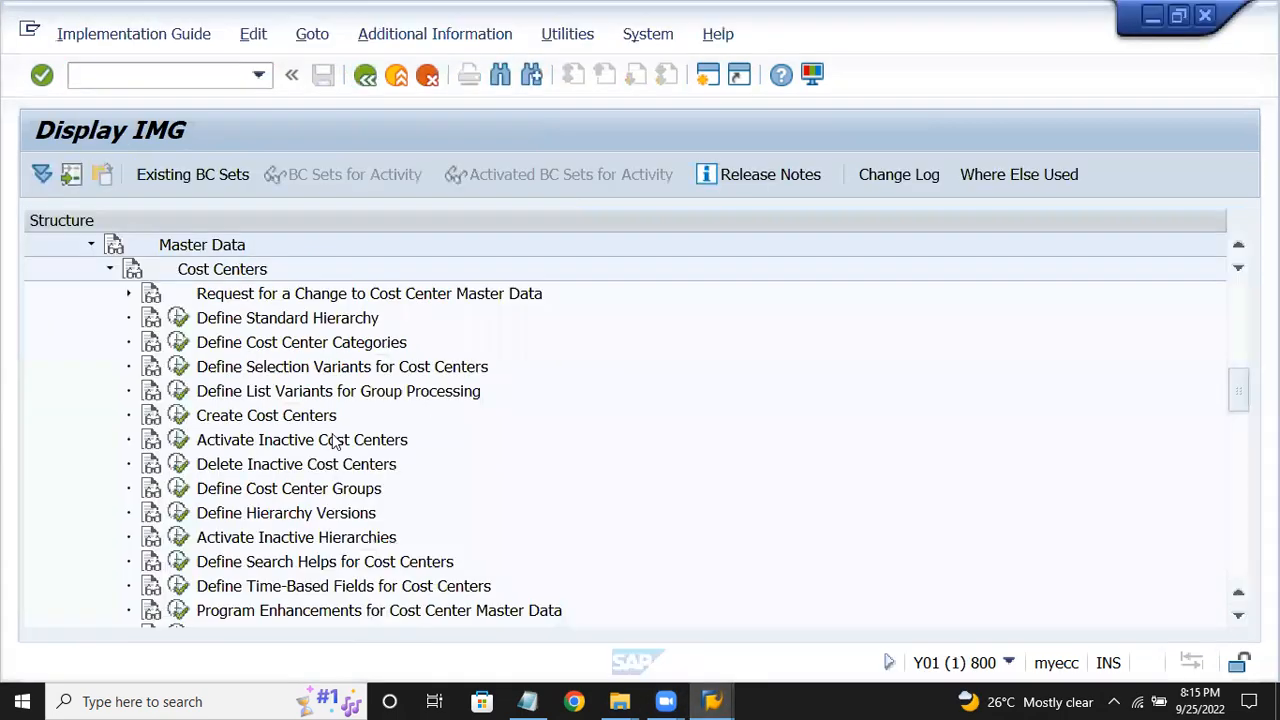
{"action": "left_click", "coordinate": [268, 424]}
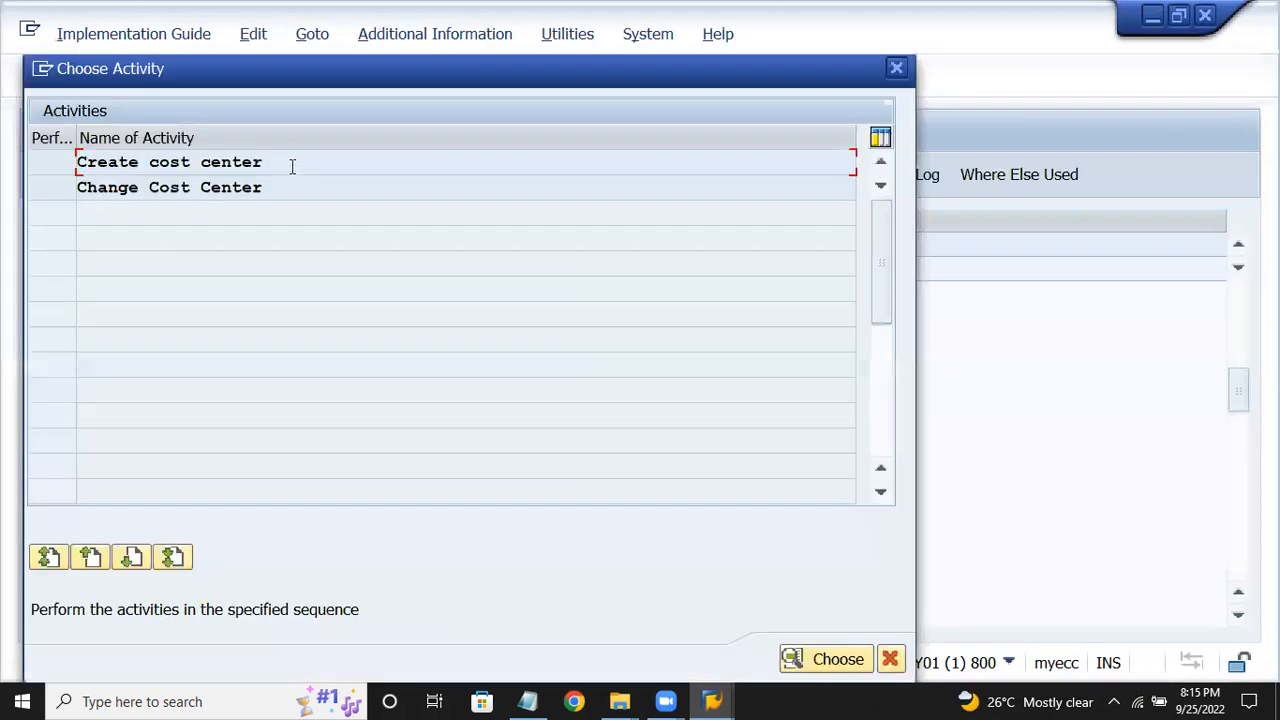
{"action": "double_click", "coordinate": [292, 166]}
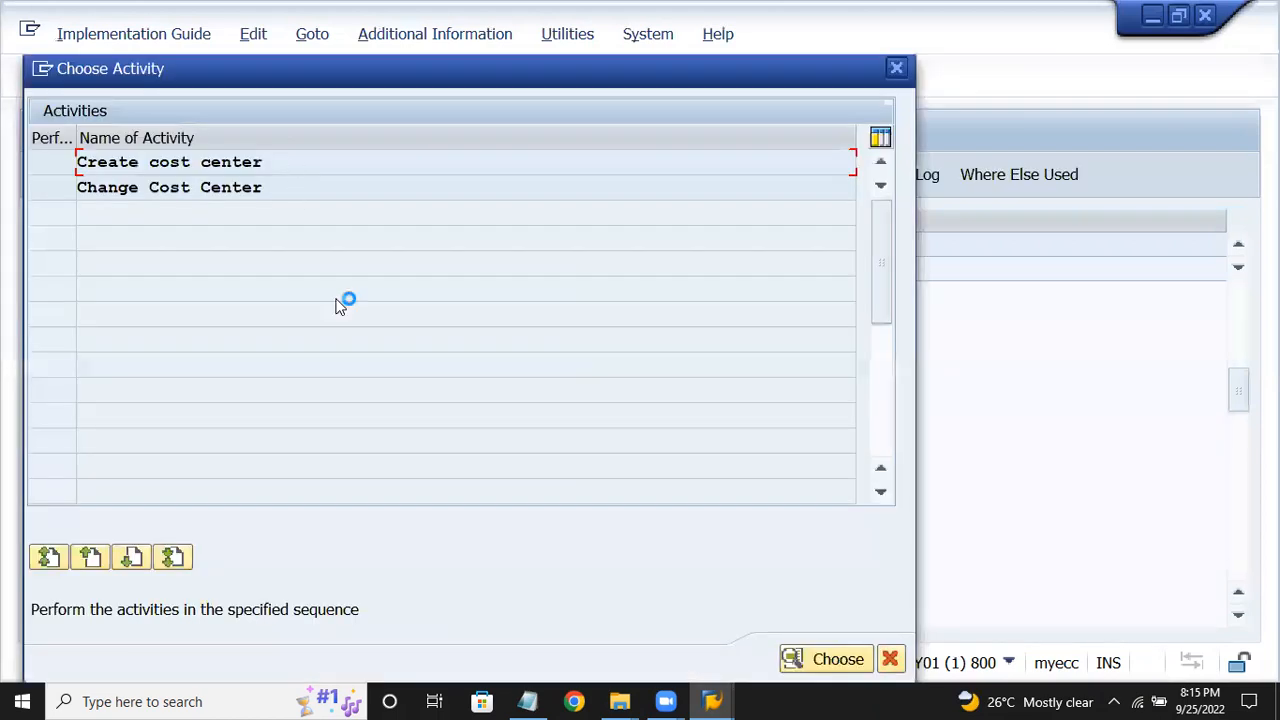
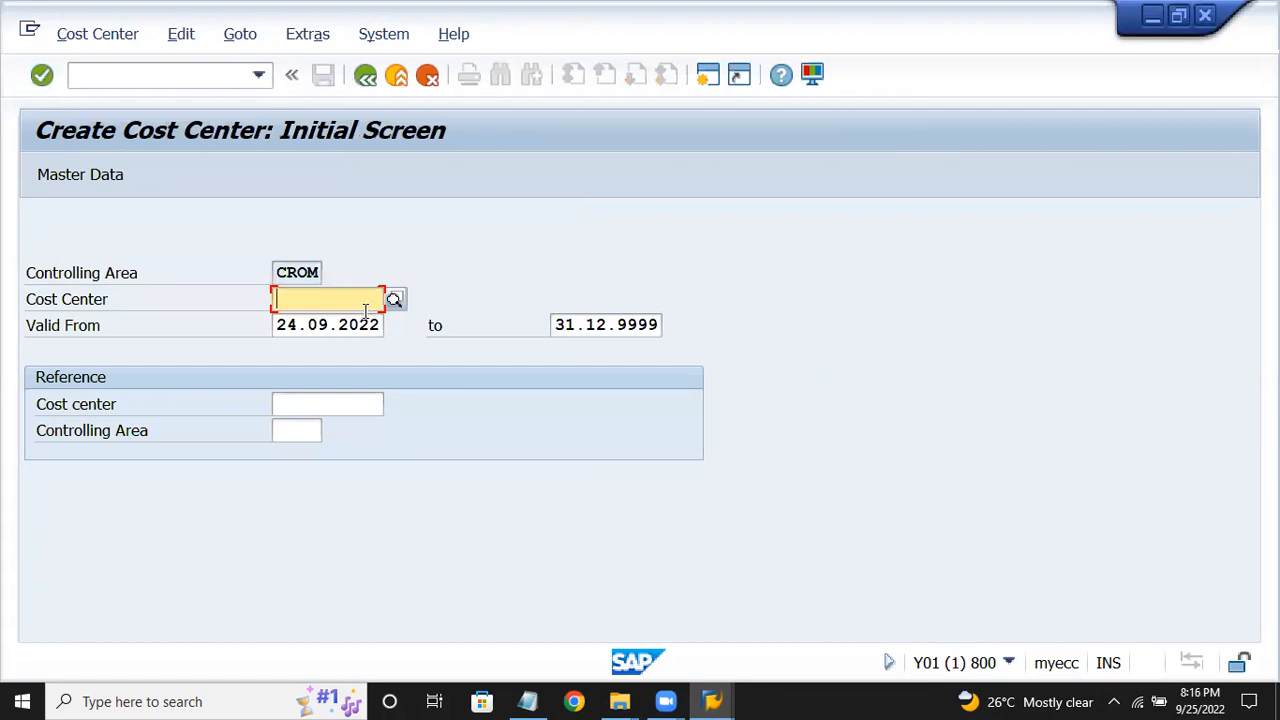
Start cost center CCHY_01 named 'cost center 1' with description 'cost center - hyd - crom'.
{"action": "type", "text": "cchy"}
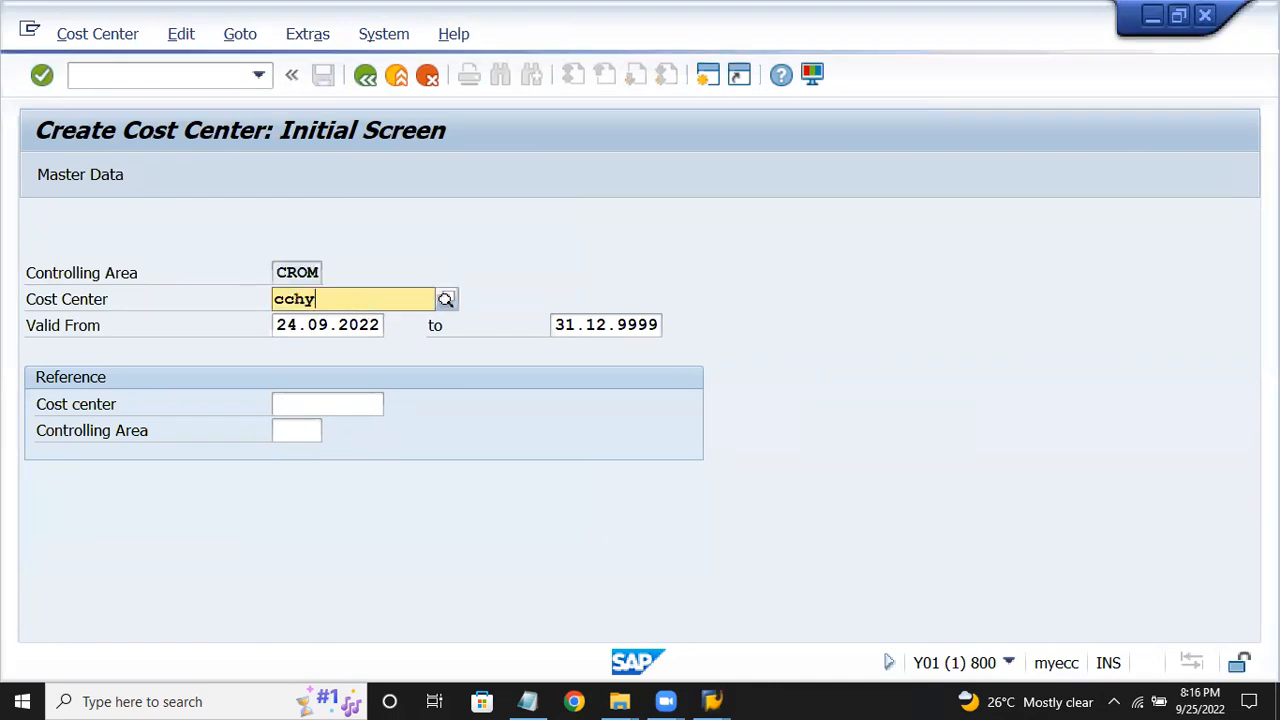
{"action": "type", "text": "_01"}
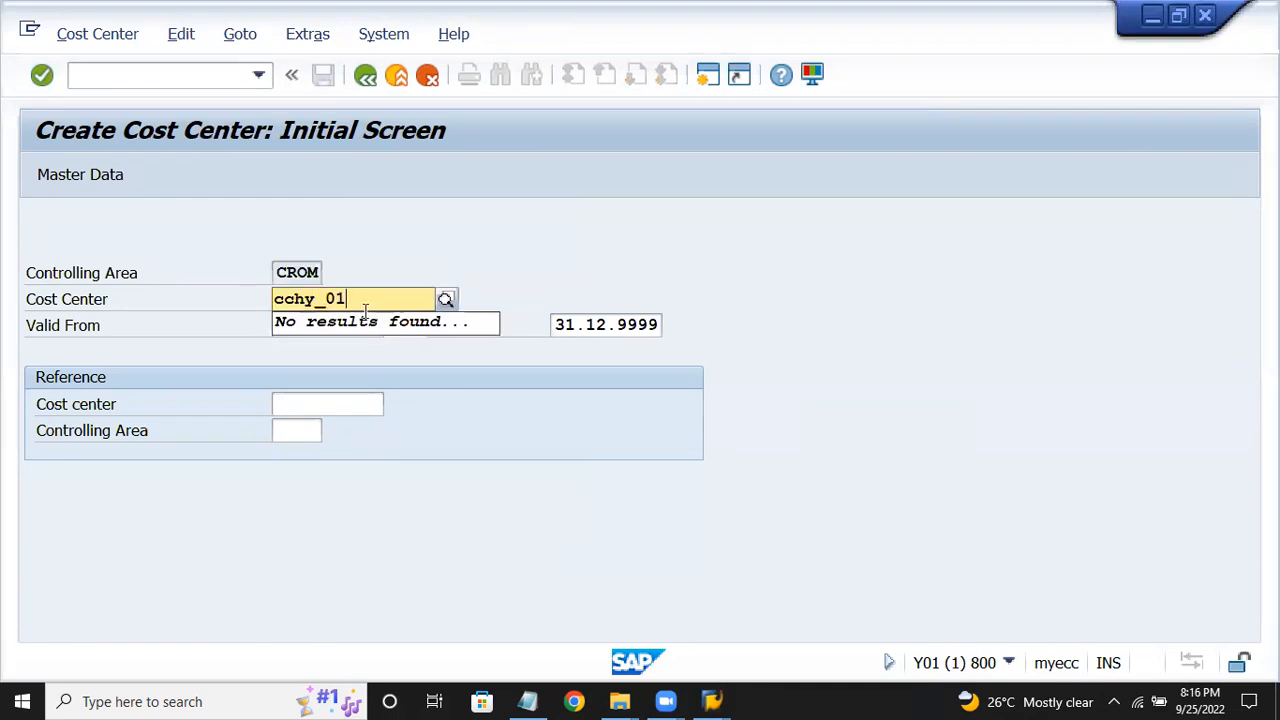
{"action": "key", "text": "Return"}
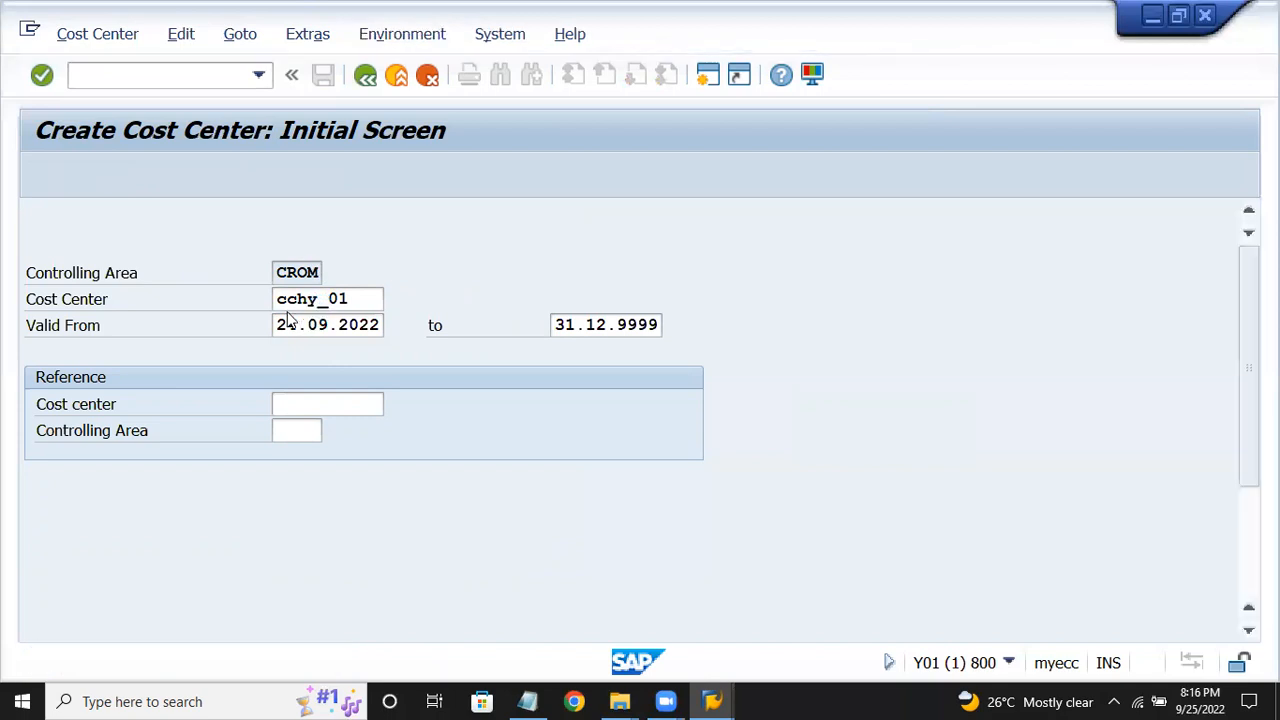
{"action": "type", "text": "c"}
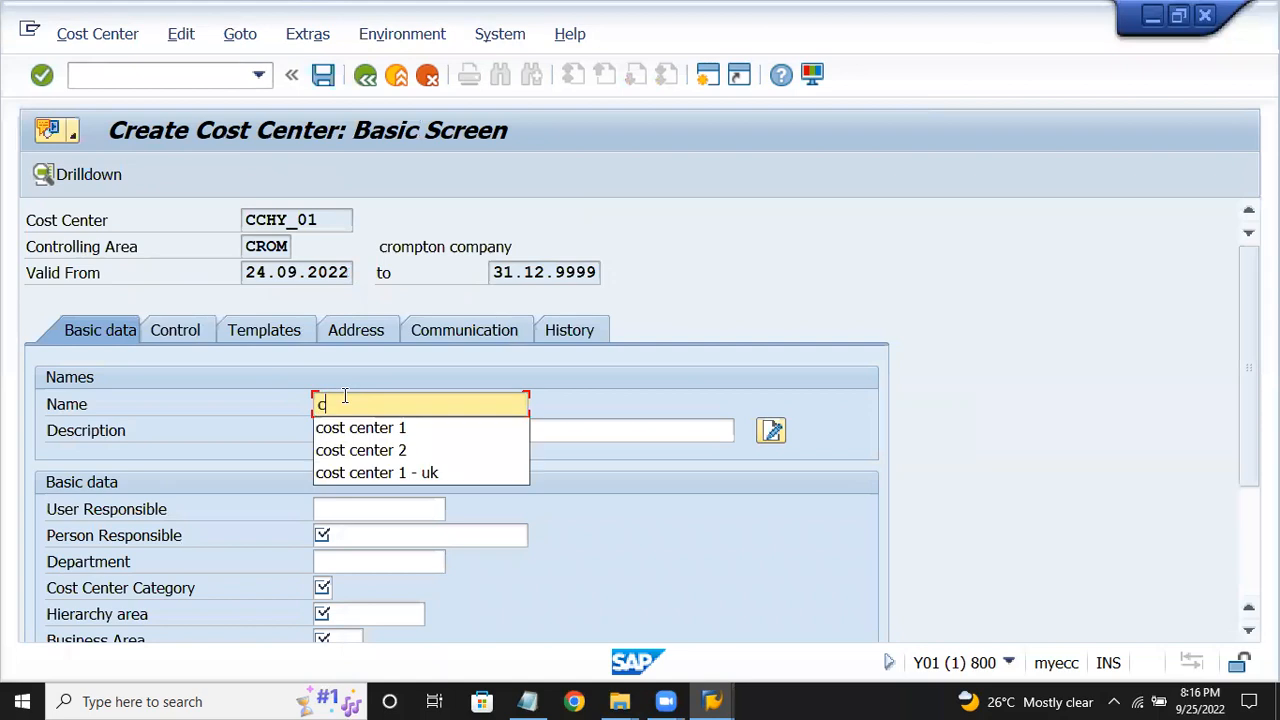
{"action": "type", "text": "o"}
{"action": "key", "text": "Down"}
{"action": "key", "text": "Return"}
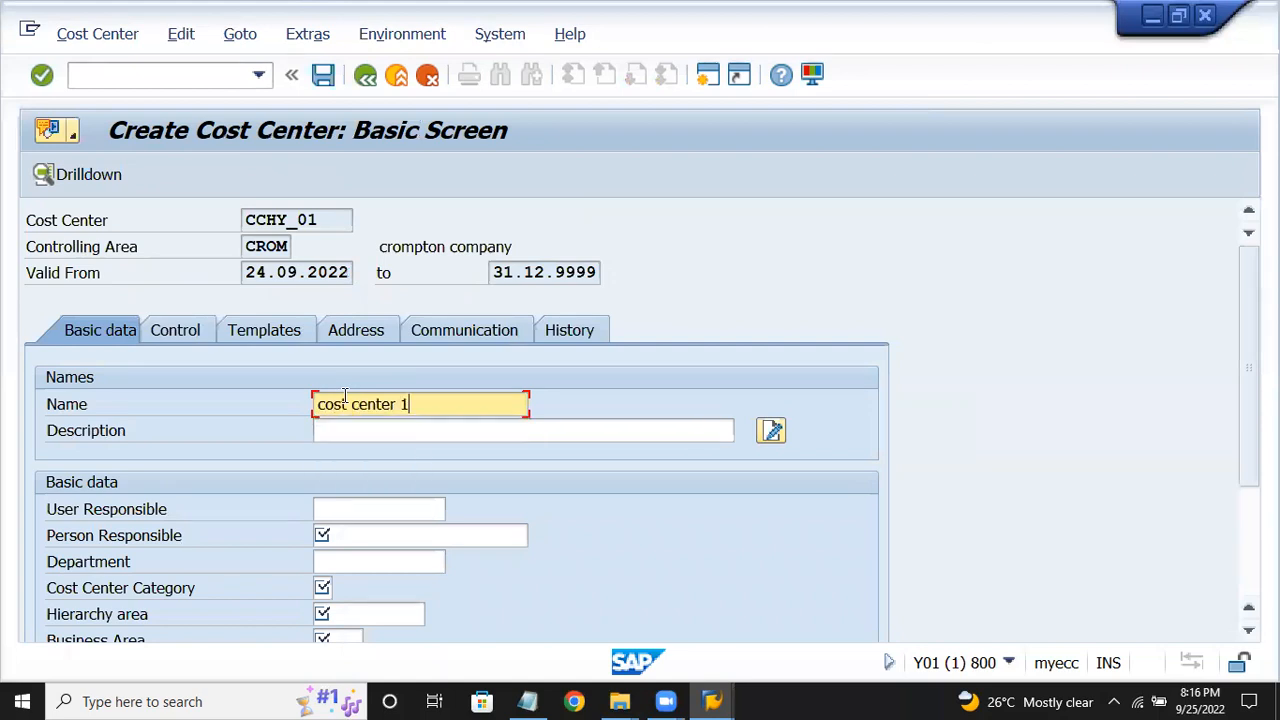
{"action": "left_click", "coordinate": [350, 429]}
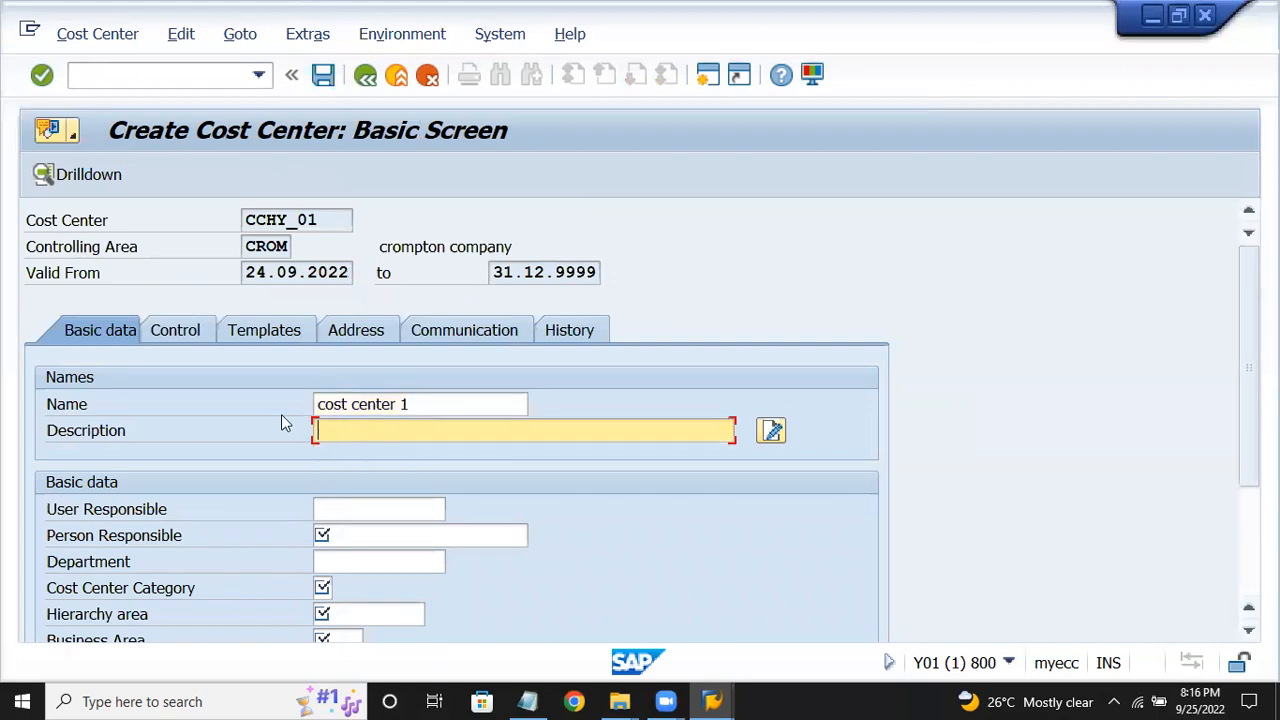
{"action": "type", "text": "co"}
{"action": "key", "text": "Down"}
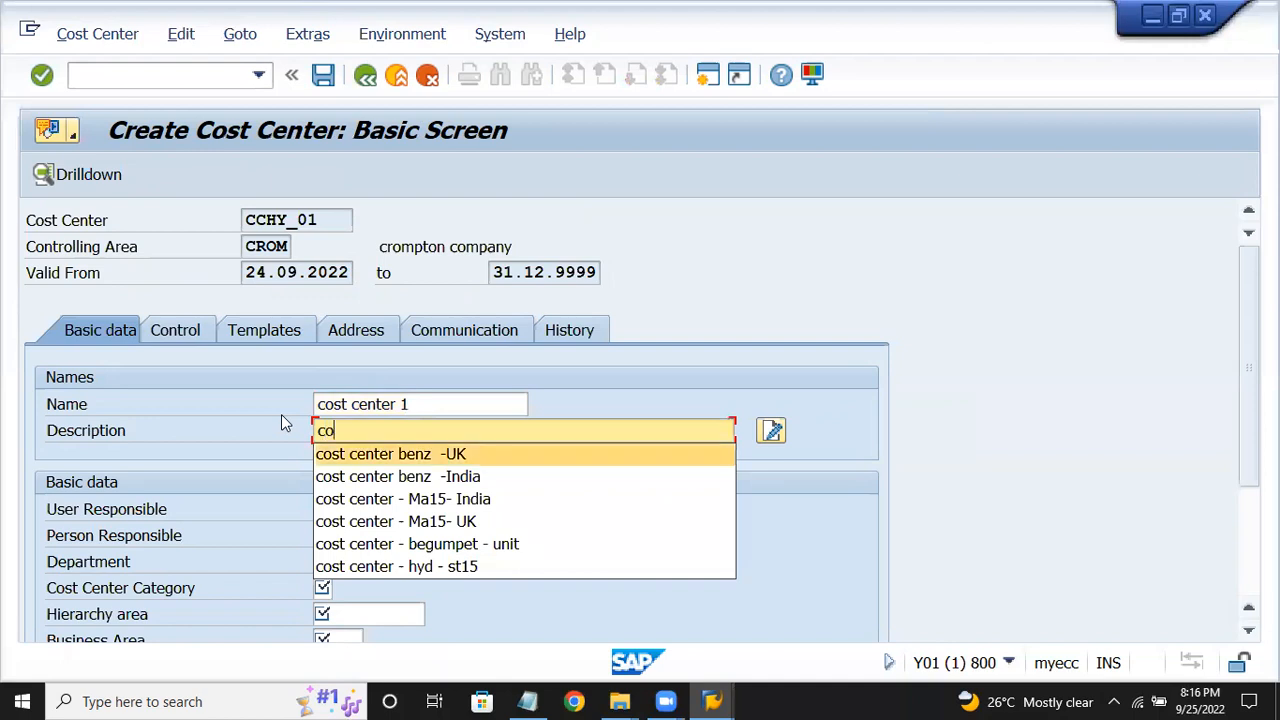
{"action": "key", "text": "Return"}
{"action": "key", "text": "BackSpace"}
{"action": "key", "text": "BackSpace"}
{"action": "key", "text": "BackSpace"}
{"action": "key", "text": "BackSpace"}
{"action": "key", "text": "BackSpace"}
{"action": "key", "text": "BackSpace"}
{"action": "key", "text": "BackSpace"}
{"action": "key", "text": "BackSpace"}
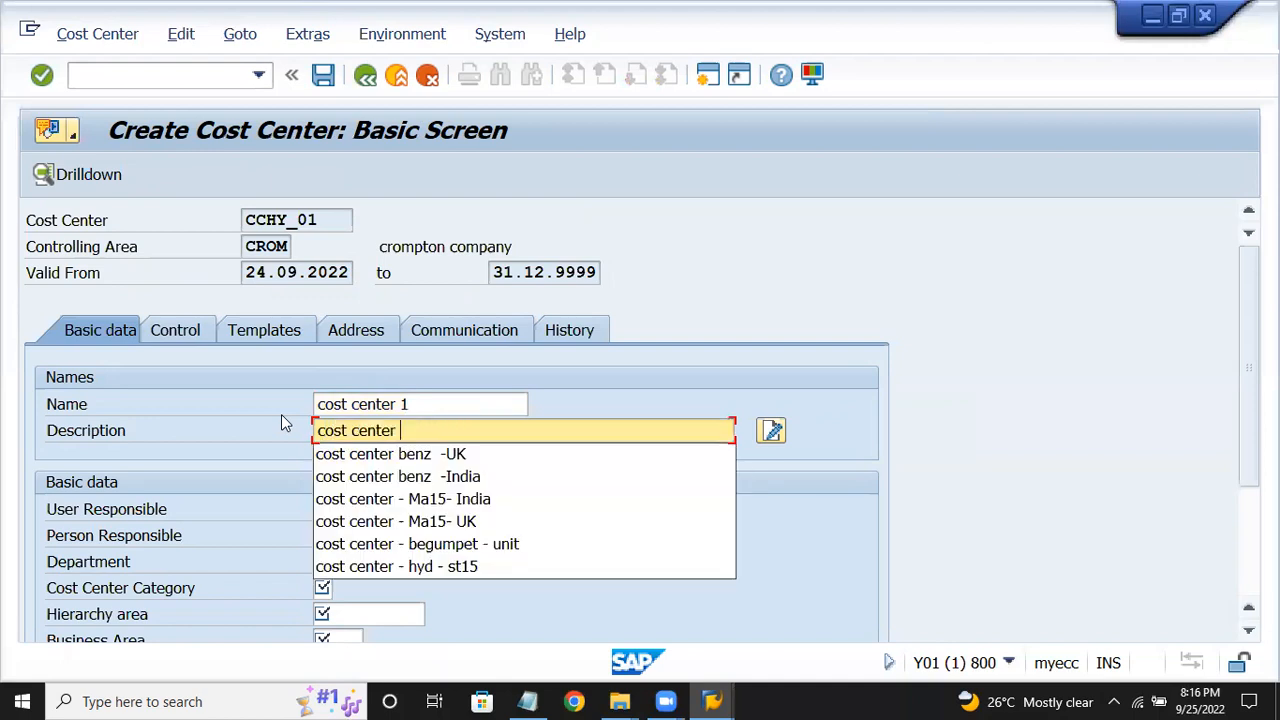
{"action": "type", "text": "- hyd "}
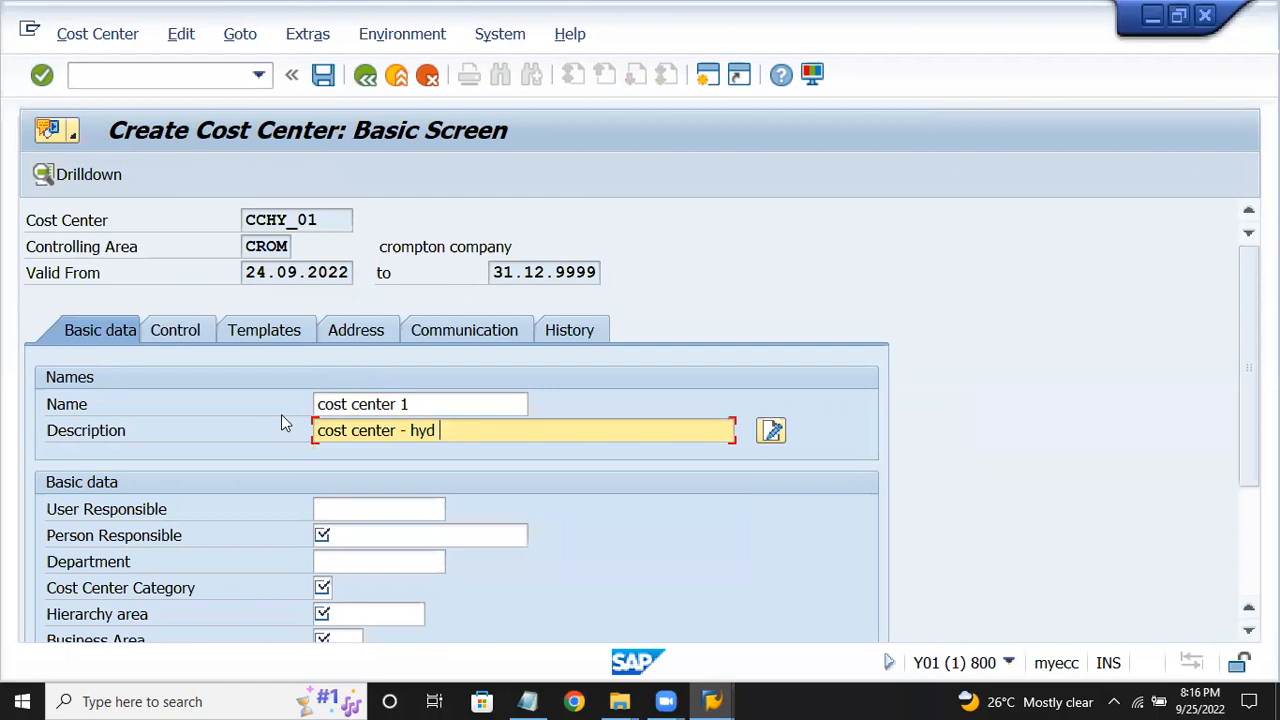
{"action": "type", "text": "- crom"}
Enter a person responsible and bring up the cost center category list.
{"action": "left_click", "coordinate": [381, 540]}
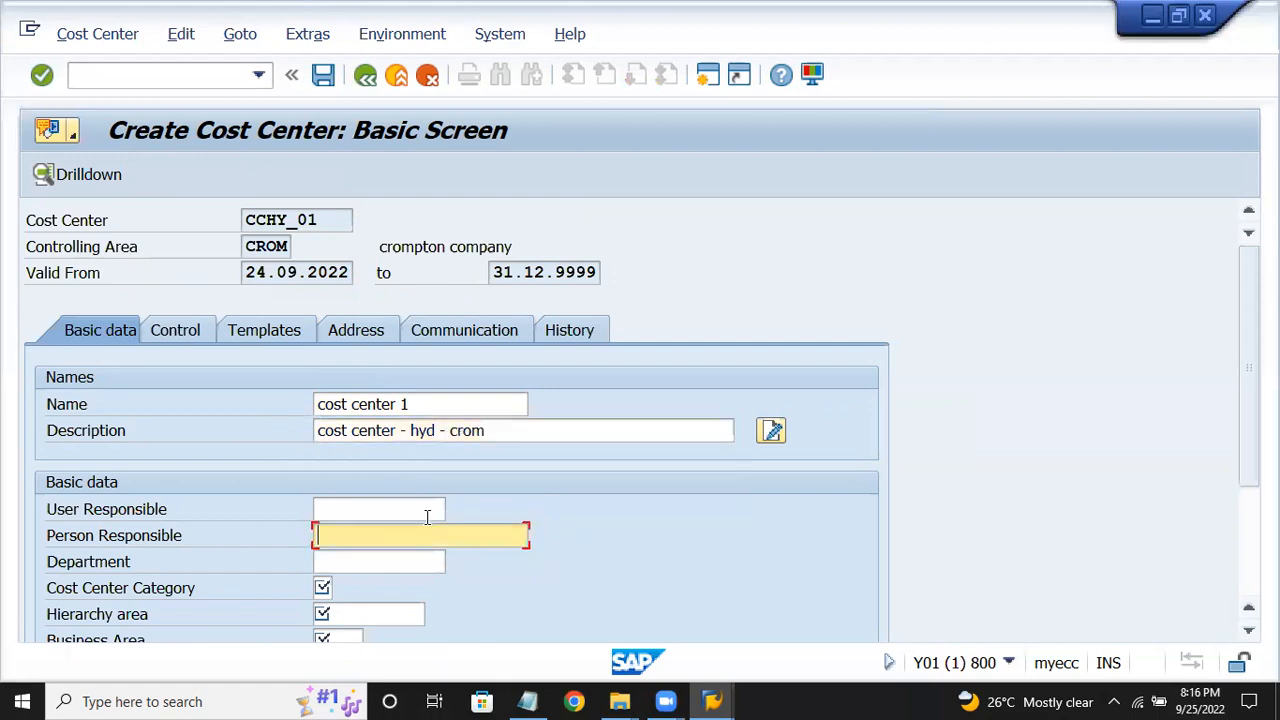
{"action": "scroll", "coordinate": [427, 517], "scroll_direction": "down", "scroll_amount": 1}
{"action": "scroll", "coordinate": [425, 527], "scroll_direction": "down", "scroll_amount": 2}
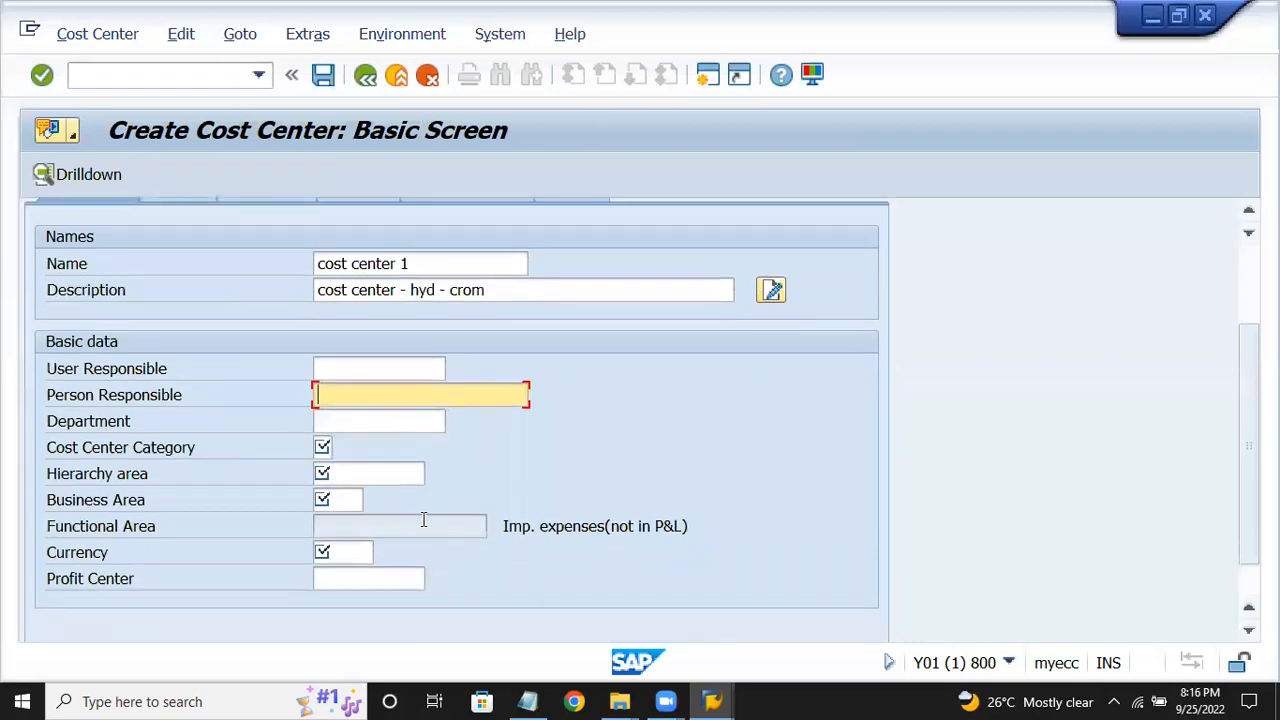
{"action": "type", "text": "abc"}
{"action": "left_click", "coordinate": [325, 449]}
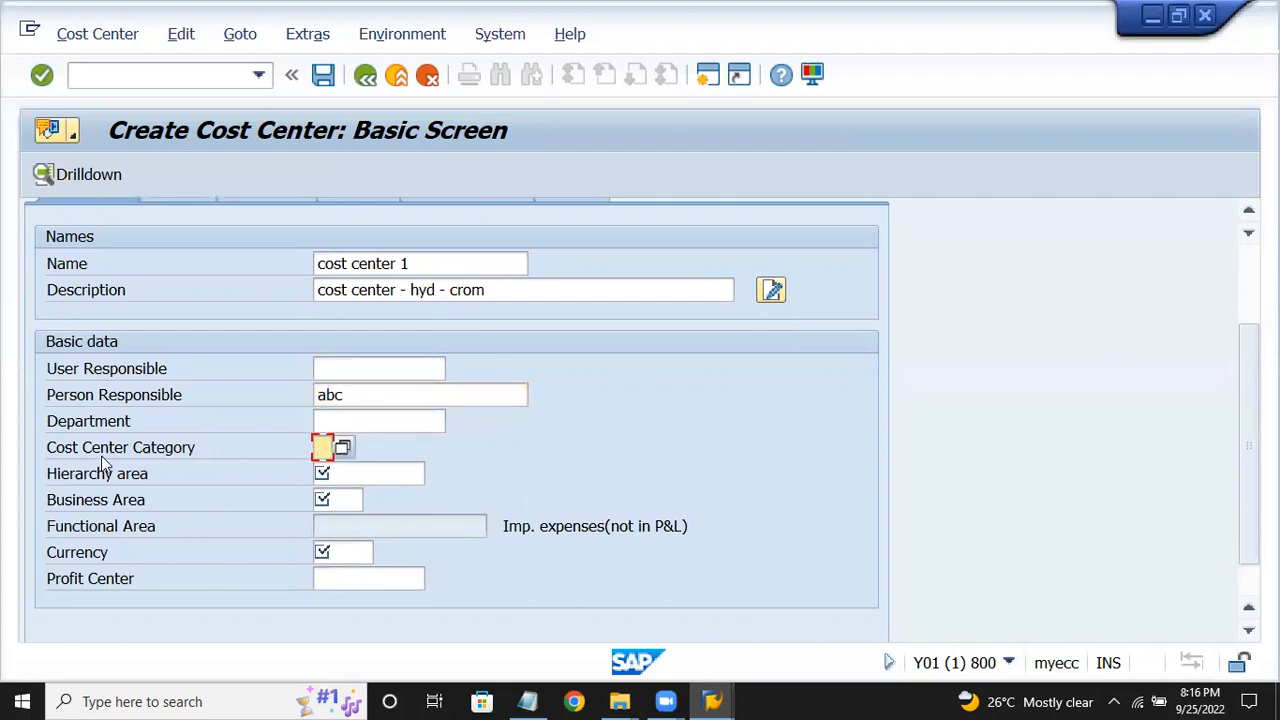
{"action": "left_click", "coordinate": [345, 449]}
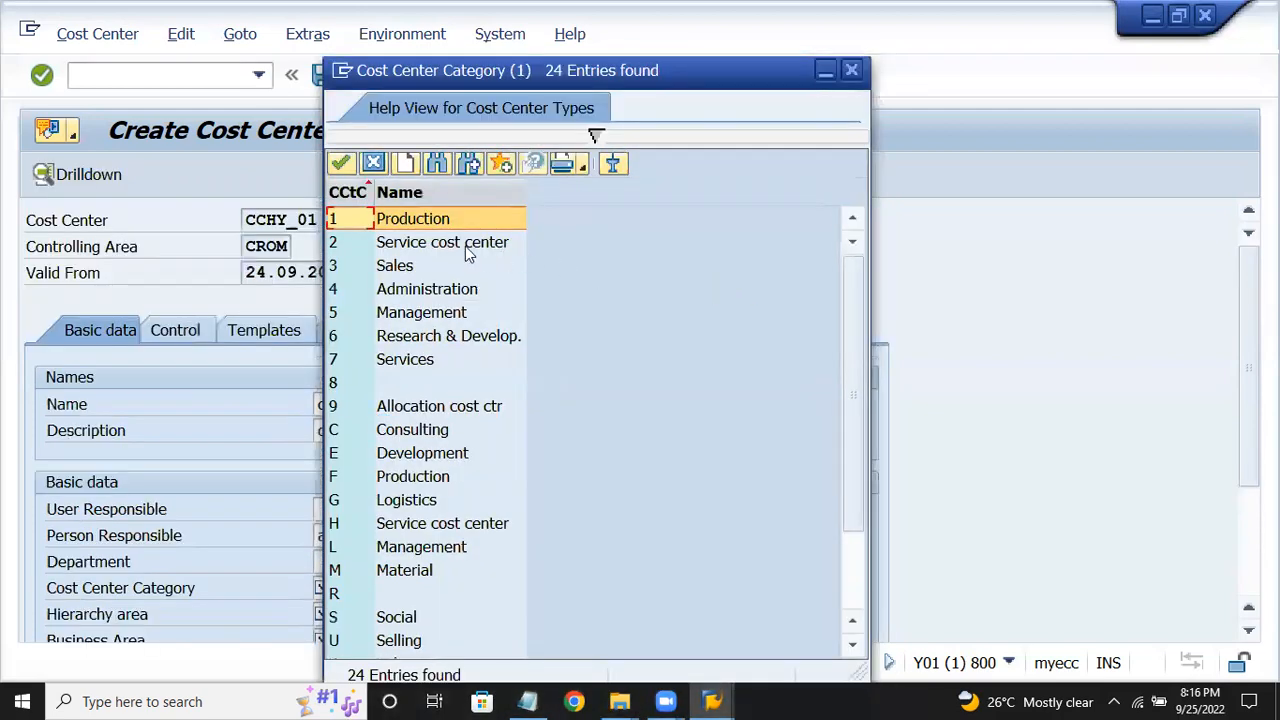
Sort the category list by name and choose category 1 Production.
{"action": "left_click", "coordinate": [440, 192]}
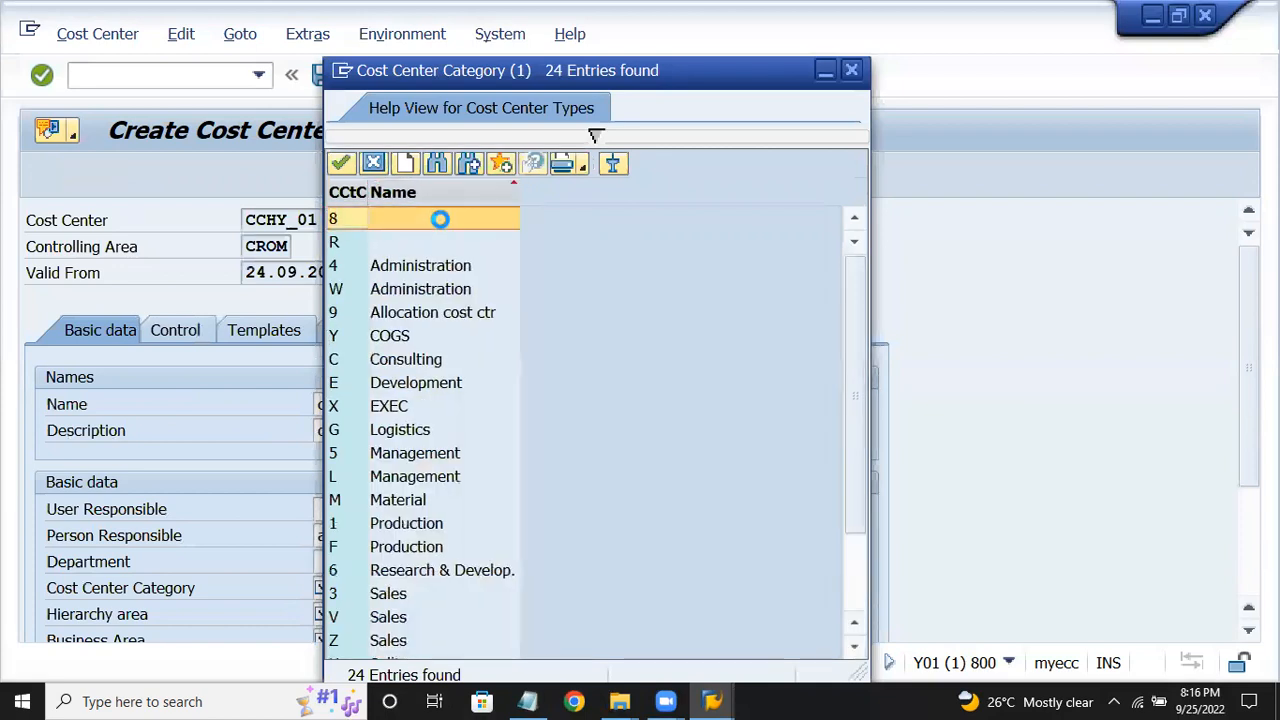
{"action": "left_click", "coordinate": [455, 192]}
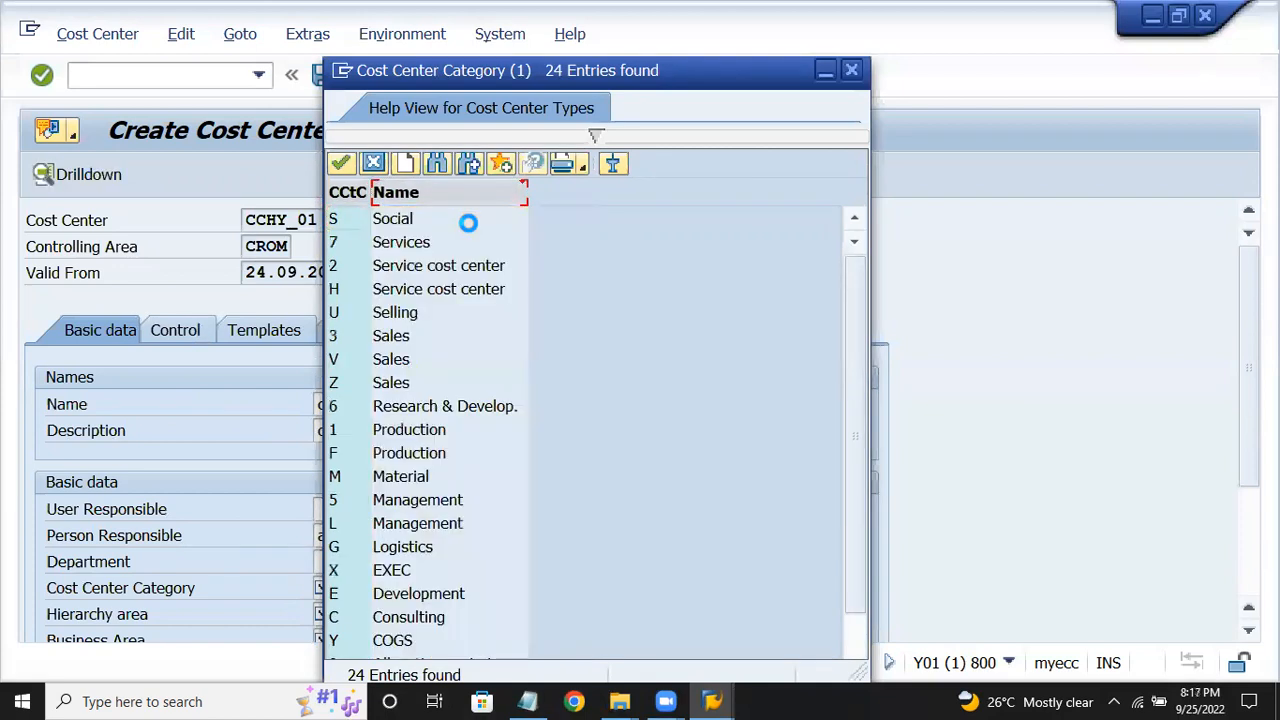
{"action": "left_click", "coordinate": [468, 222]}
{"action": "left_click", "coordinate": [483, 192]}
{"action": "left_click", "coordinate": [486, 217]}
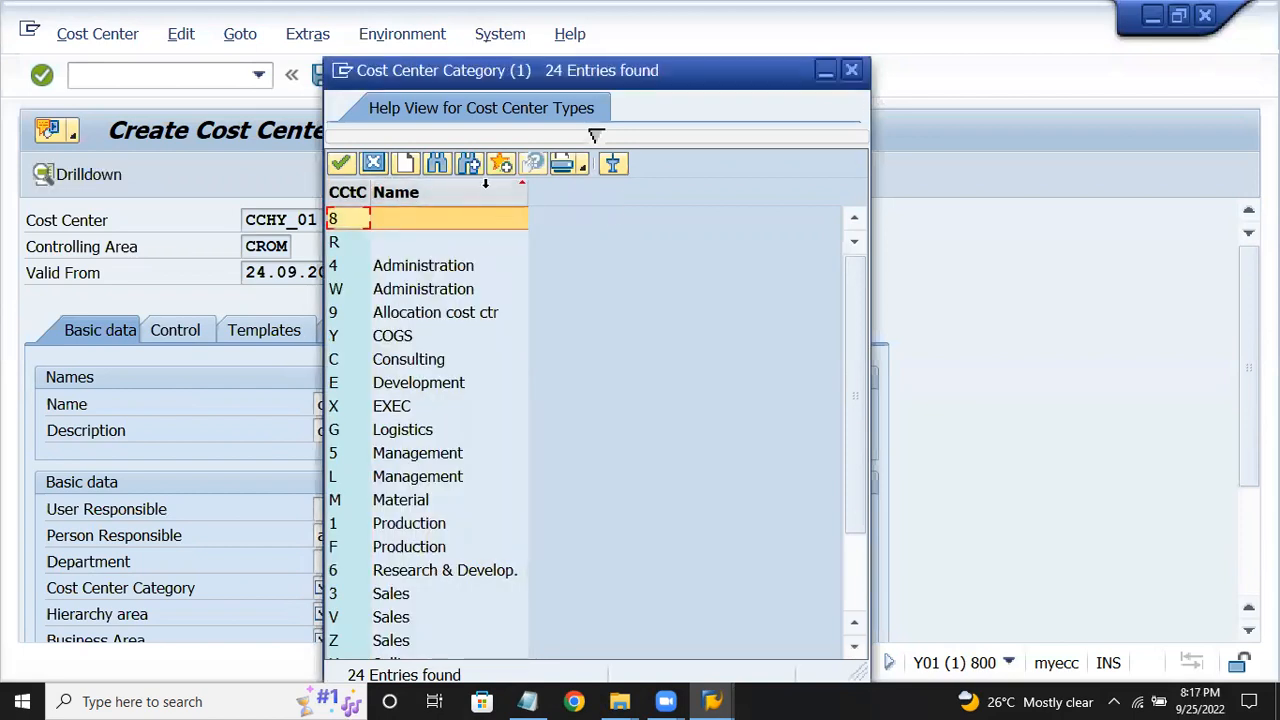
{"action": "left_click", "coordinate": [483, 189]}
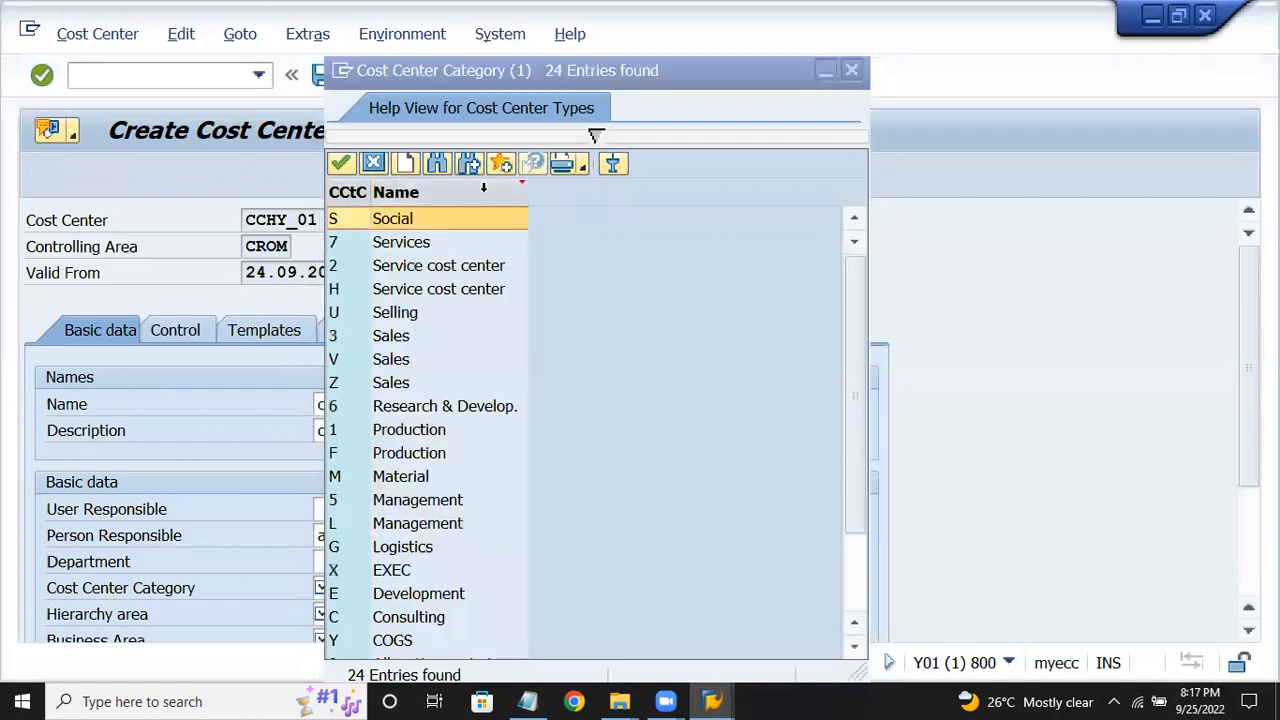
{"action": "left_click", "coordinate": [413, 432]}
{"action": "double_click", "coordinate": [415, 432]}
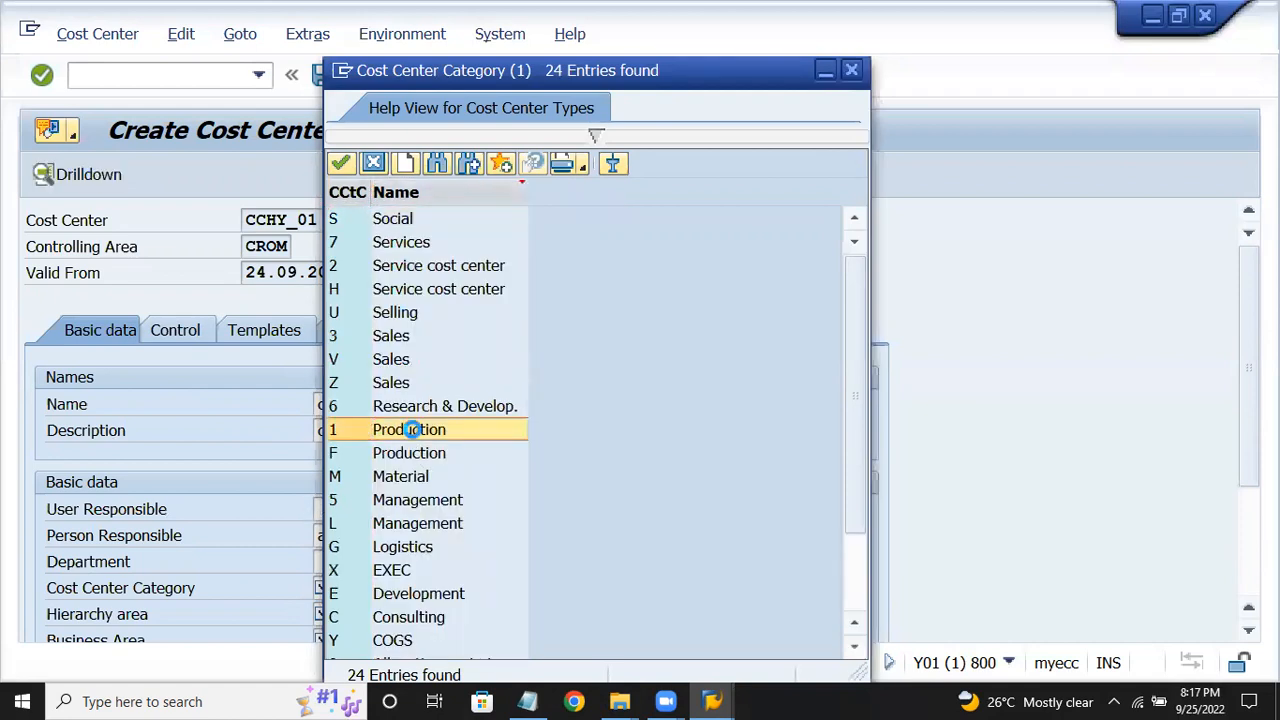
Set hierarchy area HIERCROM and business area CRHY.
{"action": "scroll", "coordinate": [425, 545], "scroll_direction": "down", "scroll_amount": 1}
{"action": "scroll", "coordinate": [425, 548], "scroll_direction": "down", "scroll_amount": 1}
{"action": "left_click", "coordinate": [417, 535]}
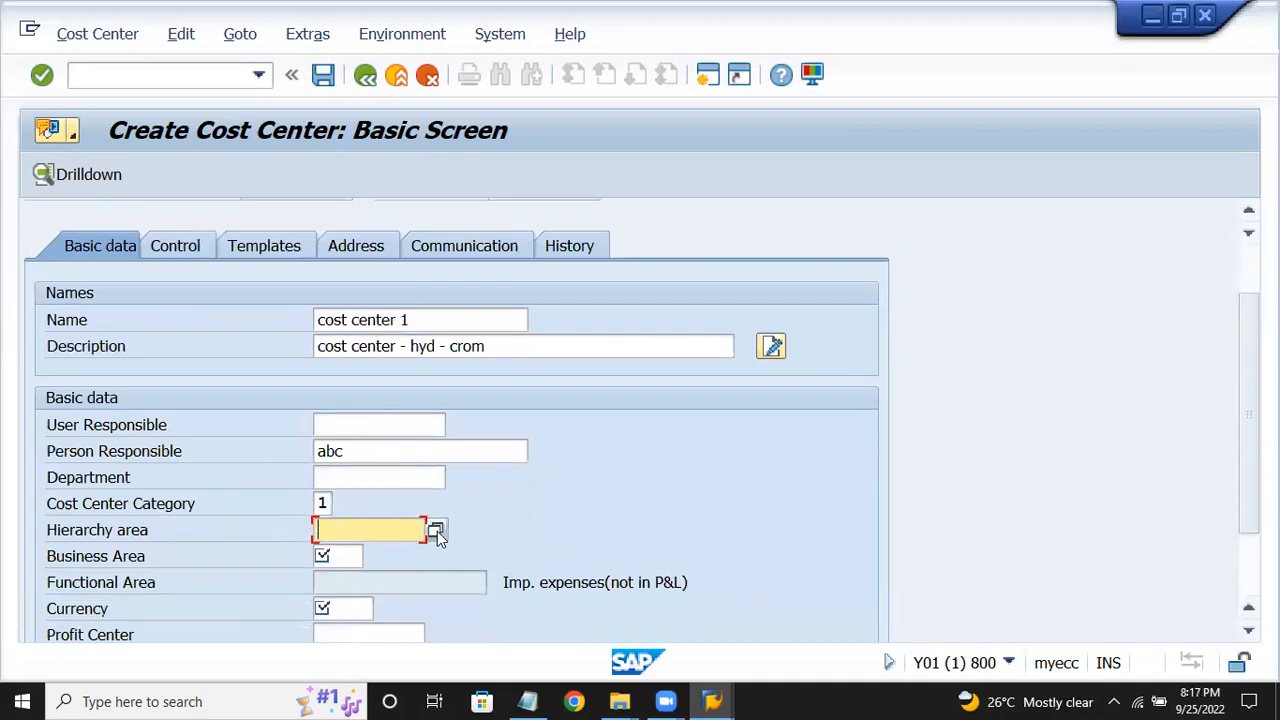
{"action": "left_click", "coordinate": [437, 531]}
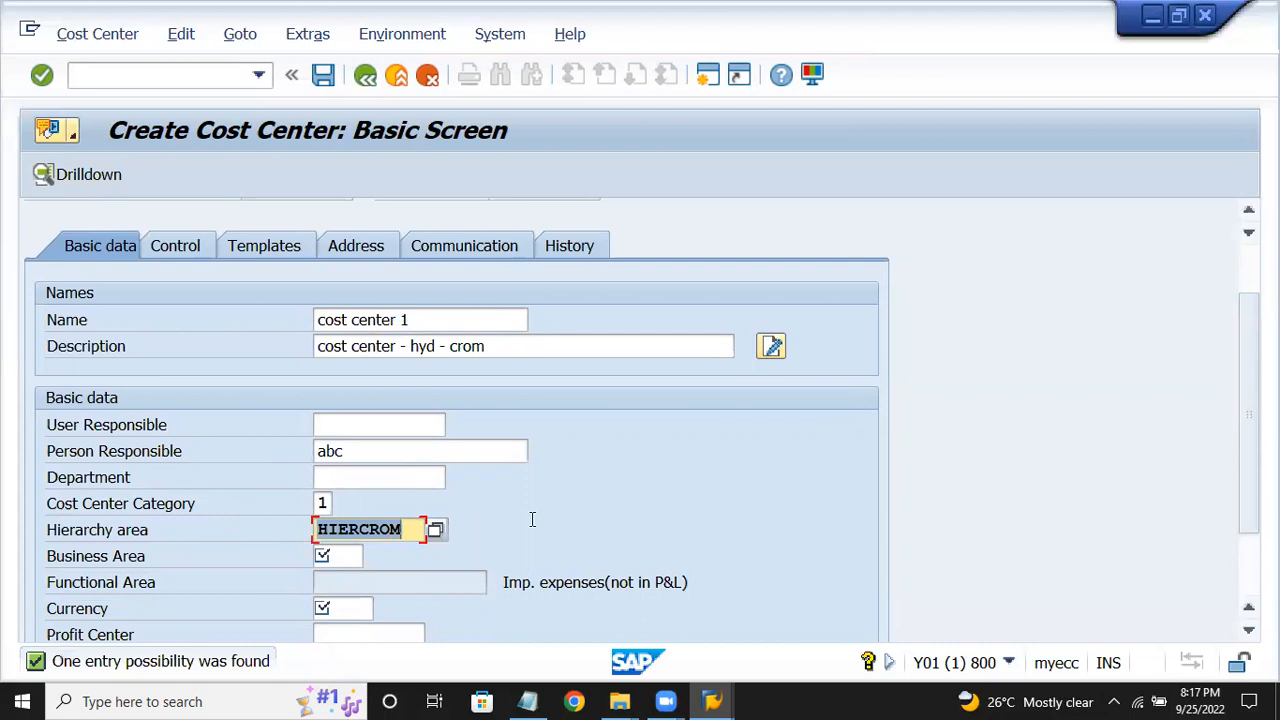
{"action": "scroll", "coordinate": [531, 518], "scroll_direction": "down", "scroll_amount": 3}
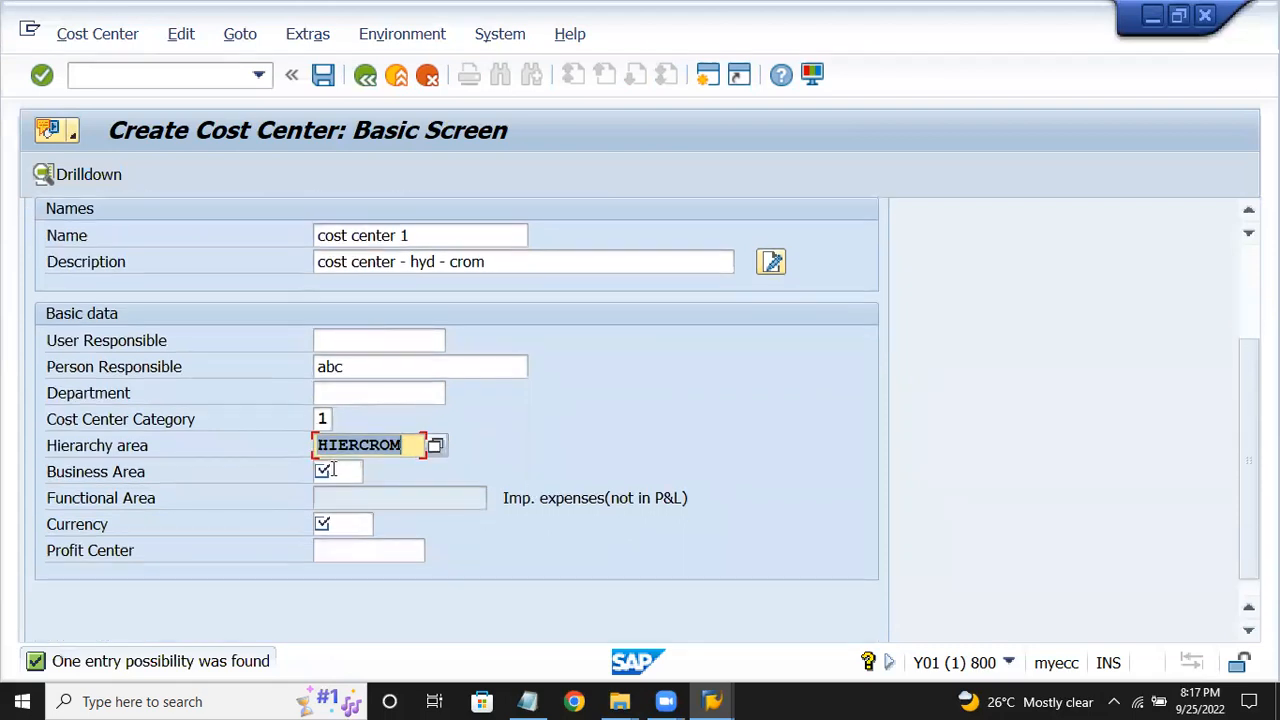
{"action": "left_click", "coordinate": [333, 469]}
{"action": "type", "text": "cchy"}
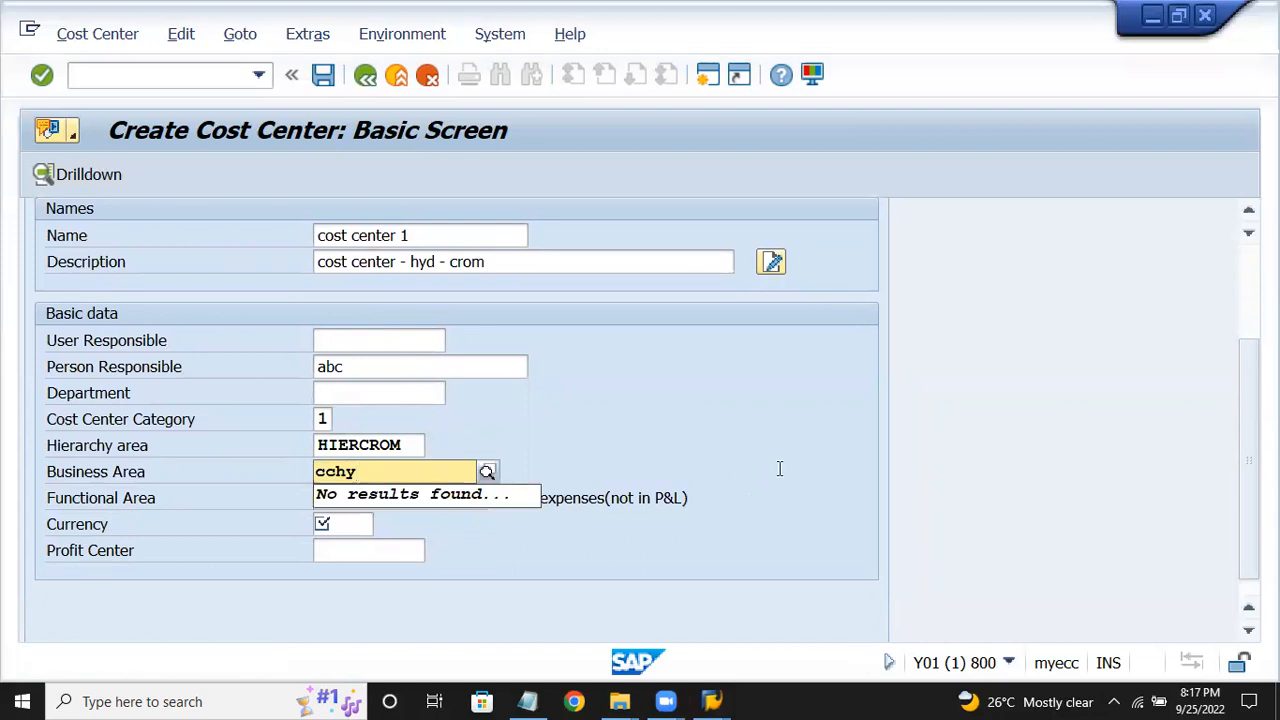
{"action": "key", "text": "BackSpace"}
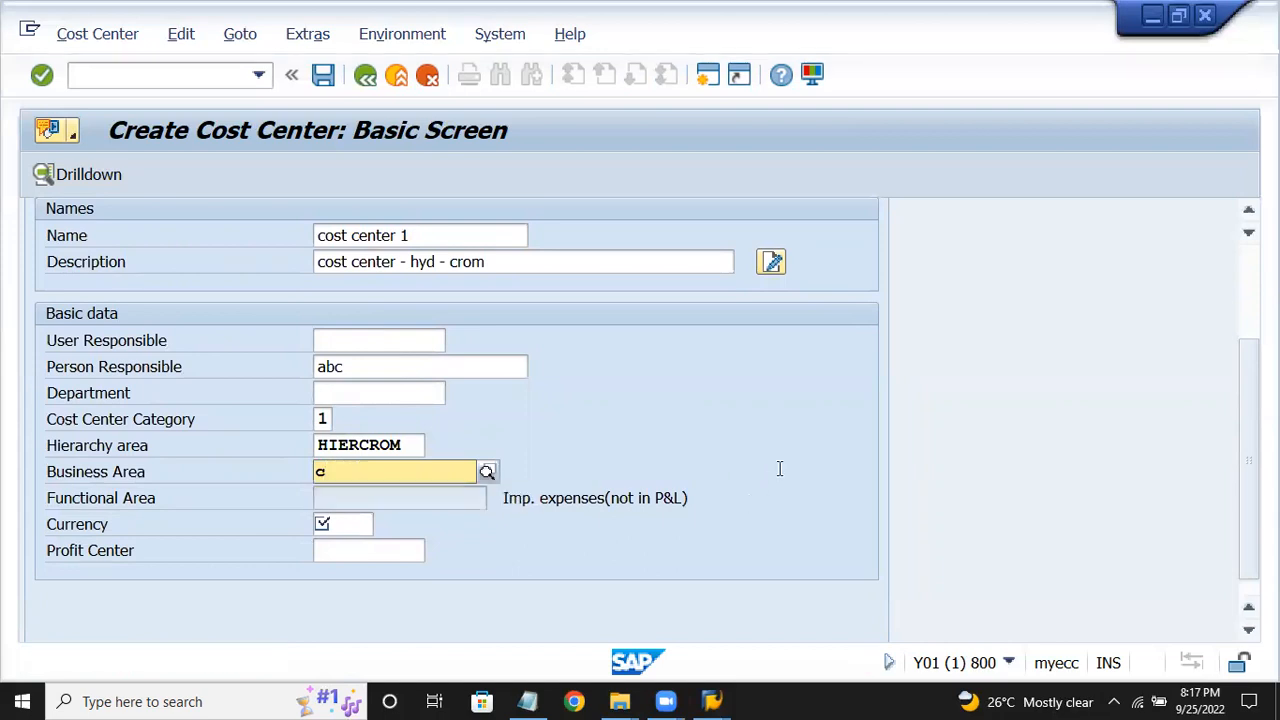
{"action": "type", "text": "rhy"}
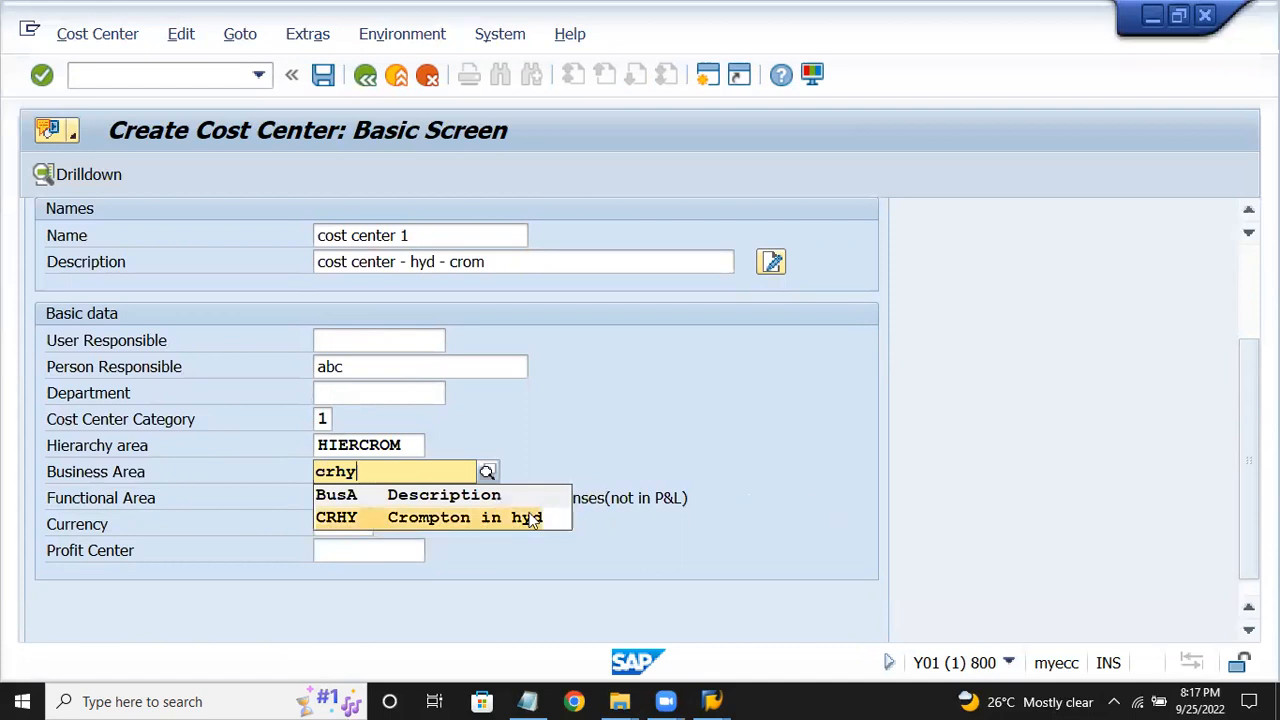
{"action": "left_click", "coordinate": [420, 517]}
Set currency INR and save cost center CCHY_01.
{"action": "left_click", "coordinate": [352, 521]}
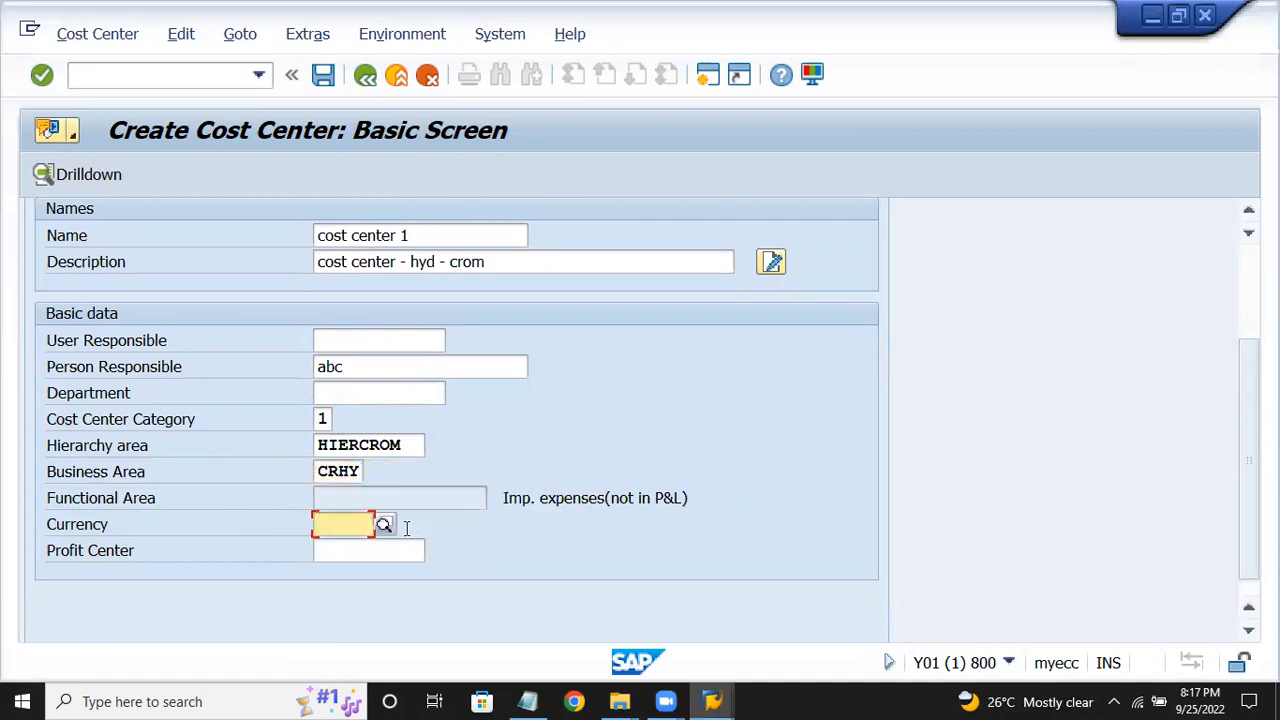
{"action": "type", "text": "inr"}
{"action": "key", "text": "Return"}
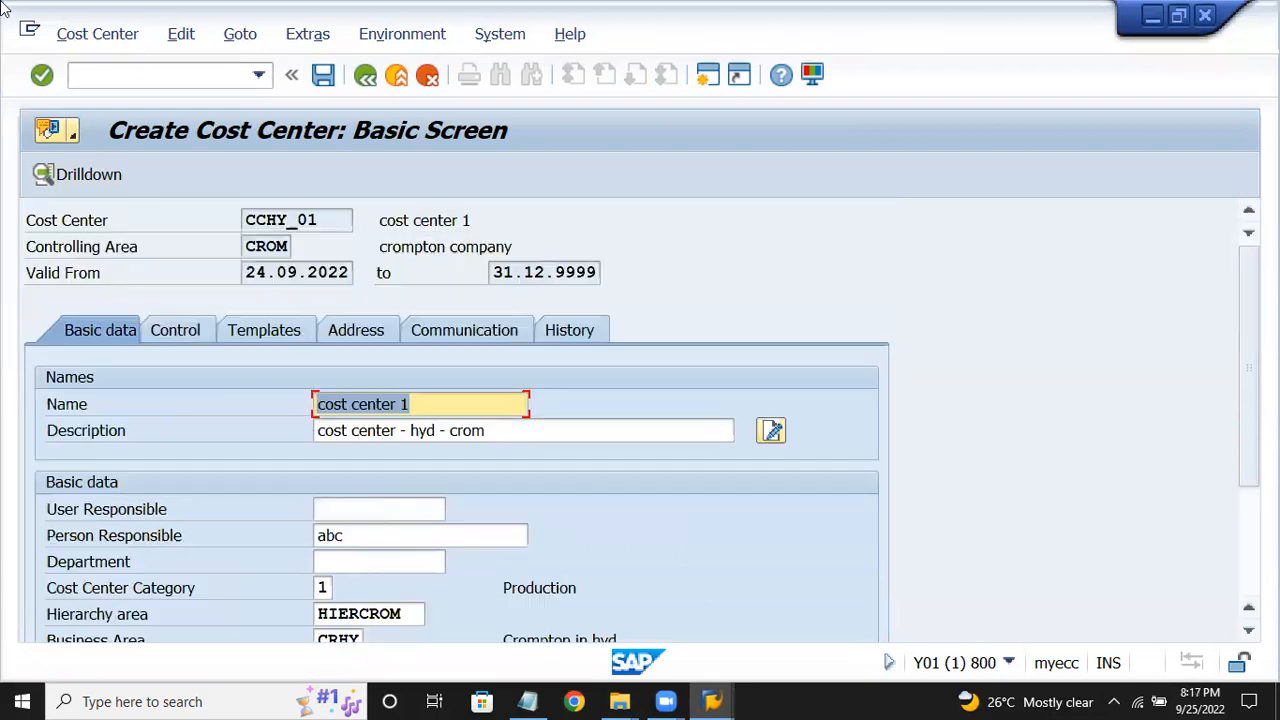
{"action": "scroll", "coordinate": [628, 457], "scroll_direction": "down", "scroll_amount": 1}
{"action": "scroll", "coordinate": [628, 457], "scroll_direction": "down", "scroll_amount": 1}
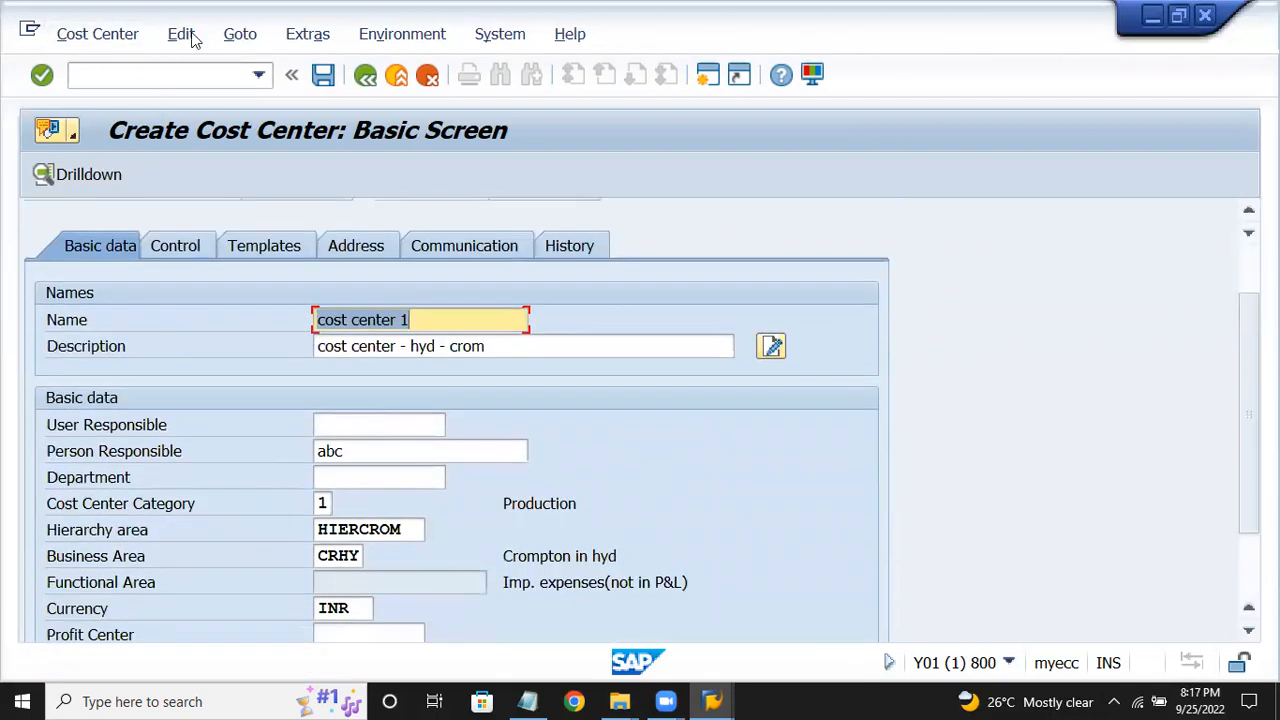
{"action": "key", "text": "ctrl+s"}
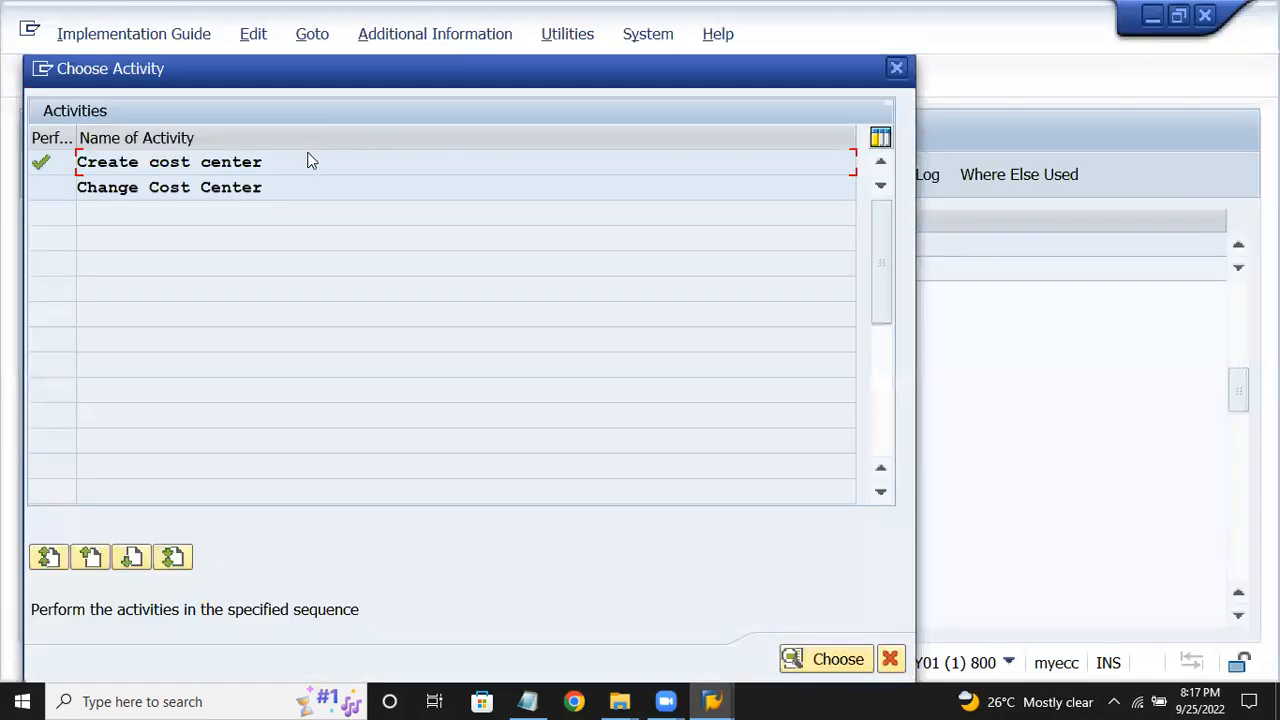
Choose the create activity and enter CCSD_02 to reach its basic screen.
{"action": "double_click", "coordinate": [308, 162]}
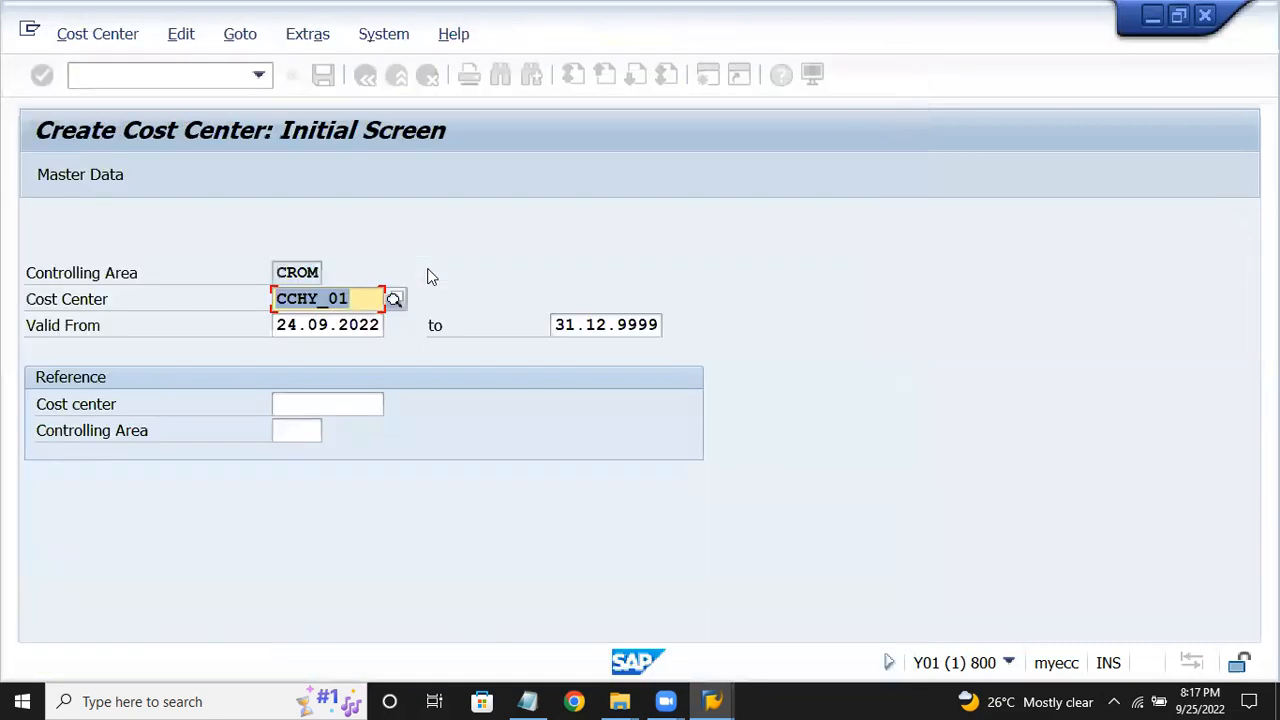
{"action": "type", "text": "cc"}
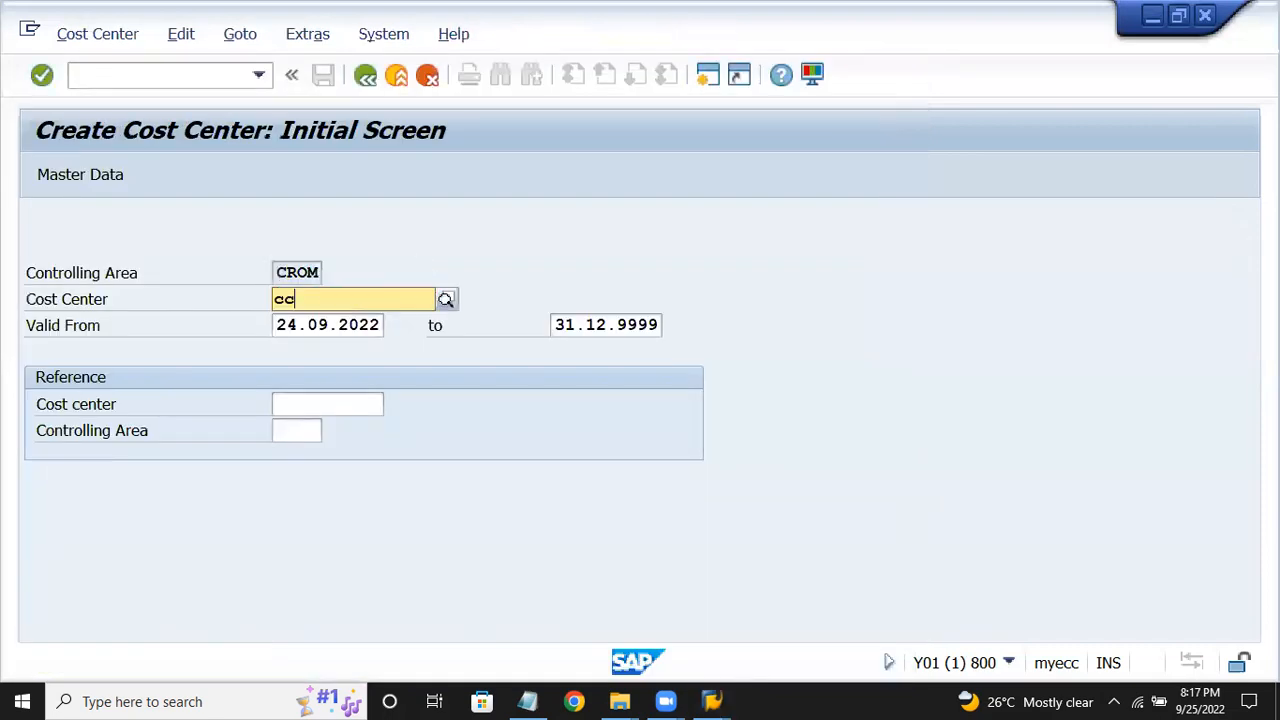
{"action": "type", "text": "sd_02"}
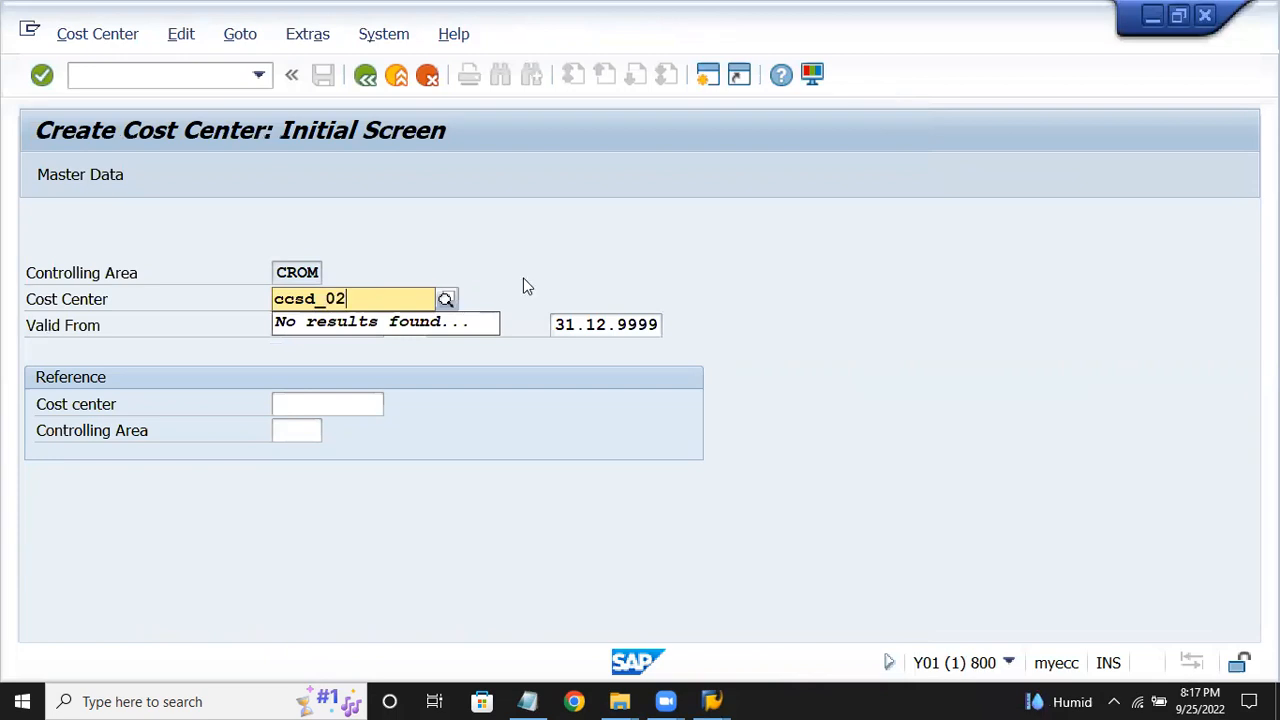
{"action": "key", "text": "Return"}
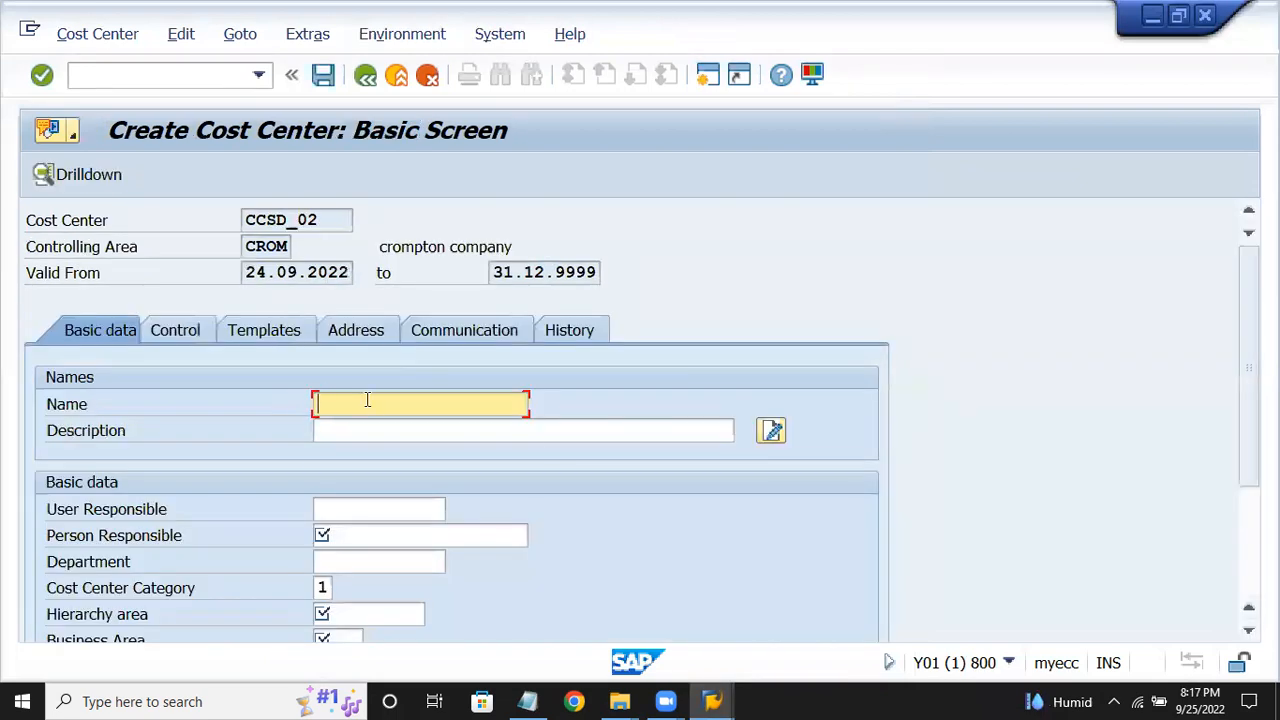
Name it 'cost center 2', adapt the description for sales, and enter a person responsible.
{"action": "type", "text": "c"}
{"action": "key", "text": "Down"}
{"action": "key", "text": "Down"}
{"action": "key", "text": "Return"}
{"action": "left_click", "coordinate": [365, 431]}
{"action": "type", "text": "co"}
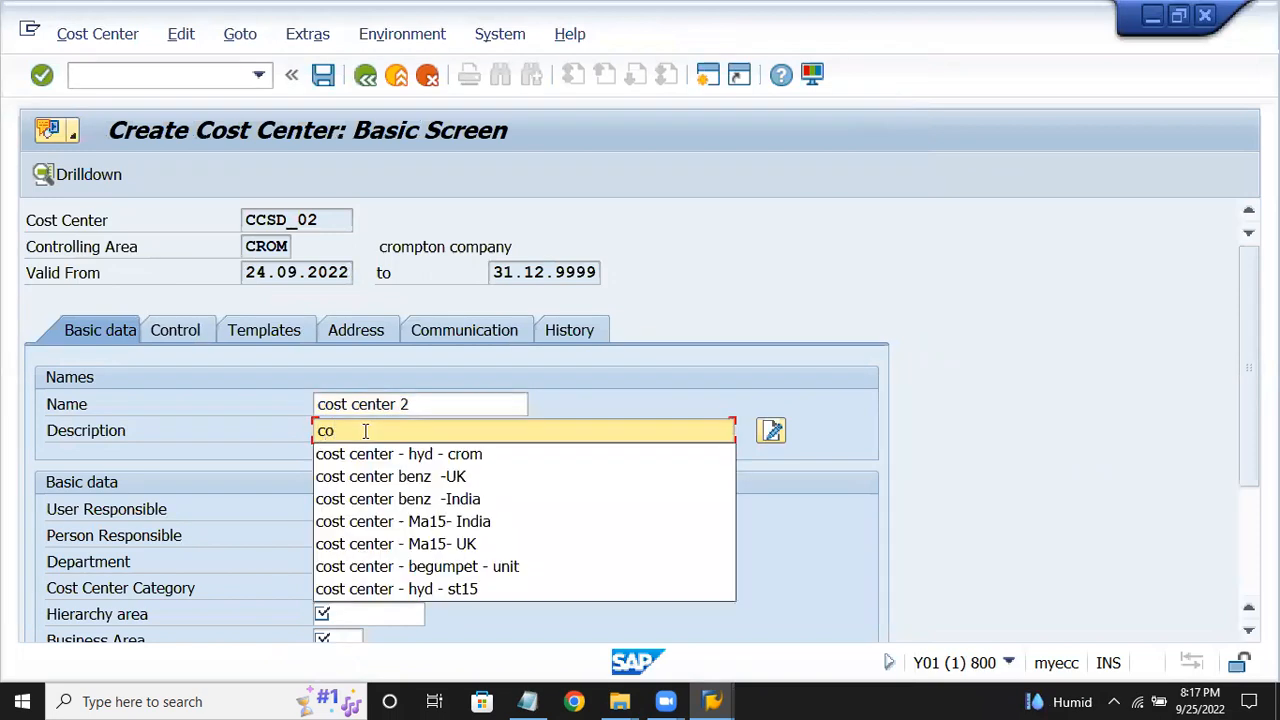
{"action": "key", "text": "Down"}
{"action": "key", "text": "Return"}
{"action": "key", "text": "BackSpace"}
{"action": "key", "text": "BackSpace"}
{"action": "key", "text": "BackSpace"}
{"action": "key", "text": "BackSpace"}
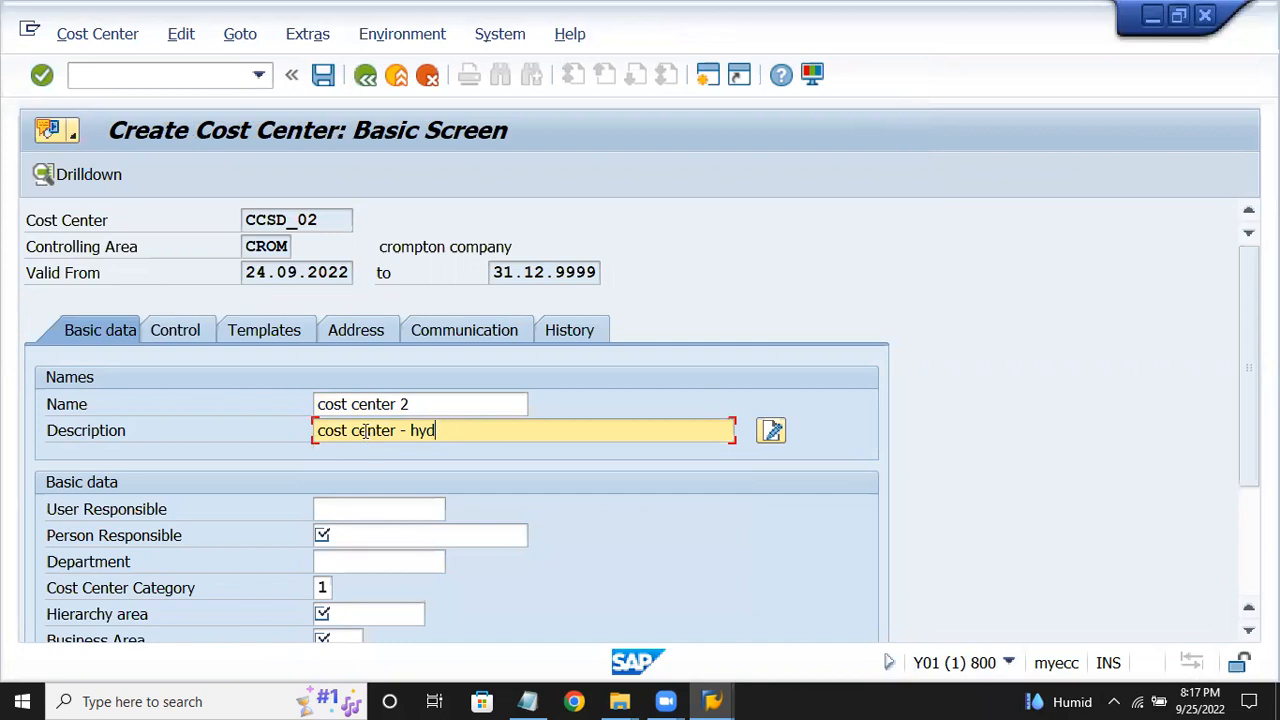
{"action": "key", "text": "BackSpace"}
{"action": "key", "text": "BackSpace"}
{"action": "key", "text": "BackSpace"}
{"action": "type", "text": "se"}
{"action": "scroll", "coordinate": [296, 410], "scroll_direction": "down", "scroll_amount": 1}
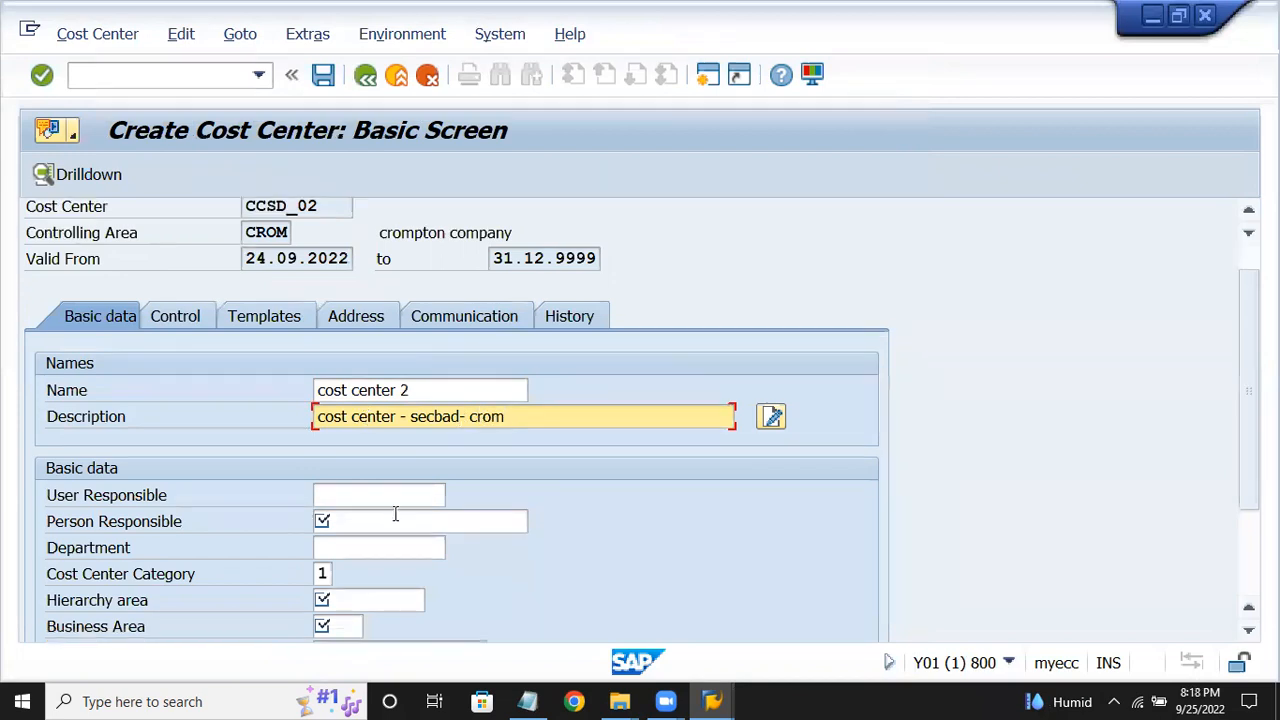
{"action": "left_click", "coordinate": [393, 495]}
{"action": "type", "text": "pq"}
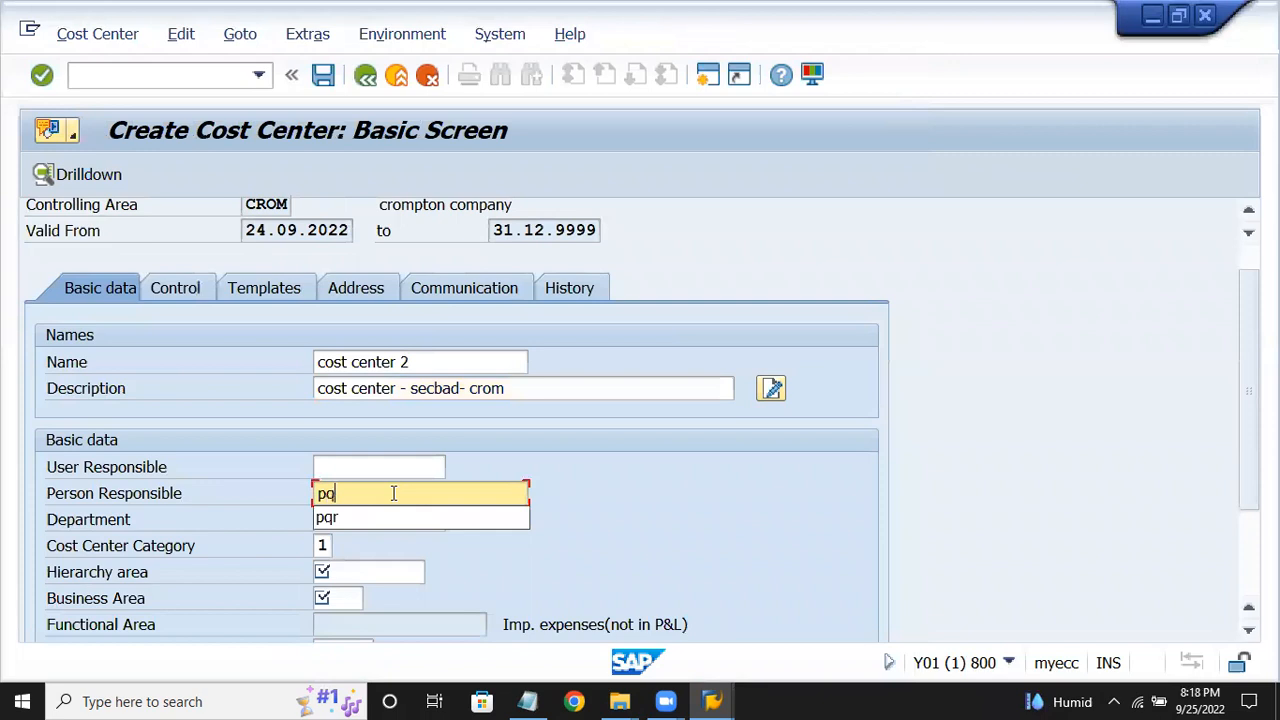
{"action": "type", "text": "r"}
Set category 3 Sales, hierarchy area HIERCROM and business area CRSD.
{"action": "left_click", "coordinate": [360, 565]}
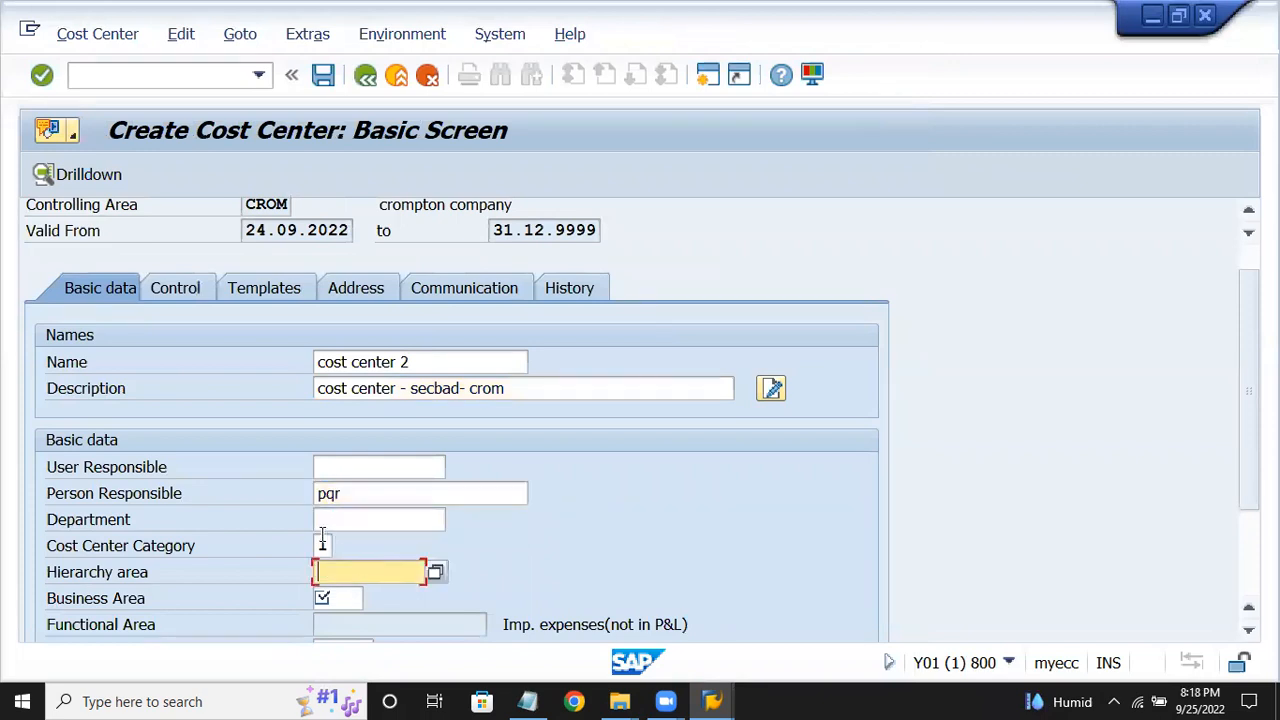
{"action": "left_click", "coordinate": [324, 545]}
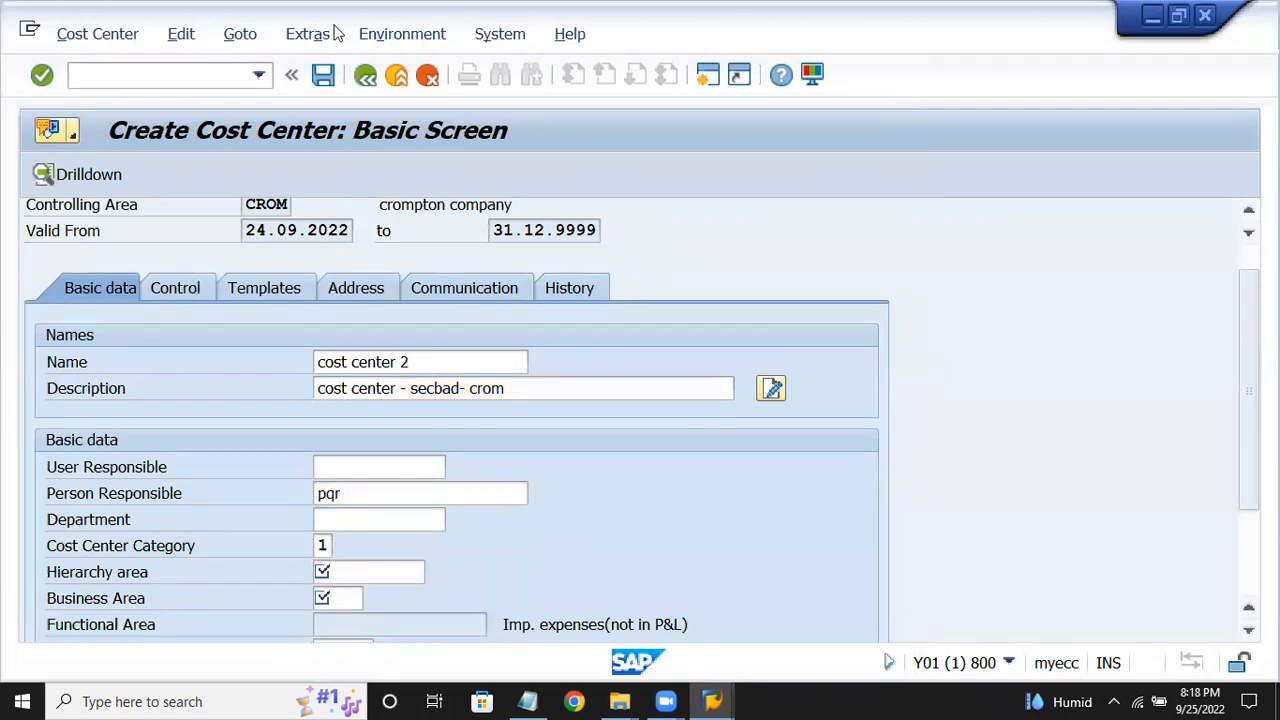
{"action": "key", "text": "F4"}
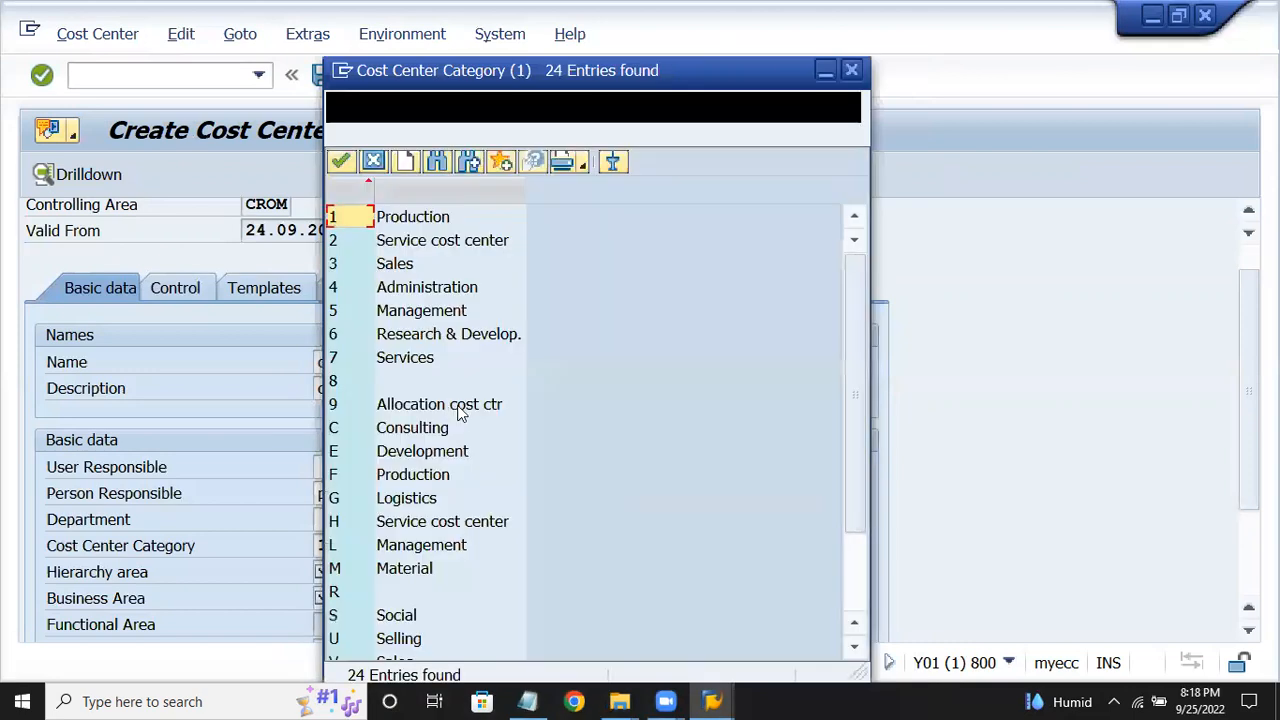
{"action": "left_click", "coordinate": [397, 269]}
{"action": "double_click", "coordinate": [399, 272]}
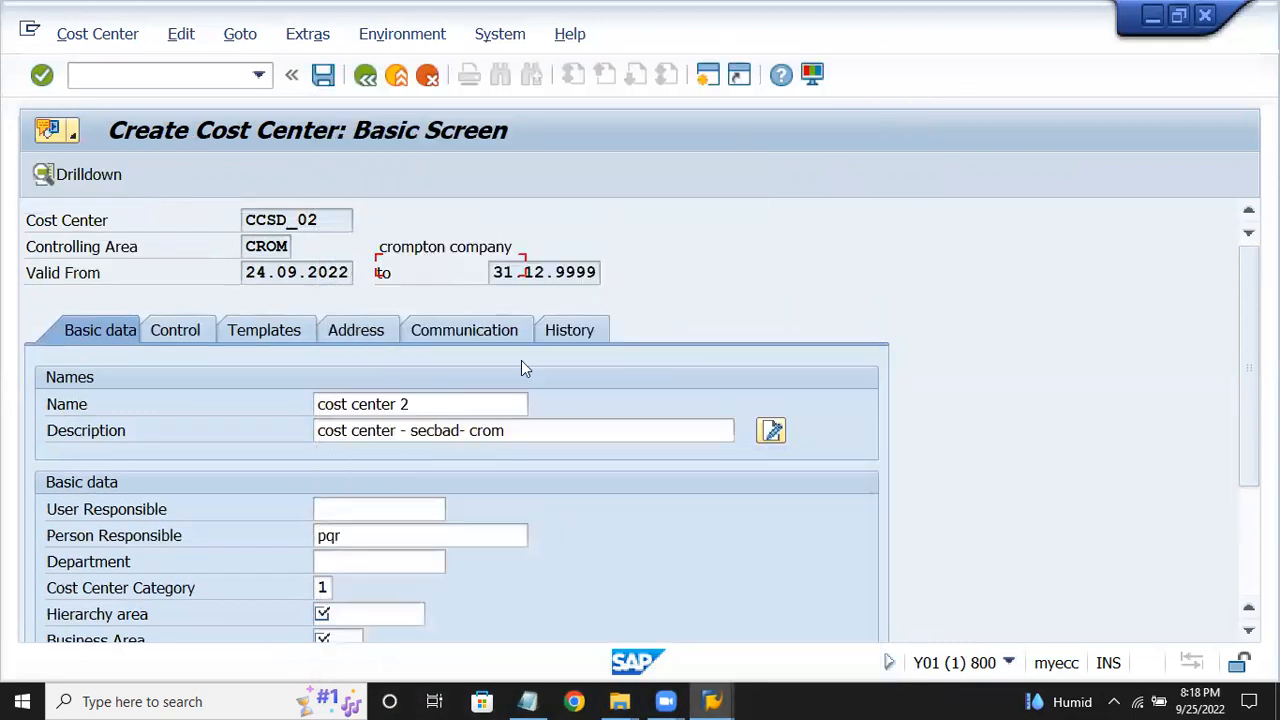
{"action": "left_click", "coordinate": [438, 560]}
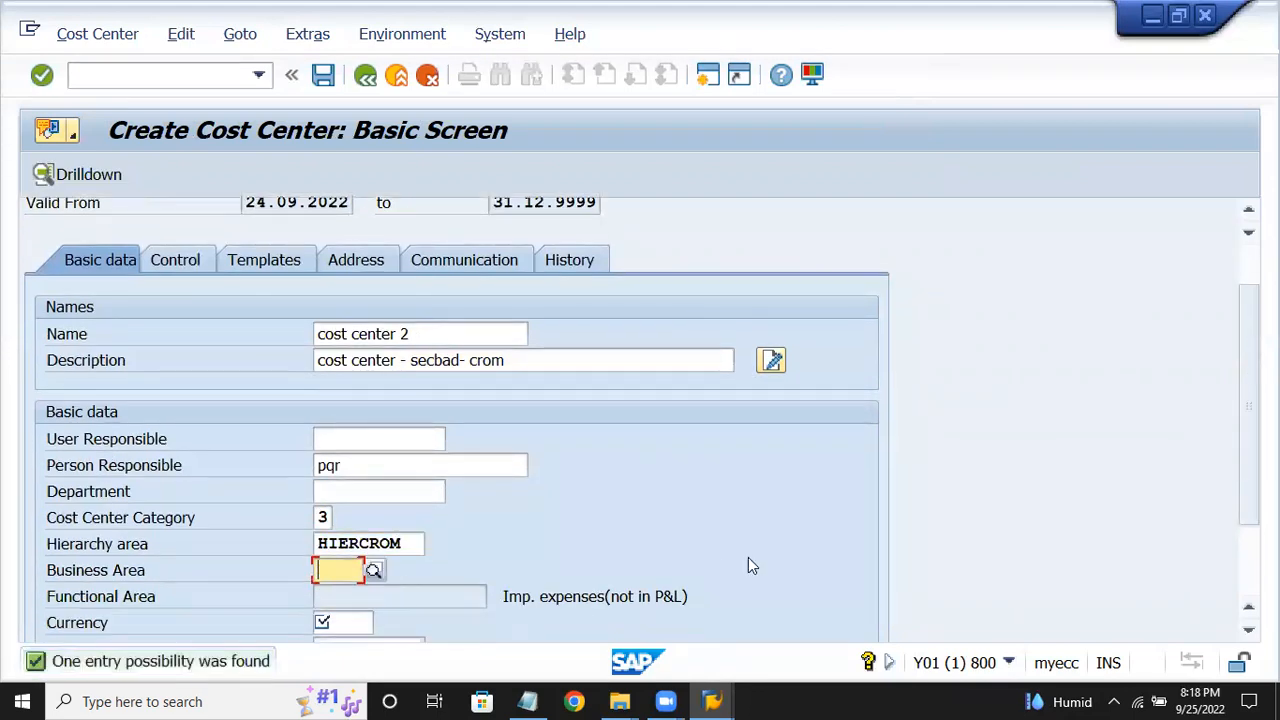
{"action": "type", "text": "crsd"}
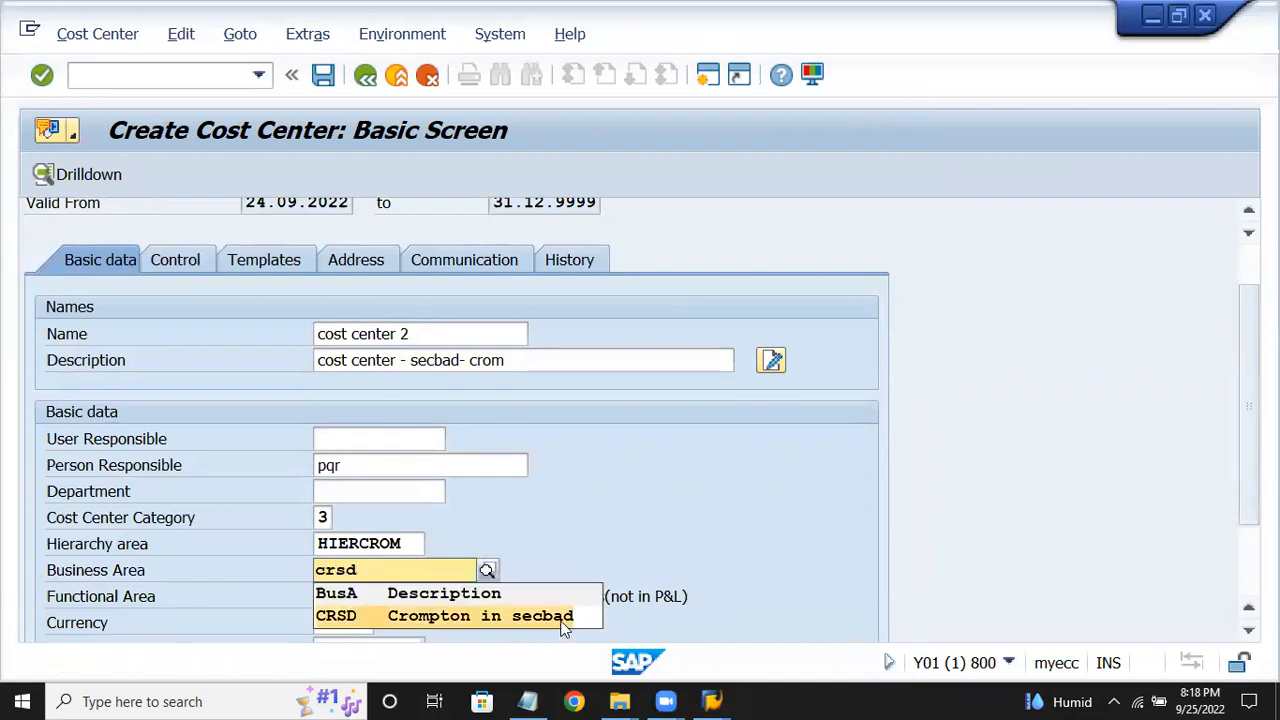
{"action": "left_click", "coordinate": [562, 618]}
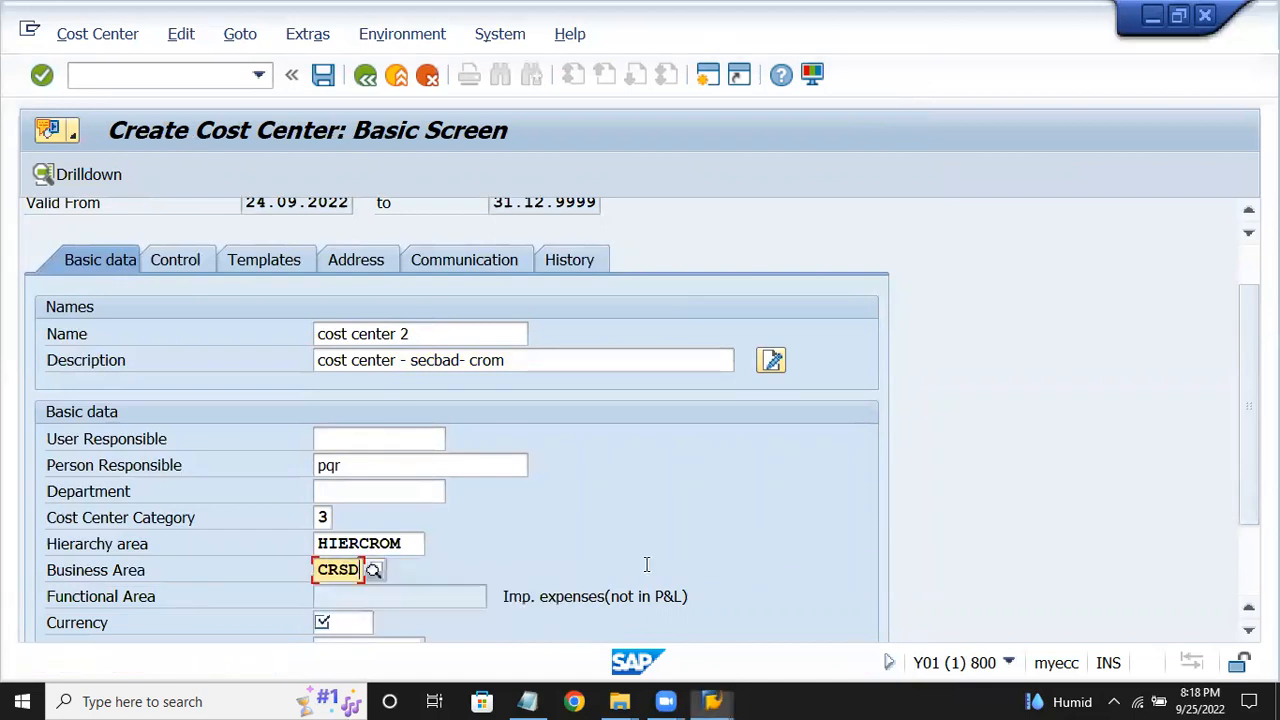
Set currency INR, save CCSD_02, and return to the customizing project screen.
{"action": "left_click", "coordinate": [329, 623]}
{"action": "type", "text": "i"}
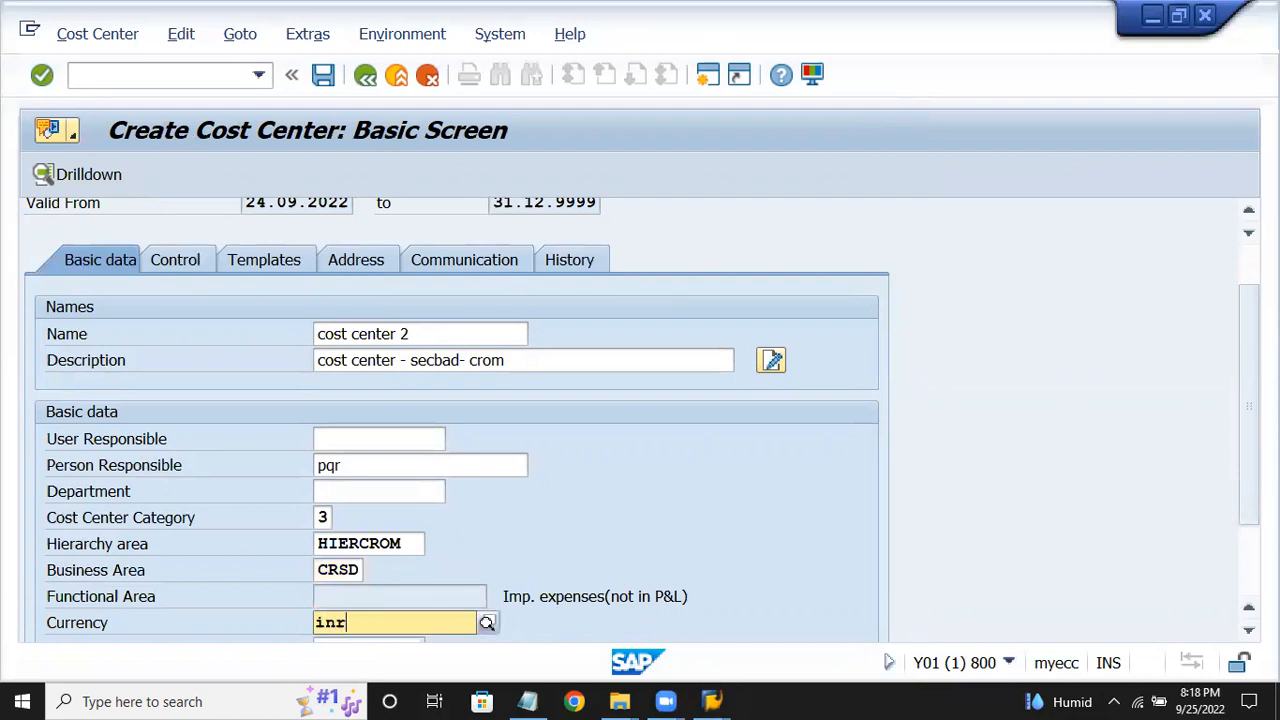
{"action": "type", "text": "nr"}
{"action": "key", "text": "Return"}
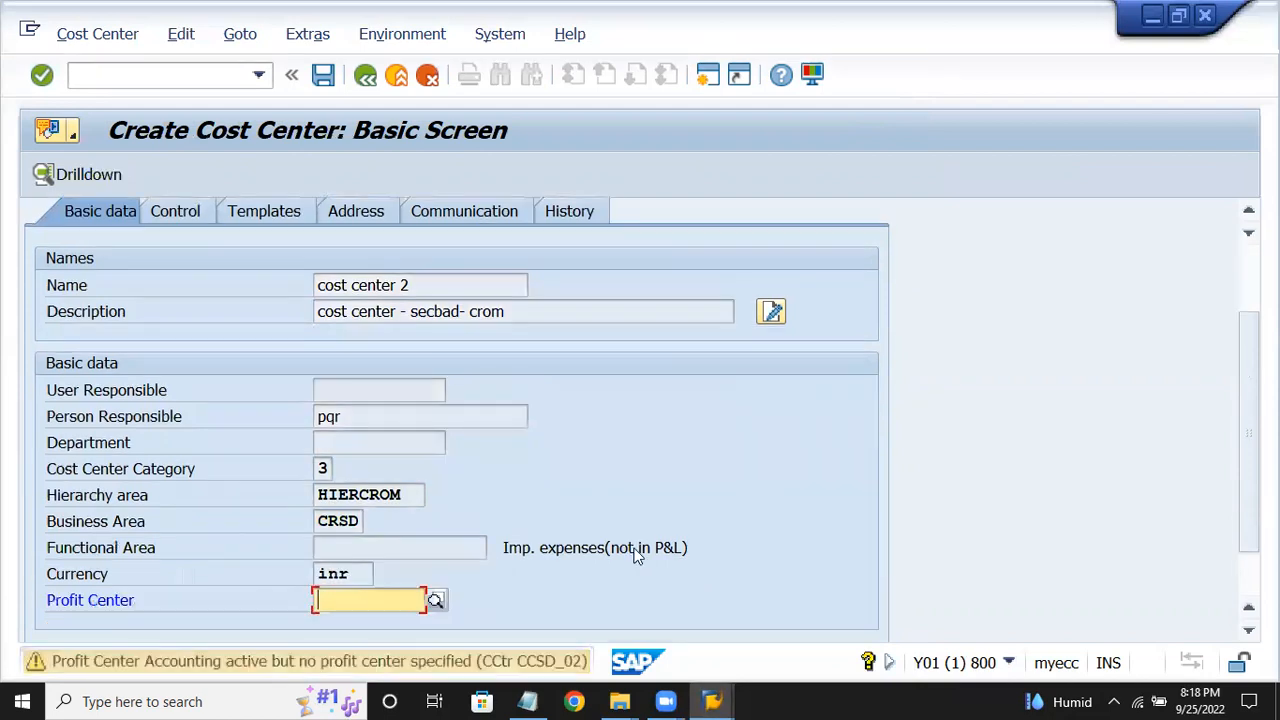
{"action": "key", "text": "Return"}
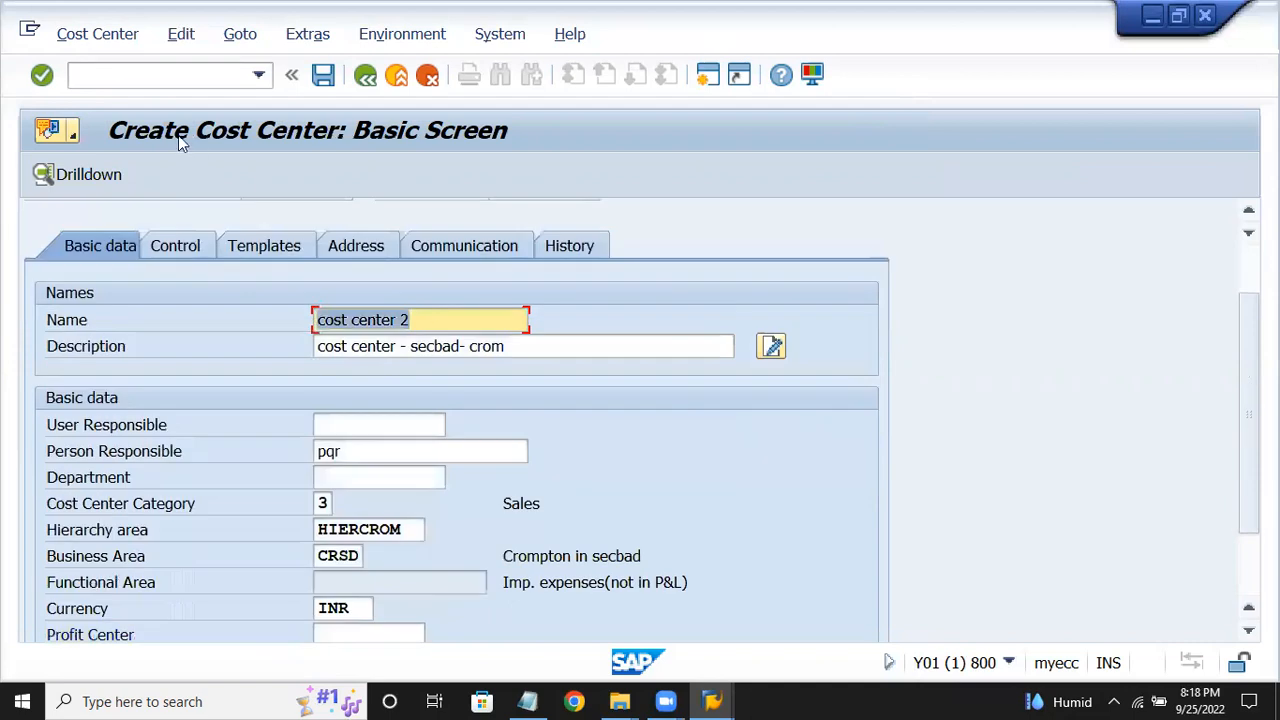
{"action": "left_click", "coordinate": [323, 76]}
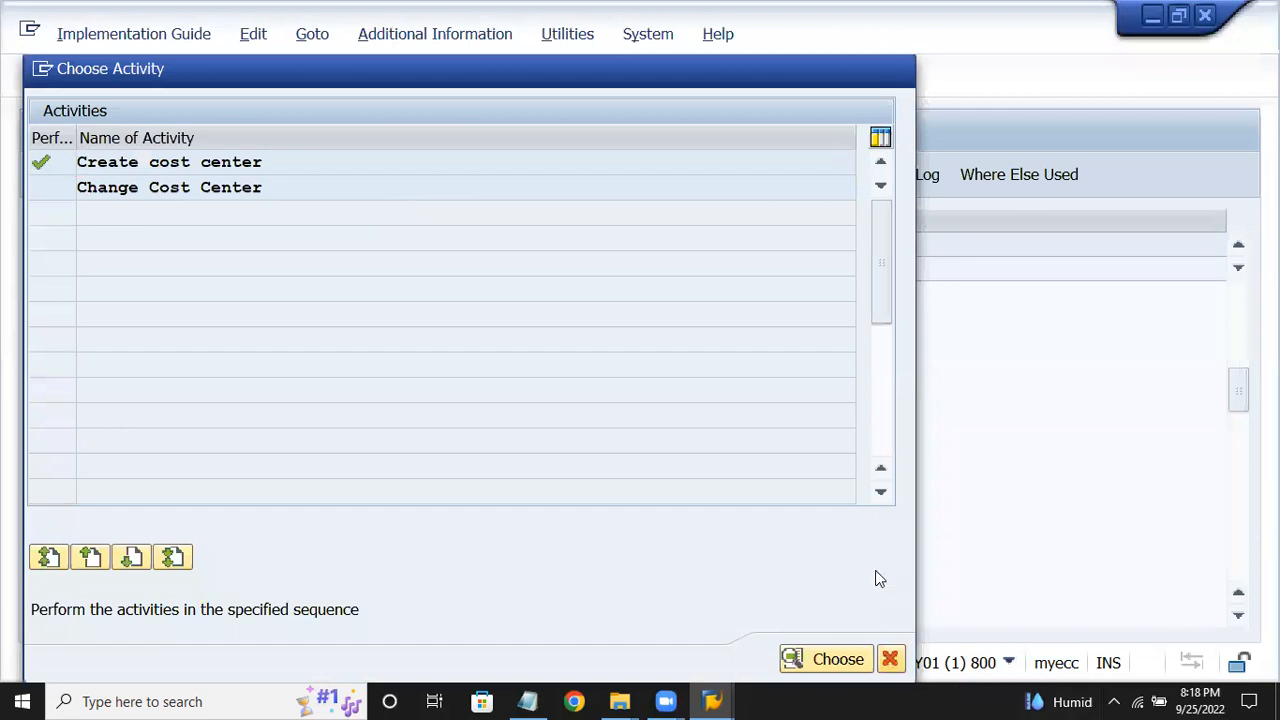
{"action": "left_click", "coordinate": [890, 659]}
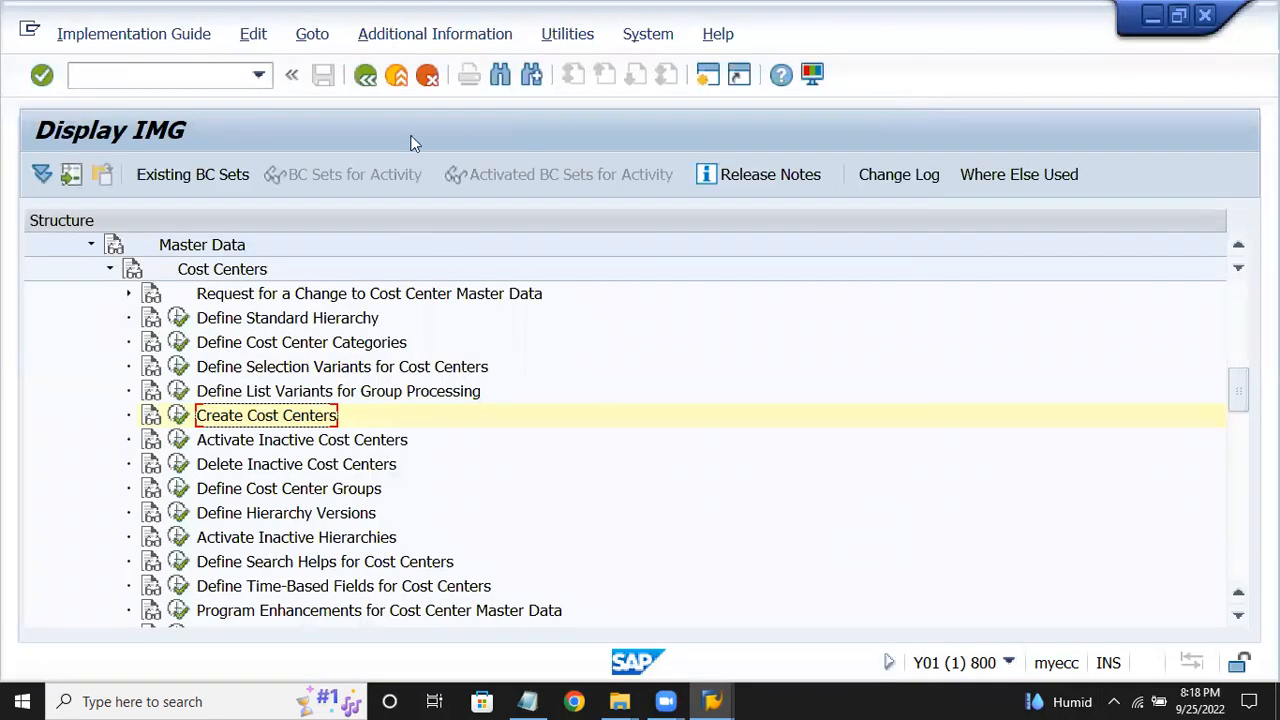
{"action": "left_click", "coordinate": [367, 78]}
Highlight step 3, Activate Inactive Cost Centers, in the SAP Fico notes and return to Customizing.
{"action": "left_click", "coordinate": [527, 701]}
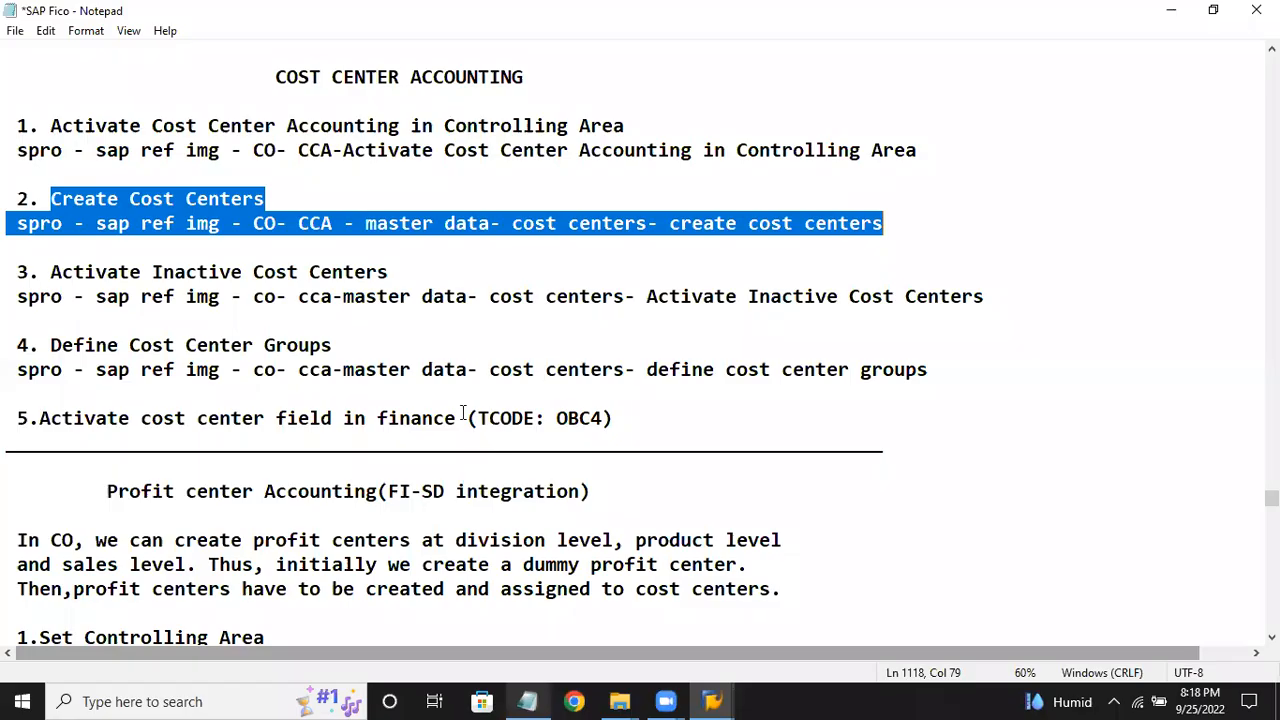
{"action": "left_click", "coordinate": [35, 394]}
{"action": "left_click_drag", "start_coordinate": [48, 271], "coordinate": [917, 292]}
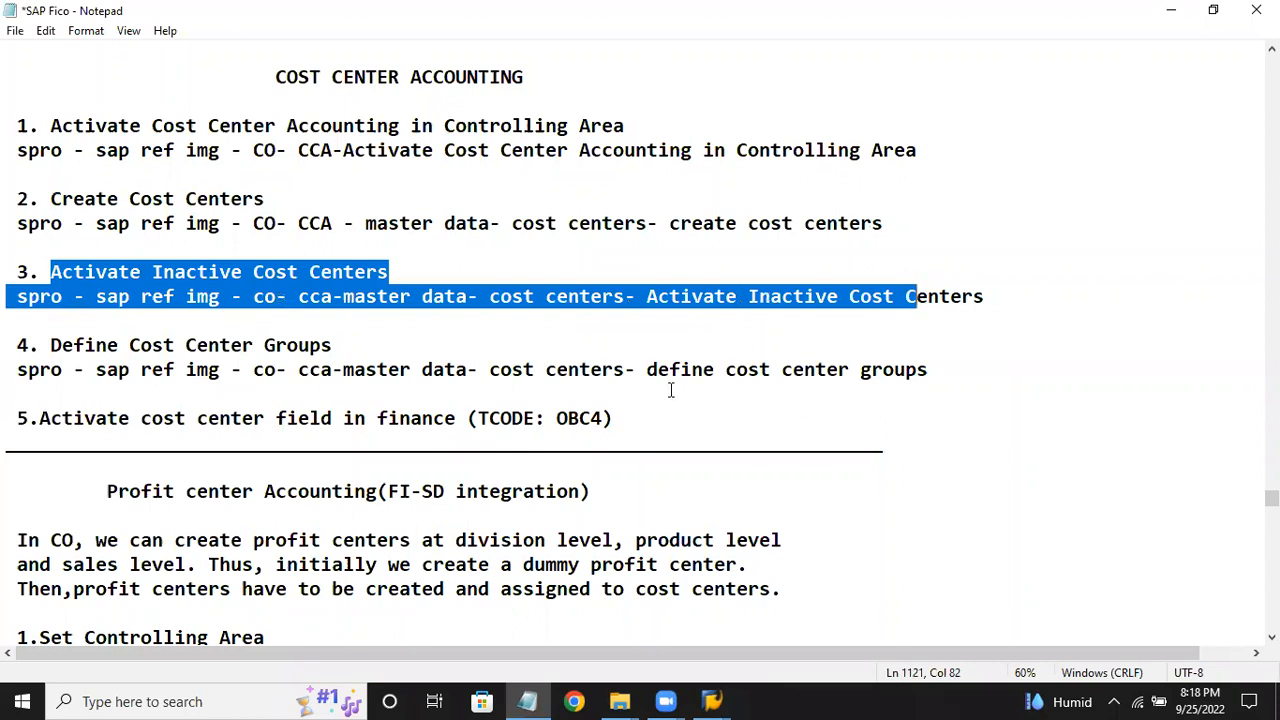
{"action": "scroll", "coordinate": [667, 392], "scroll_direction": "down", "scroll_amount": 1}
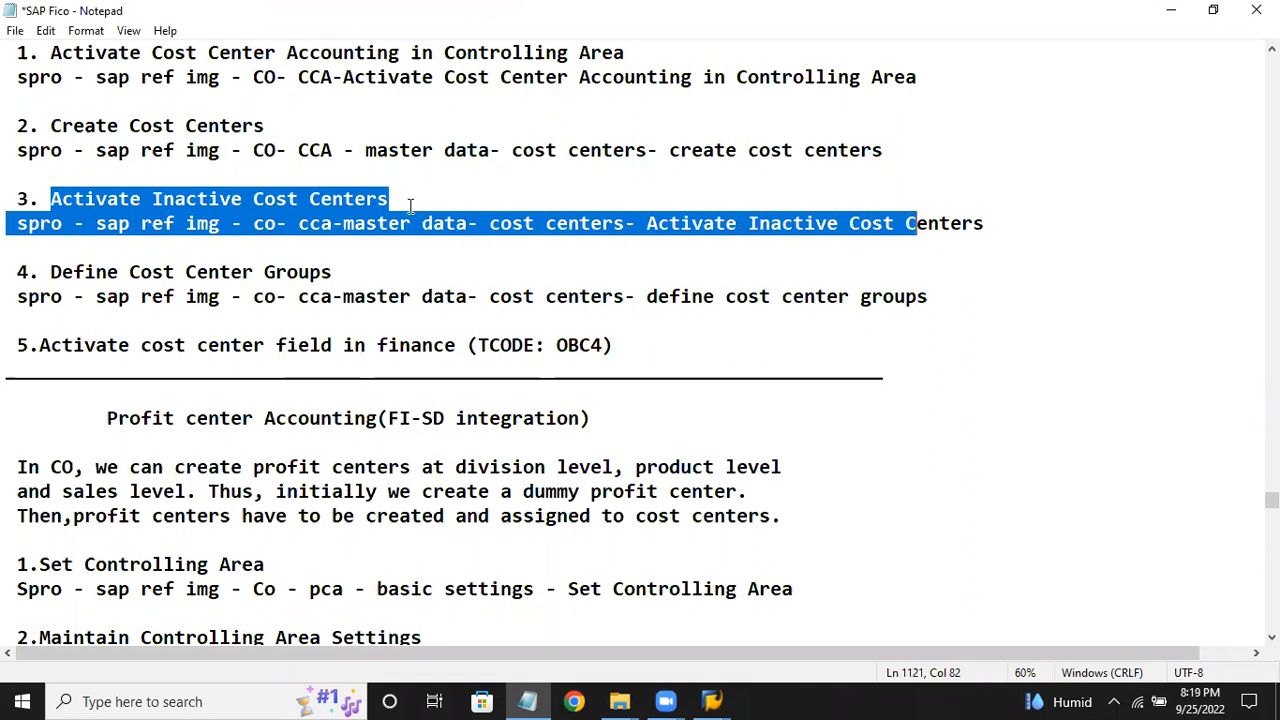
{"action": "left_click", "coordinate": [711, 701]}
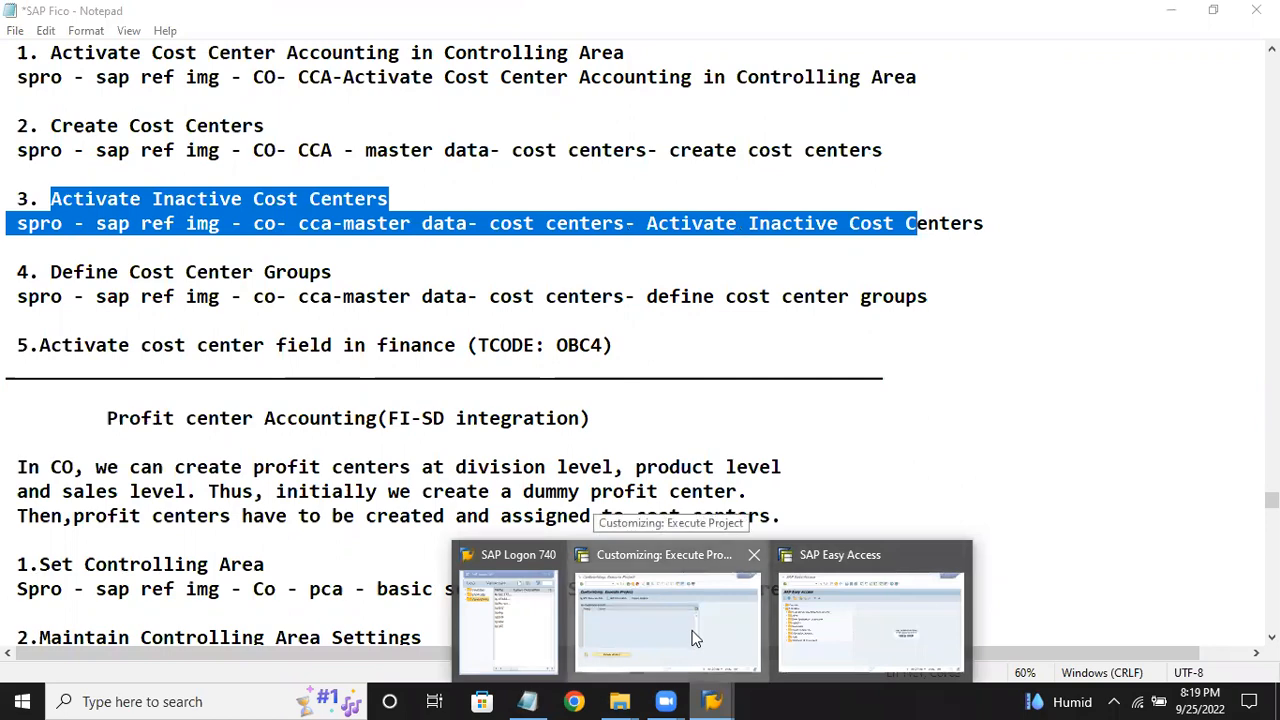
{"action": "left_click", "coordinate": [695, 636]}
Open the SAP Reference IMG and expand Controlling.
{"action": "left_click", "coordinate": [1010, 663]}
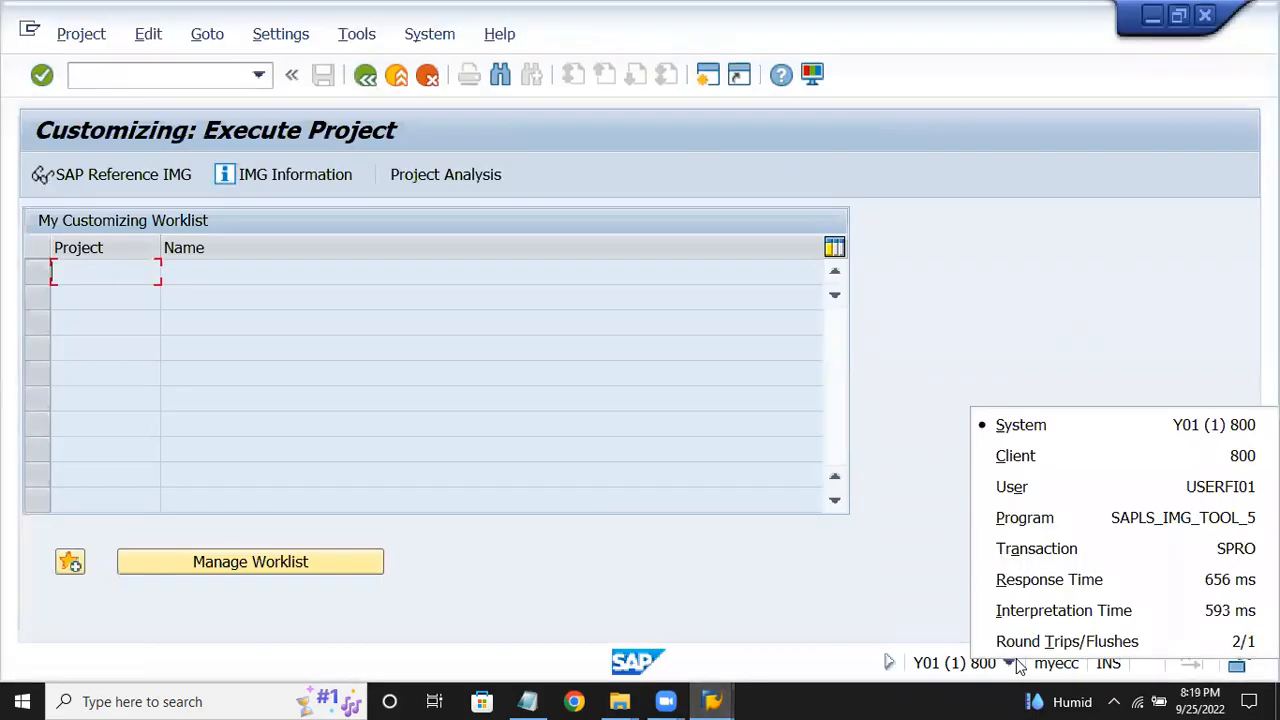
{"action": "left_click", "coordinate": [934, 600]}
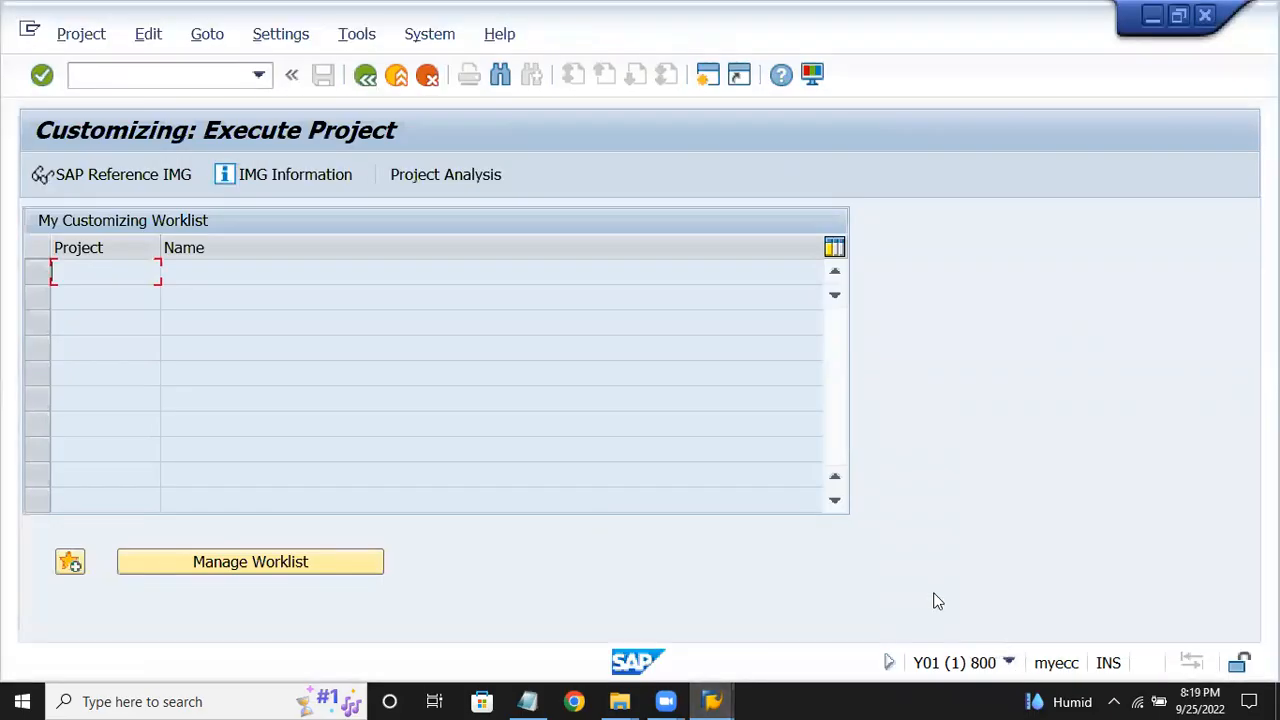
{"action": "left_click", "coordinate": [108, 176]}
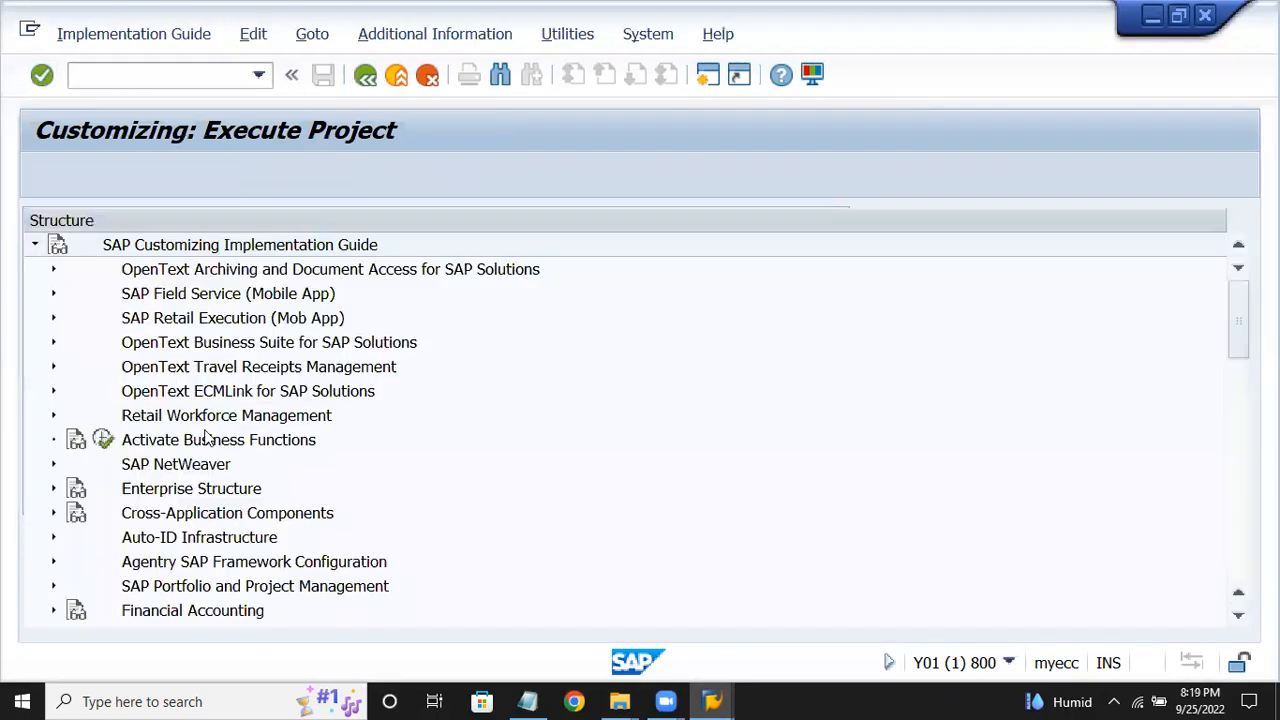
{"action": "scroll", "coordinate": [213, 425], "scroll_direction": "down", "scroll_amount": 3}
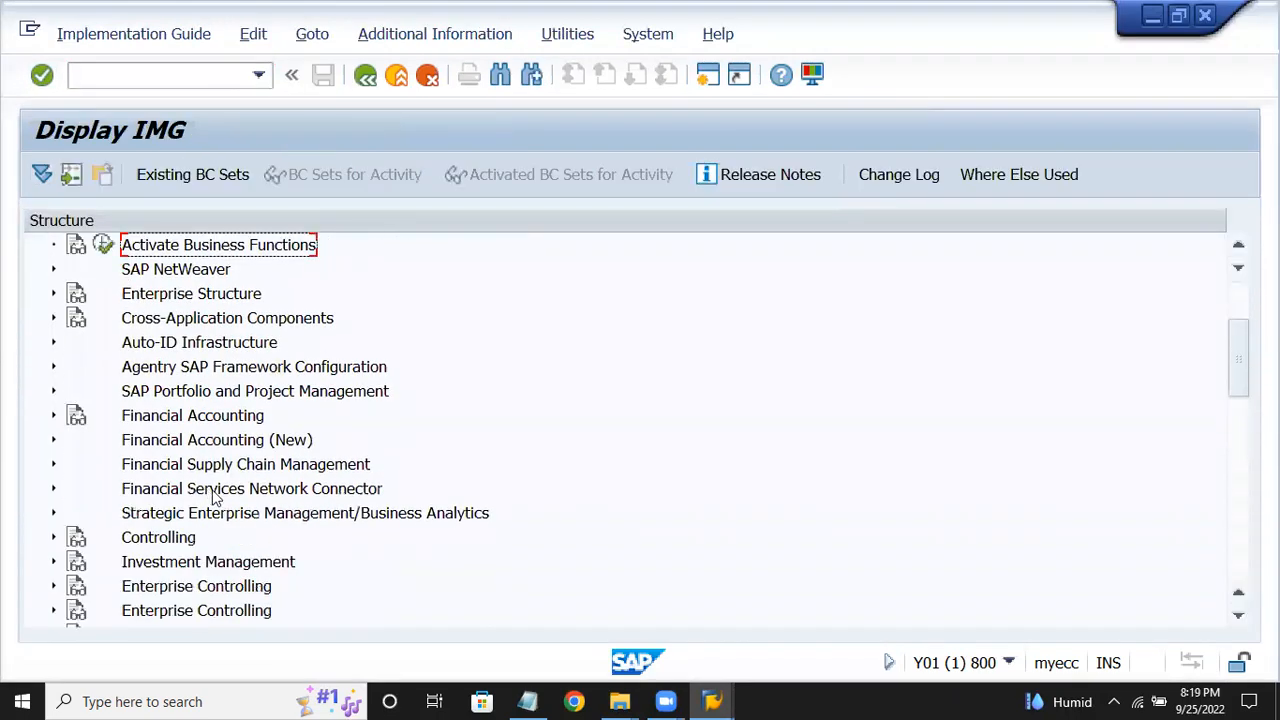
{"action": "key", "text": "Right"}
Drill into Cost Center Accounting > Master Data > Cost Centers and run Activate Inactive Cost Centers.
{"action": "key", "text": "Down"}
{"action": "key", "text": "Down"}
{"action": "key", "text": "Down"}
{"action": "key", "text": "Right"}
{"action": "key", "text": "Down"}
{"action": "key", "text": "Down"}
{"action": "key", "text": "Down"}
{"action": "key", "text": "Down"}
{"action": "key", "text": "Right"}
{"action": "key", "text": "Down"}
{"action": "key", "text": "Right"}
{"action": "key", "text": "Down"}
{"action": "key", "text": "Down"}
{"action": "key", "text": "Down"}
{"action": "key", "text": "Down"}
{"action": "key", "text": "Down"}
{"action": "key", "text": "Down"}
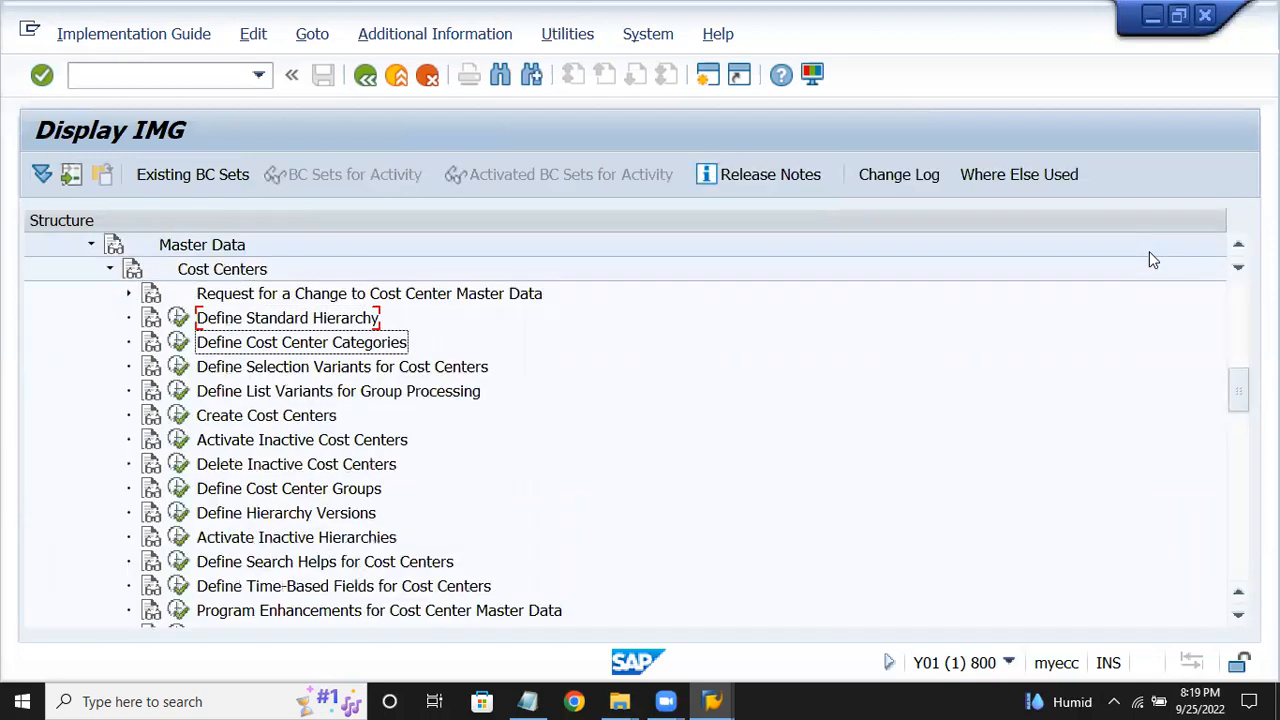
{"action": "key", "text": "Down"}
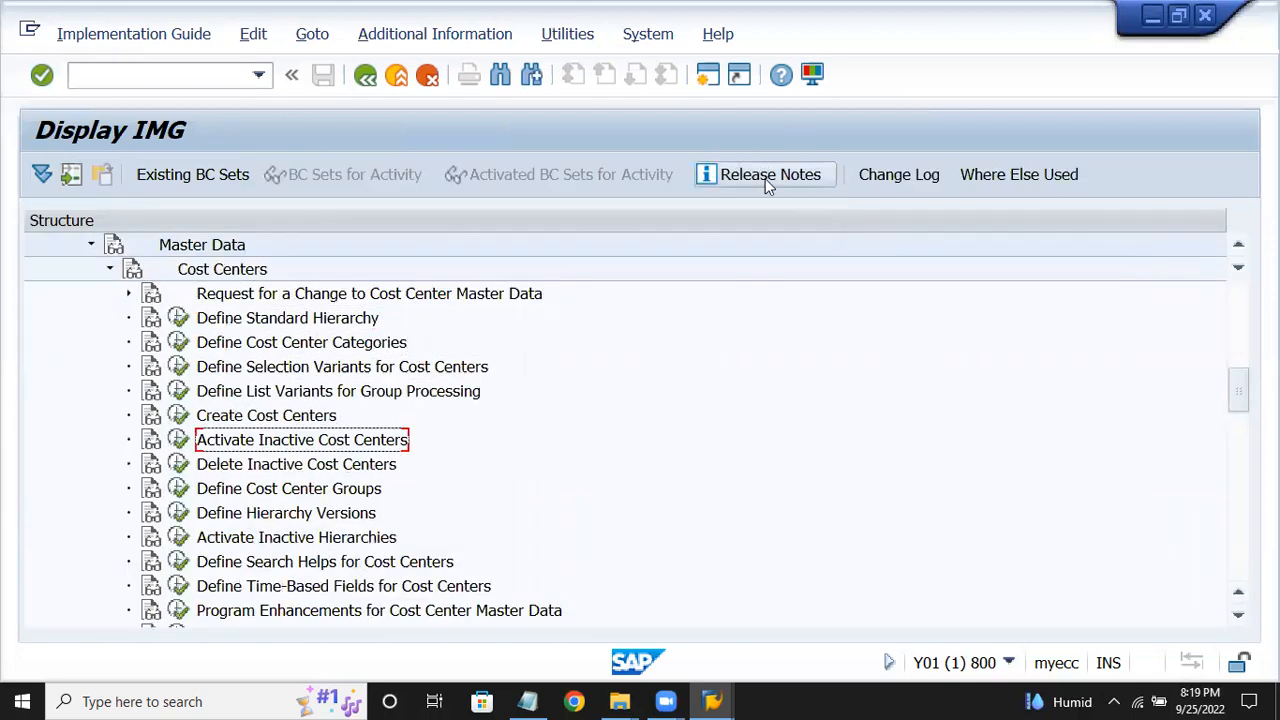
{"action": "left_click", "coordinate": [178, 440]}
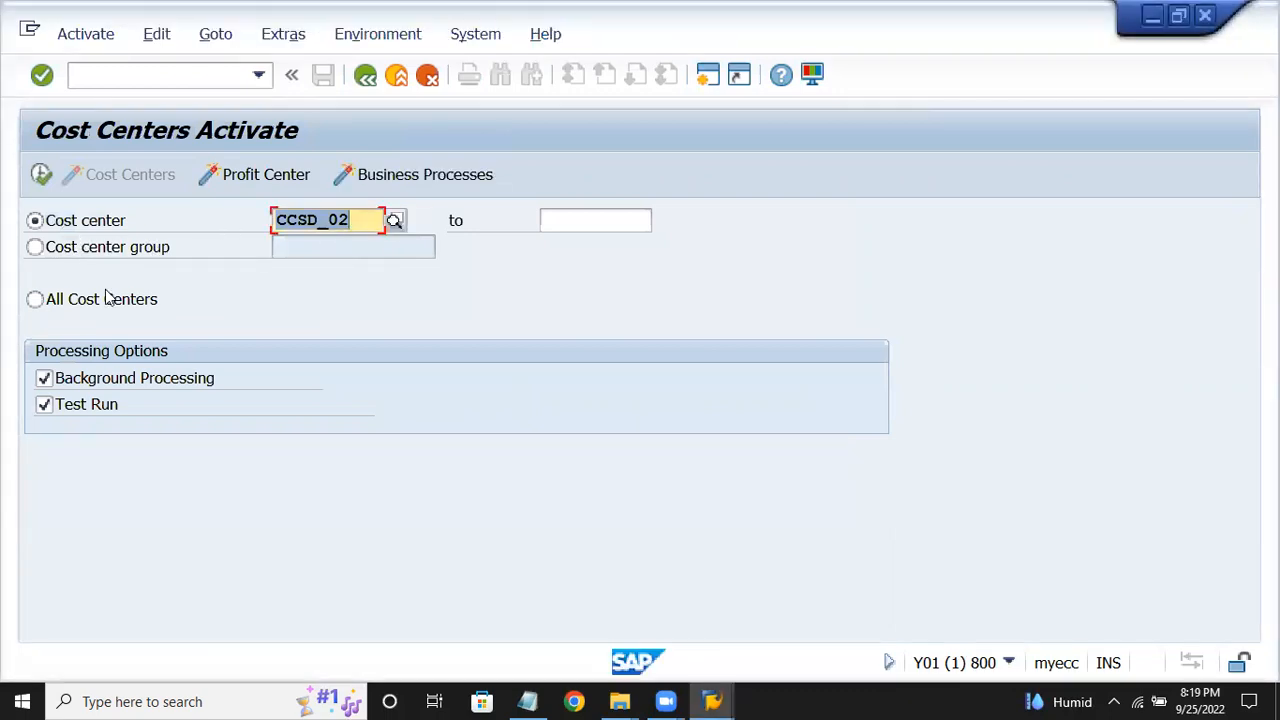
Activate all inactive cost centers as a background job with output device LP01.
{"action": "left_click", "coordinate": [36, 300]}
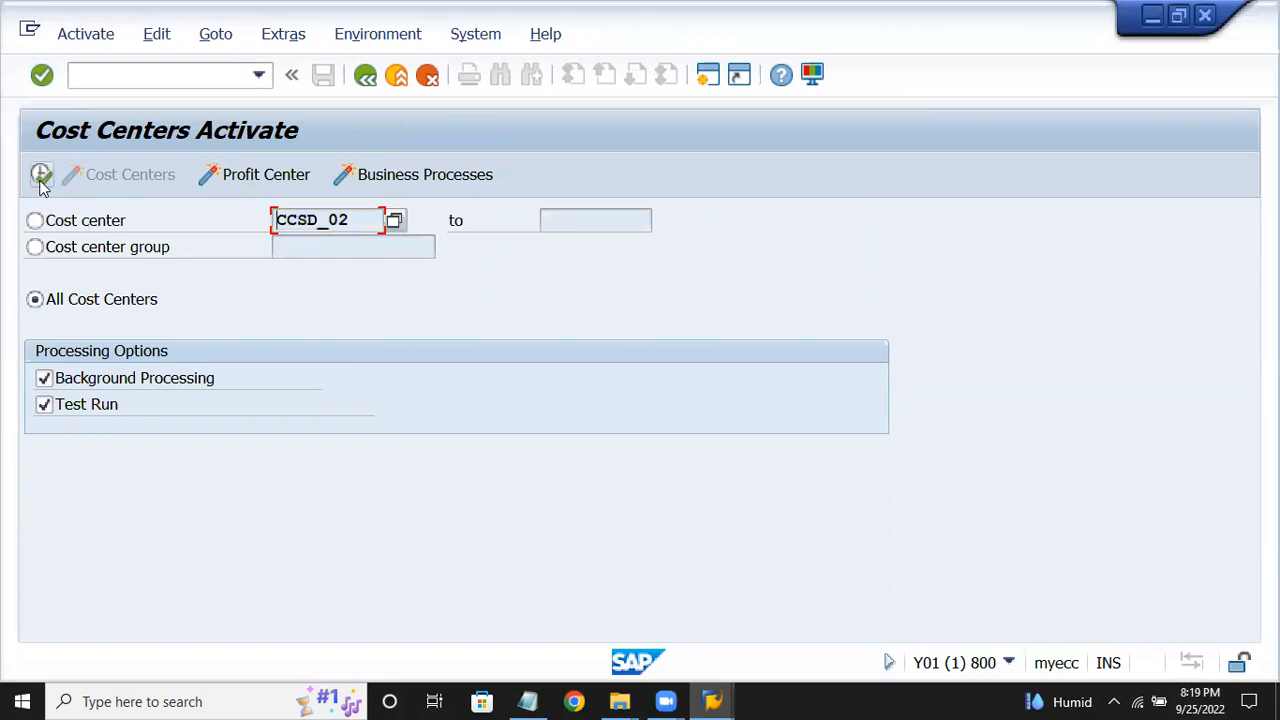
{"action": "left_click", "coordinate": [41, 176]}
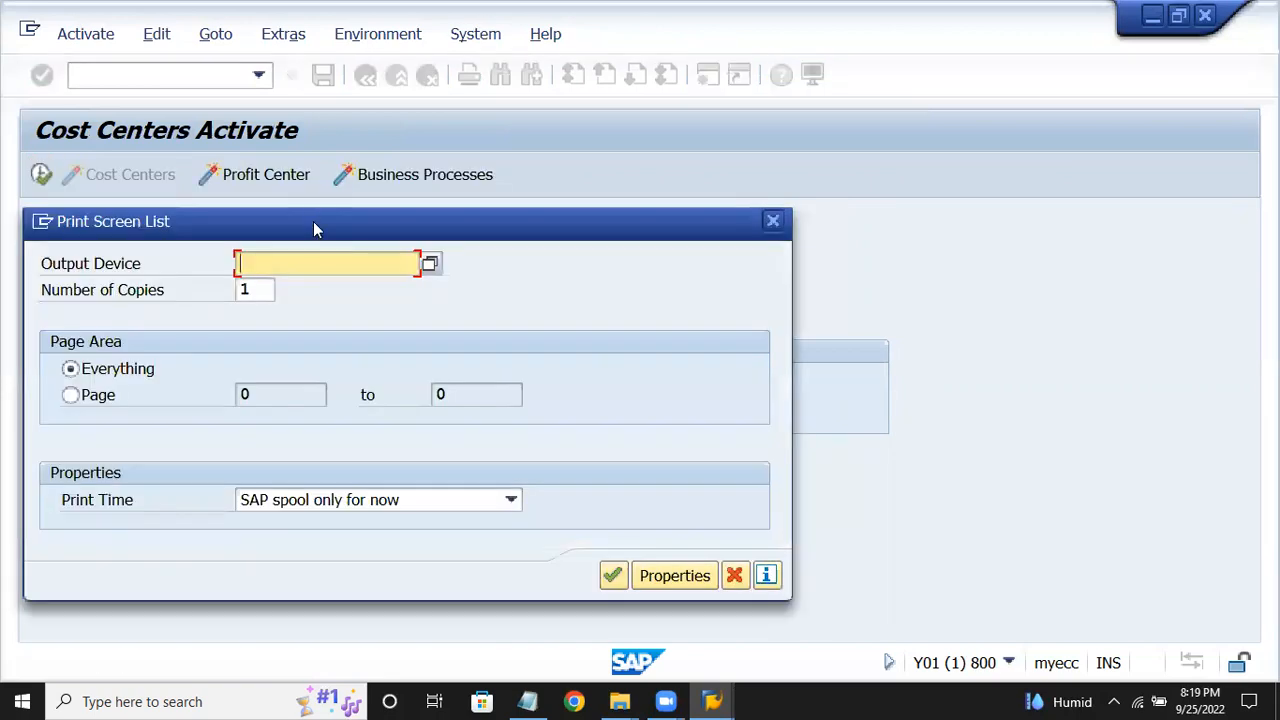
{"action": "left_click_drag", "start_coordinate": [313, 222], "coordinate": [359, 202]}
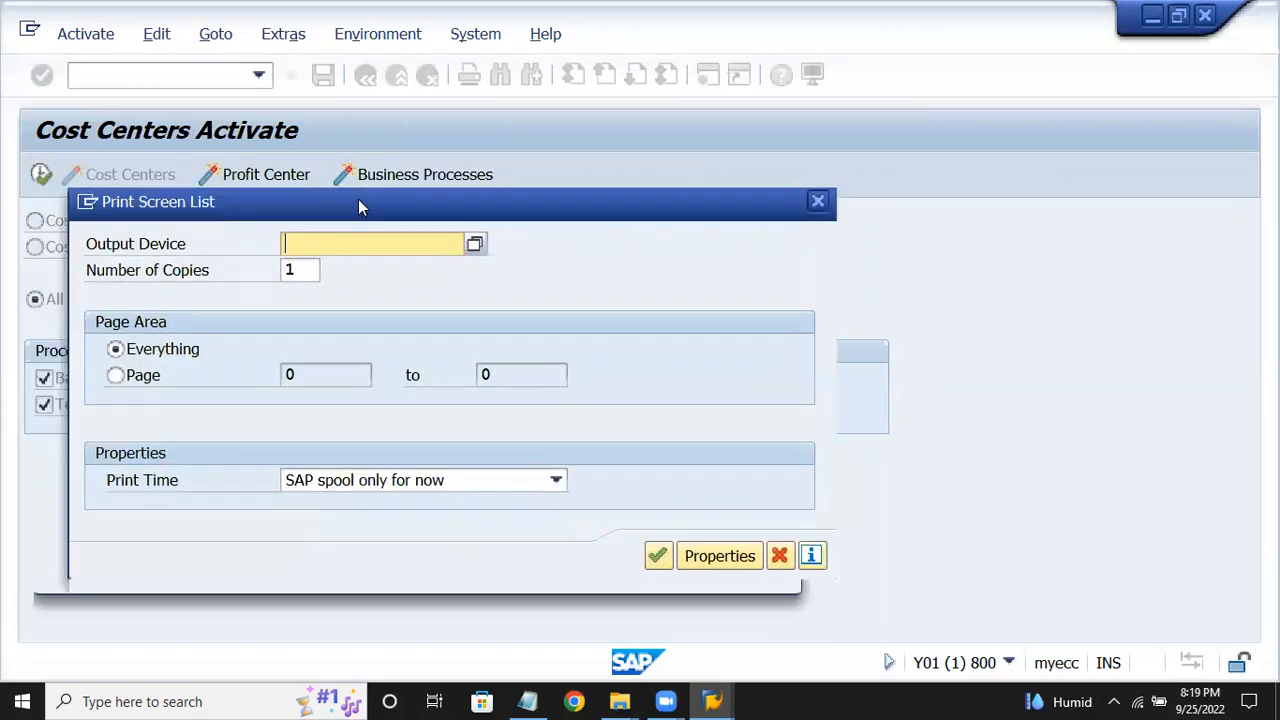
{"action": "type", "text": "lp01"}
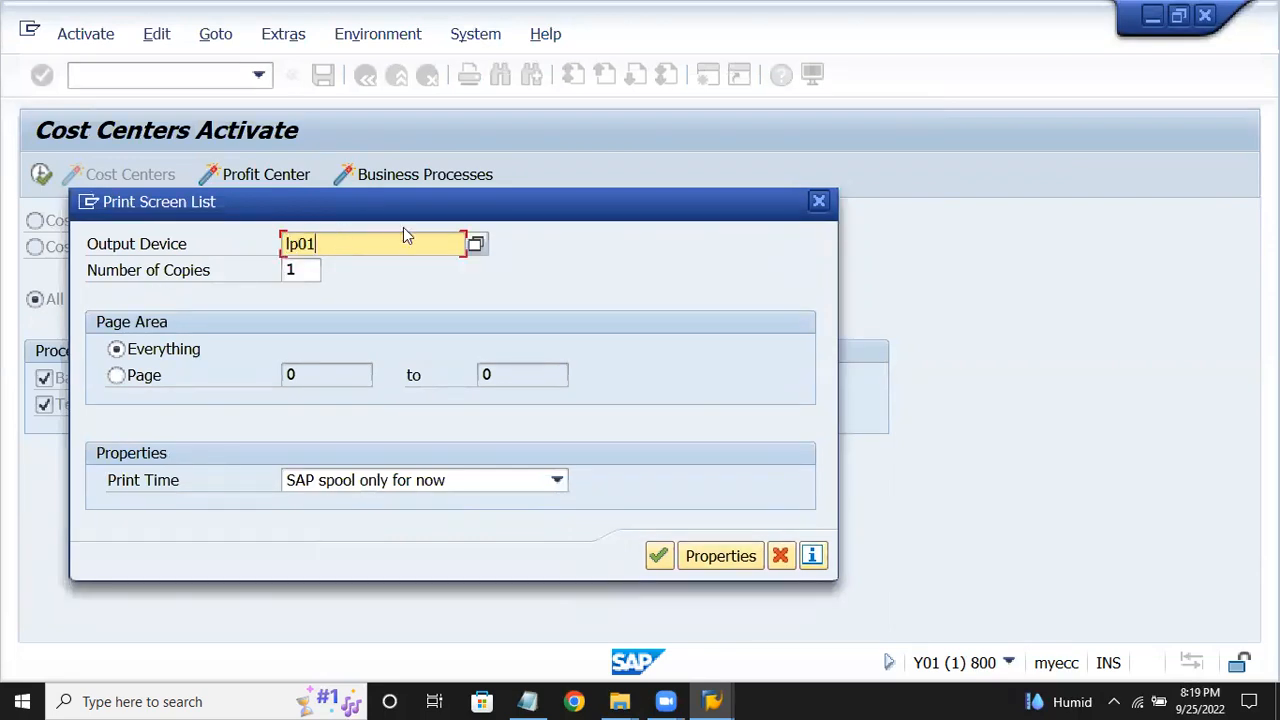
{"action": "left_click", "coordinate": [658, 556]}
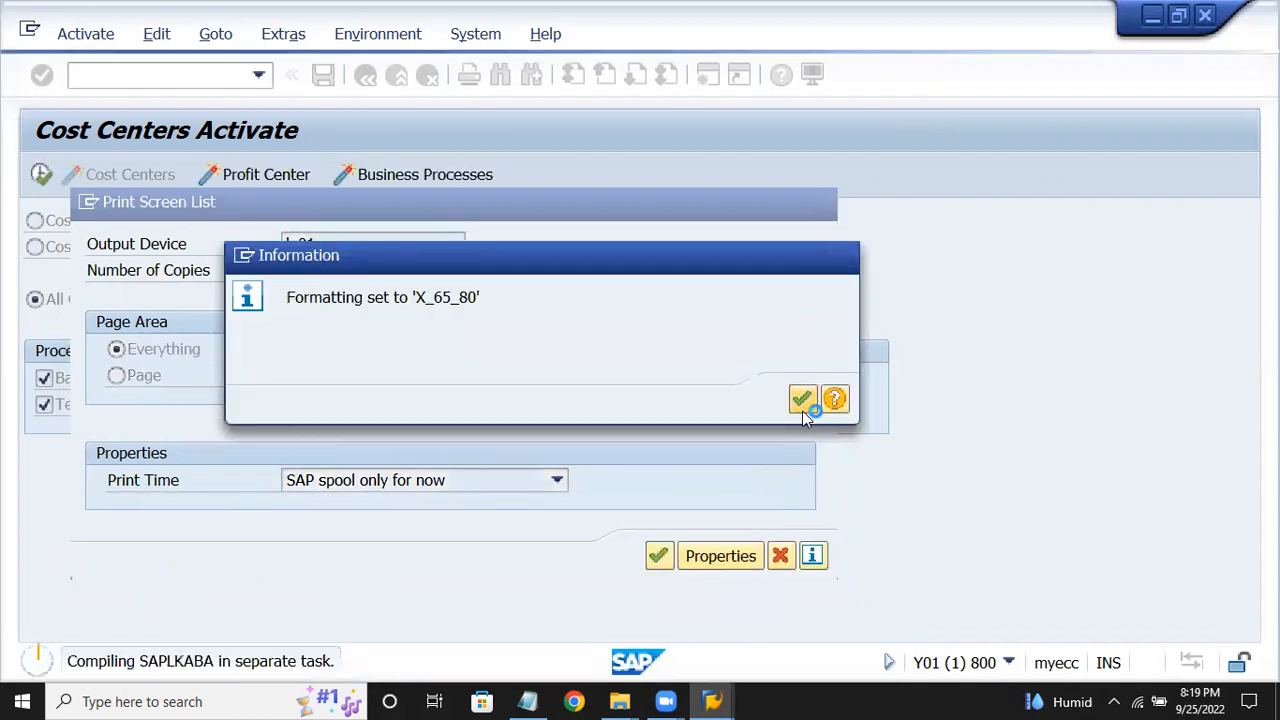
{"action": "left_click", "coordinate": [803, 409]}
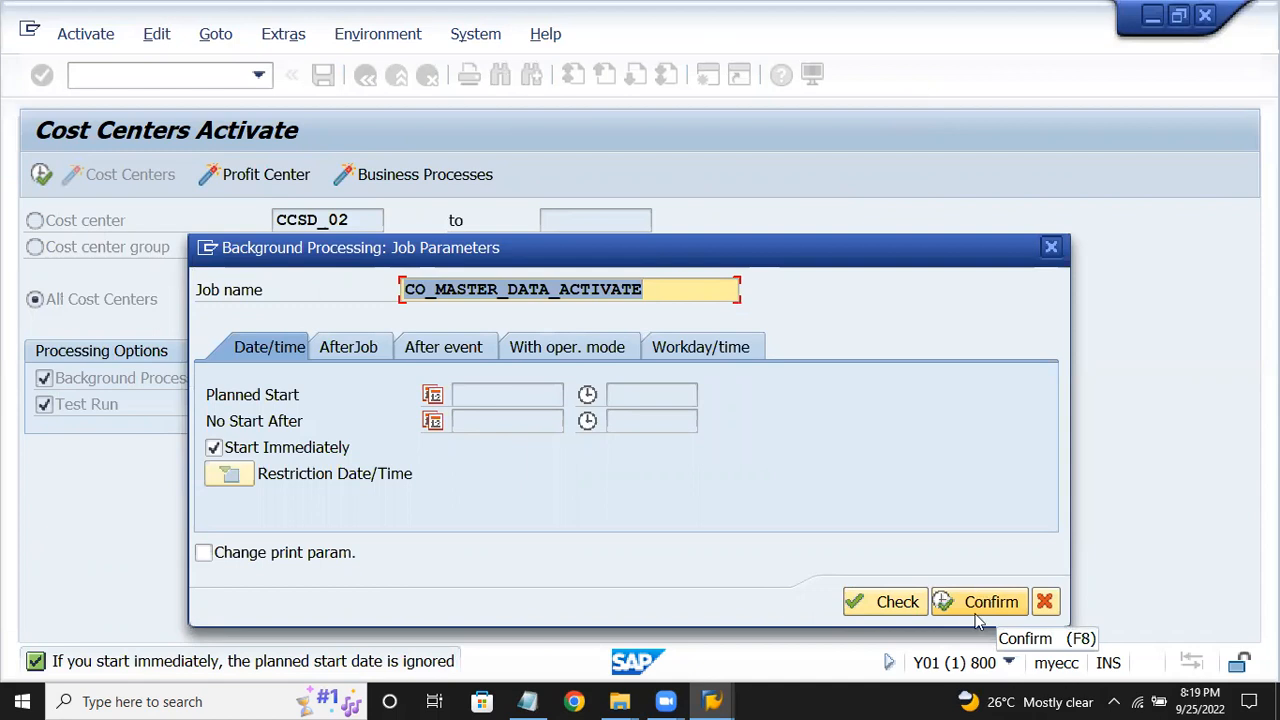
{"action": "left_click", "coordinate": [945, 603]}
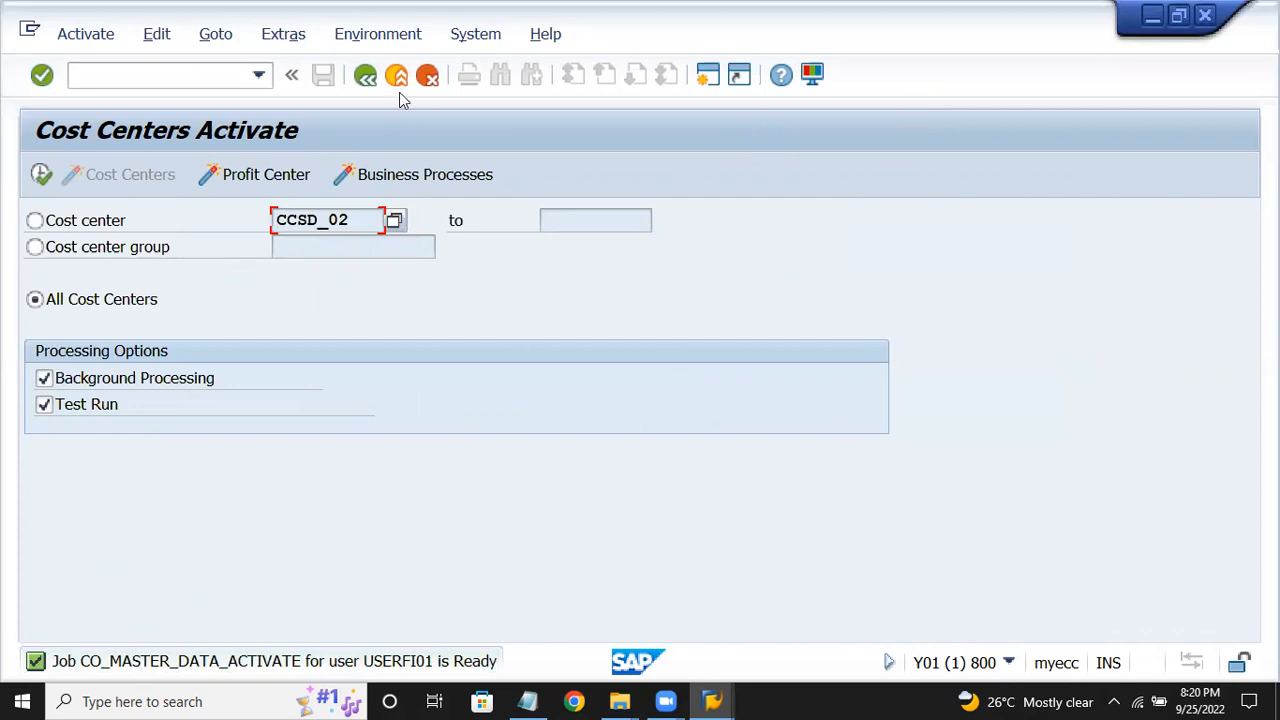
Mark step 4, Define Cost Center Groups, in the notes and return to the Display IMG window.
{"action": "left_click", "coordinate": [530, 700]}
{"action": "left_click", "coordinate": [337, 249]}
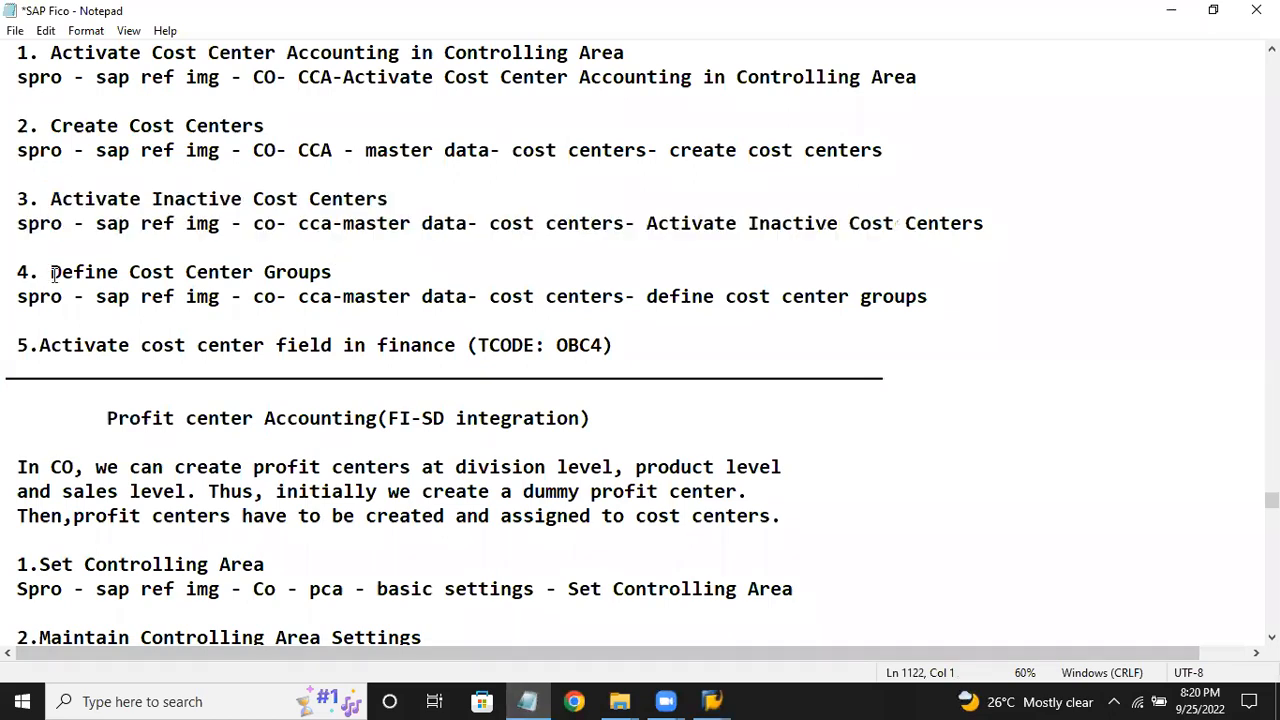
{"action": "left_click_drag", "start_coordinate": [52, 272], "coordinate": [433, 273]}
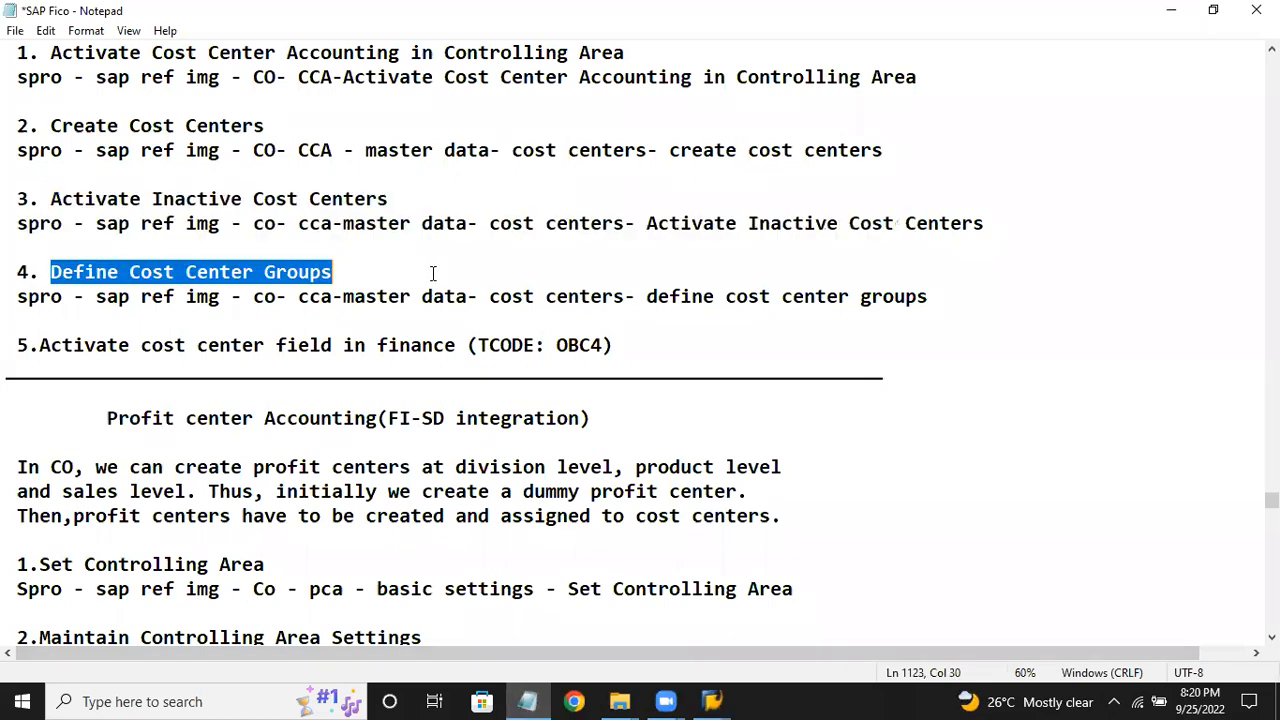
{"action": "left_click", "coordinate": [712, 701]}
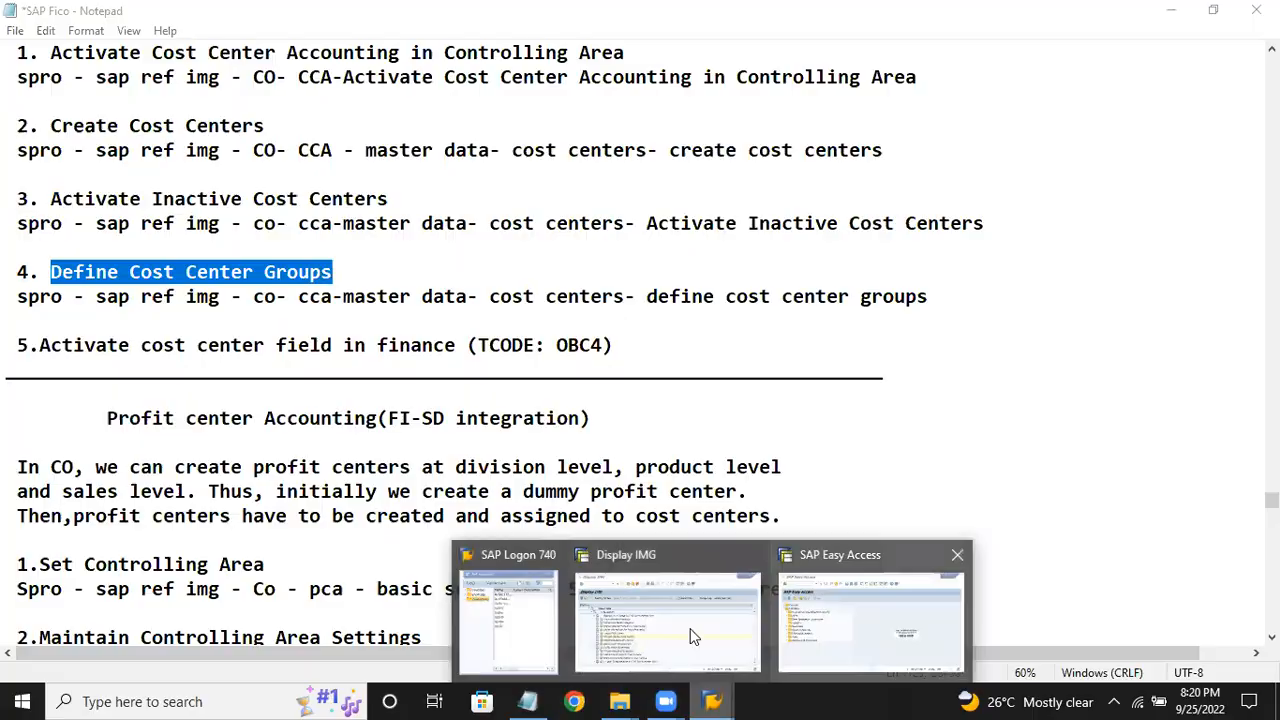
{"action": "left_click", "coordinate": [718, 647]}
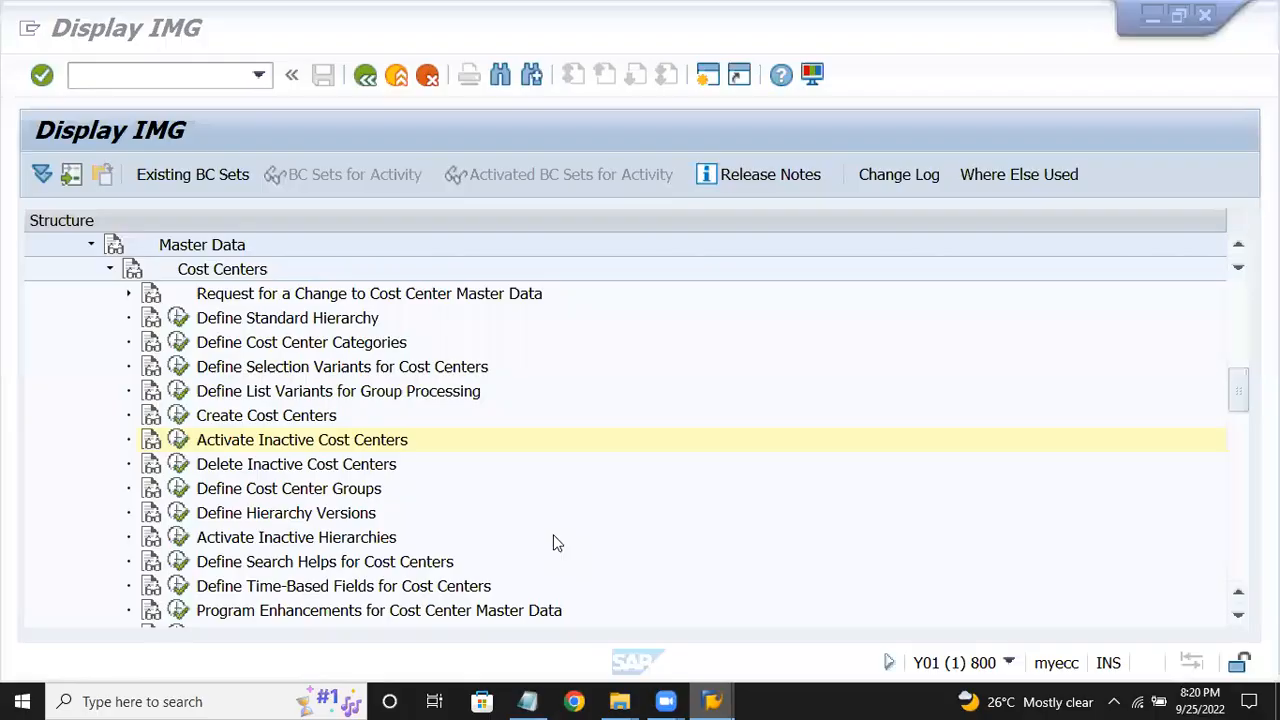
Run Define Cost Center Groups, request group HIERCROM, and agree to change the existing hierarchy.
{"action": "left_click", "coordinate": [258, 492]}
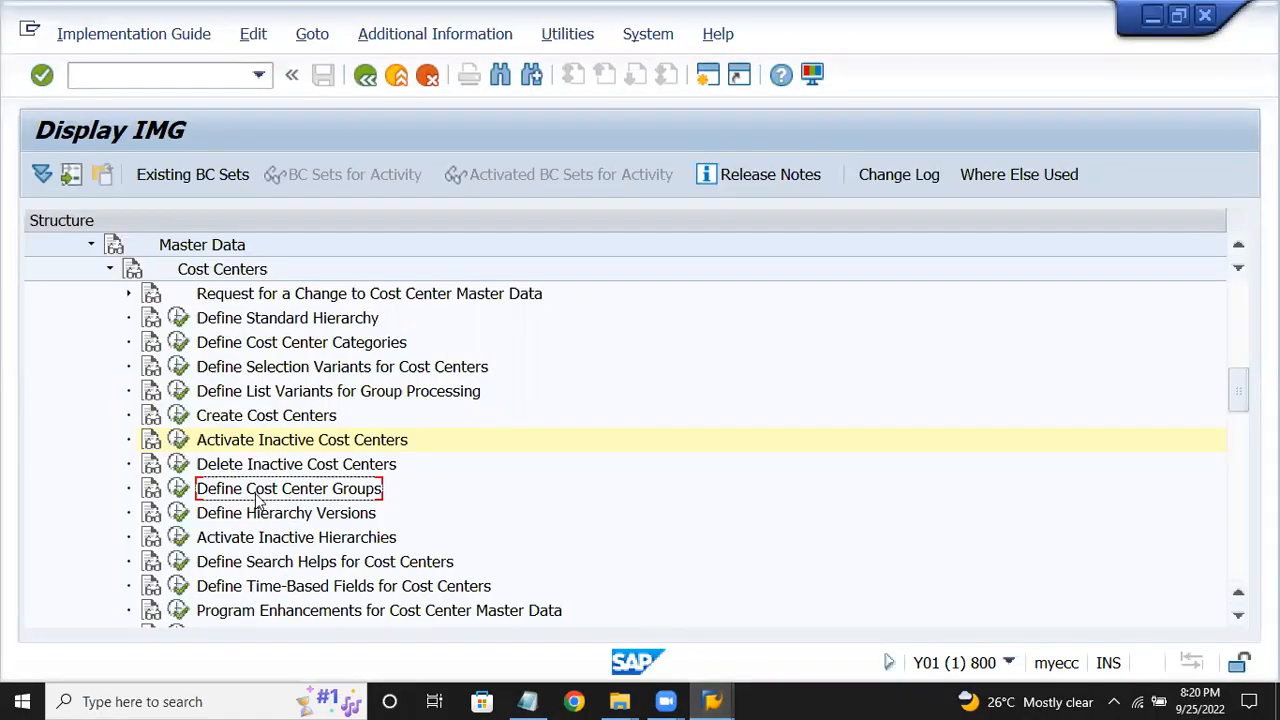
{"action": "left_click", "coordinate": [178, 488]}
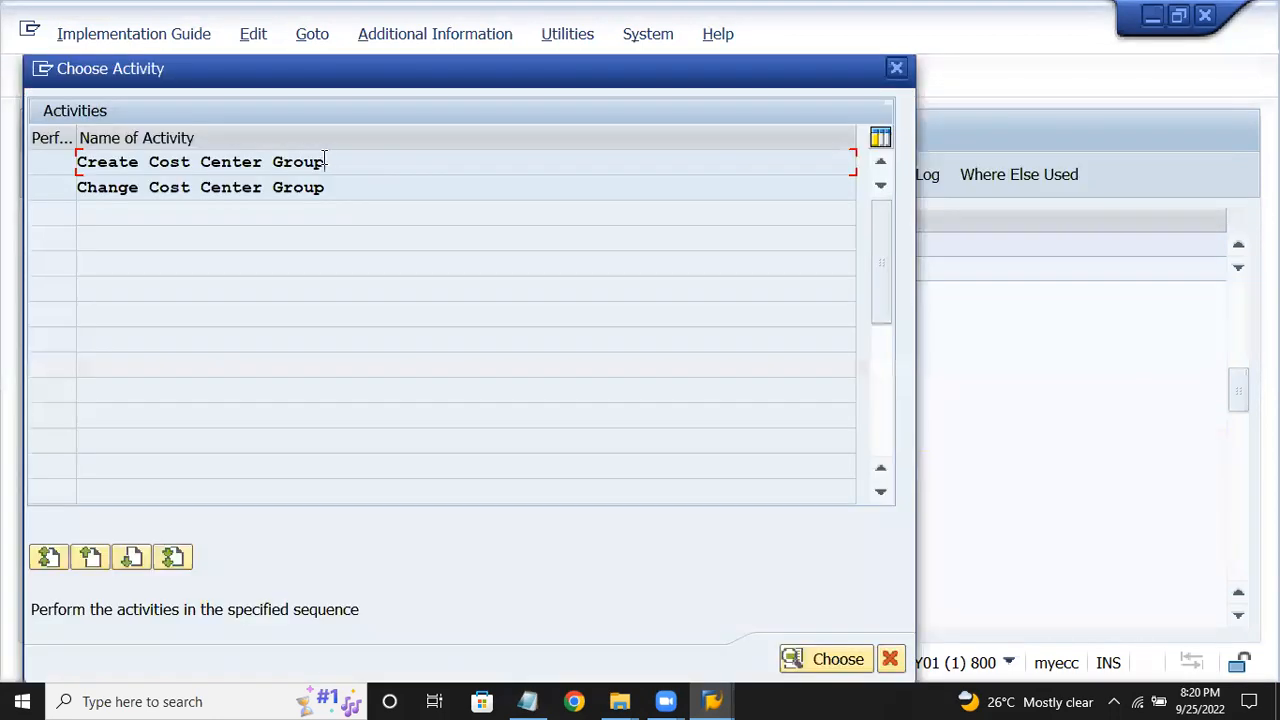
{"action": "double_click", "coordinate": [324, 161]}
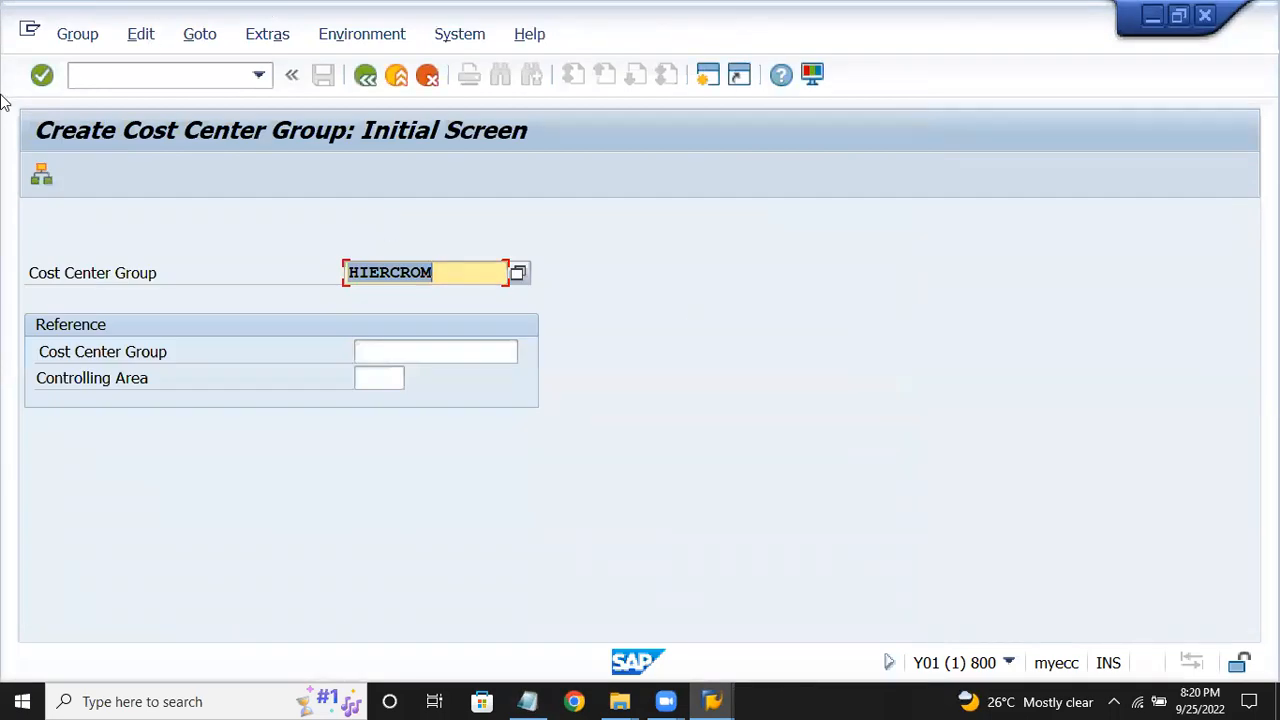
{"action": "left_click", "coordinate": [41, 175]}
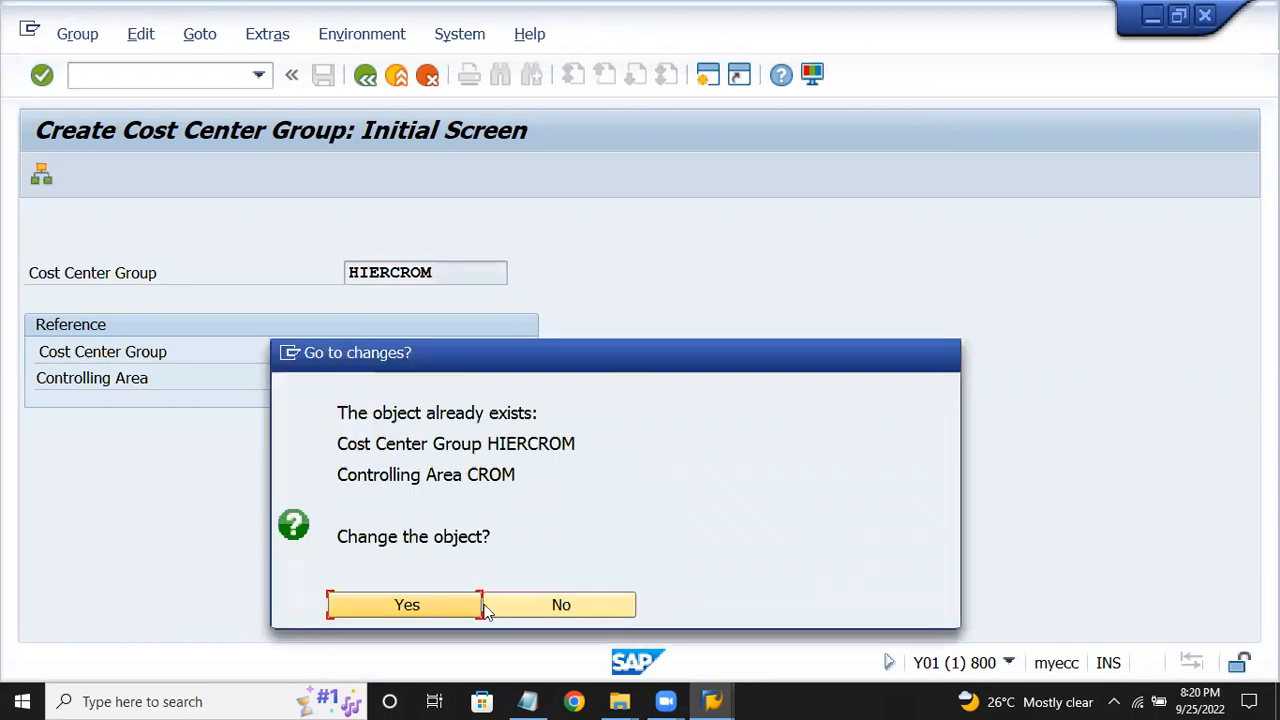
{"action": "left_click", "coordinate": [480, 607]}
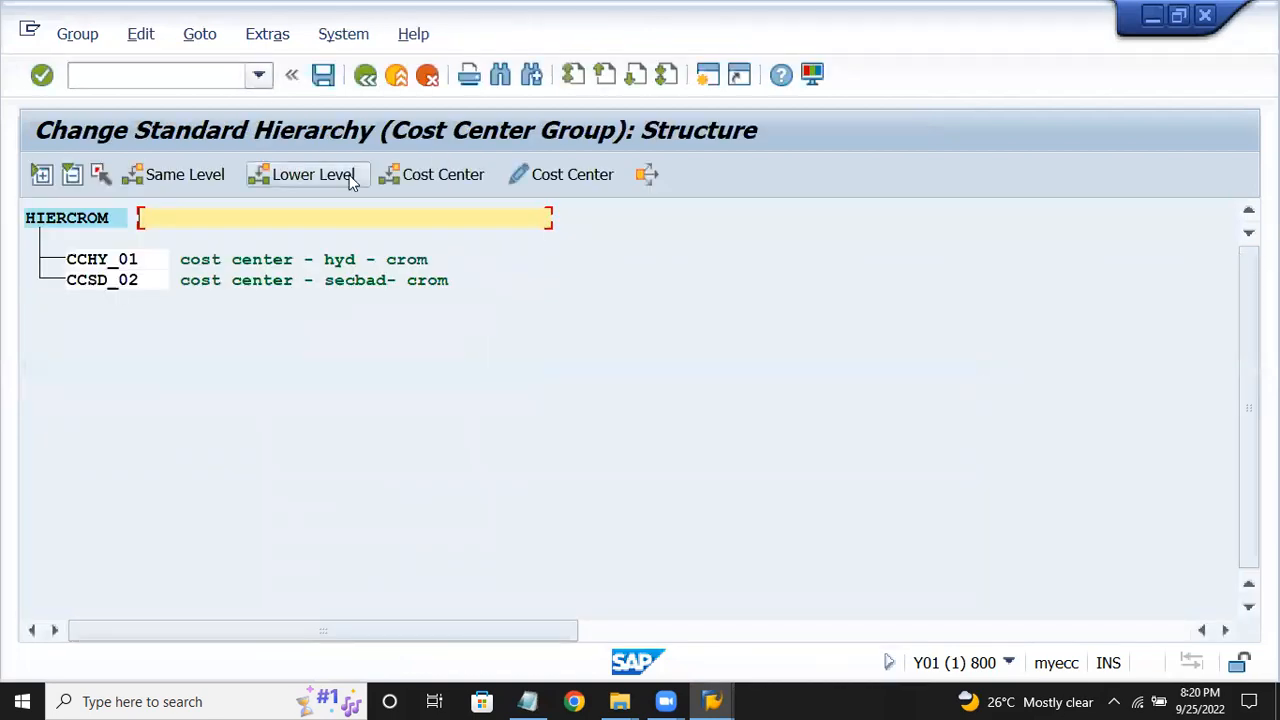
{"action": "left_click", "coordinate": [100, 265]}
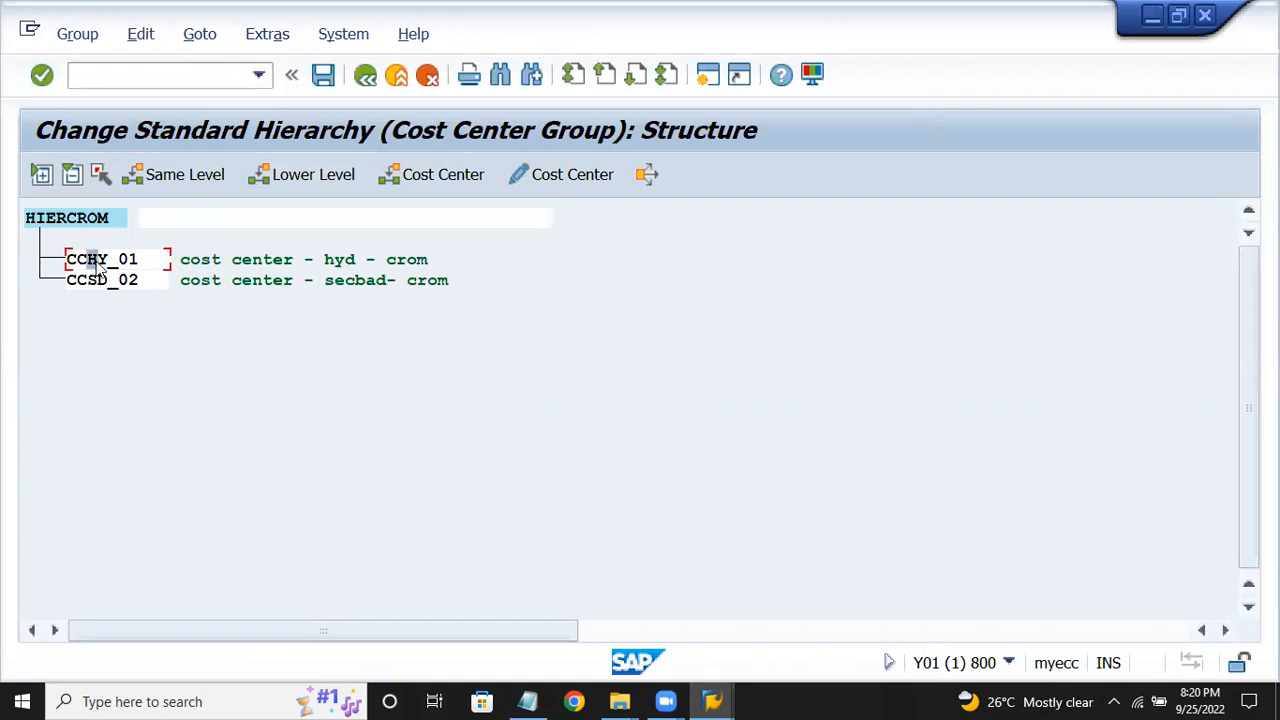
{"action": "left_click", "coordinate": [160, 178]}
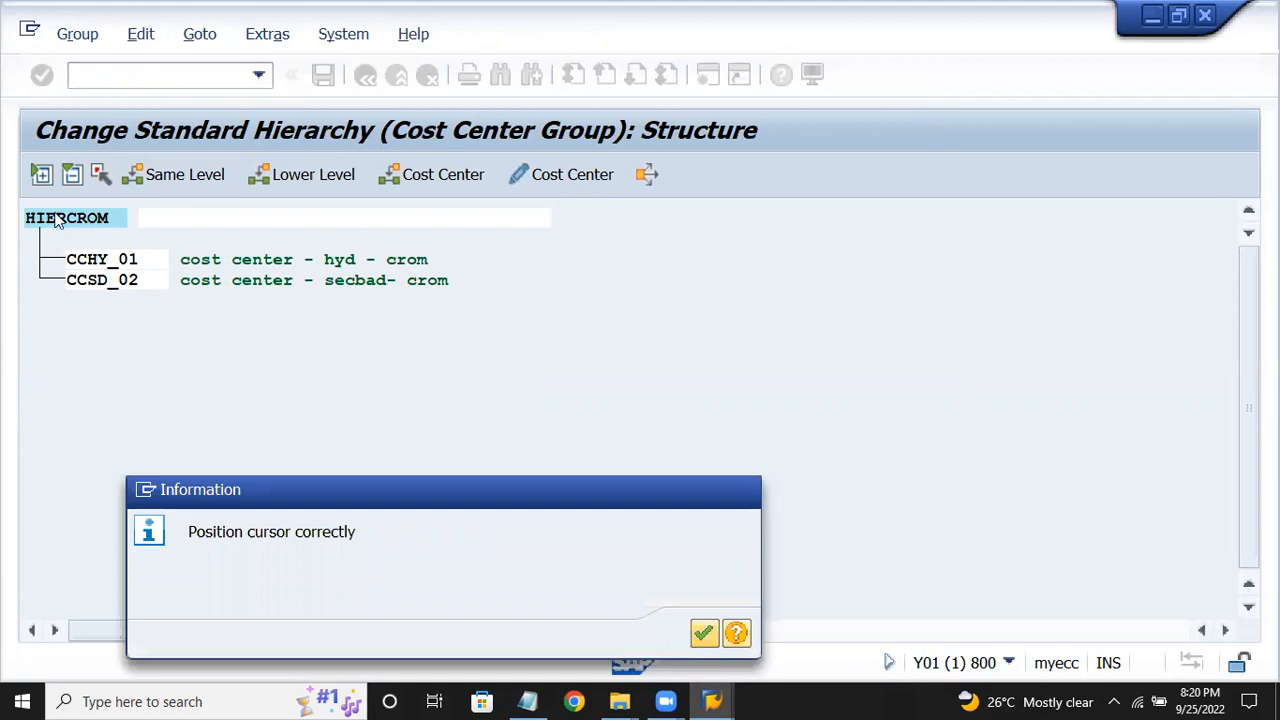
{"action": "left_click", "coordinate": [703, 634]}
{"action": "left_click", "coordinate": [310, 177]}
{"action": "left_click", "coordinate": [705, 633]}
{"action": "left_click", "coordinate": [95, 259]}
{"action": "left_click", "coordinate": [410, 177]}
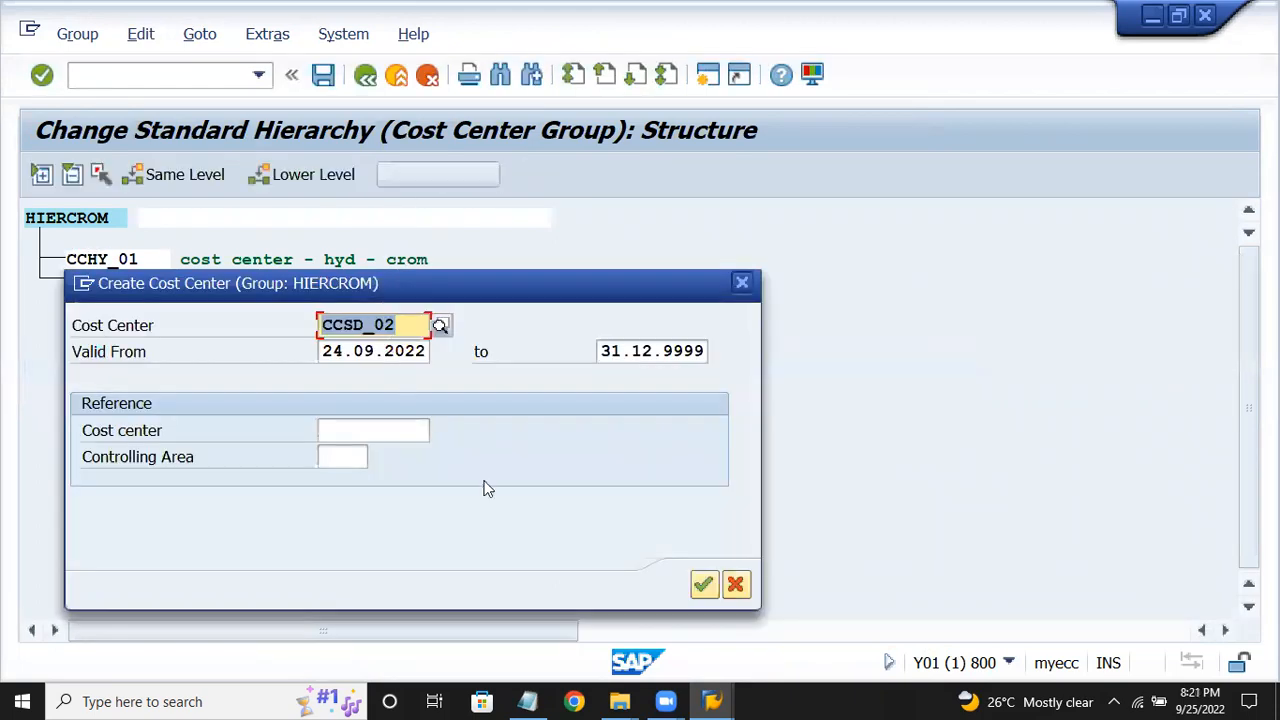
{"action": "left_click", "coordinate": [703, 584]}
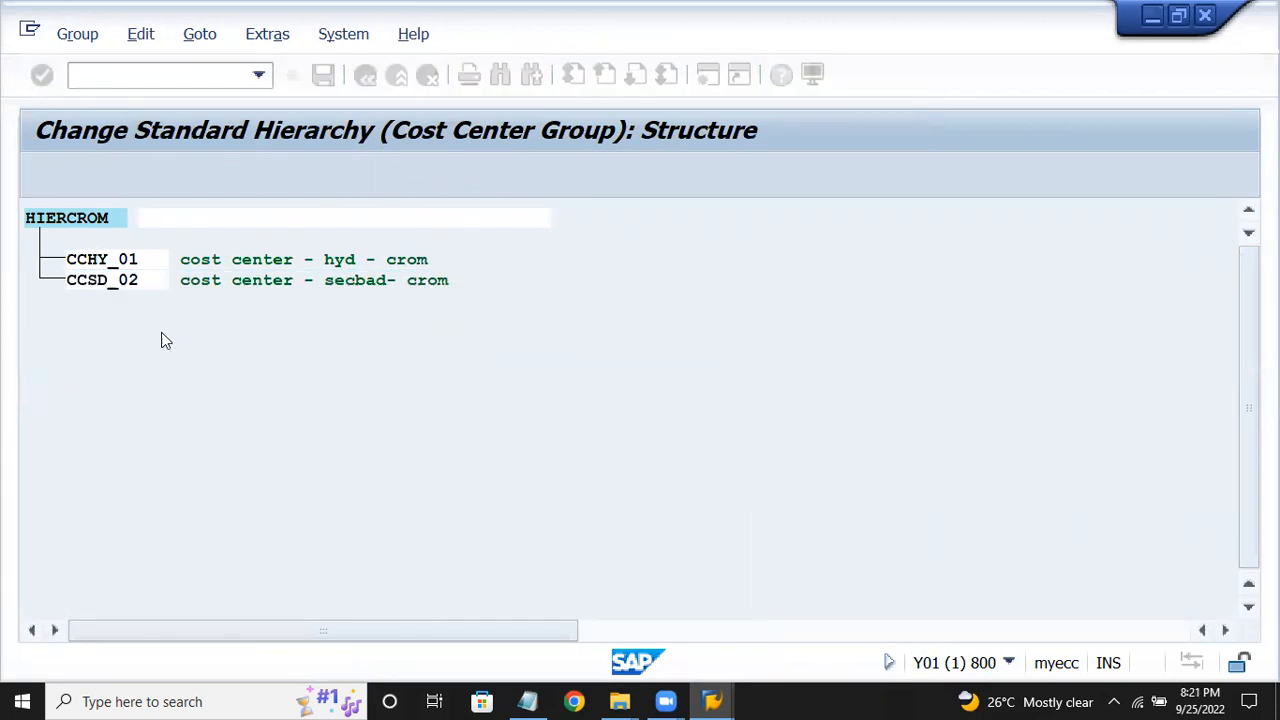
{"action": "left_click", "coordinate": [90, 259]}
{"action": "left_click", "coordinate": [83, 222]}
{"action": "left_click", "coordinate": [167, 174]}
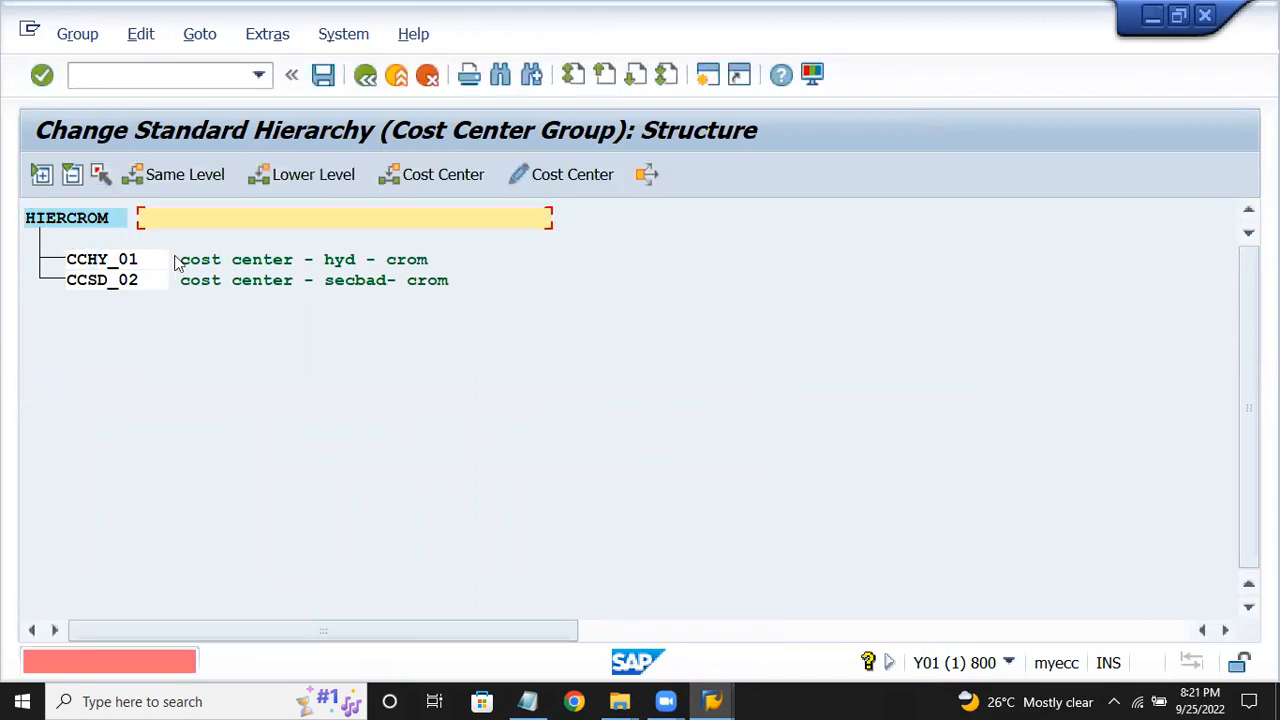
{"action": "left_click", "coordinate": [140, 261]}
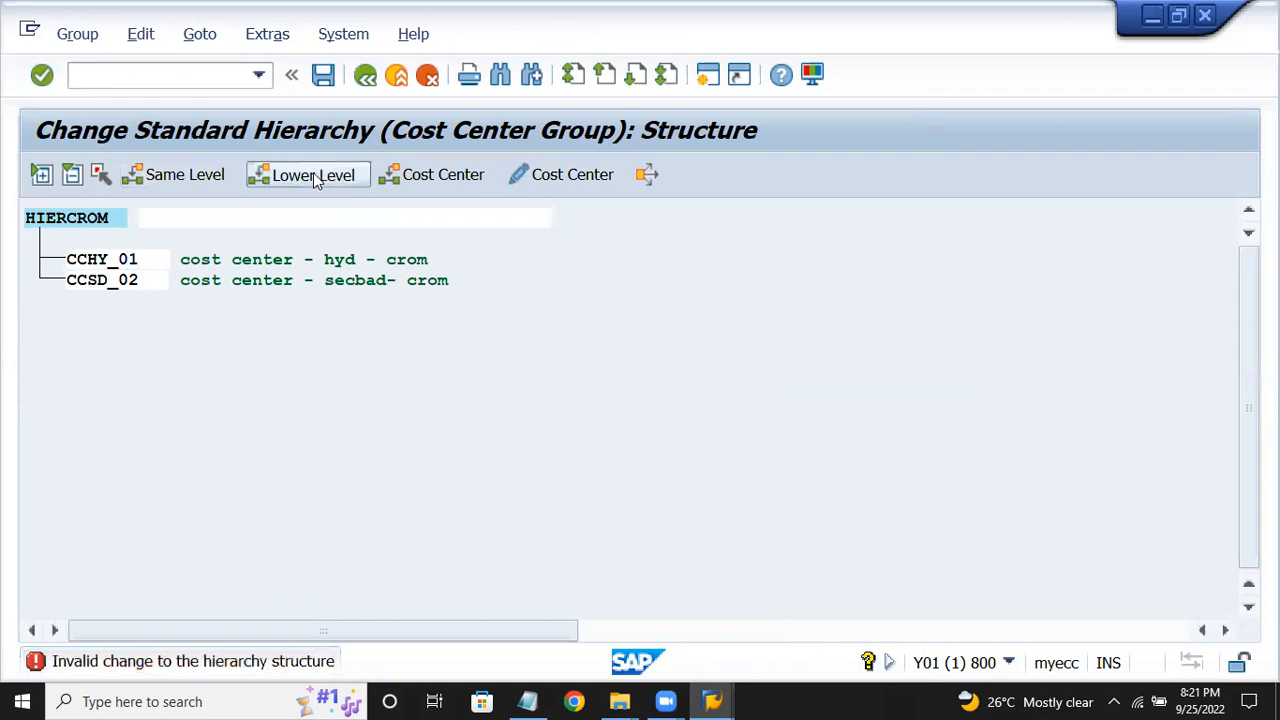
{"action": "left_click", "coordinate": [313, 177]}
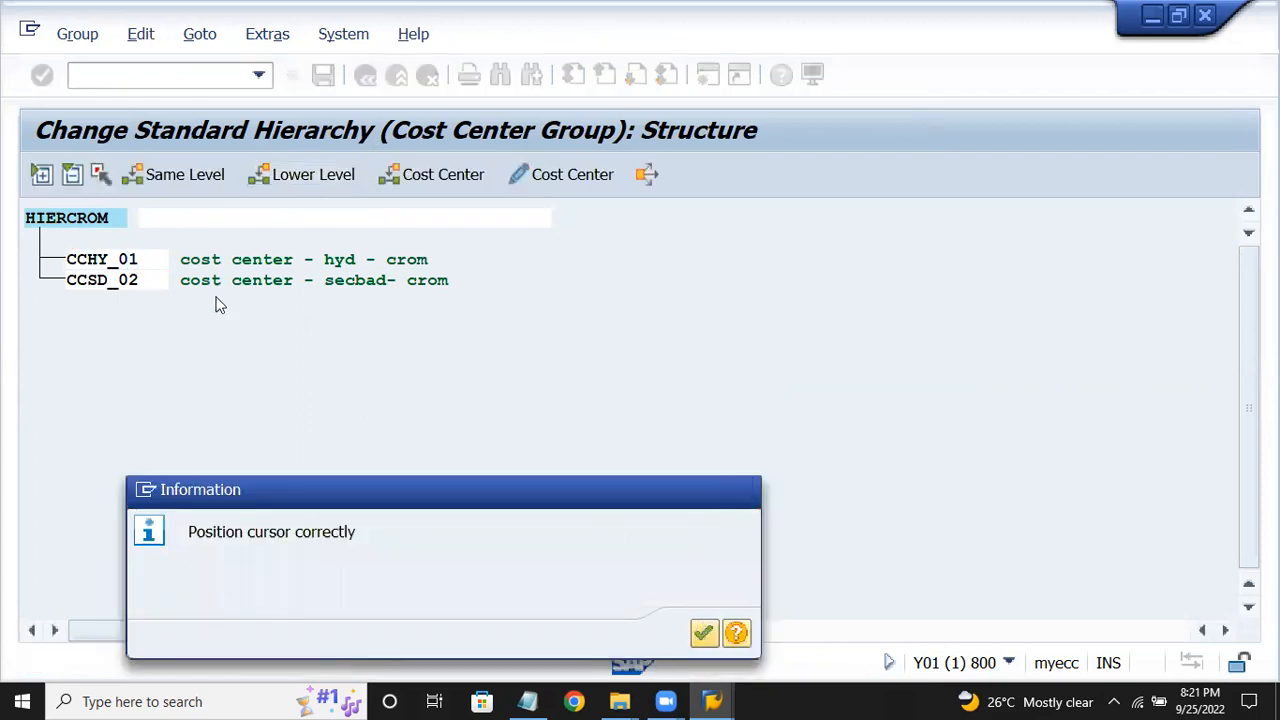
Add lower-level group PRD with description 'production' under HIERCROM.
{"action": "key", "text": "Return"}
{"action": "left_click", "coordinate": [100, 219]}
{"action": "left_click", "coordinate": [310, 176]}
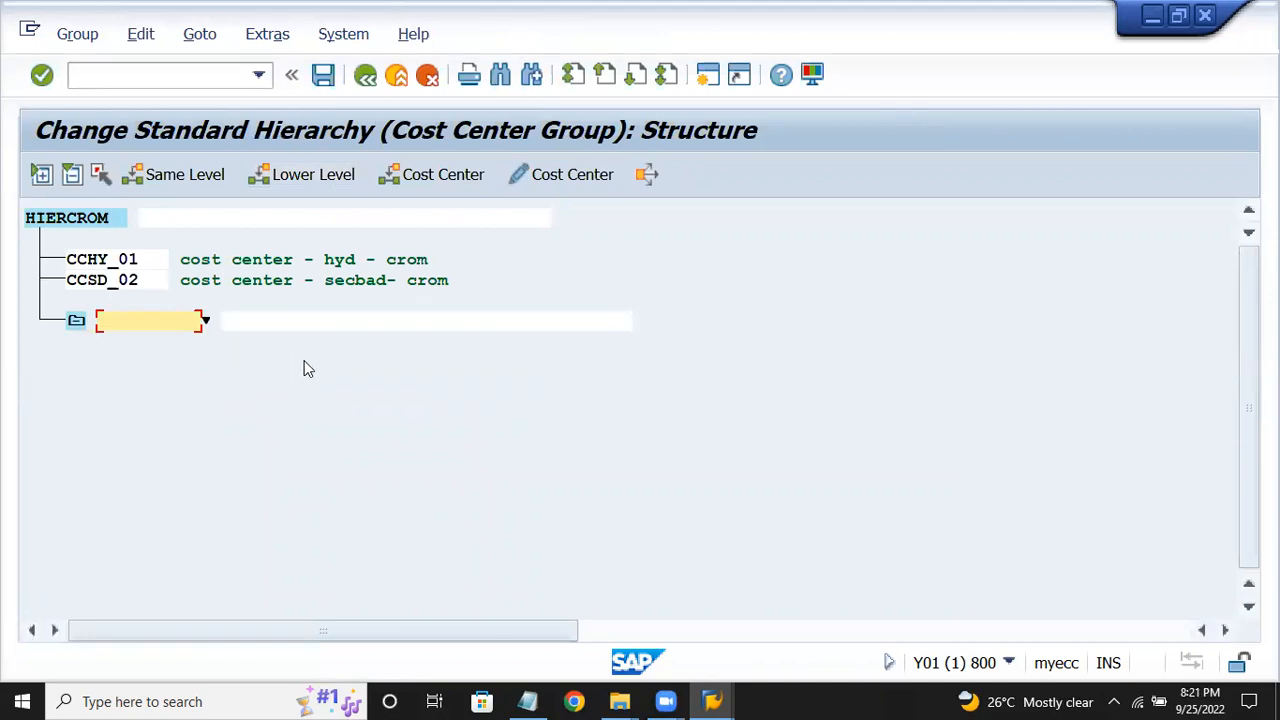
{"action": "type", "text": "prd"}
{"action": "key", "text": "Tab"}
{"action": "type", "text": "production"}
{"action": "left_click", "coordinate": [104, 328]}
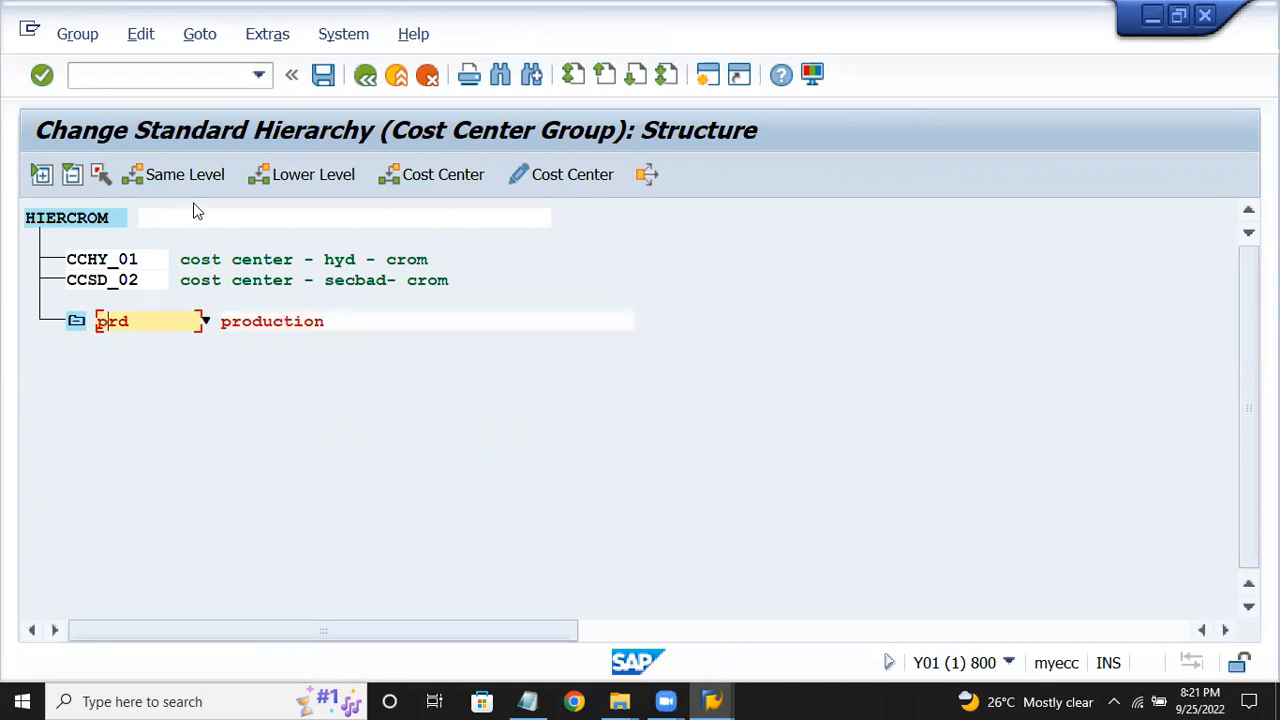
{"action": "key", "text": "Return"}
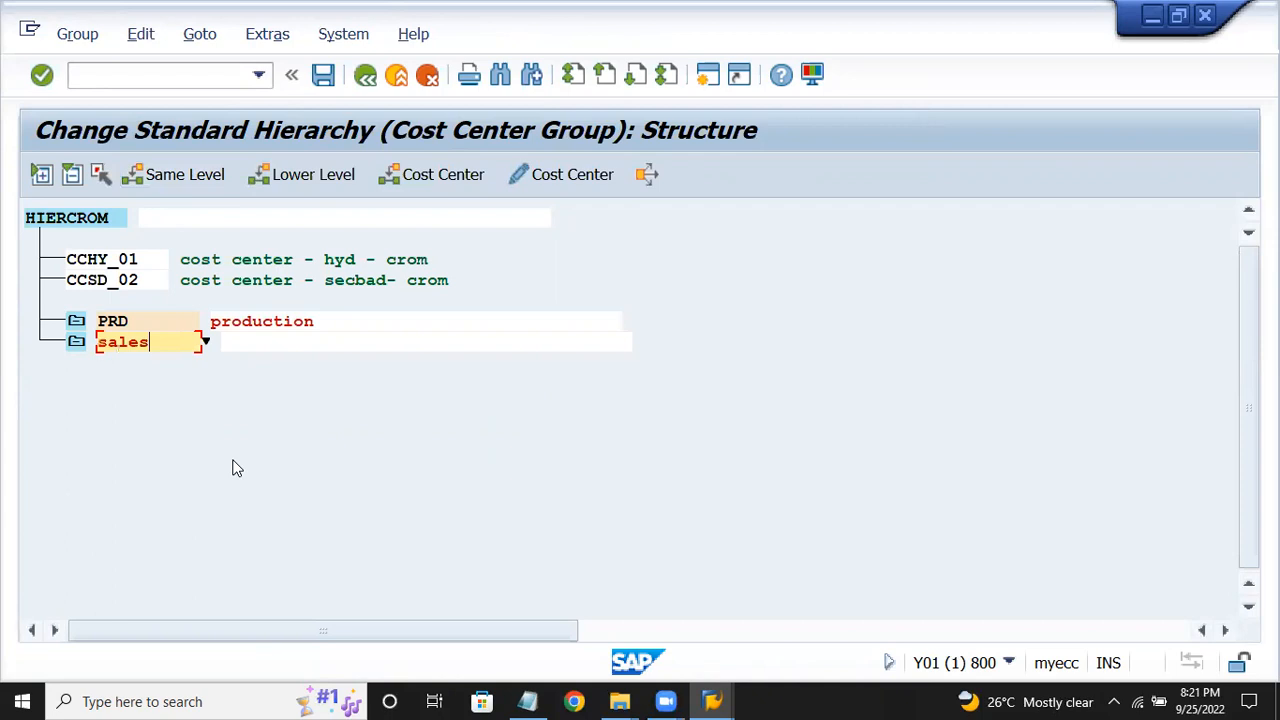
Add group ADMIN with description 'administration' beside SALES, fixing a typo.
{"action": "left_click", "coordinate": [245, 344]}
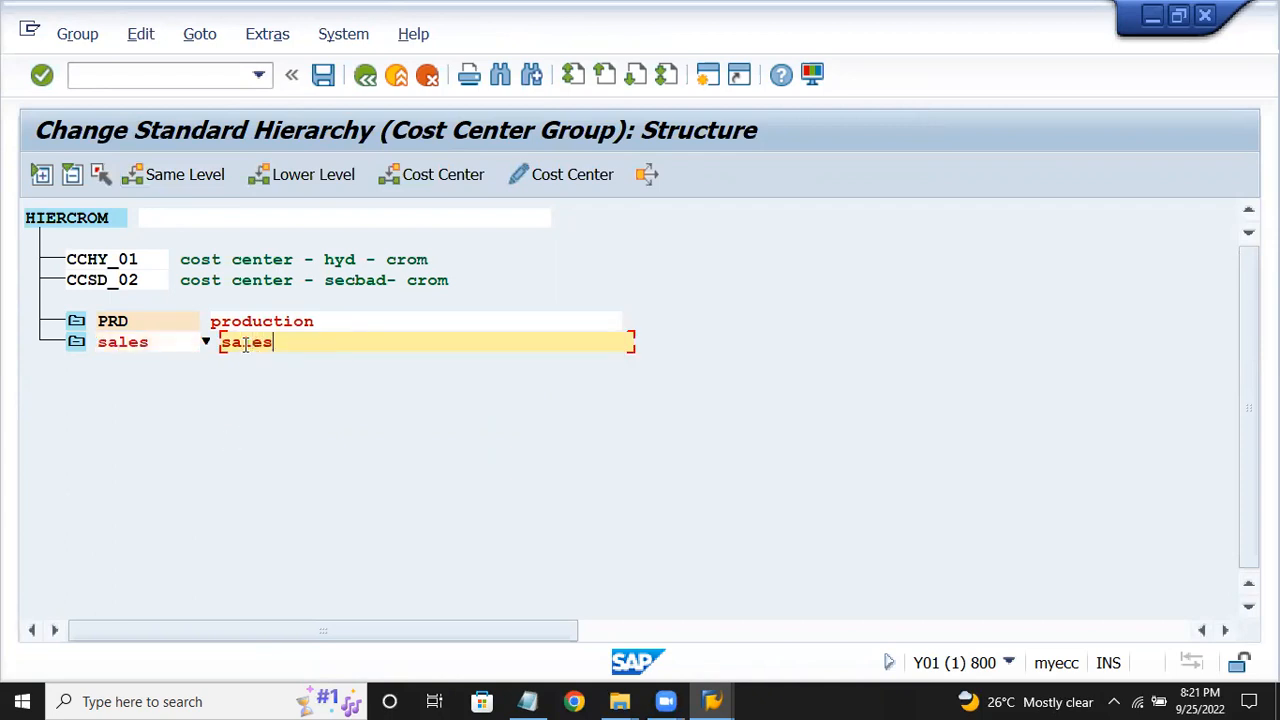
{"action": "left_click", "coordinate": [124, 342]}
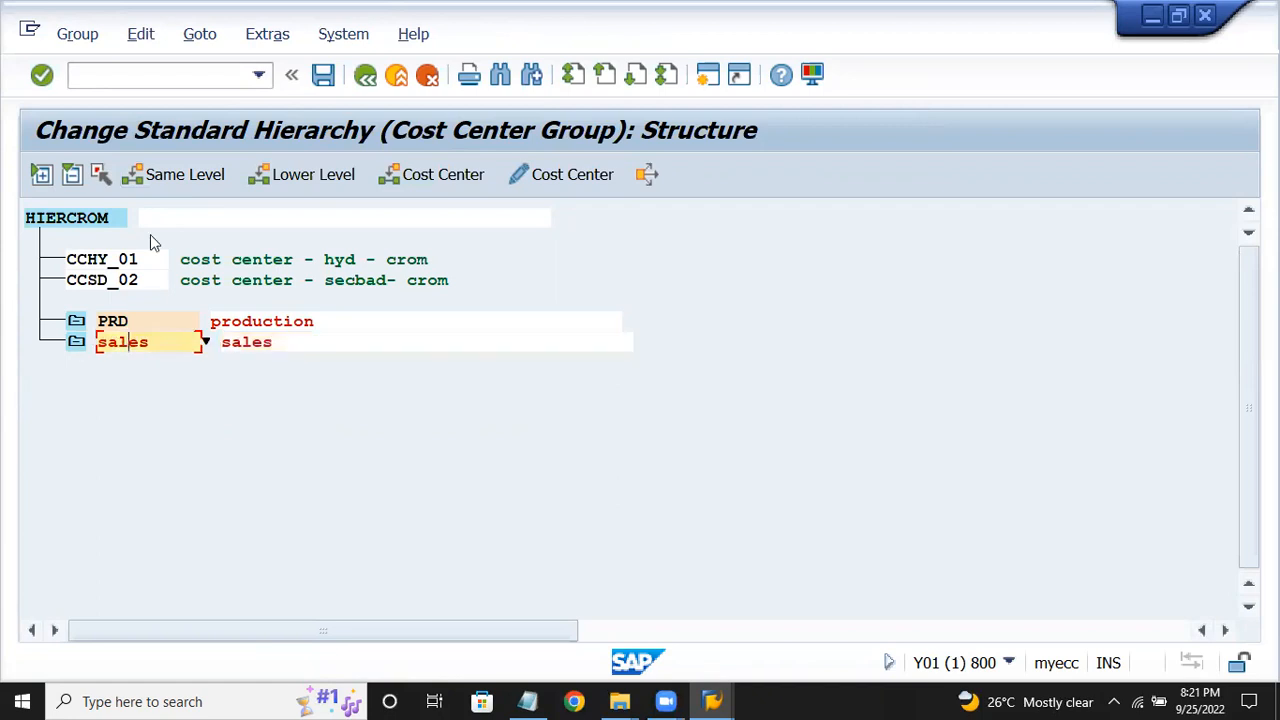
{"action": "left_click", "coordinate": [165, 175]}
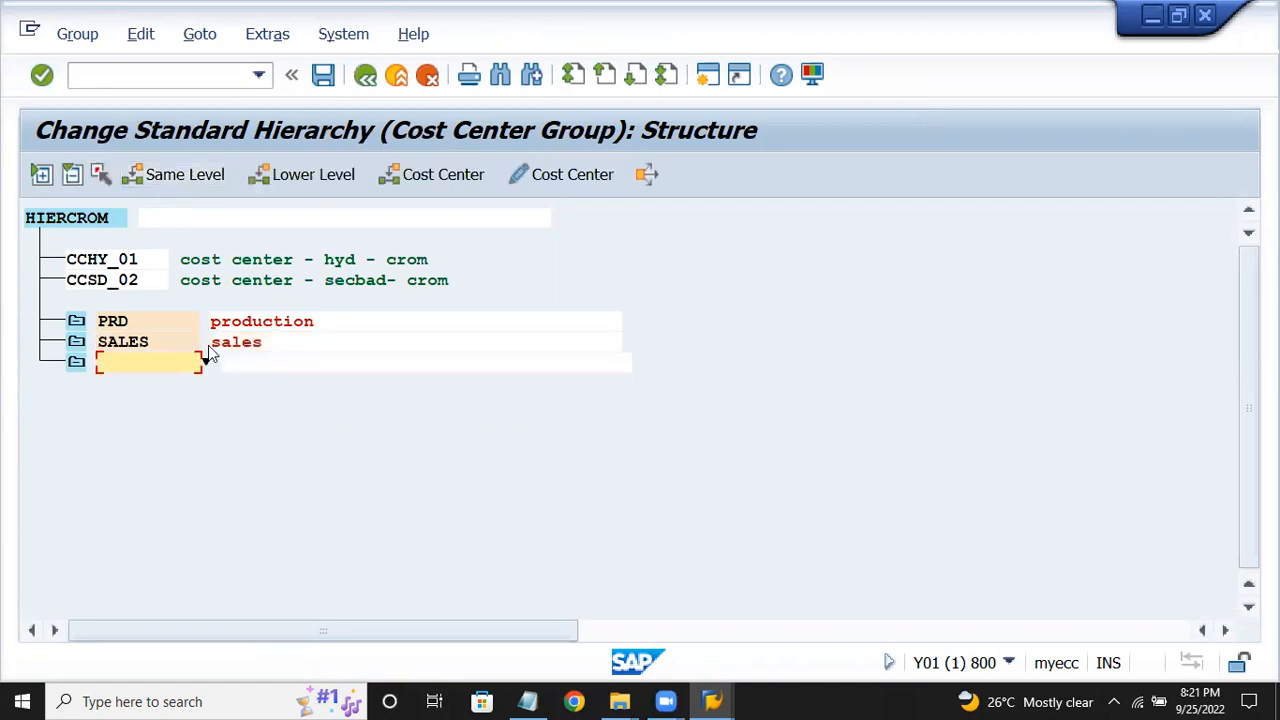
{"action": "type", "text": "admin"}
{"action": "key", "text": "Tab"}
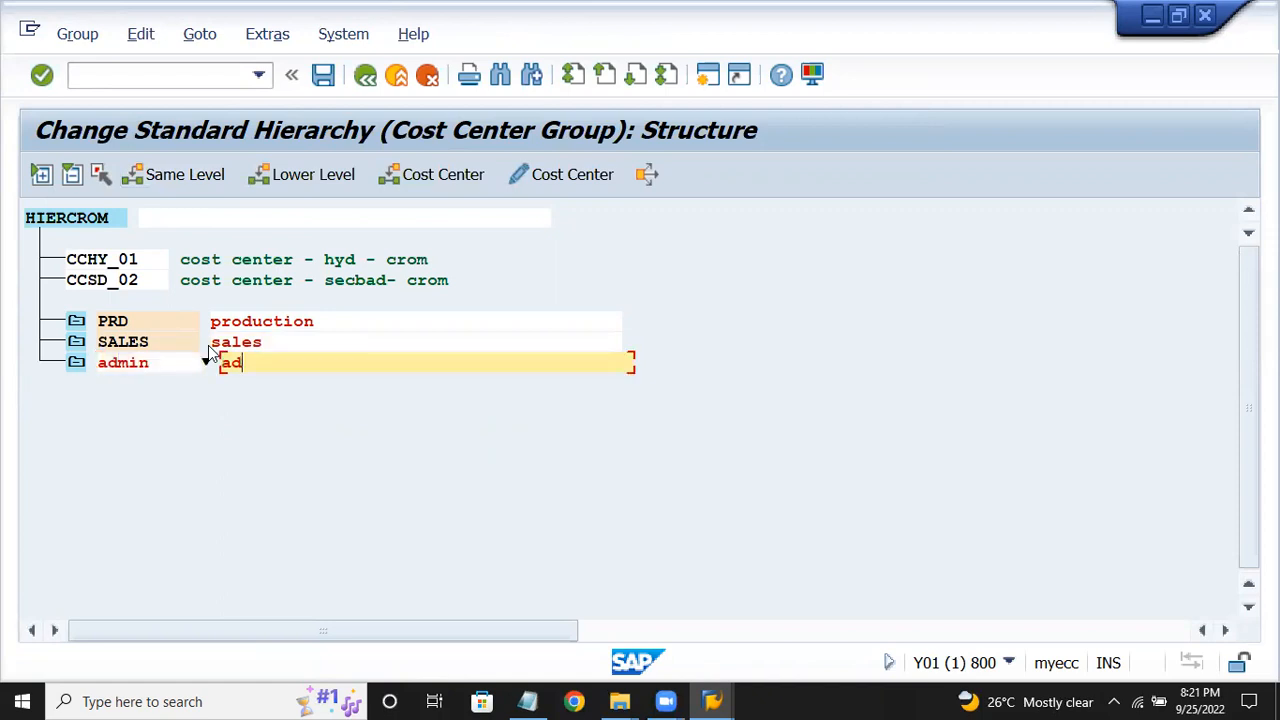
{"action": "type", "text": "adminisyration"}
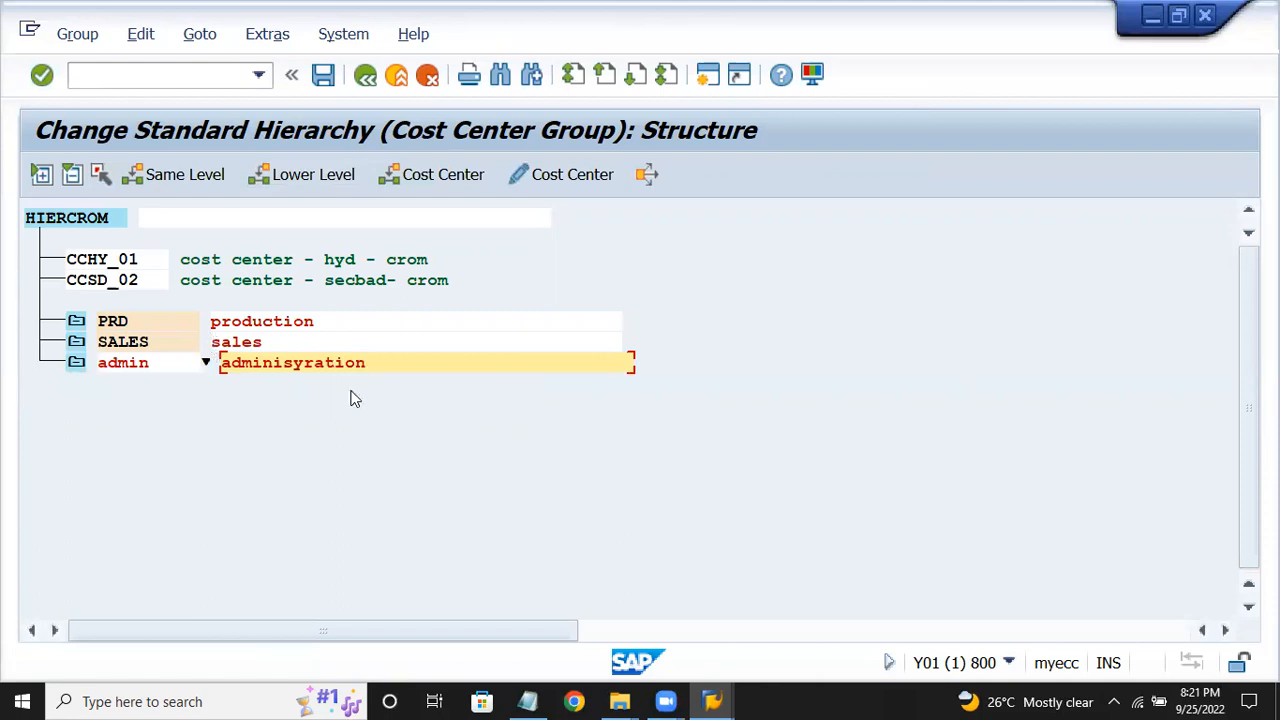
{"action": "left_click", "coordinate": [307, 362]}
{"action": "key", "text": "BackSpace"}
{"action": "type", "text": "t"}
{"action": "left_click", "coordinate": [127, 365]}
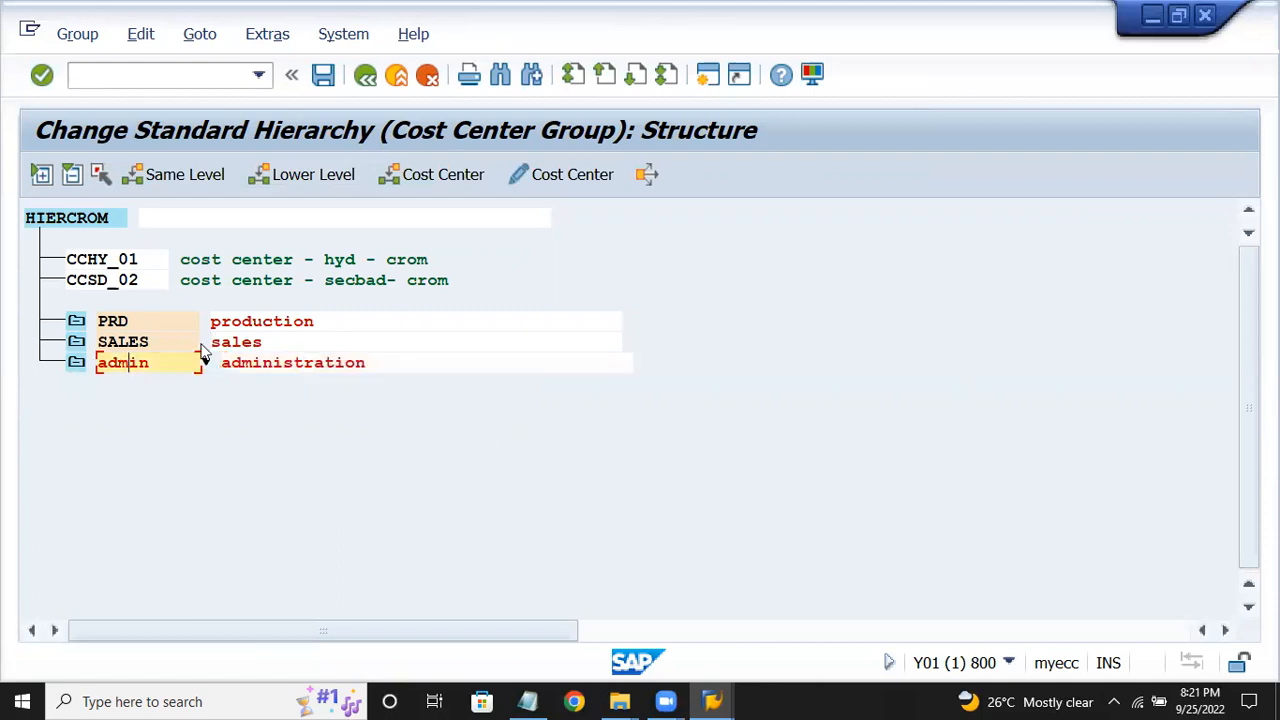
Add group MGMT with description 'management' at the same level.
{"action": "left_click", "coordinate": [182, 177]}
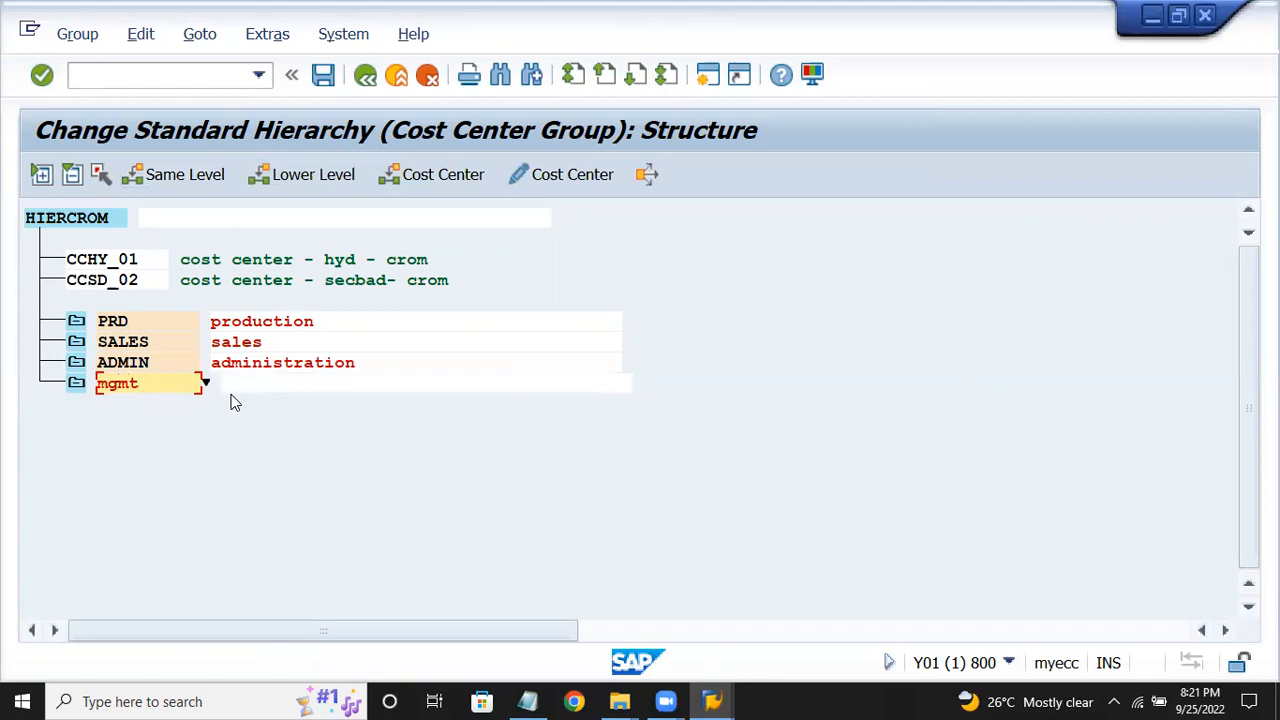
{"action": "key", "text": "Tab"}
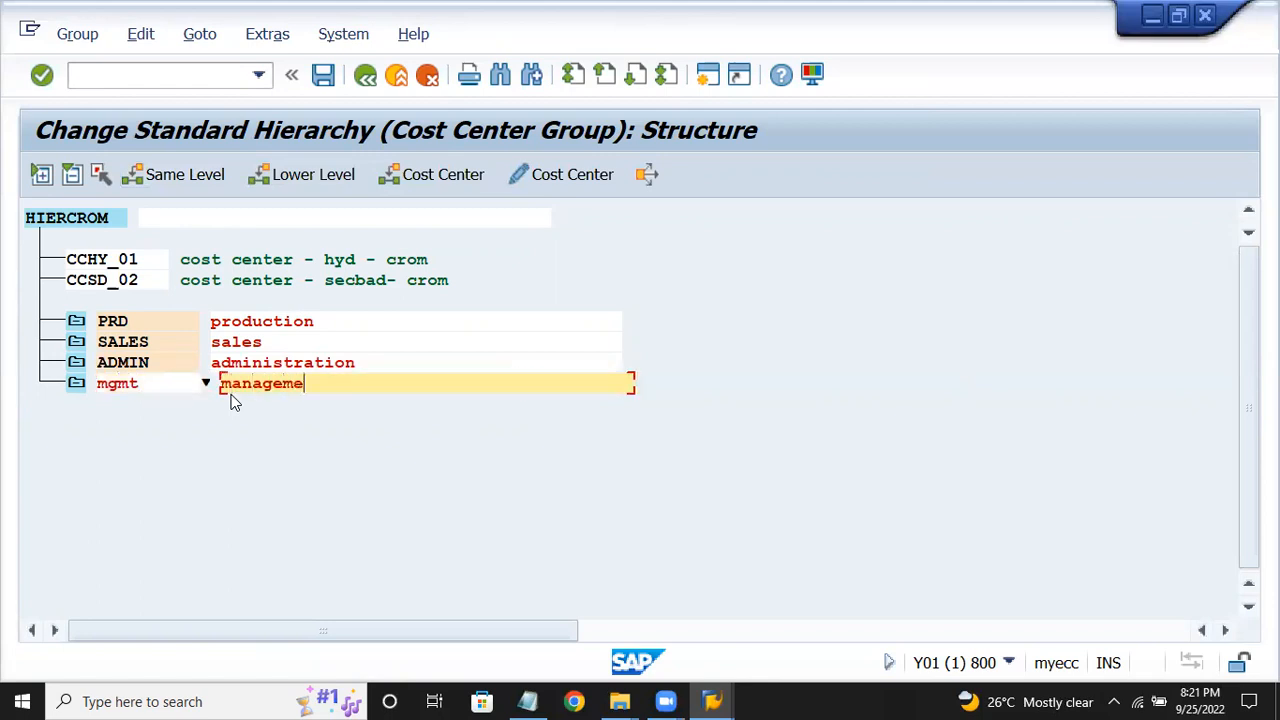
{"action": "key", "text": "Return"}
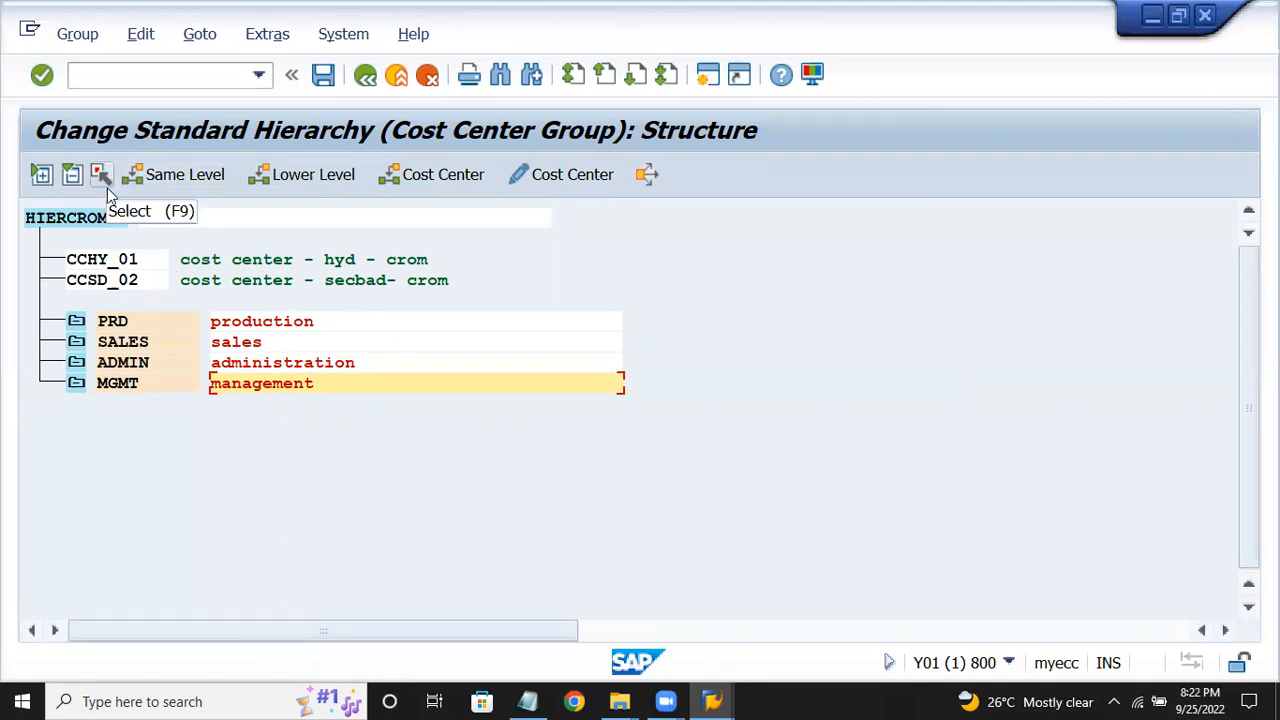
Save the HIERCROM hierarchy with groups PRD, SALES, ADMIN and MGMT.
{"action": "left_click", "coordinate": [322, 77]}
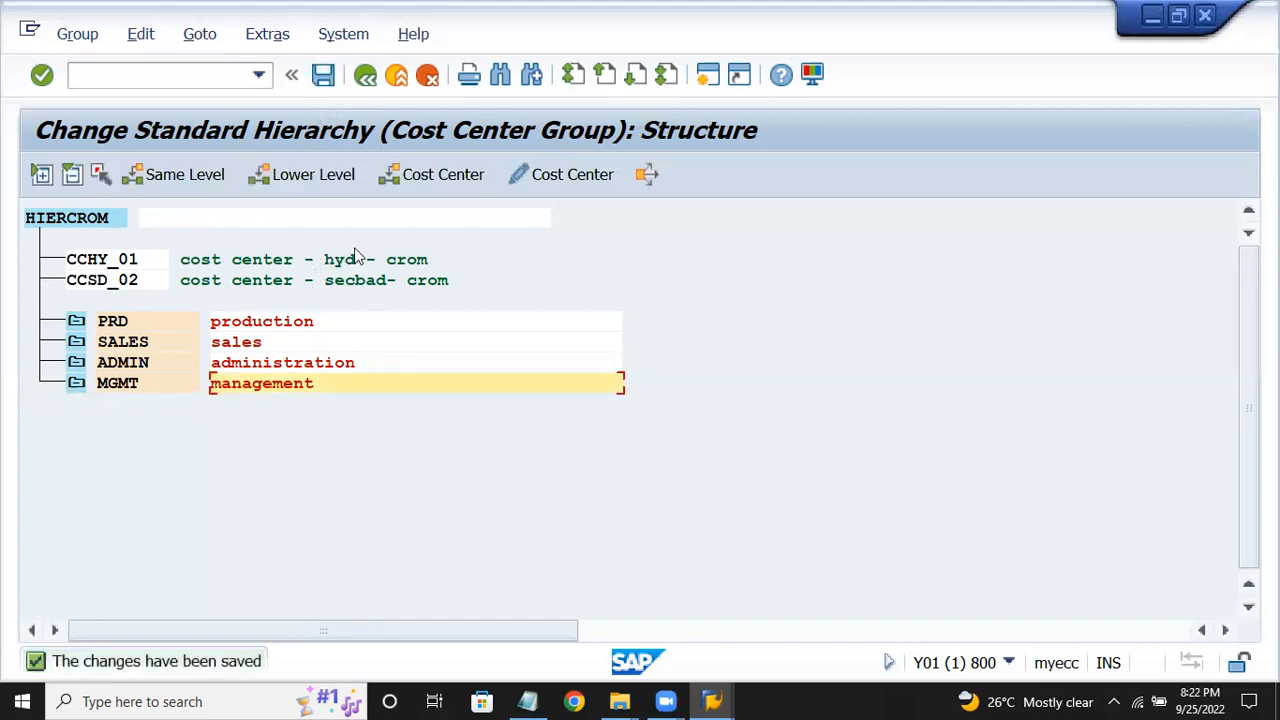
{"action": "left_click", "coordinate": [305, 321]}
{"action": "left_click", "coordinate": [286, 343]}
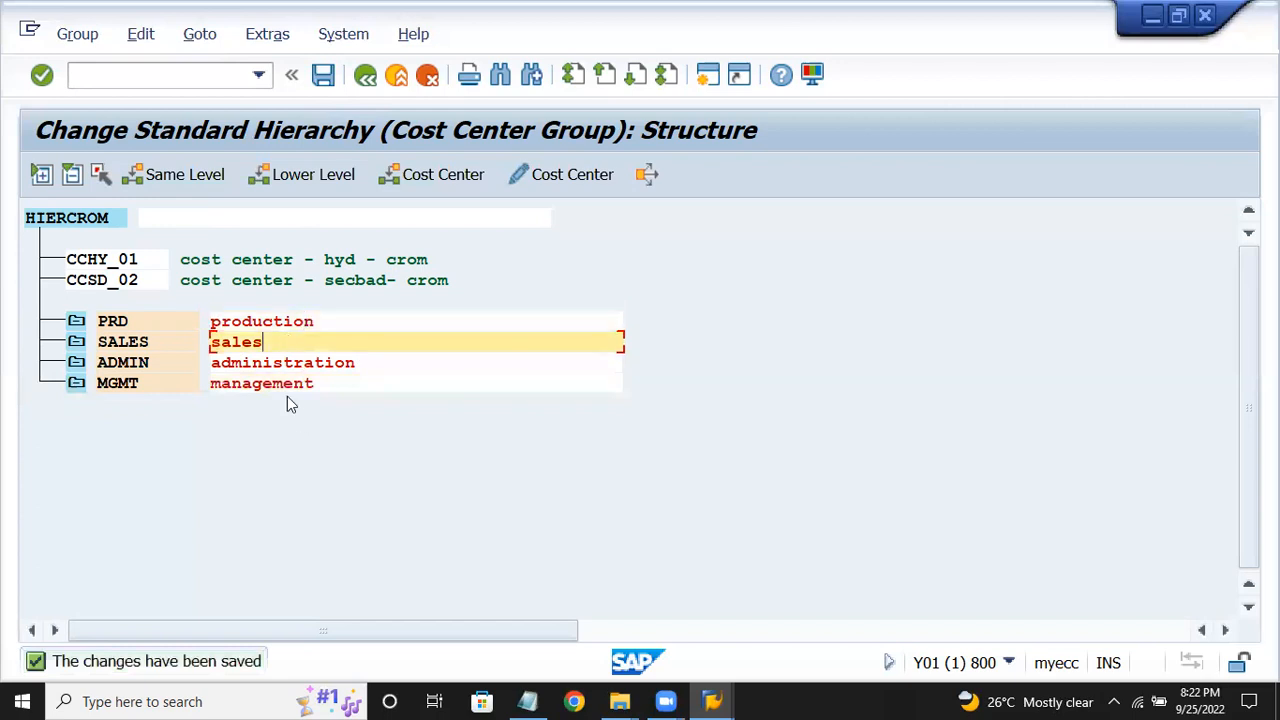
{"action": "left_click", "coordinate": [295, 366]}
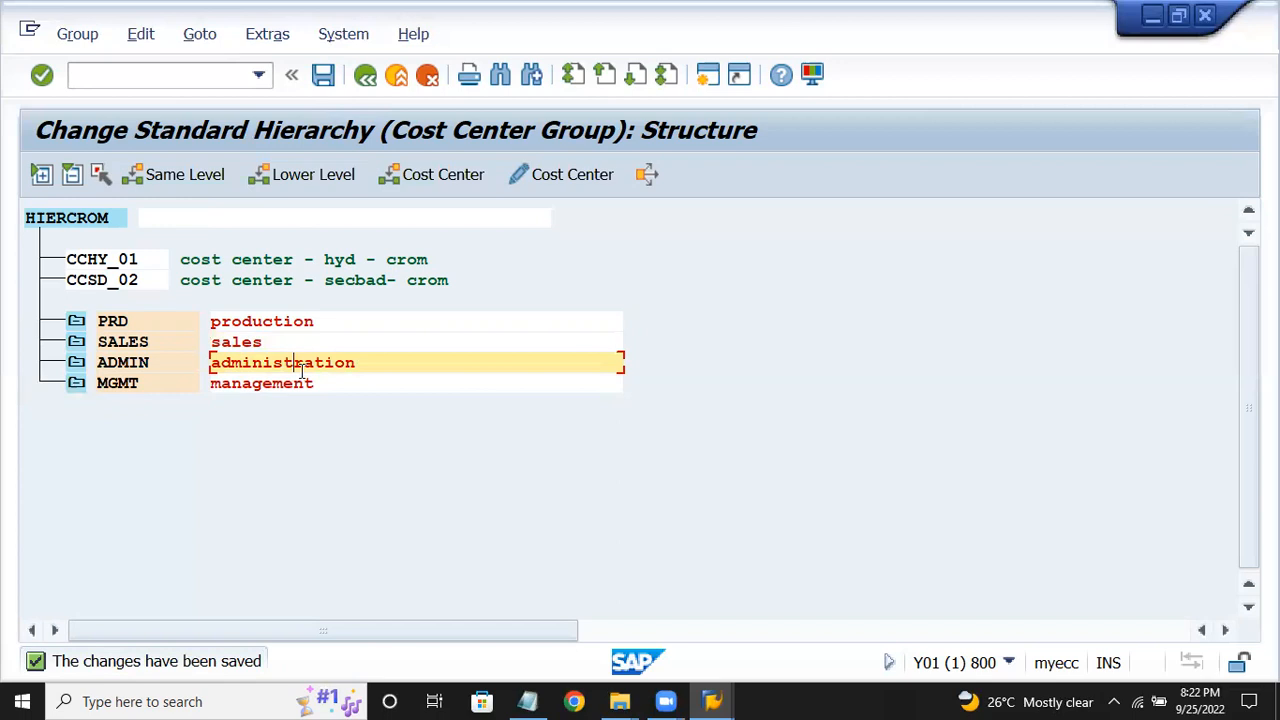
{"action": "left_click", "coordinate": [298, 385]}
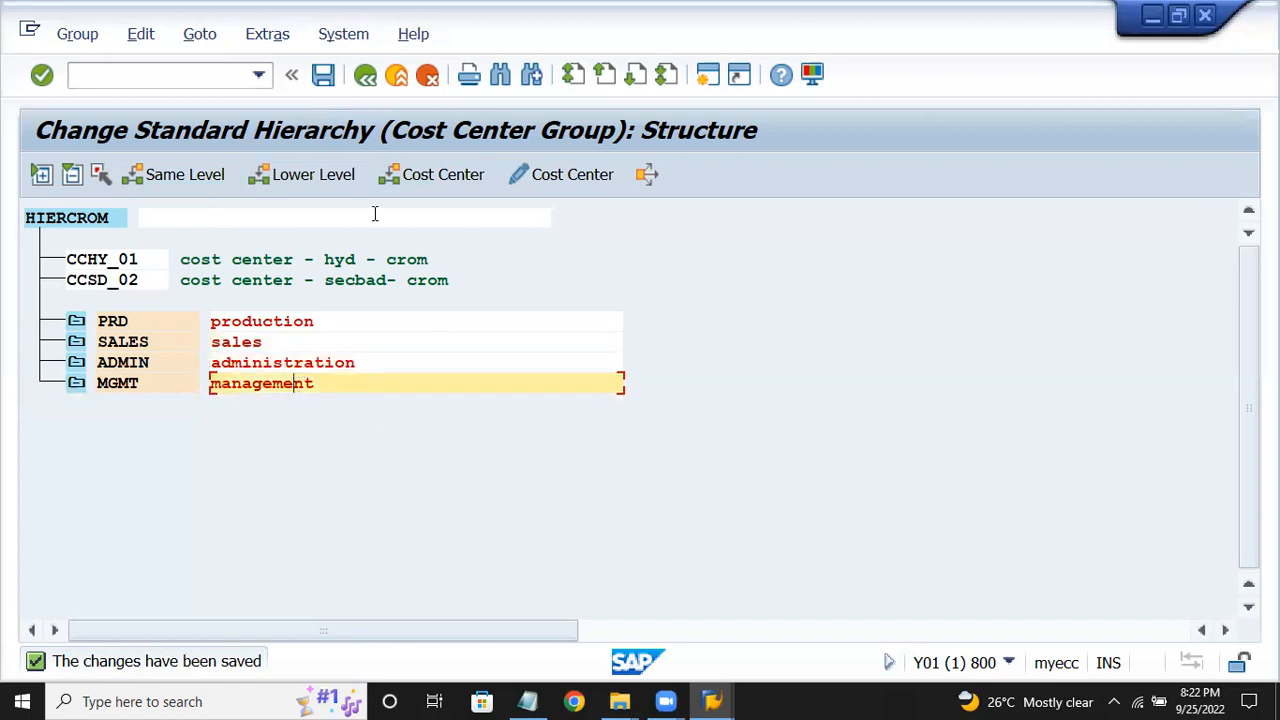
{"action": "left_click", "coordinate": [77, 385]}
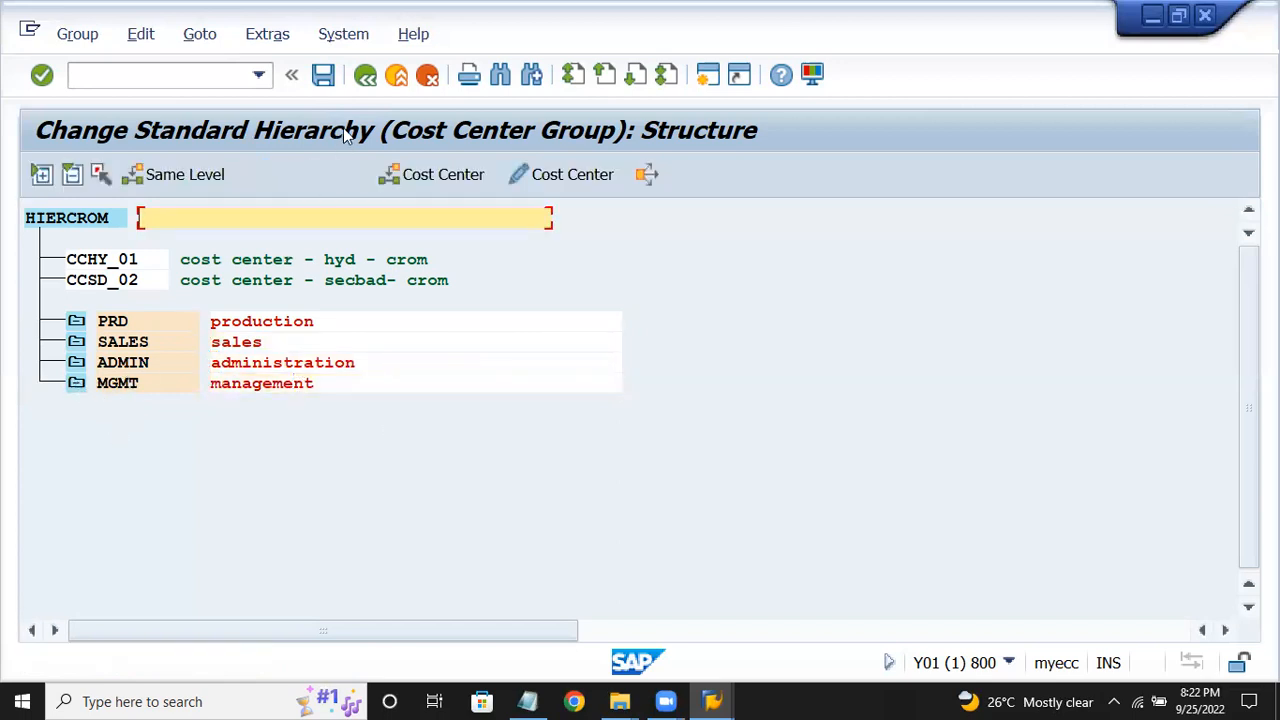
Leave the hierarchy editor, cancel the activity list, and open the notes at step 5 (OBC4).
{"action": "left_click", "coordinate": [366, 80]}
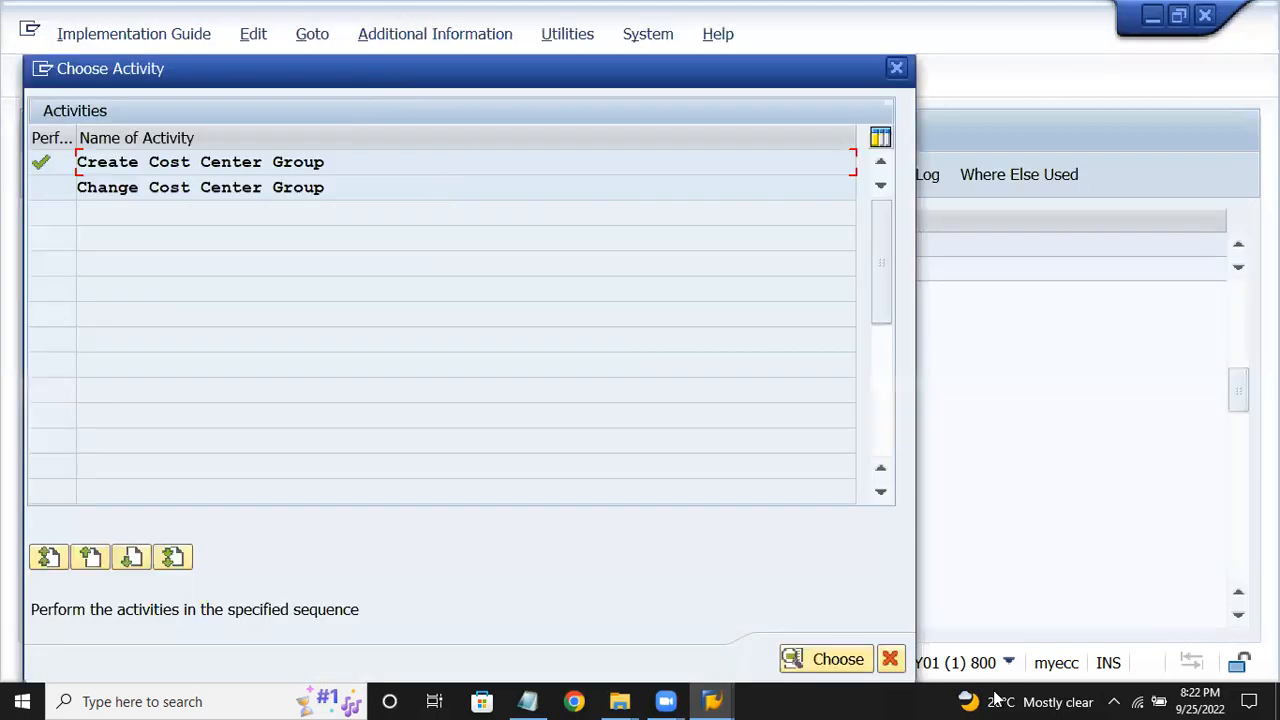
{"action": "left_click", "coordinate": [890, 658]}
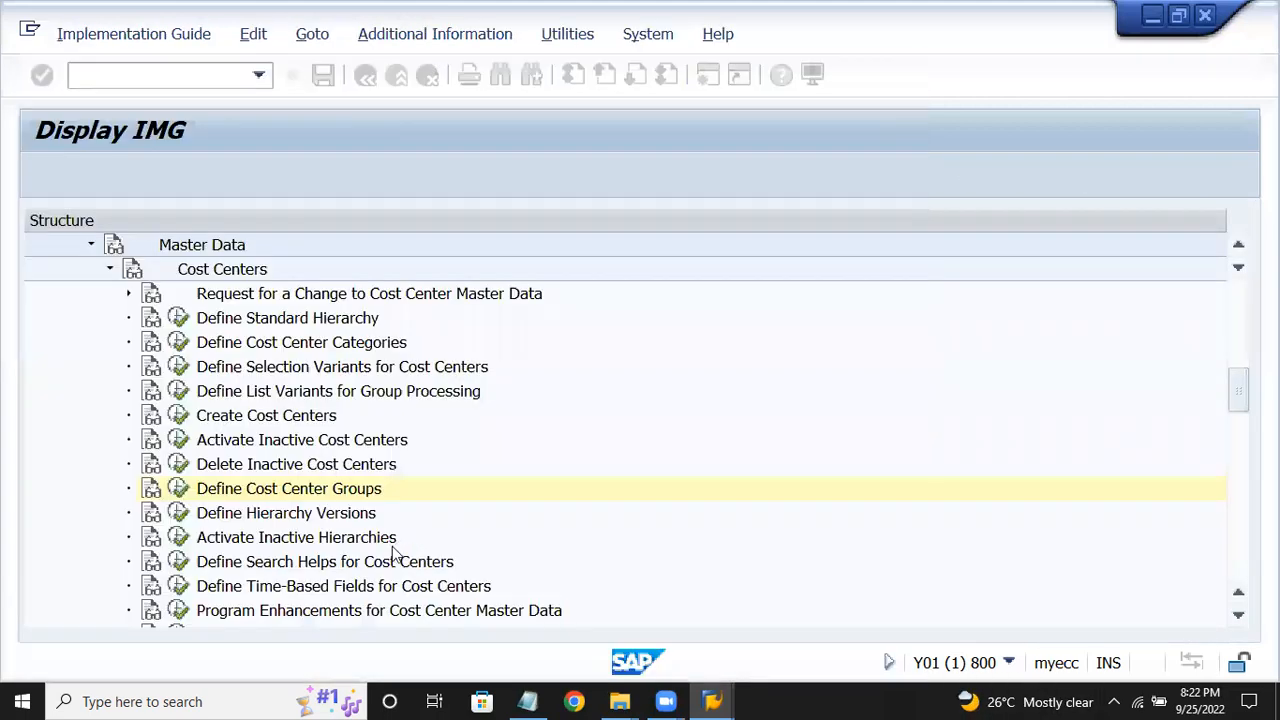
{"action": "left_click", "coordinate": [528, 701]}
{"action": "left_click", "coordinate": [321, 347]}
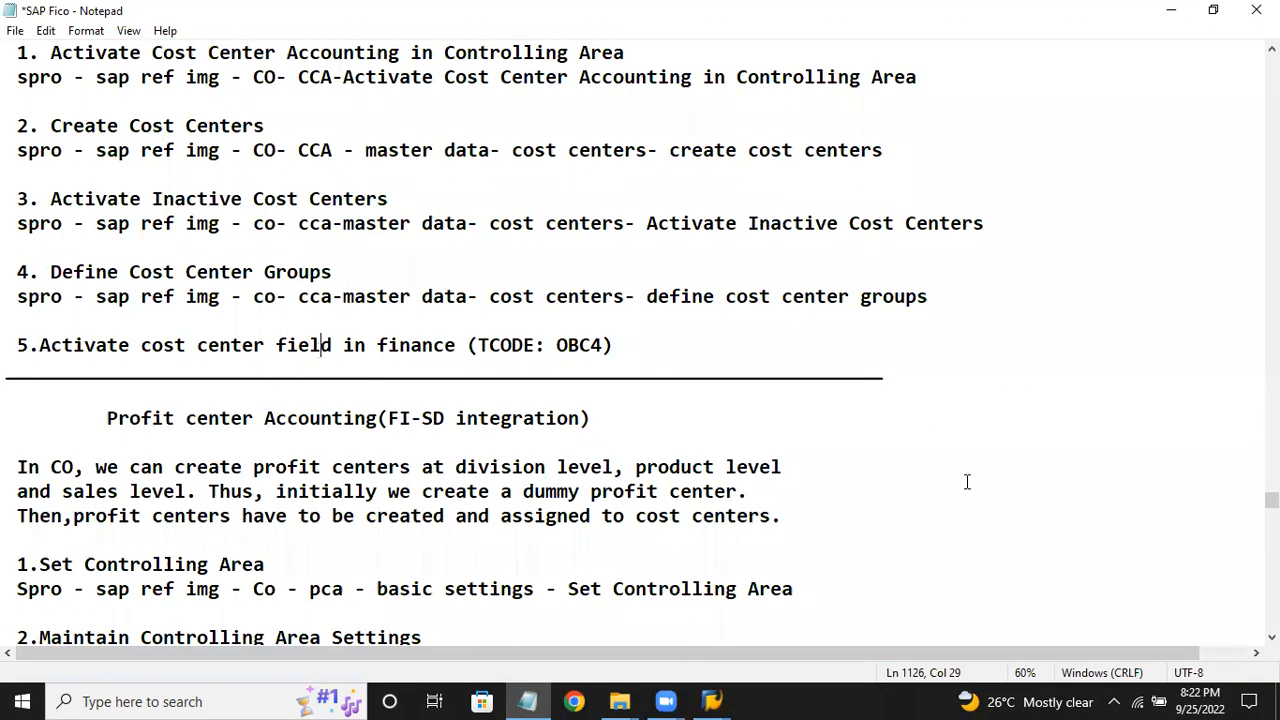
Highlight the step 5 line 'Activate cost center field in finance (TCODE: OBC4)' in the Notepad notes.
{"action": "left_click_drag", "start_coordinate": [39, 345], "coordinate": [577, 331]}
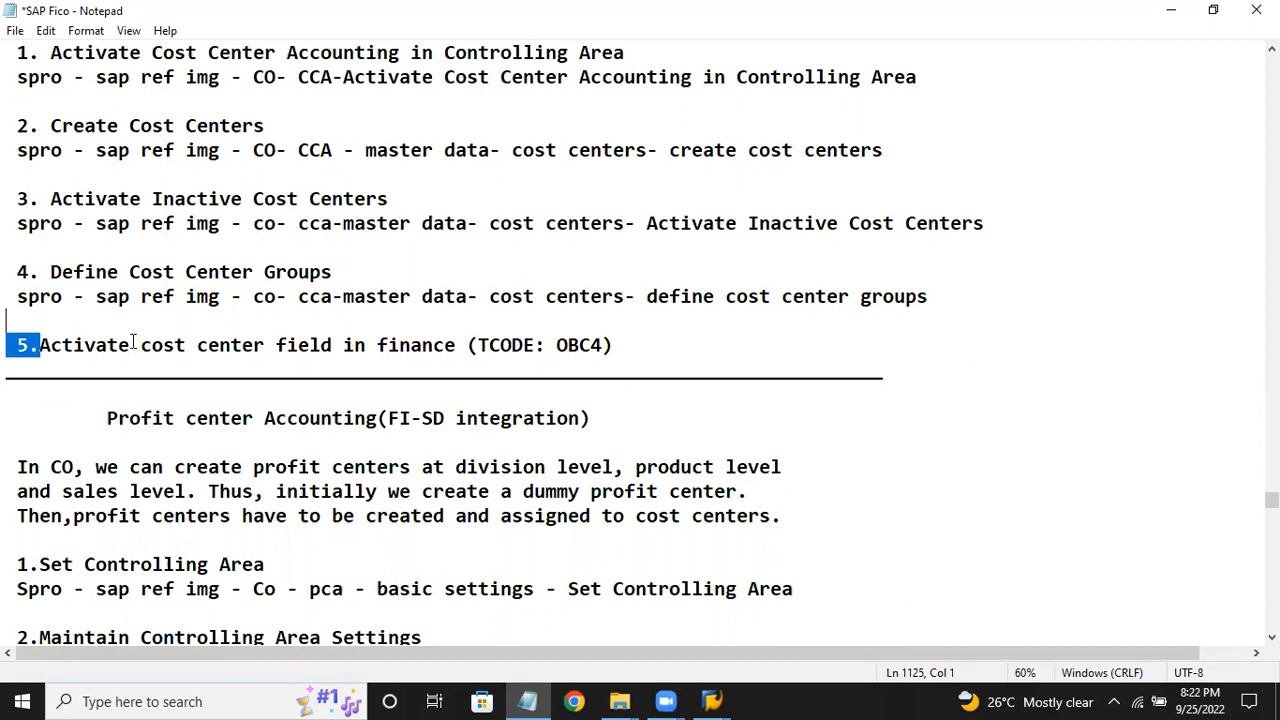
{"action": "left_click_drag", "start_coordinate": [50, 345], "coordinate": [547, 345]}
{"action": "left_click_drag", "start_coordinate": [757, 340], "coordinate": [763, 340]}
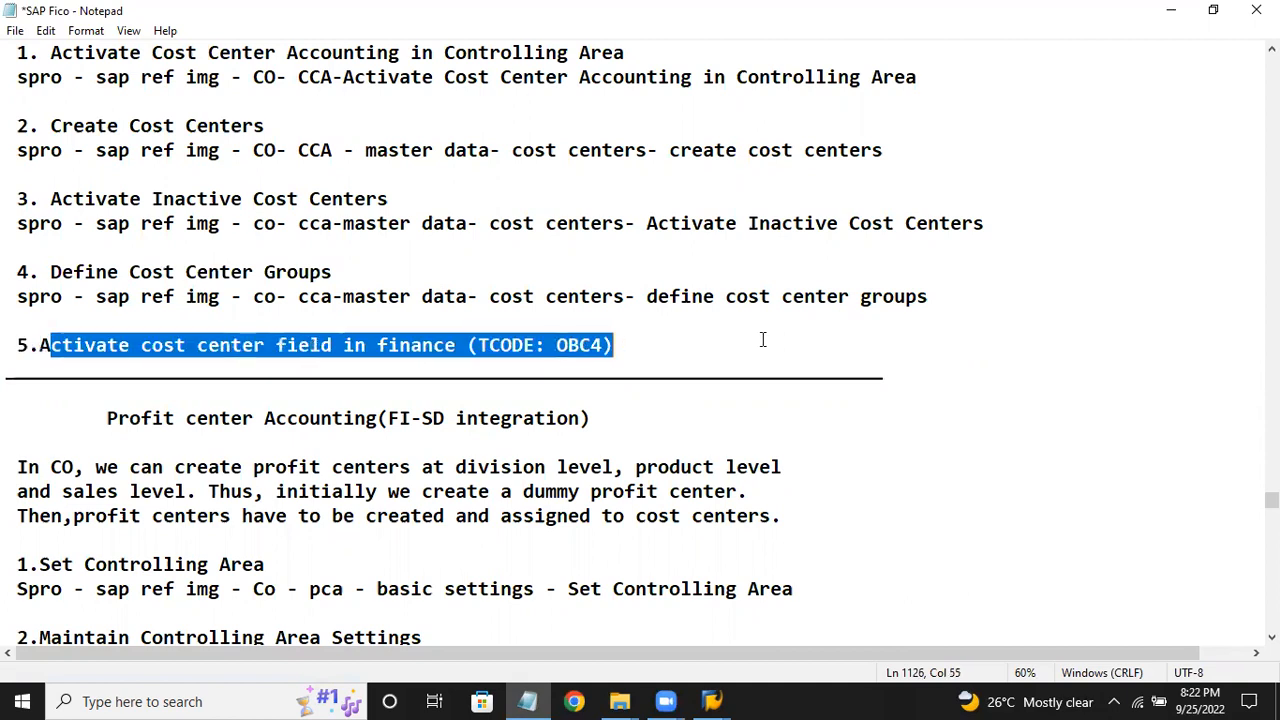
Leave the implementation guide with /n and start transaction OBC4 for field status variants.
{"action": "mouse_move", "coordinate": [712, 701]}
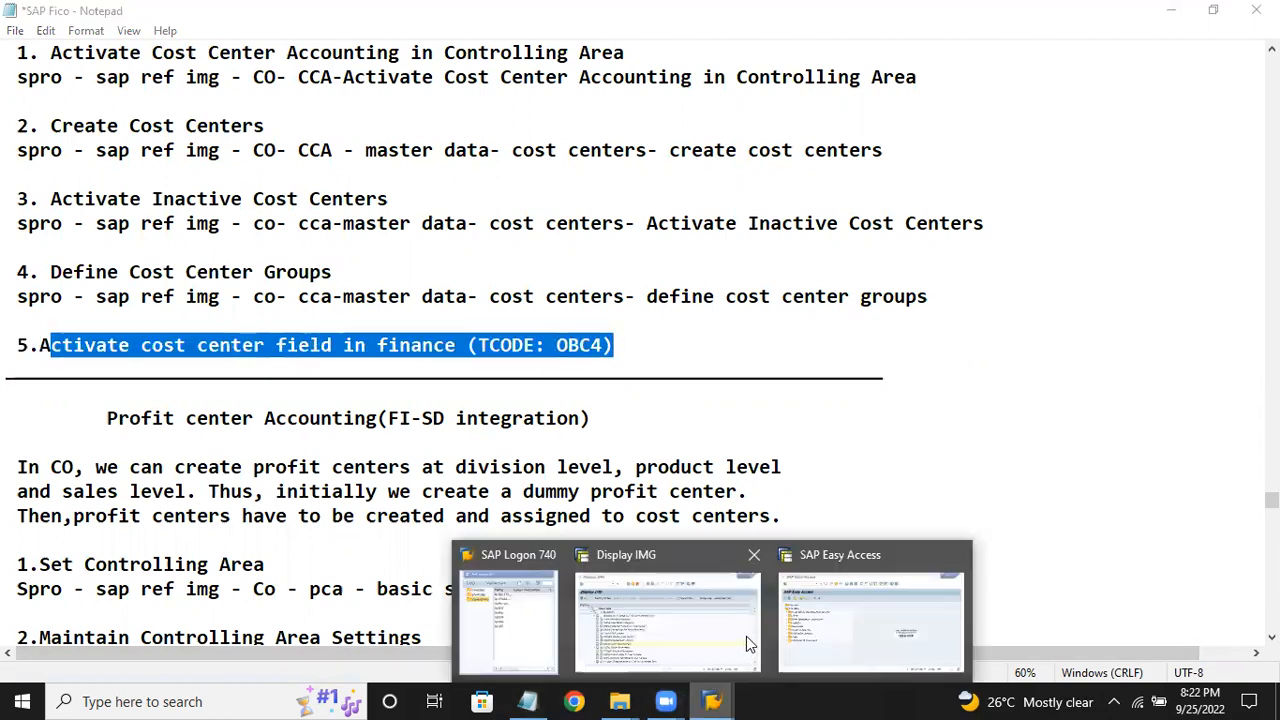
{"action": "left_click", "coordinate": [665, 615]}
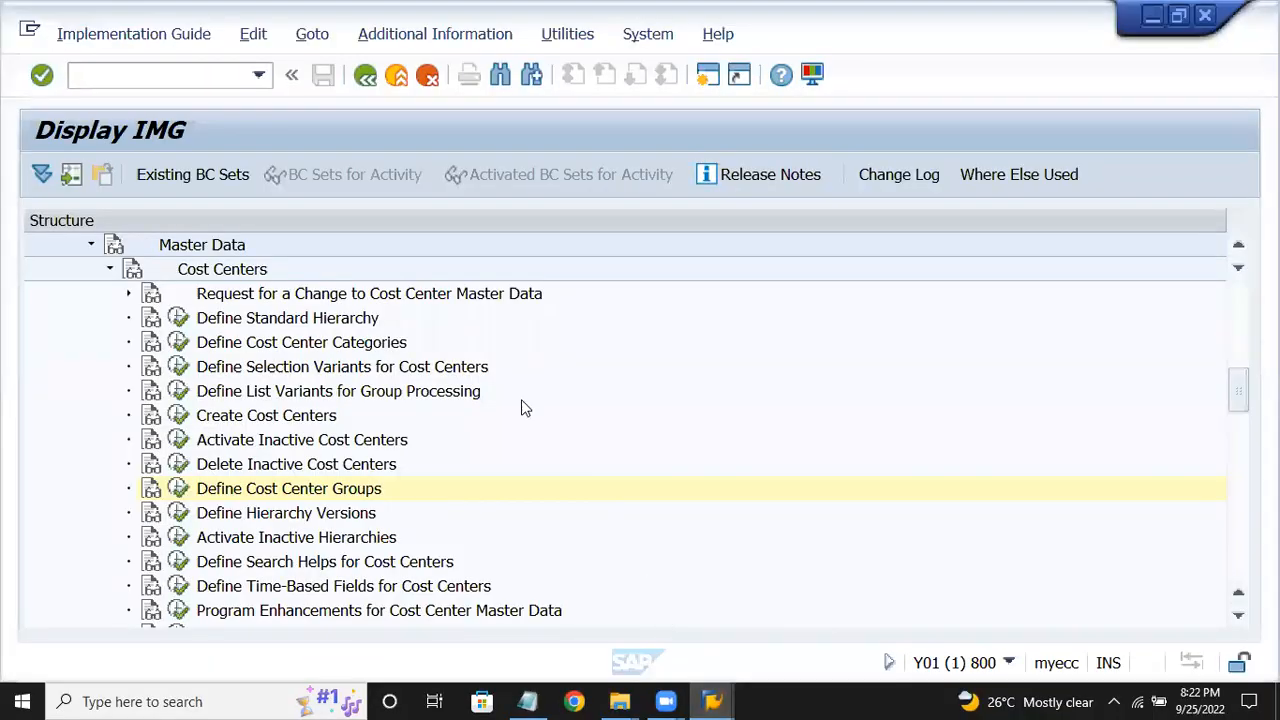
{"action": "left_click", "coordinate": [170, 80]}
{"action": "type", "text": "/n"}
{"action": "key", "text": "Return"}
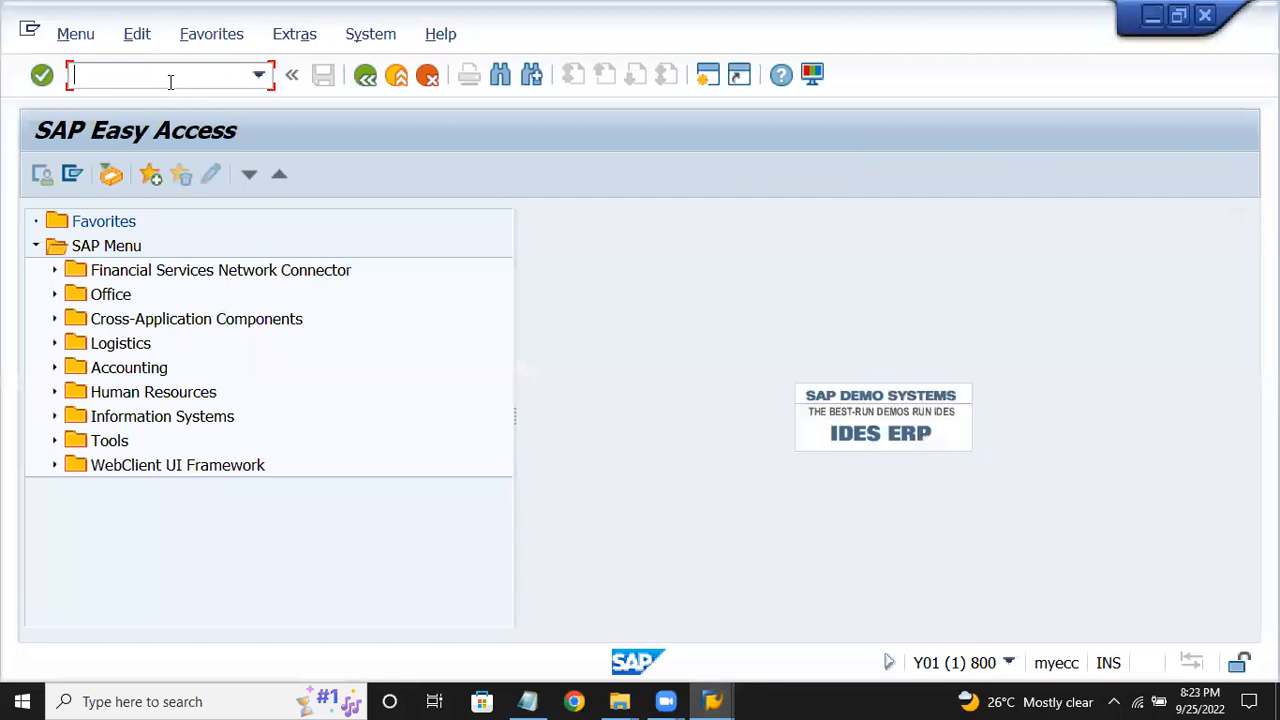
{"action": "type", "text": "obc4"}
{"action": "key", "text": "Return"}
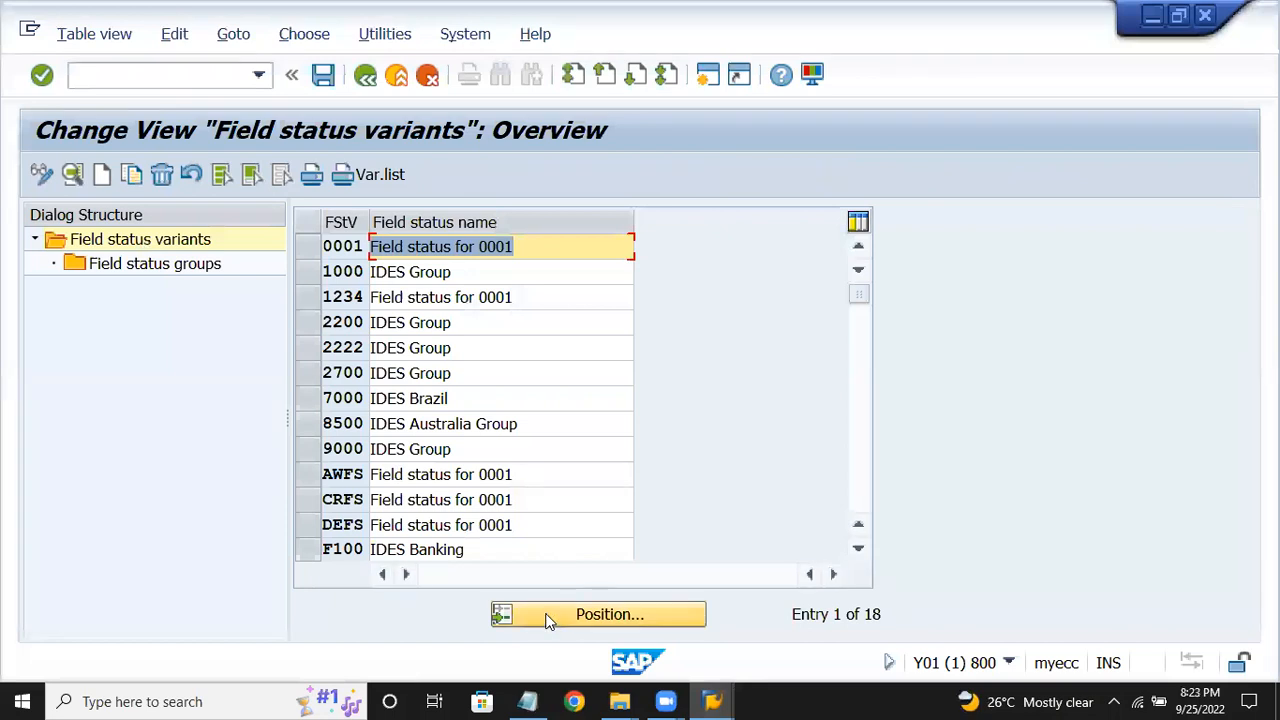
Position the list to variant CRFS and open its field status groups, double-clicking G001.
{"action": "left_click", "coordinate": [548, 614]}
{"action": "type", "text": "cro"}
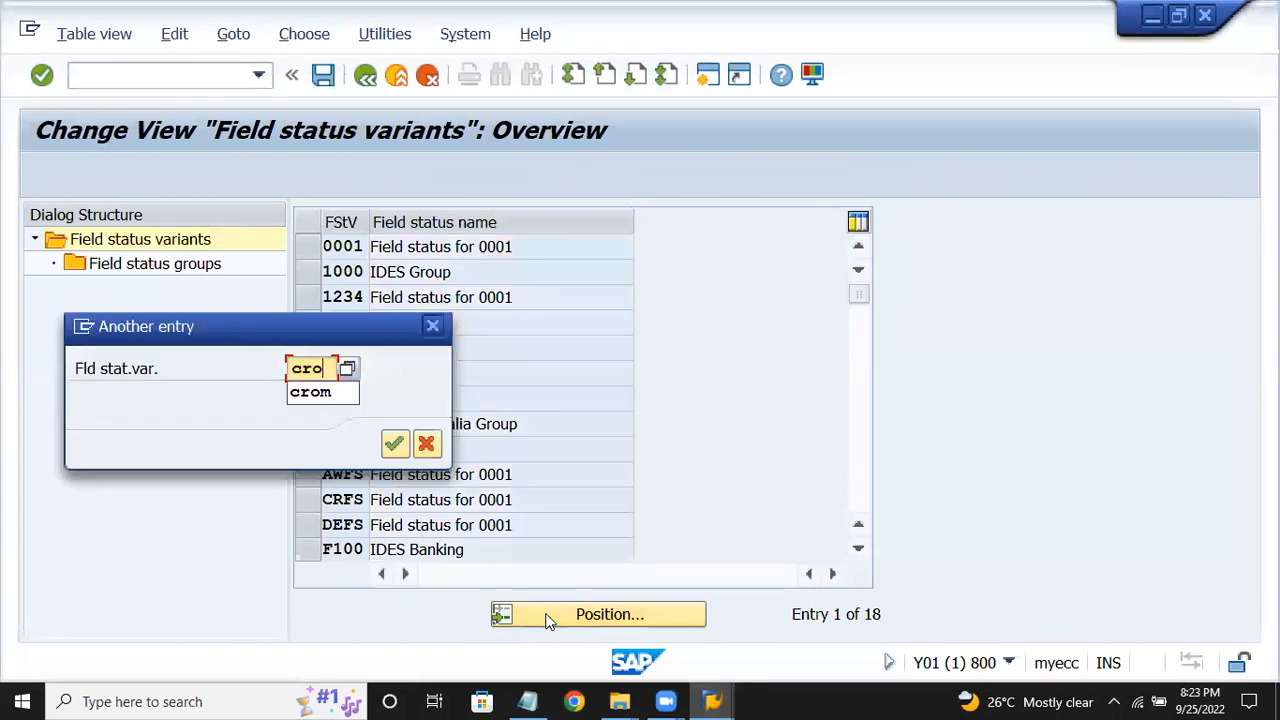
{"action": "key", "text": "Return"}
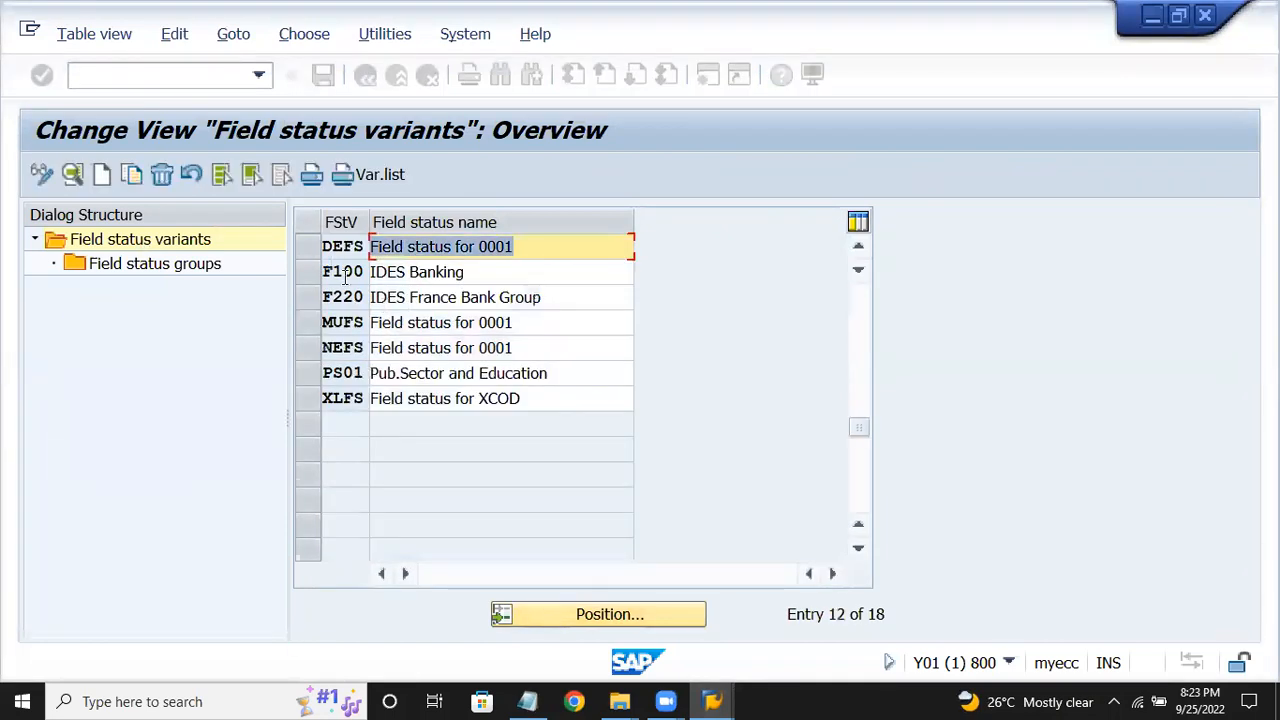
{"action": "left_click", "coordinate": [406, 424]}
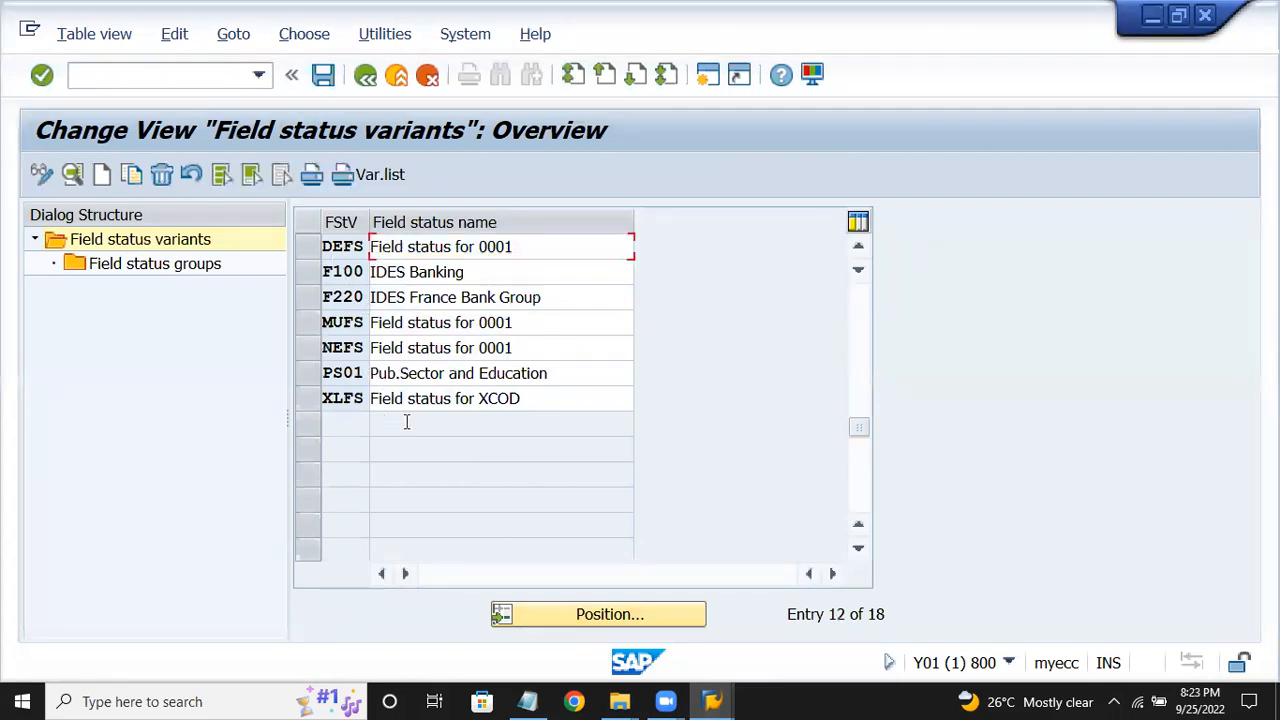
{"action": "scroll", "coordinate": [406, 424], "scroll_direction": "up", "scroll_amount": 1}
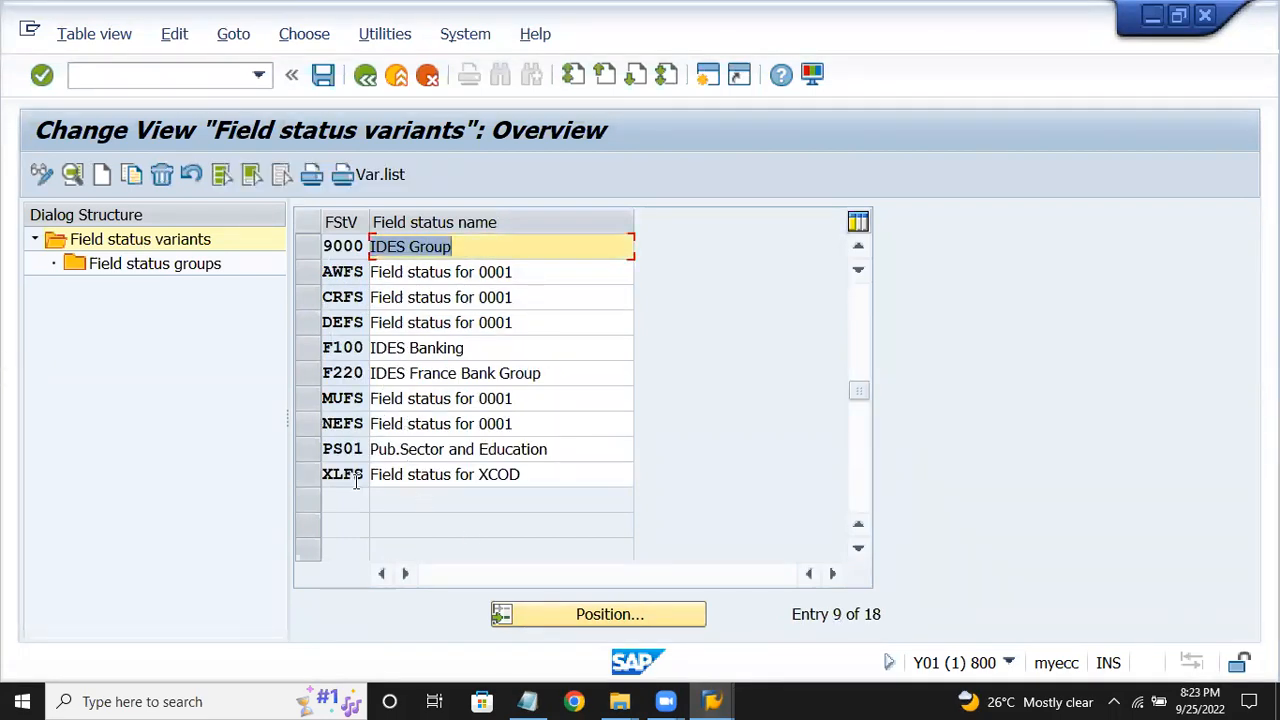
{"action": "left_click", "coordinate": [303, 309]}
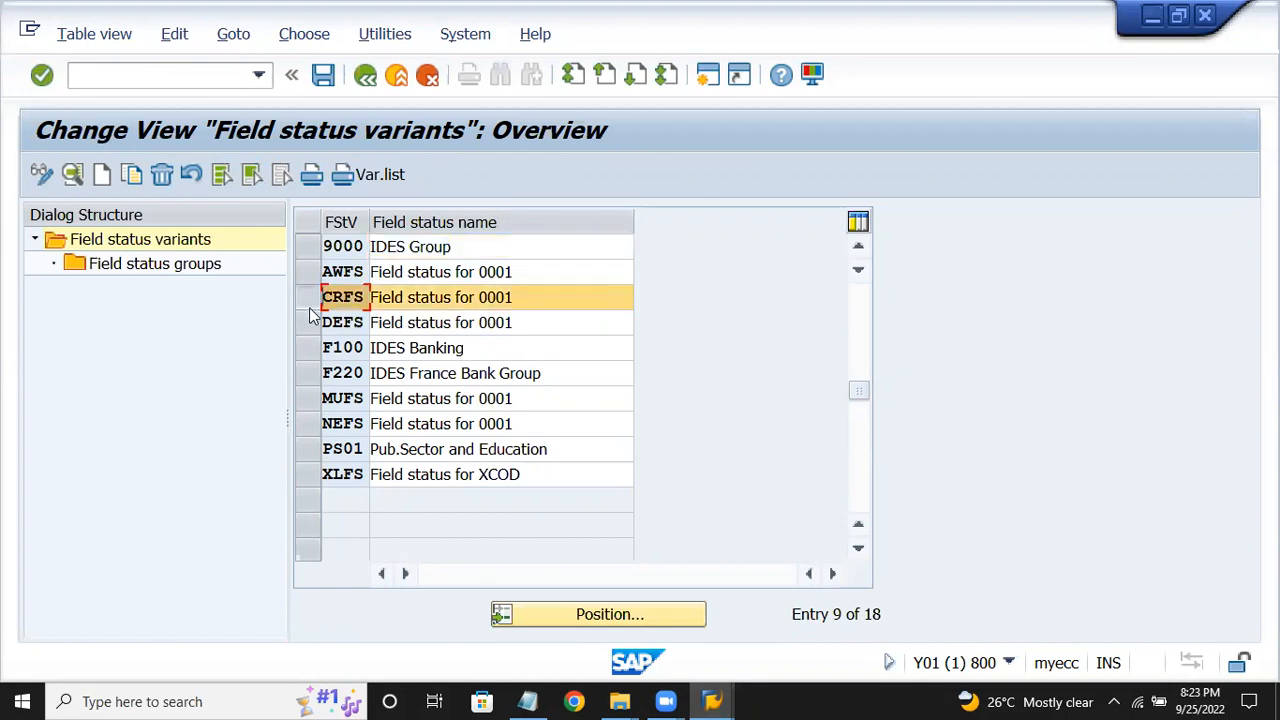
{"action": "left_click", "coordinate": [311, 300]}
{"action": "double_click", "coordinate": [165, 270]}
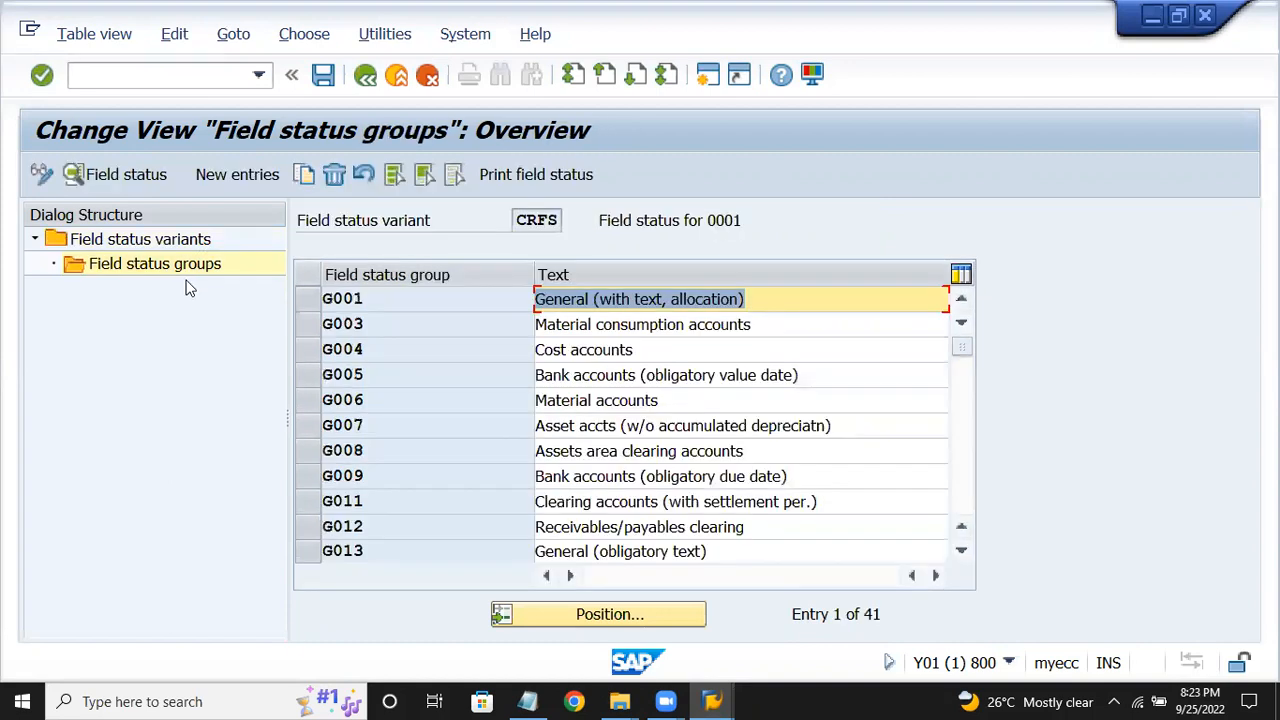
{"action": "double_click", "coordinate": [419, 303]}
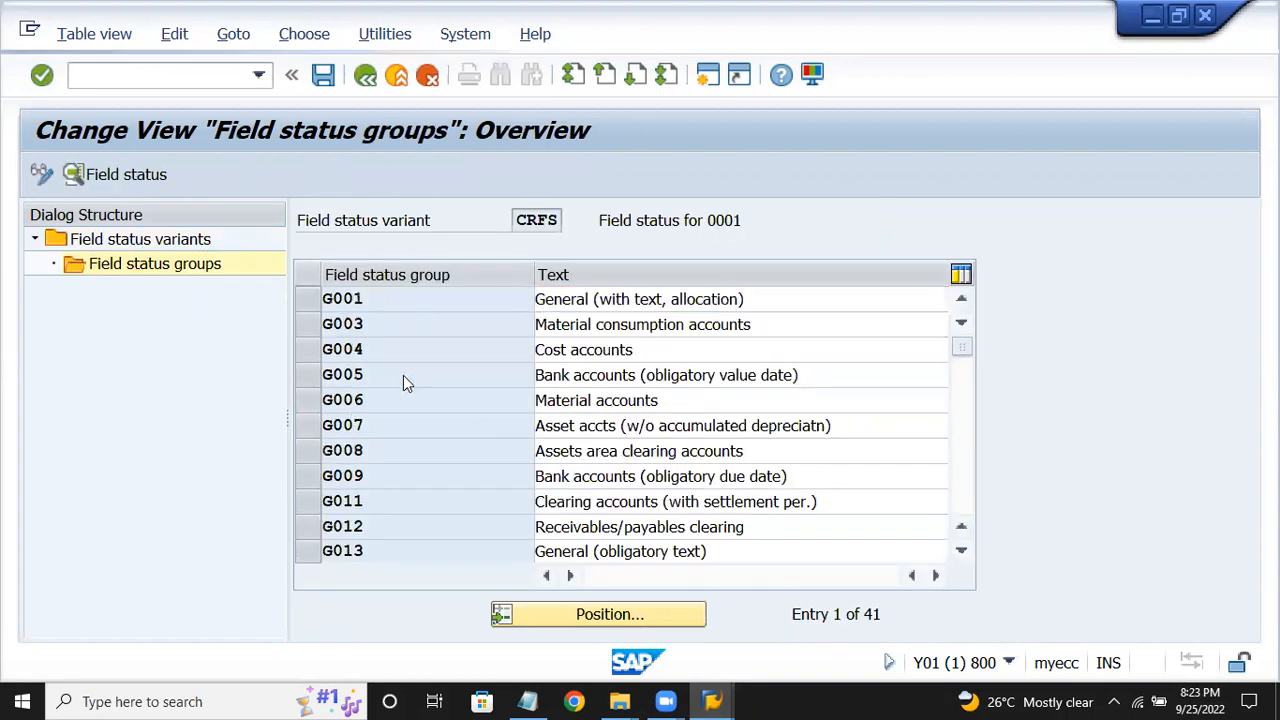
Set Cost center to Req. Entry under Additional account assignments, save with the customizing request, and return to the notes.
{"action": "double_click", "coordinate": [287, 377]}
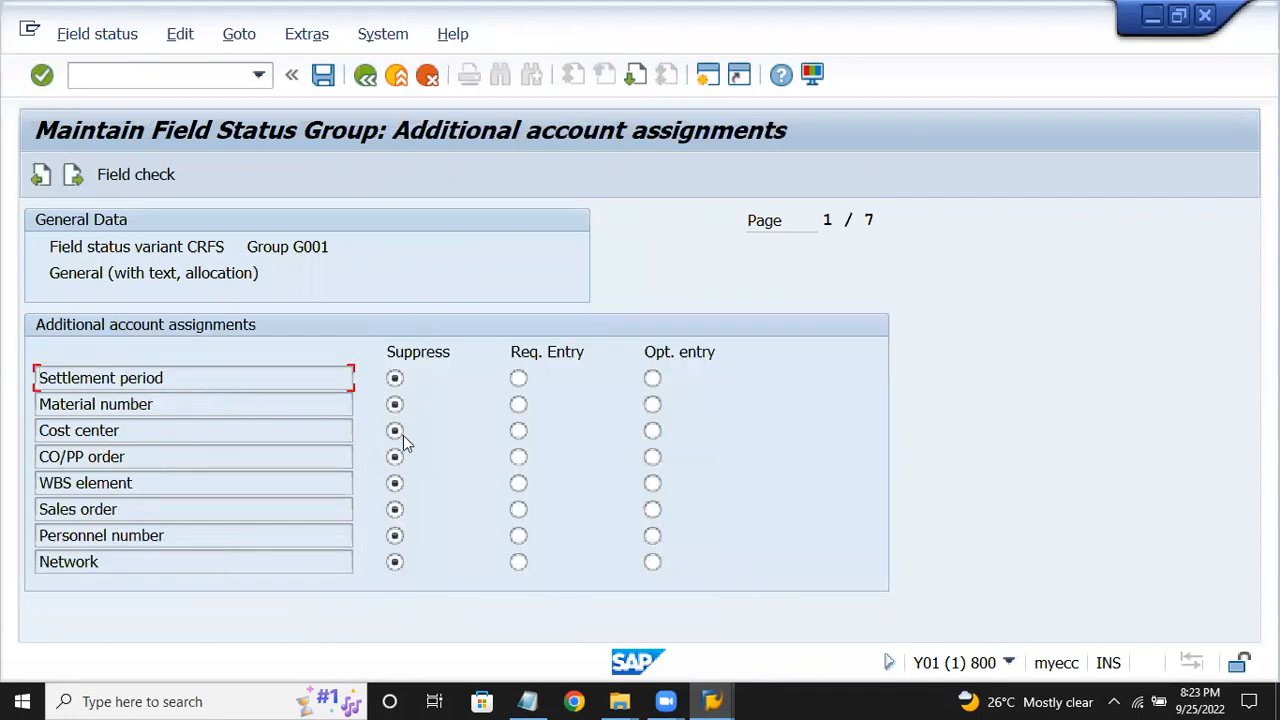
{"action": "left_click", "coordinate": [518, 430]}
{"action": "left_click", "coordinate": [318, 79]}
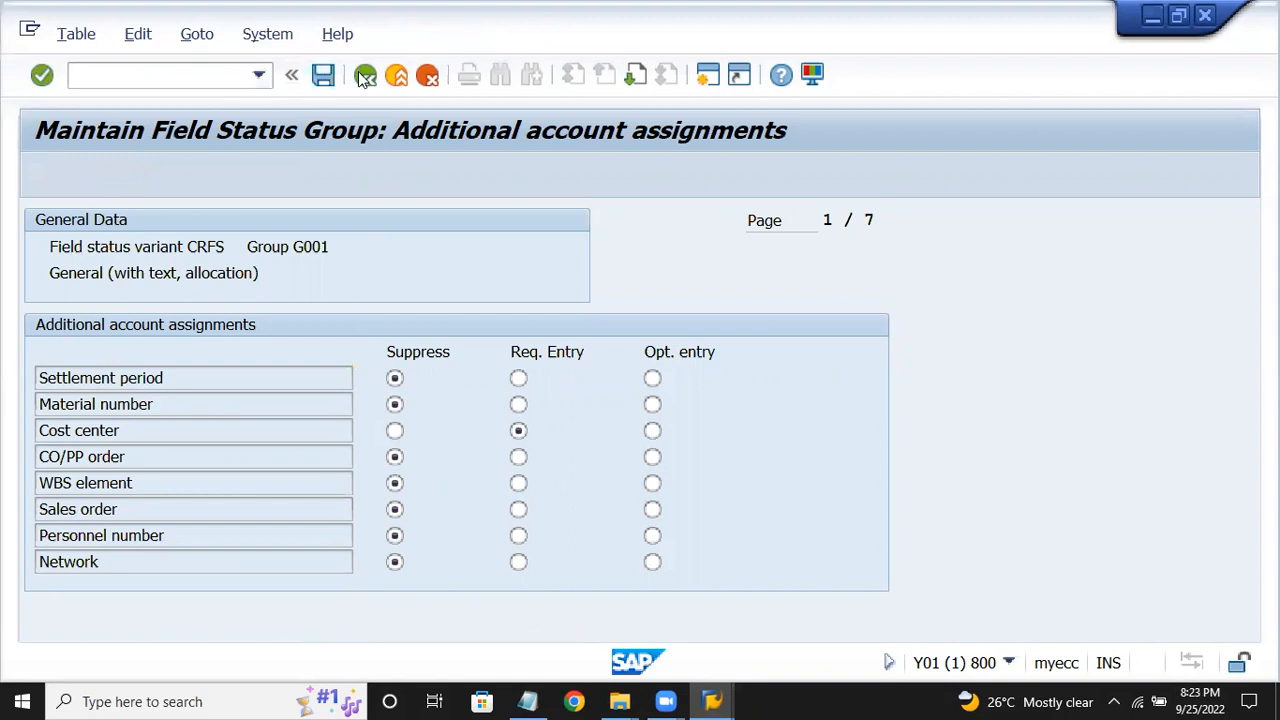
{"action": "left_click", "coordinate": [459, 447]}
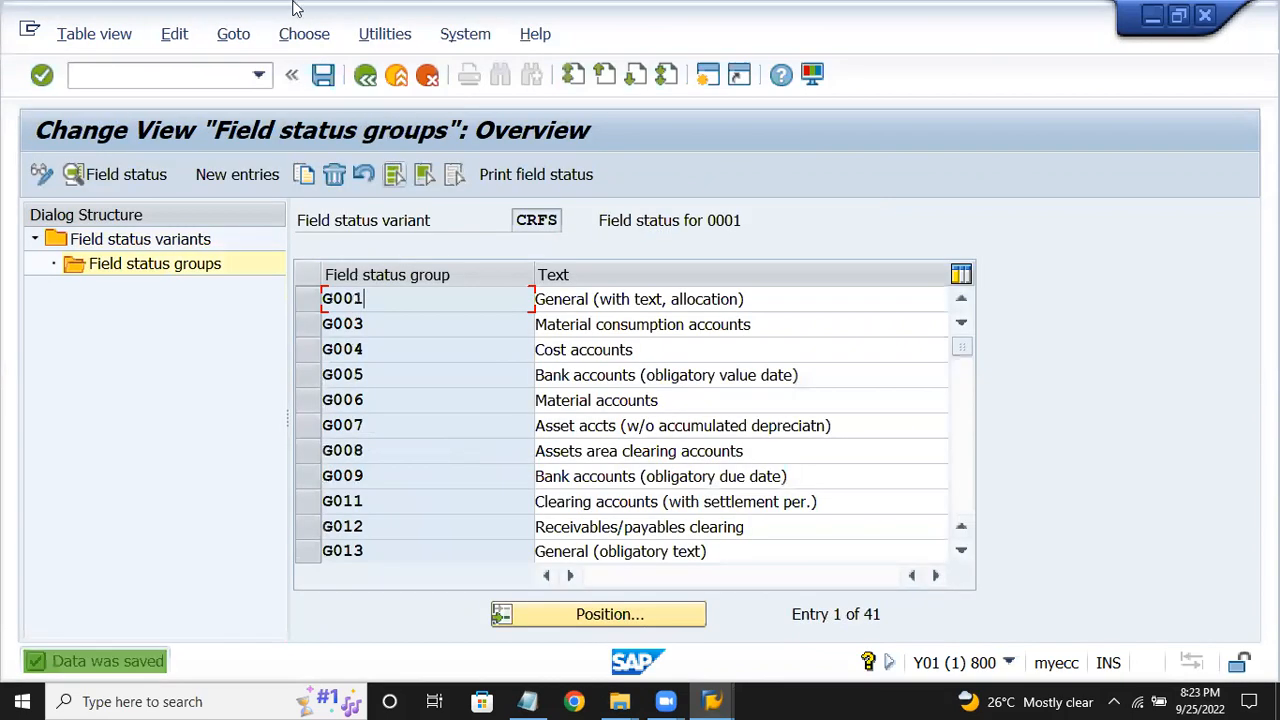
{"action": "left_click", "coordinate": [527, 701]}
{"action": "left_click", "coordinate": [634, 292]}
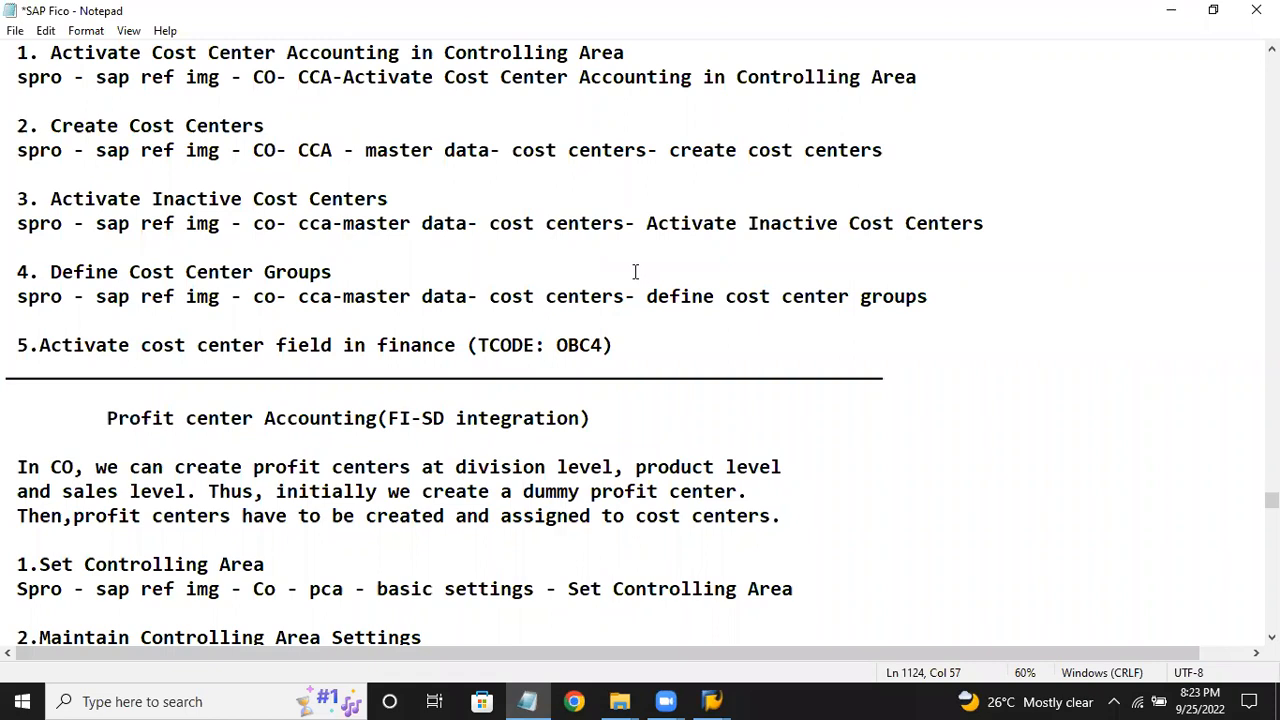
{"action": "left_click", "coordinate": [672, 400]}
{"action": "scroll", "coordinate": [668, 405], "scroll_direction": "down", "scroll_amount": 1}
{"action": "scroll", "coordinate": [665, 406], "scroll_direction": "down", "scroll_amount": 4}
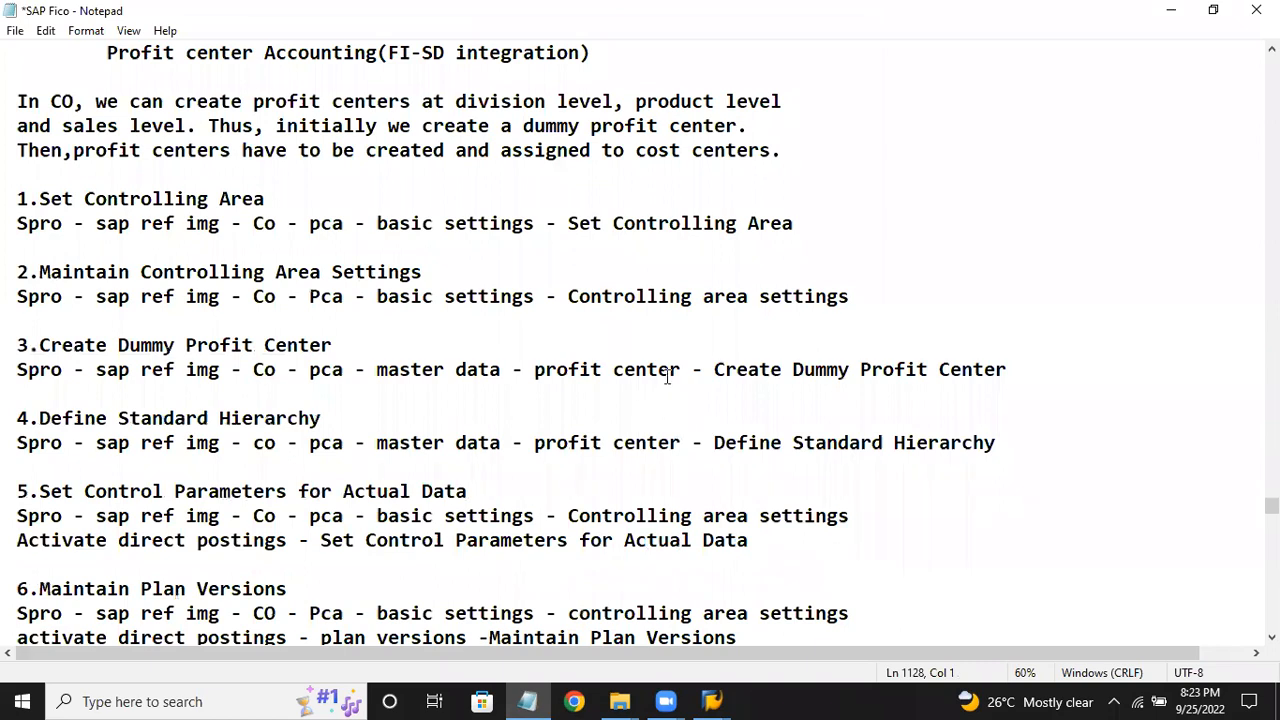
{"action": "scroll", "coordinate": [666, 380], "scroll_direction": "down", "scroll_amount": 10}
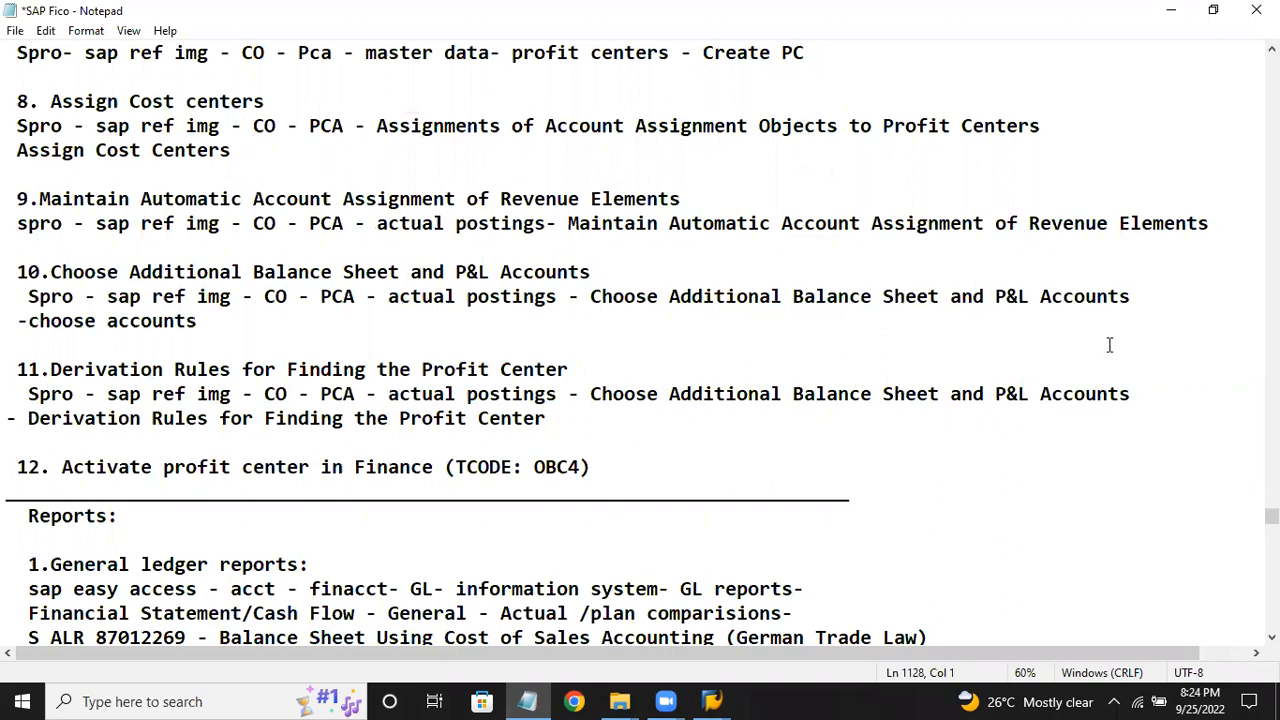
{"action": "key", "text": "alt+Tab"}
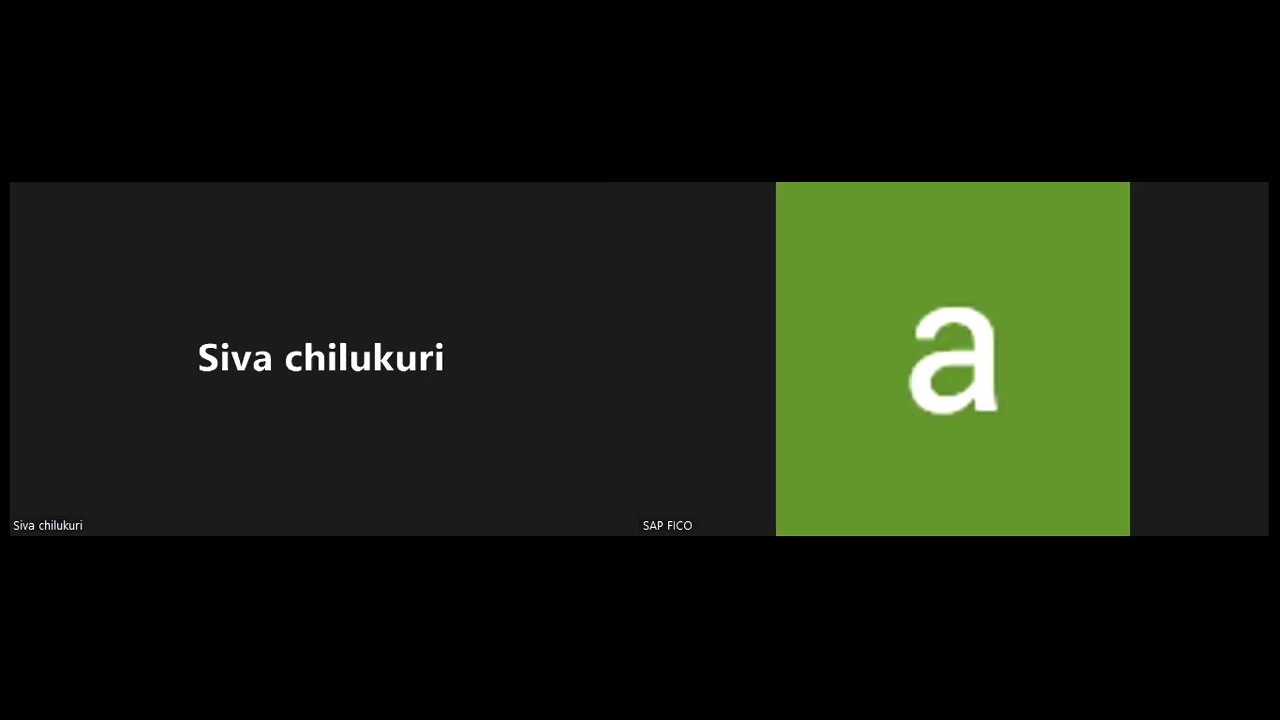